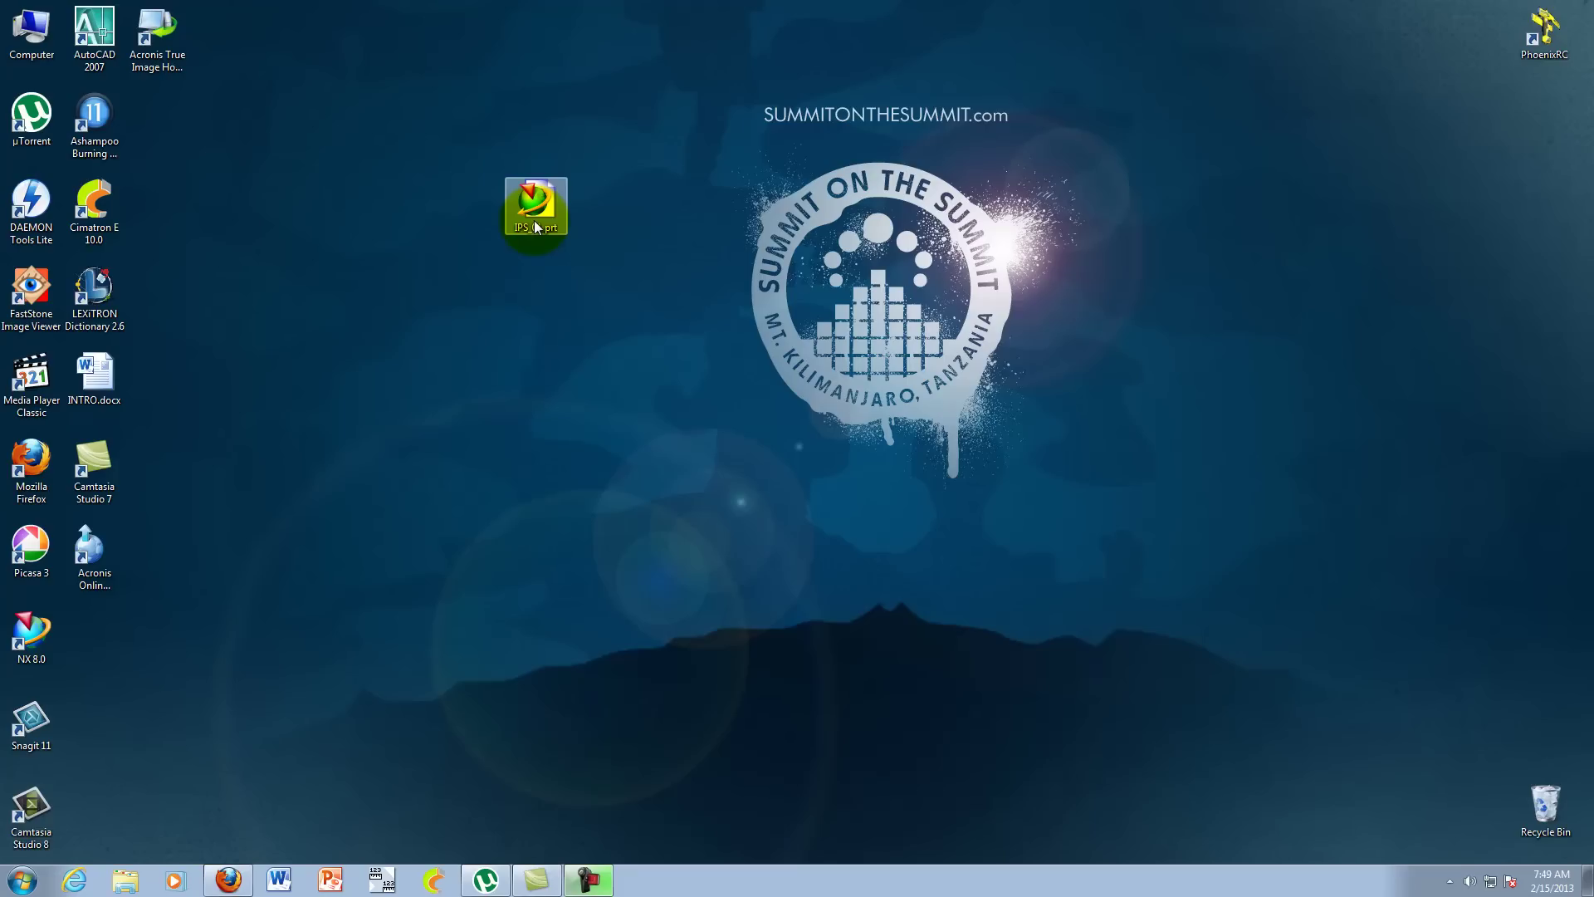
Step: Open IPS_01.prt and orbit and zoom to a steeper top-down view of the phone
double_click(535, 226)
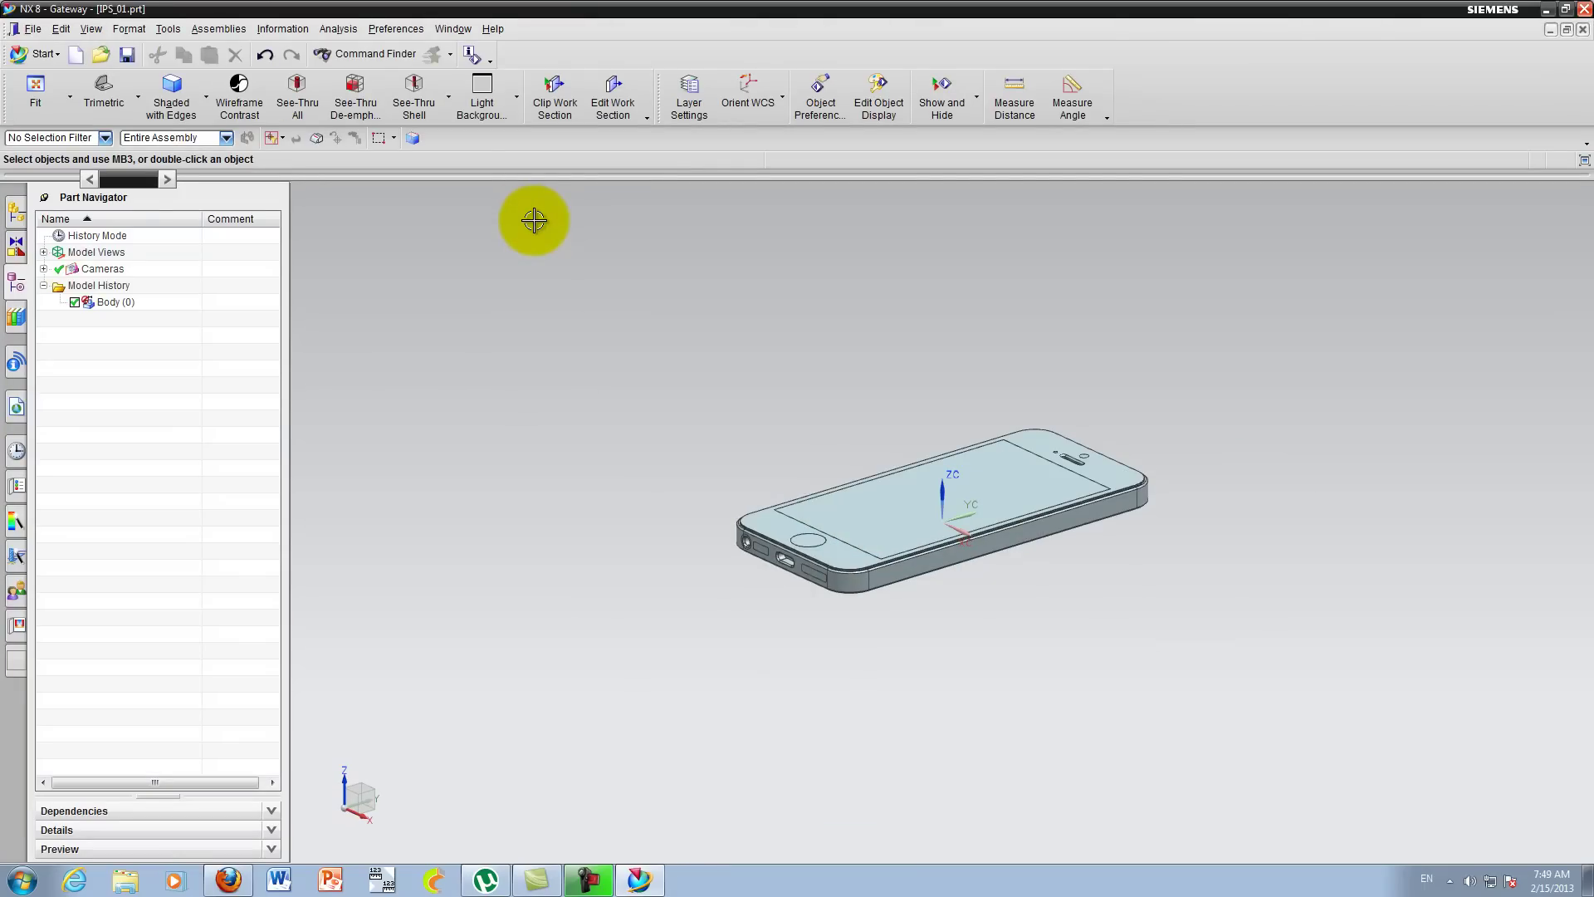
mouse_move(534, 391)
middle_down()
mouse_move(658, 465)
mouse_move(658, 437)
middle_up()
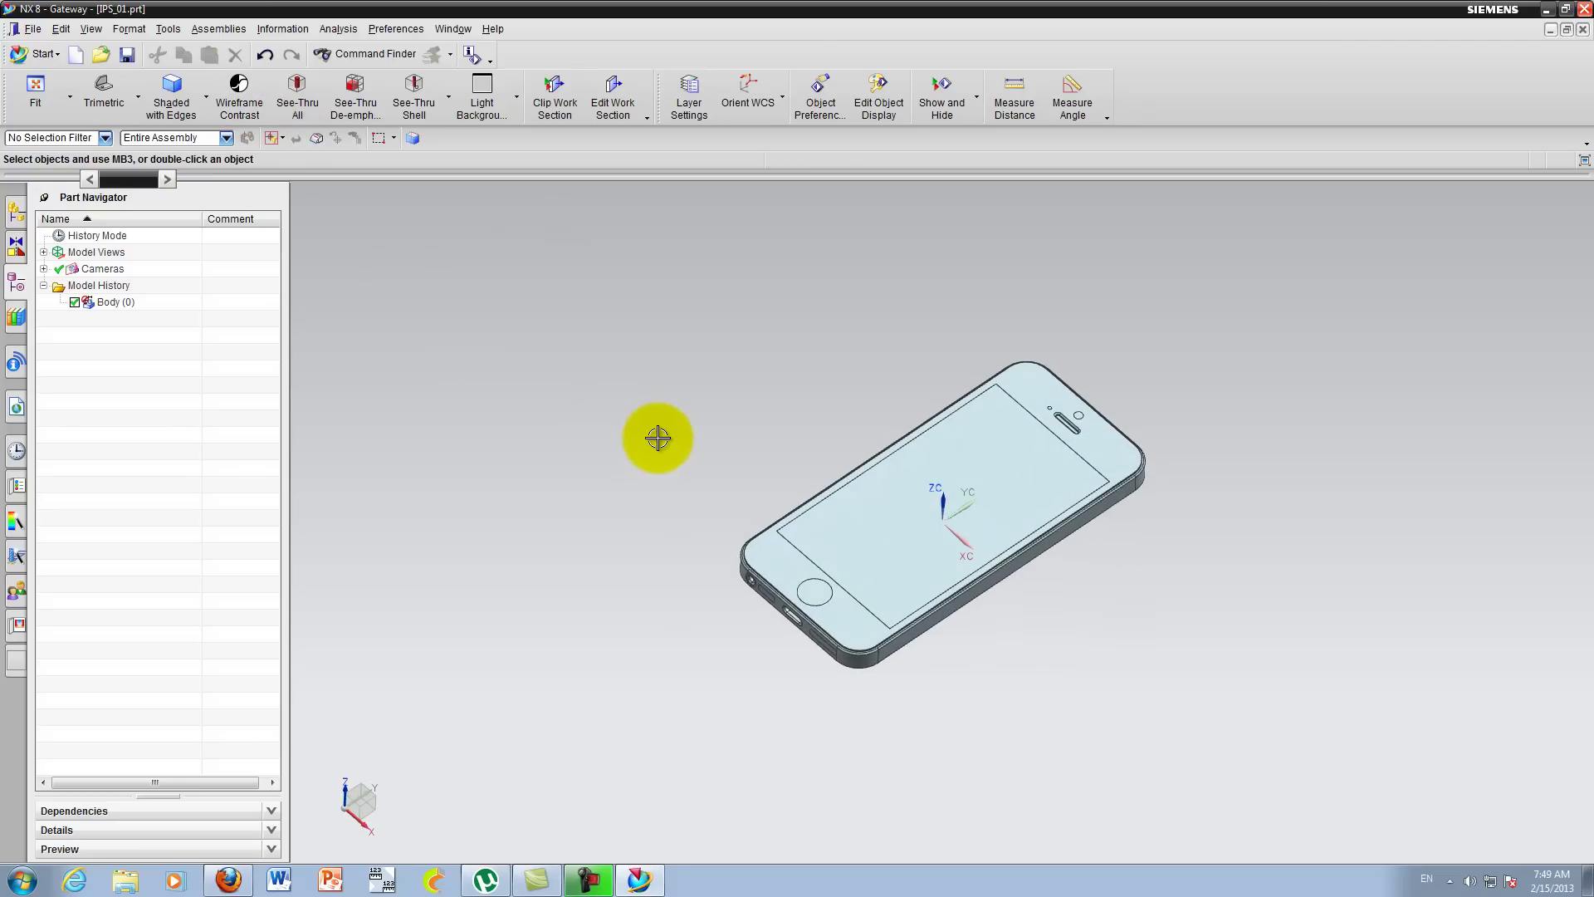
scroll(658, 437, up, 3)
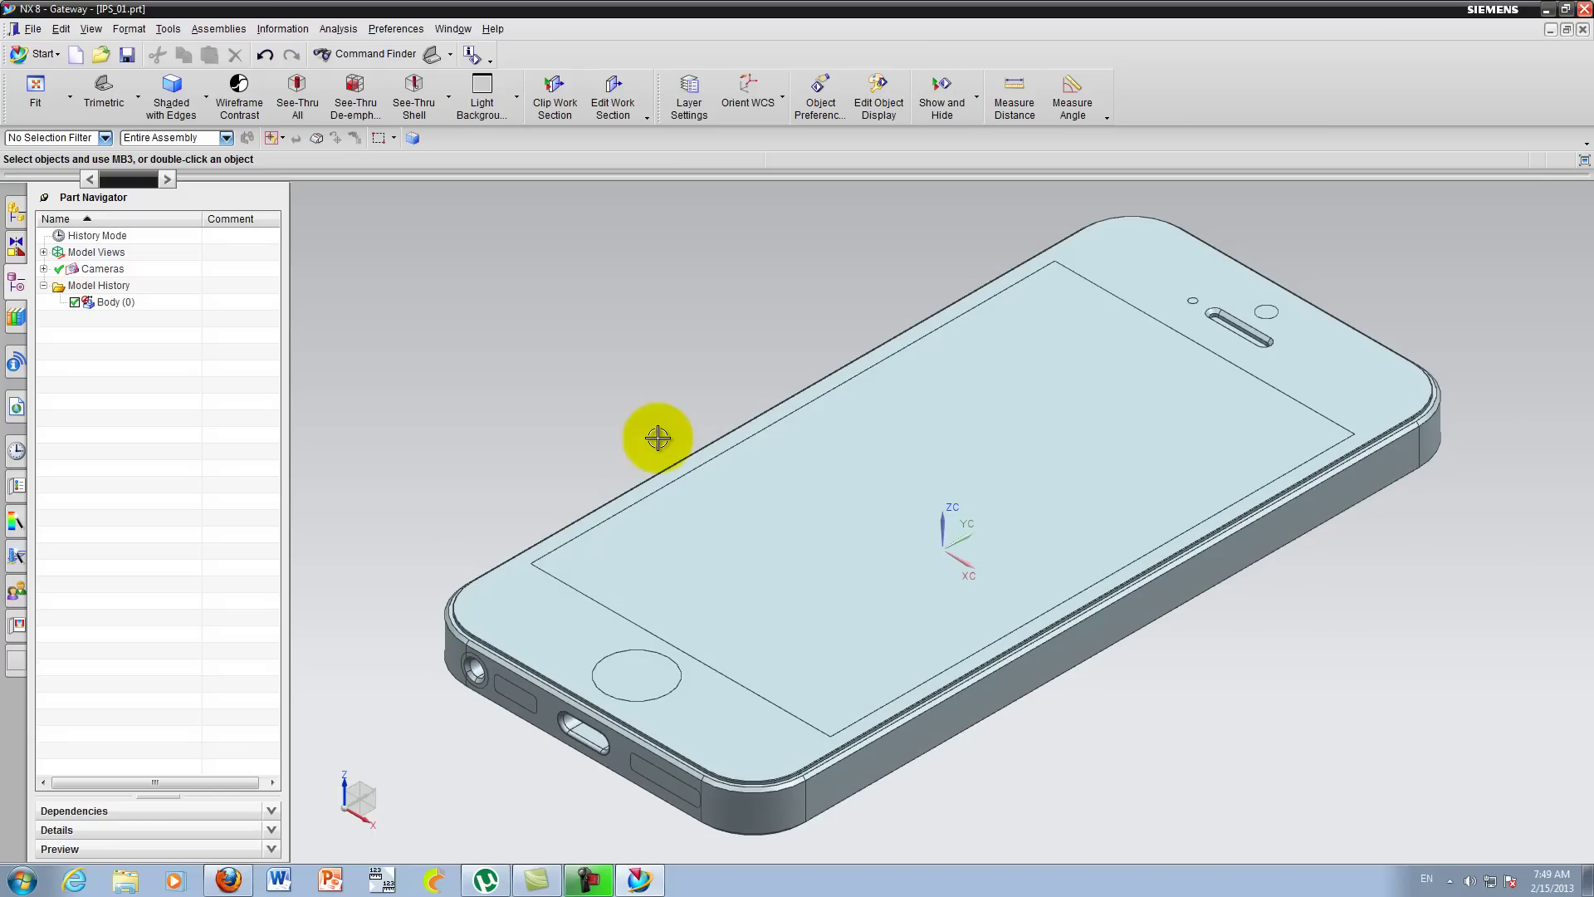
click(28, 58)
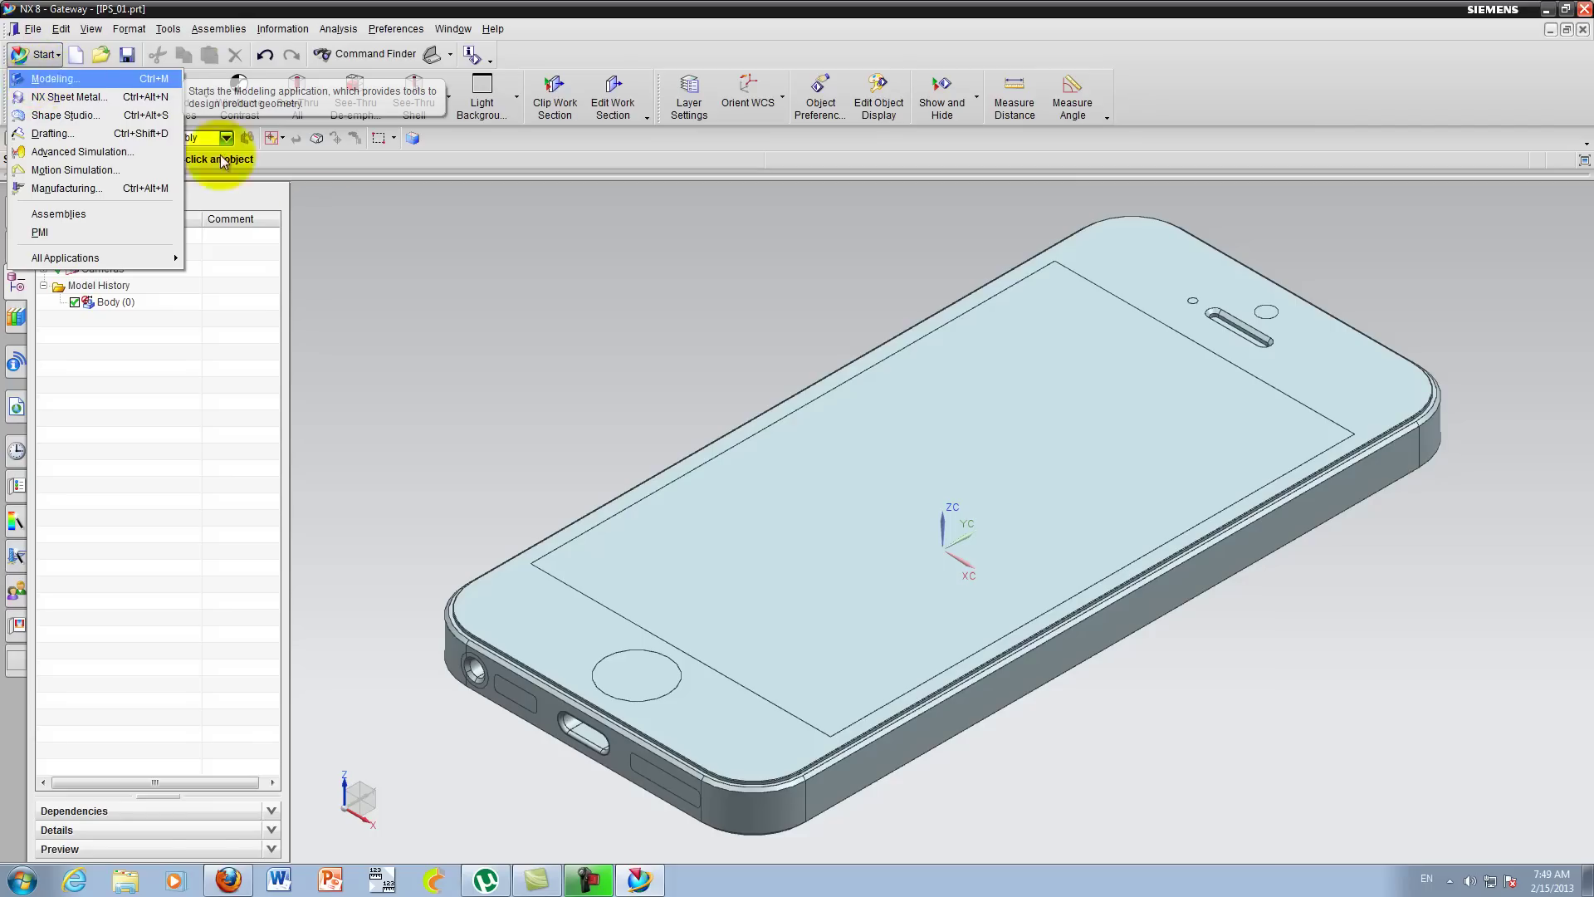
Step: Move the IPS_01 phone part from the Gateway environment into Modeling via the Start menu
click(40, 79)
click(40, 56)
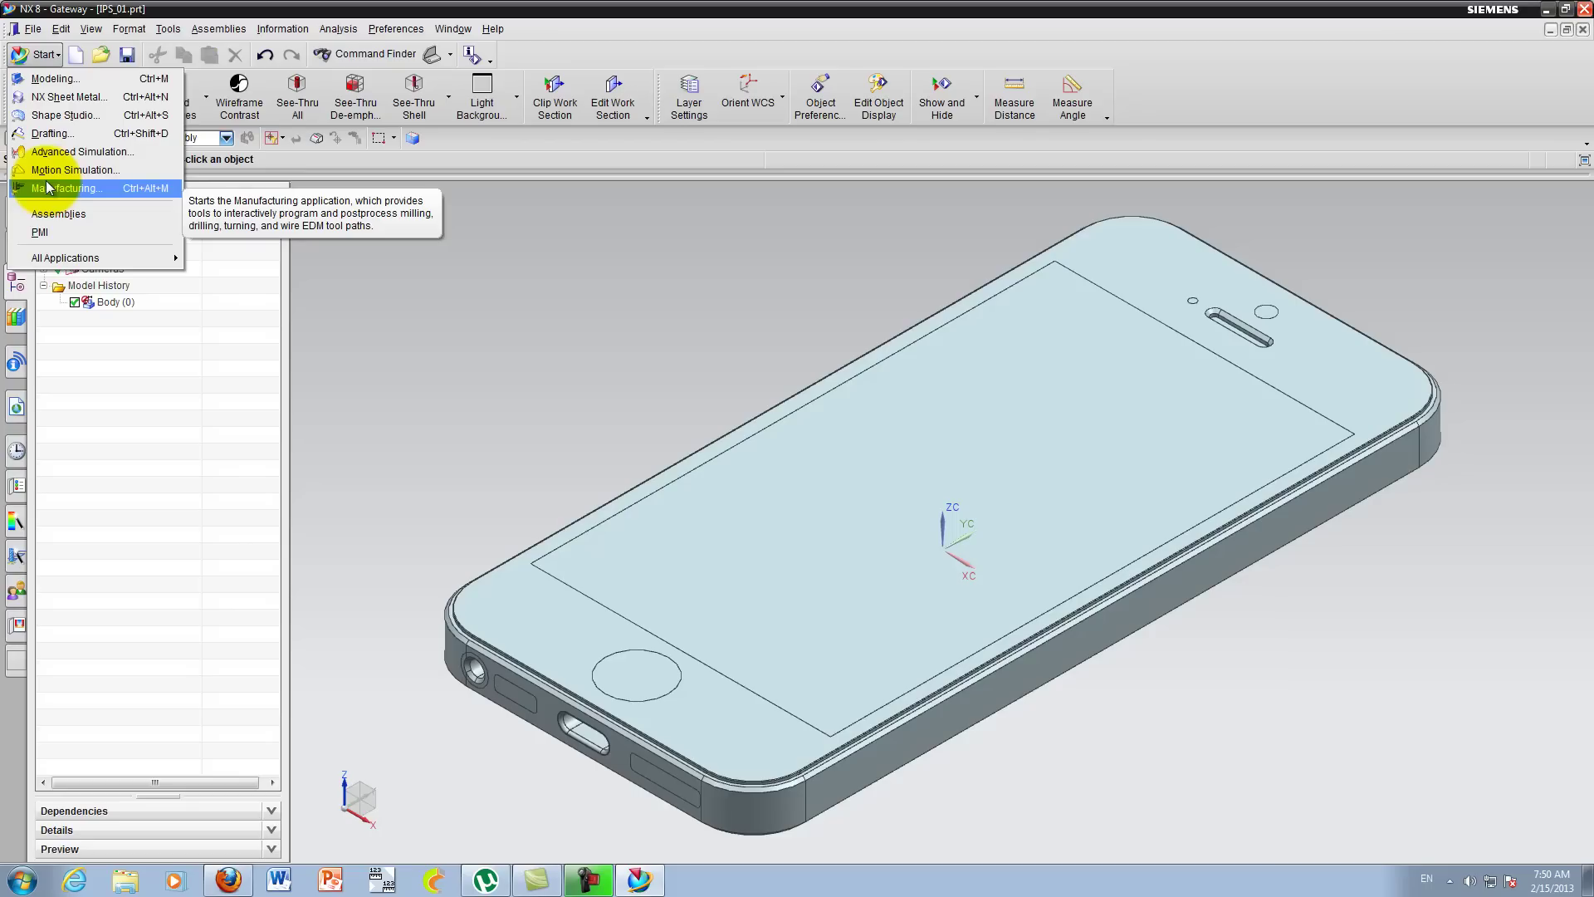
click(55, 81)
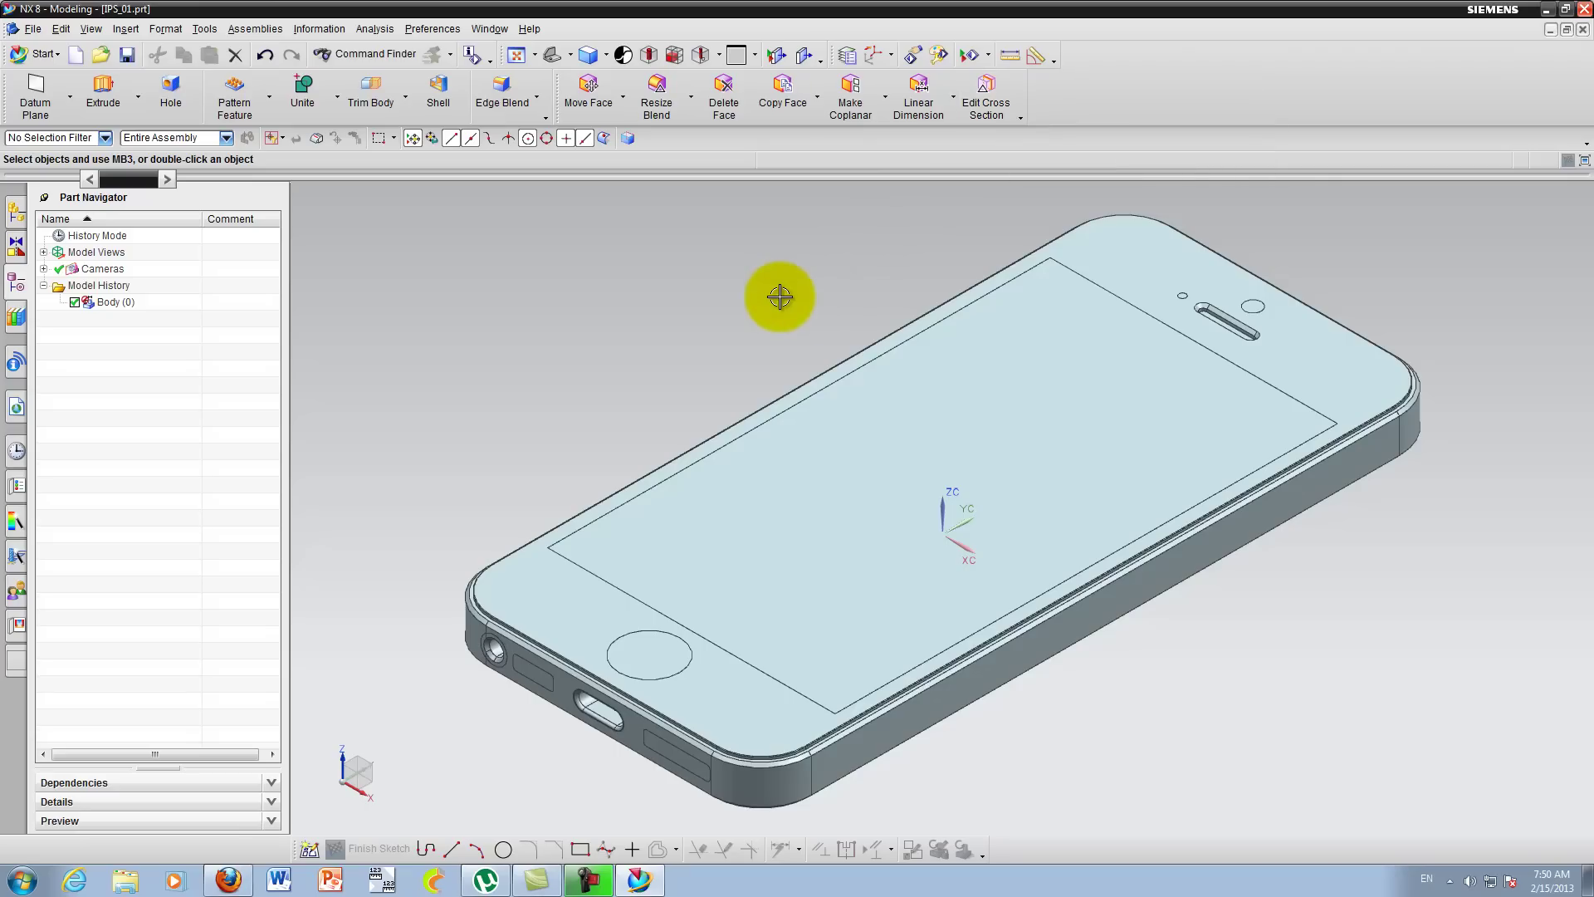
click(536, 56)
click(535, 55)
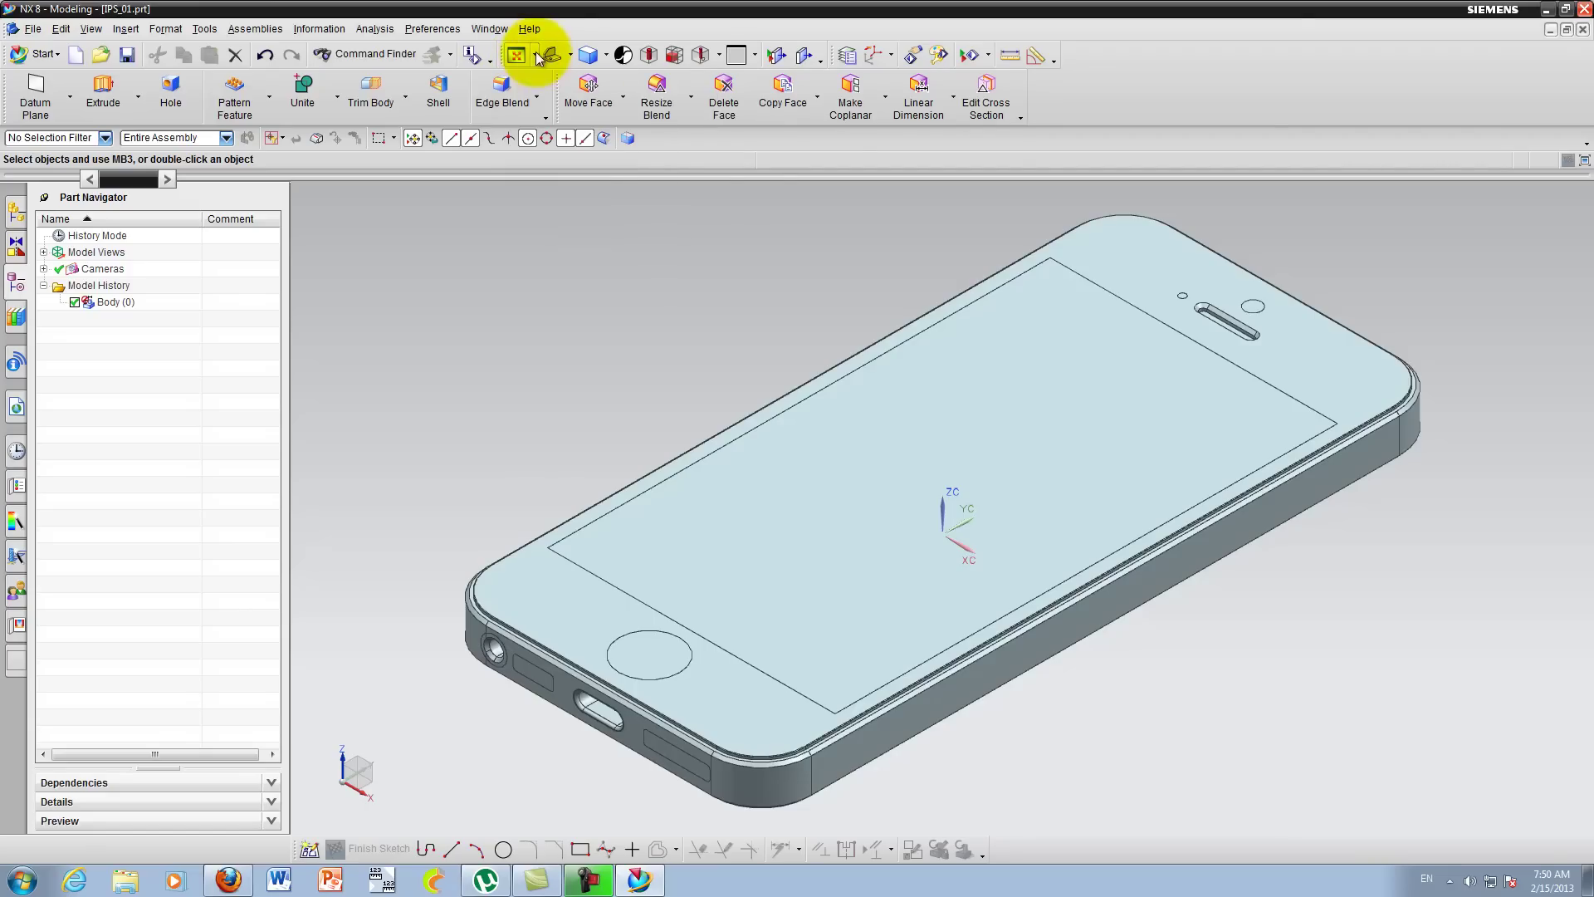
scroll(639, 357, up, 1)
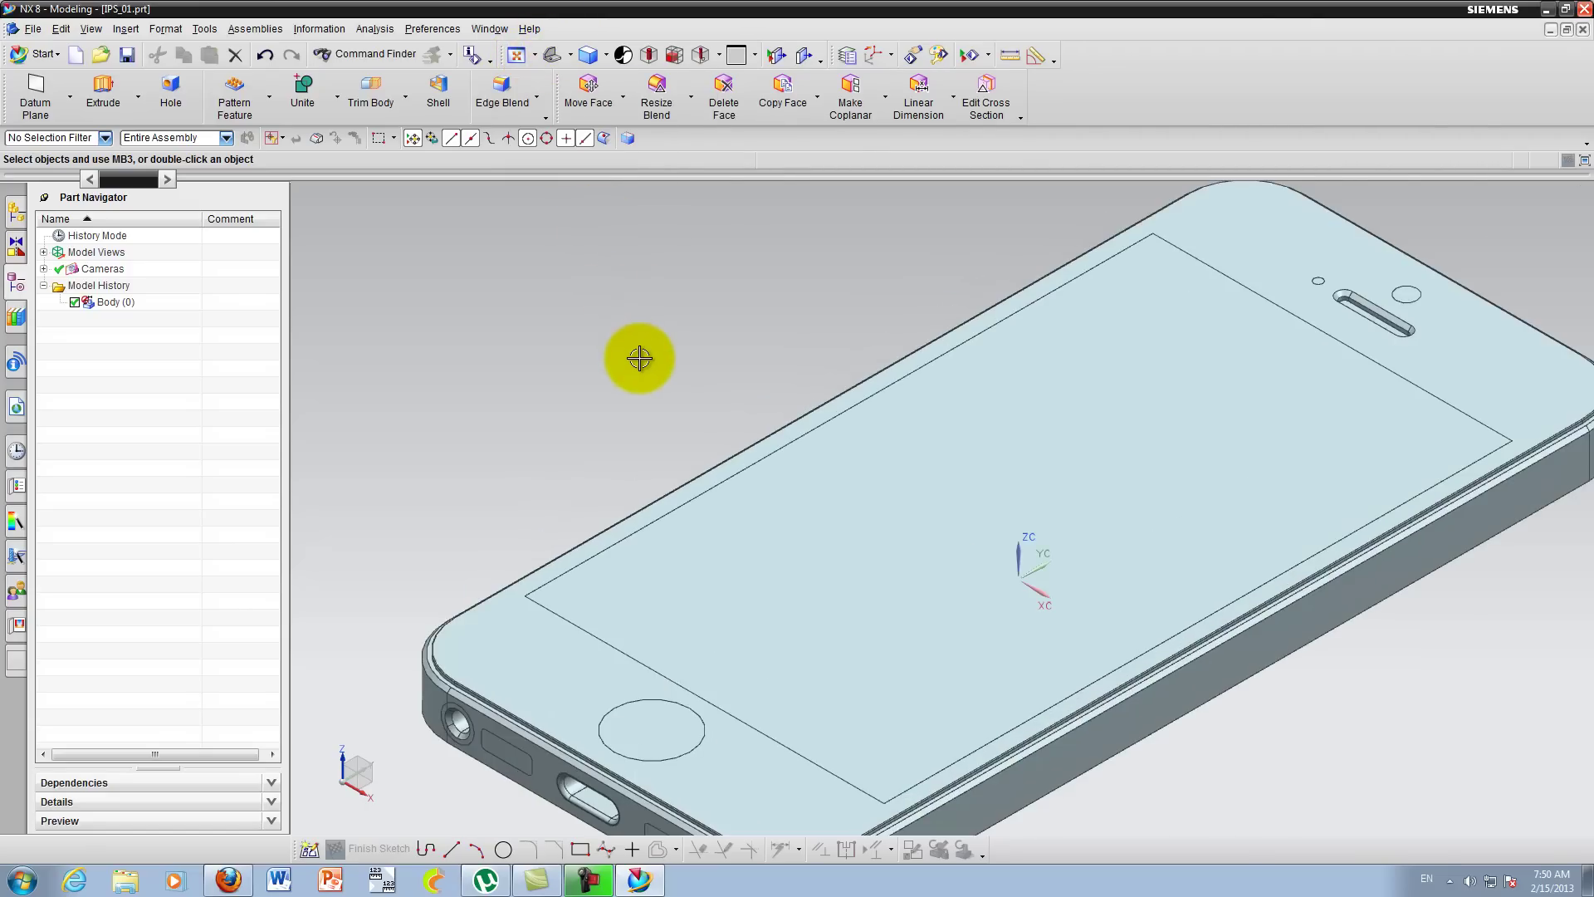
scroll(639, 357, up, 3)
scroll(640, 358, down, 5)
scroll(639, 358, down, 3)
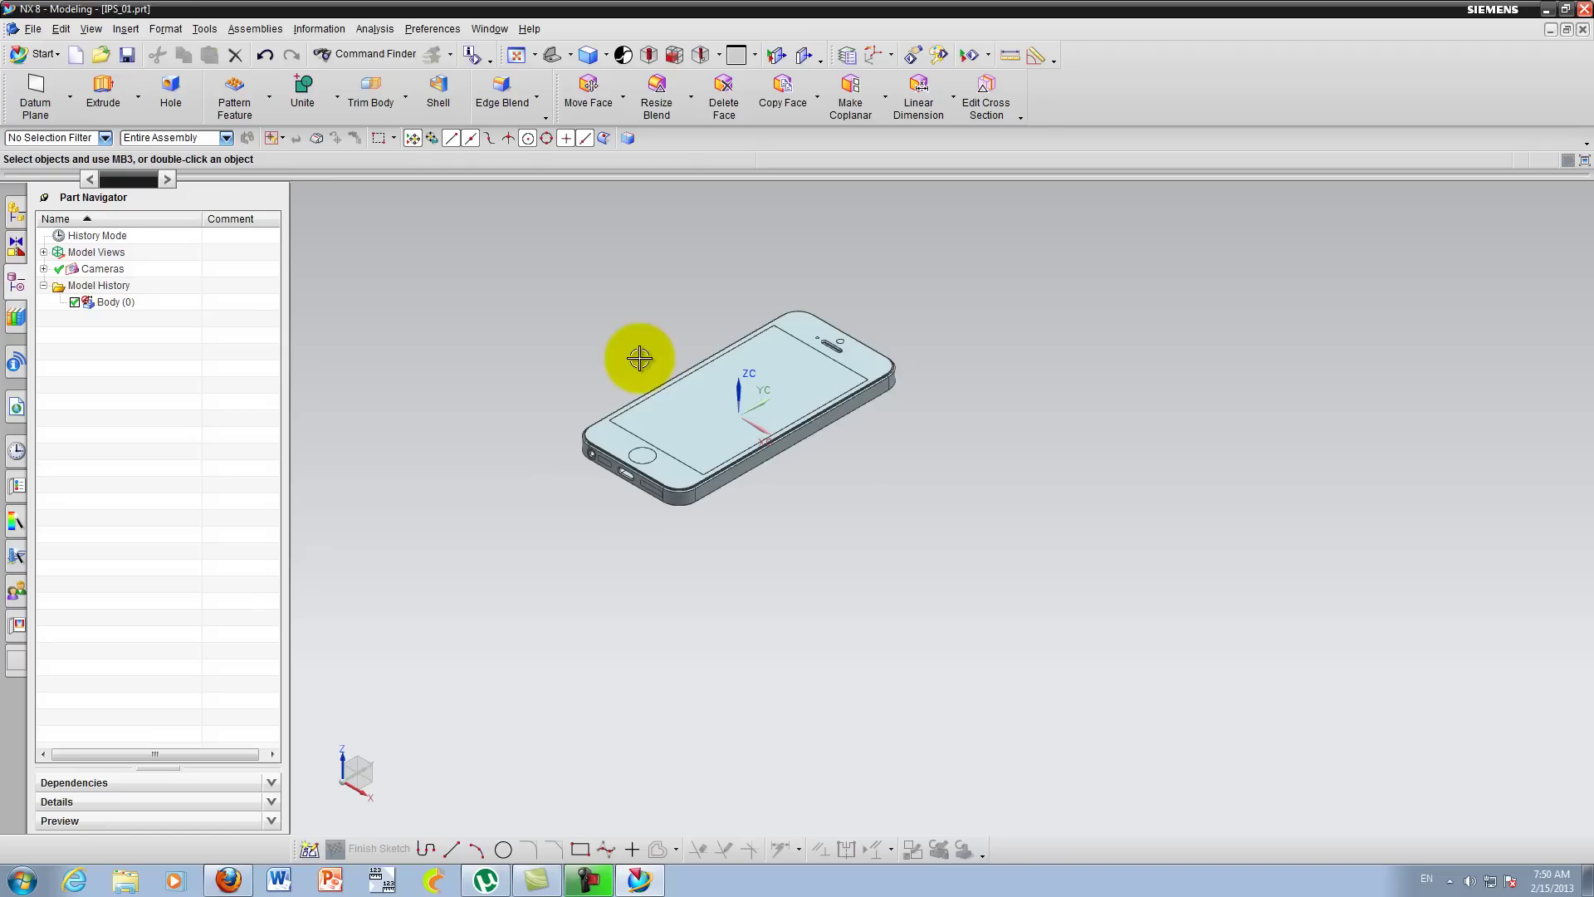
shift+middle_drag(639, 357, 570, 387)
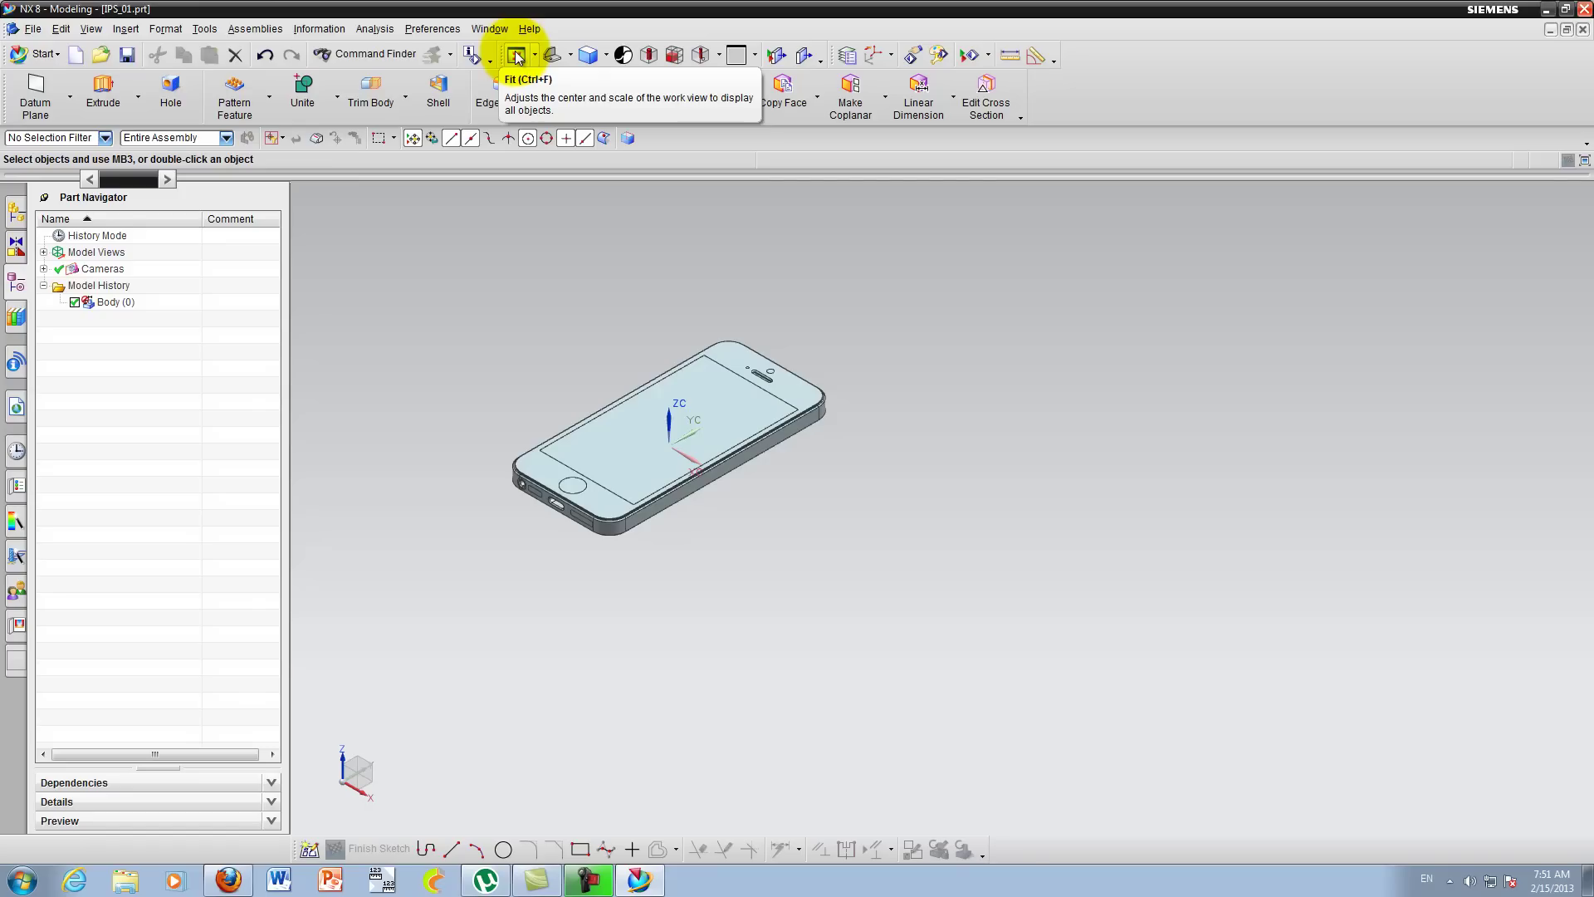
click(516, 56)
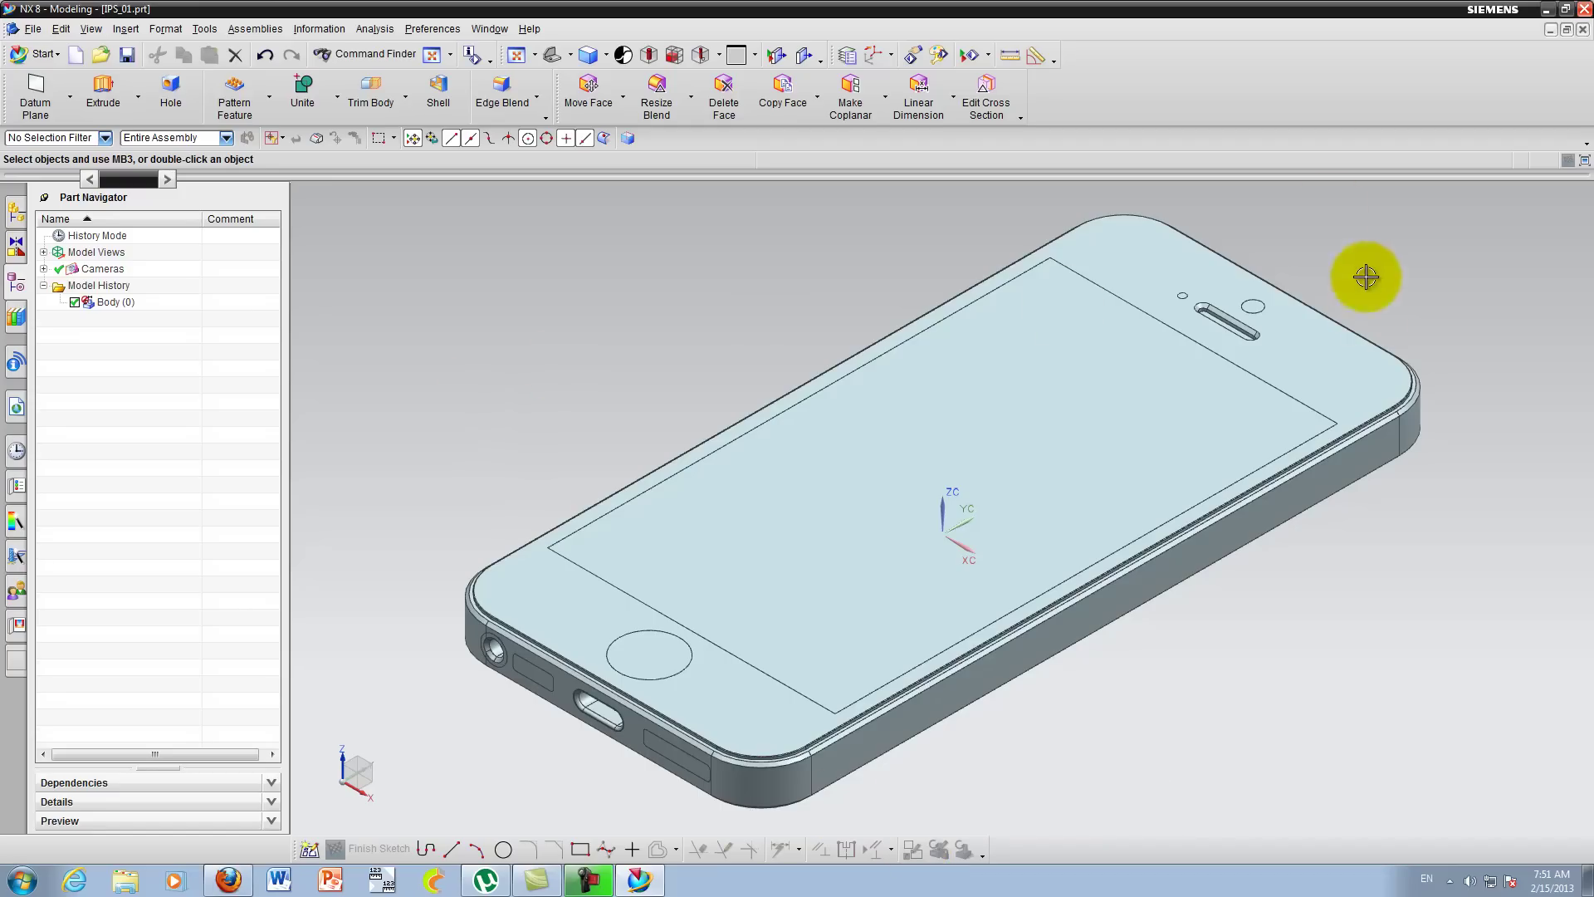
Step: Box-zoom with Zoom (F6) onto the phone's bottom corner and headphone jack, then exit zoom mode
click(536, 57)
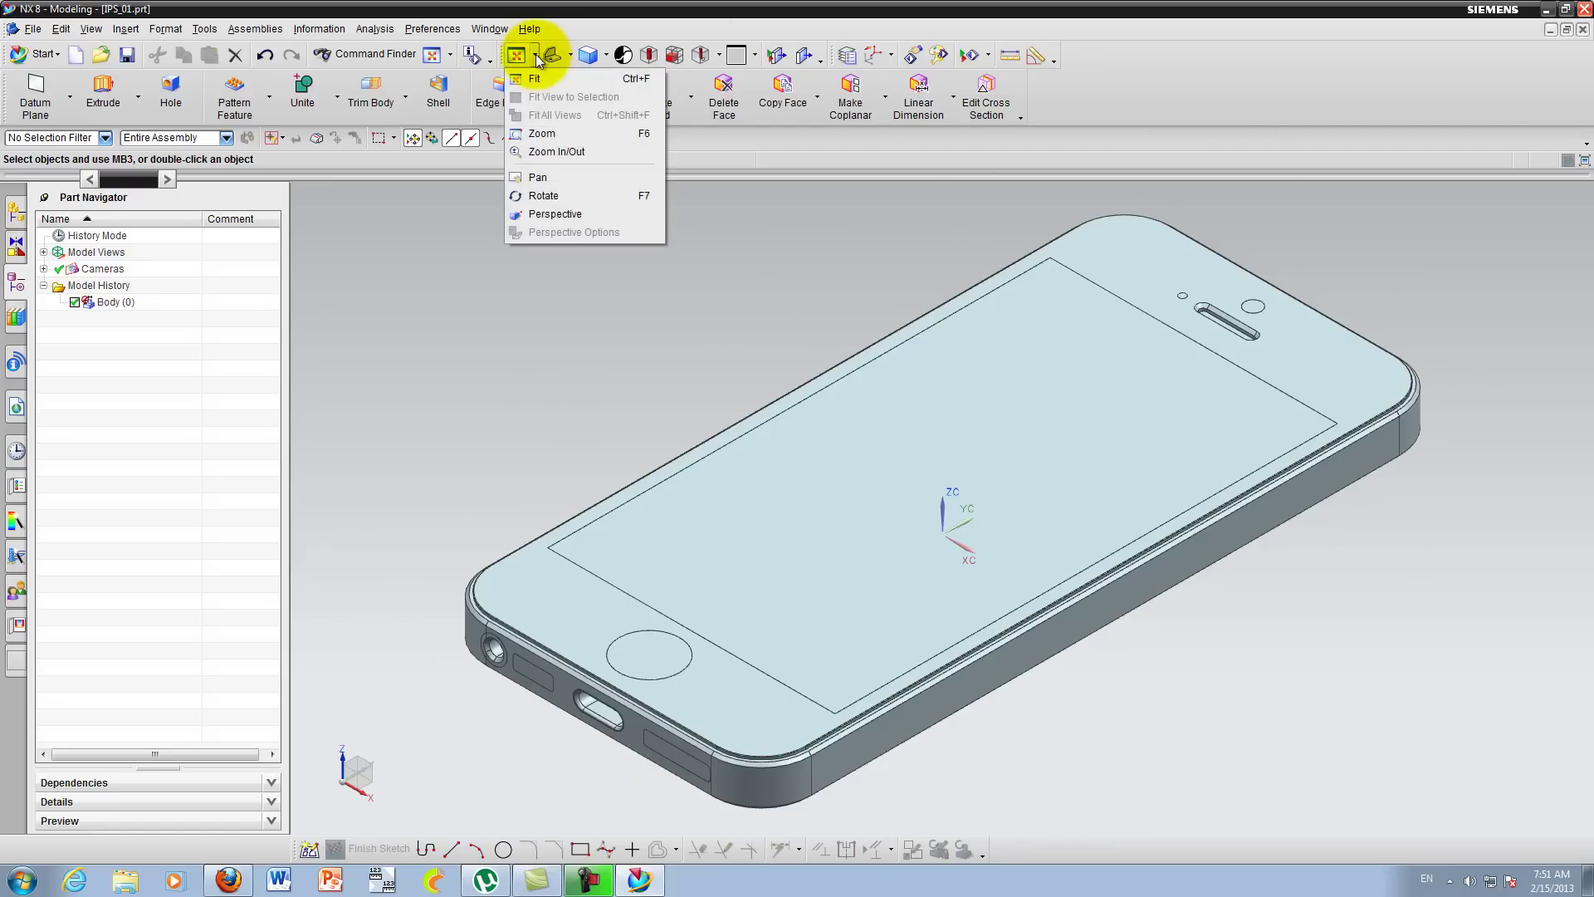
click(536, 56)
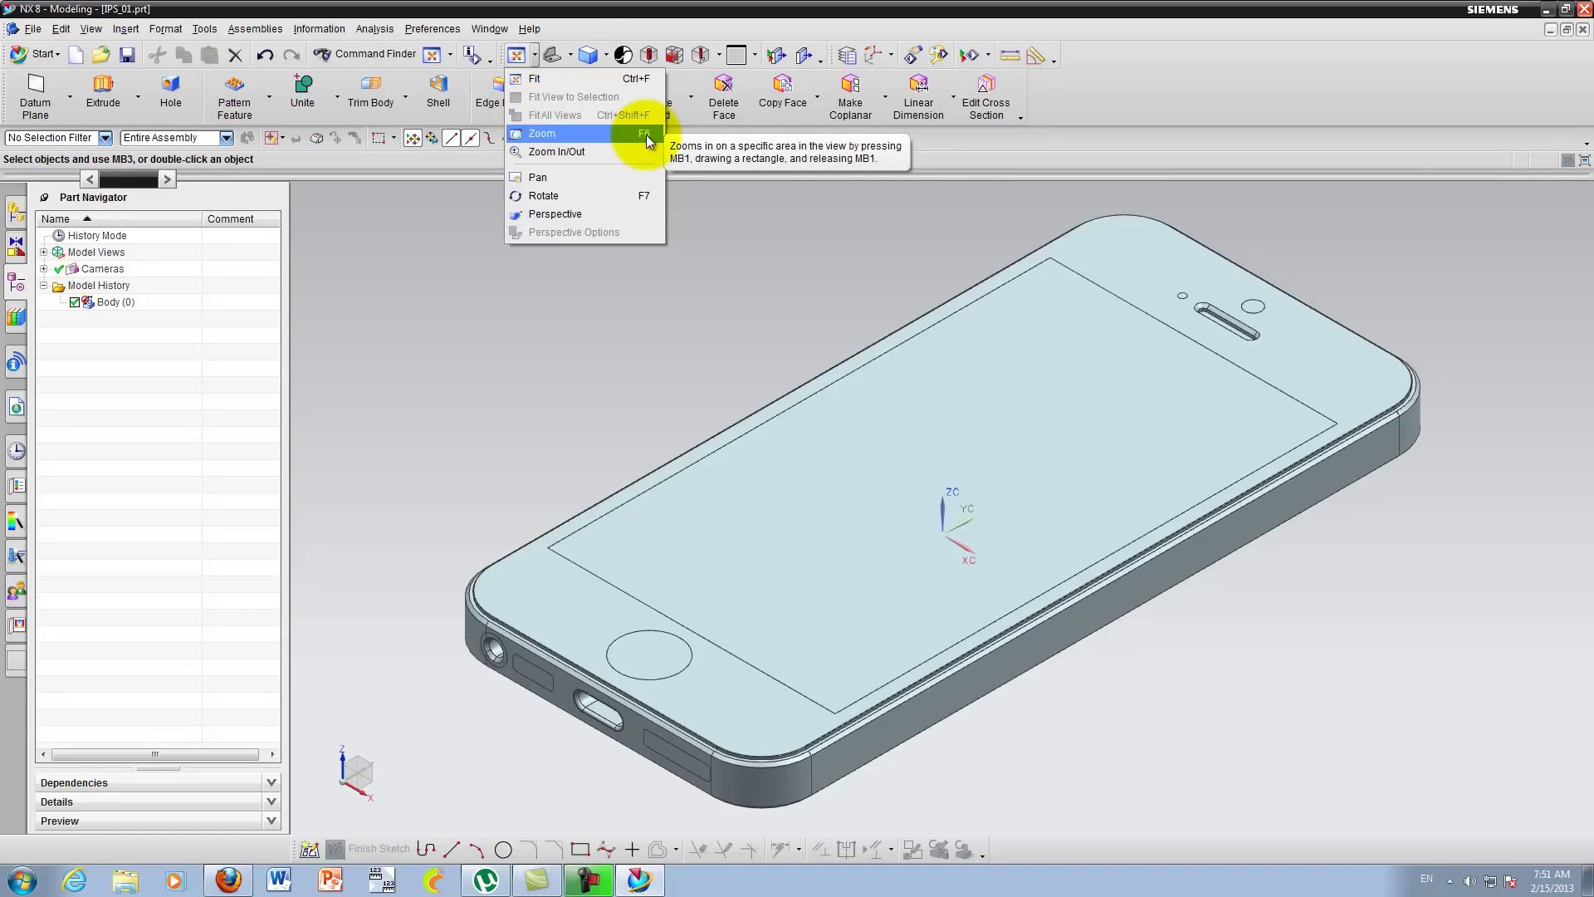
click(581, 30)
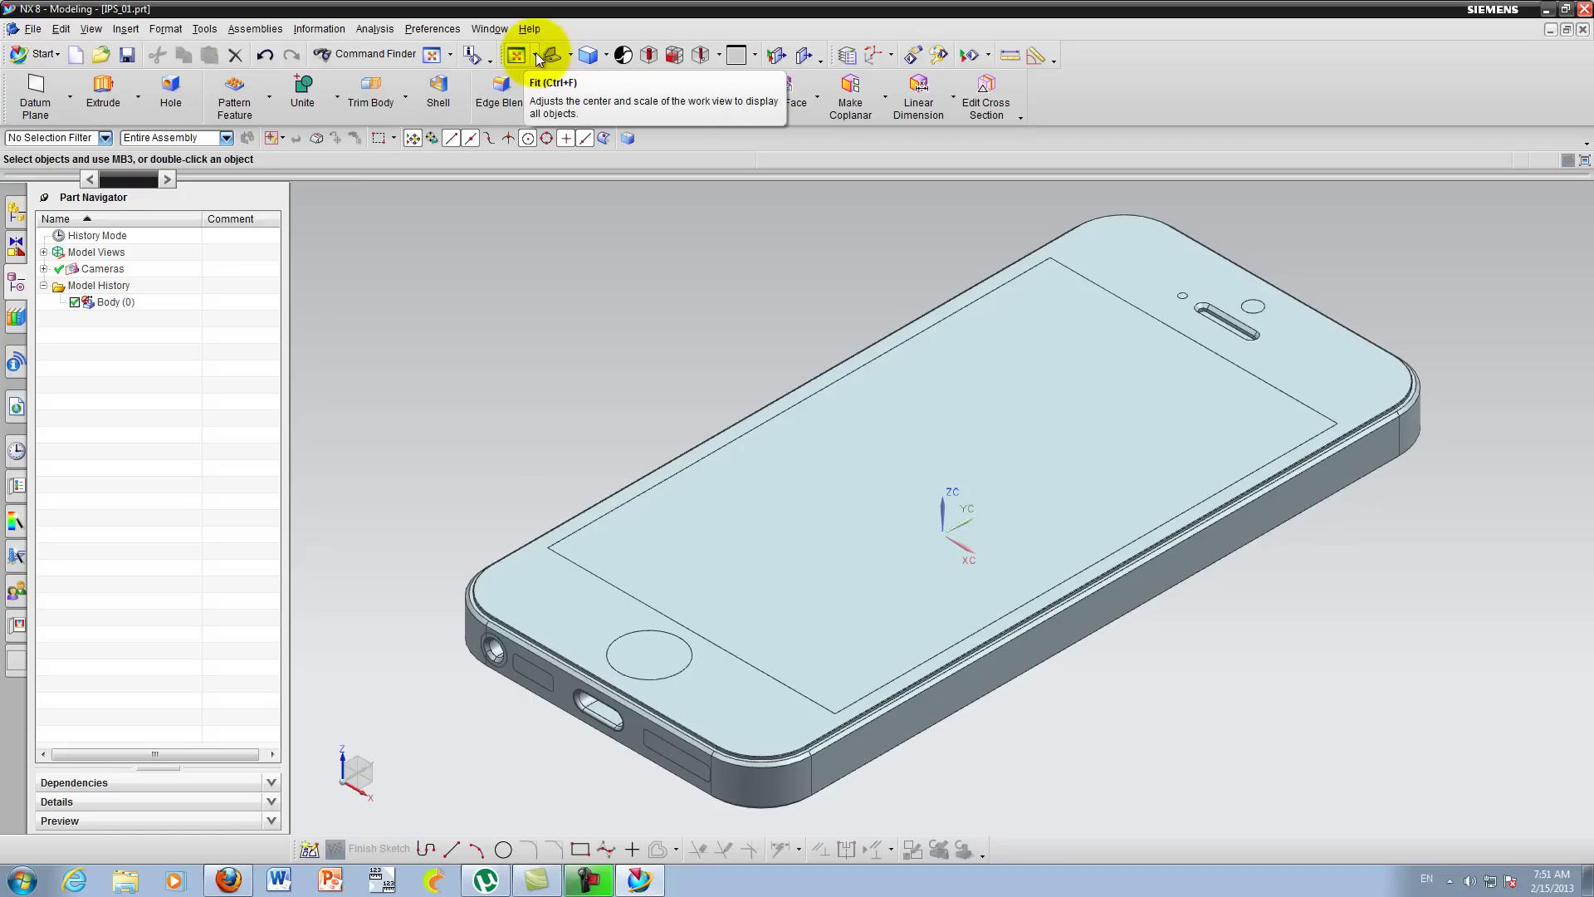
click(536, 57)
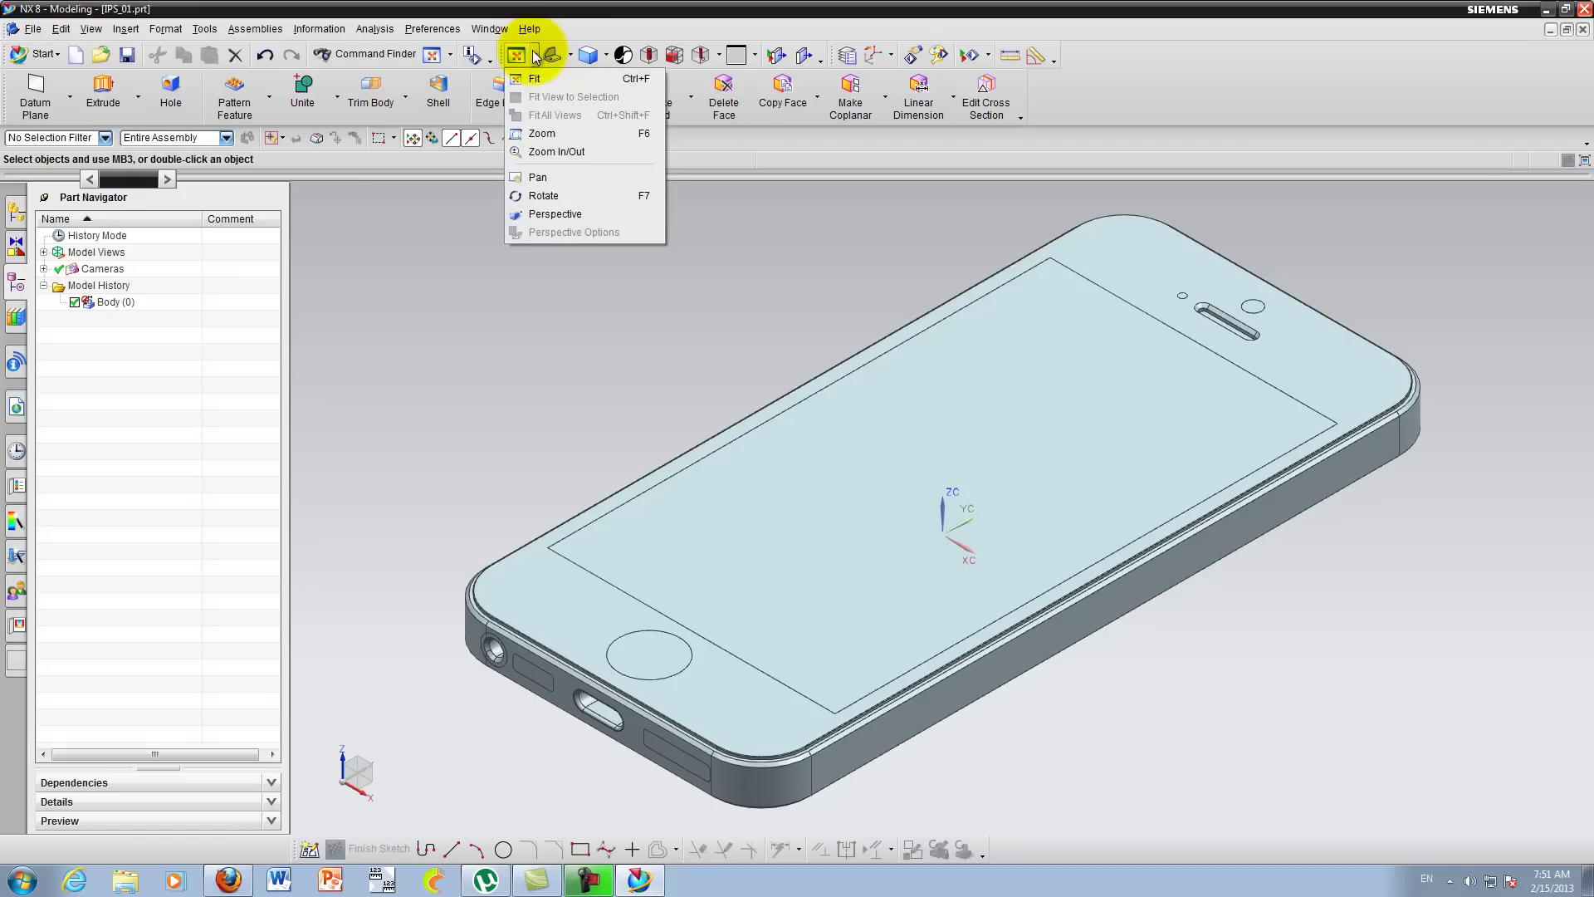
click(536, 135)
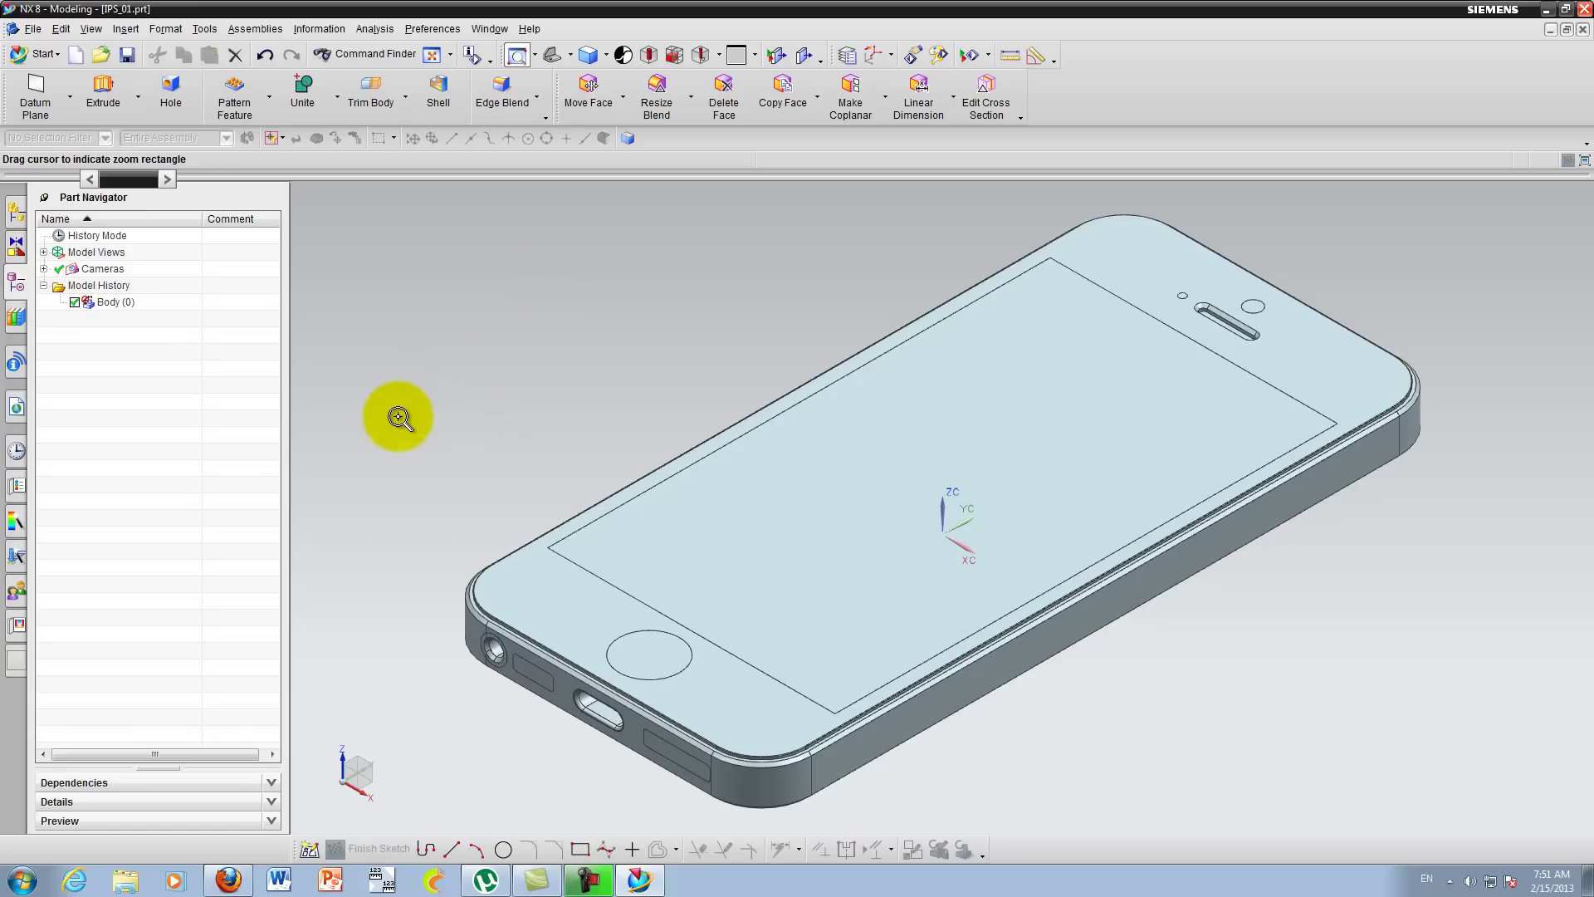
drag(439, 474, 795, 749)
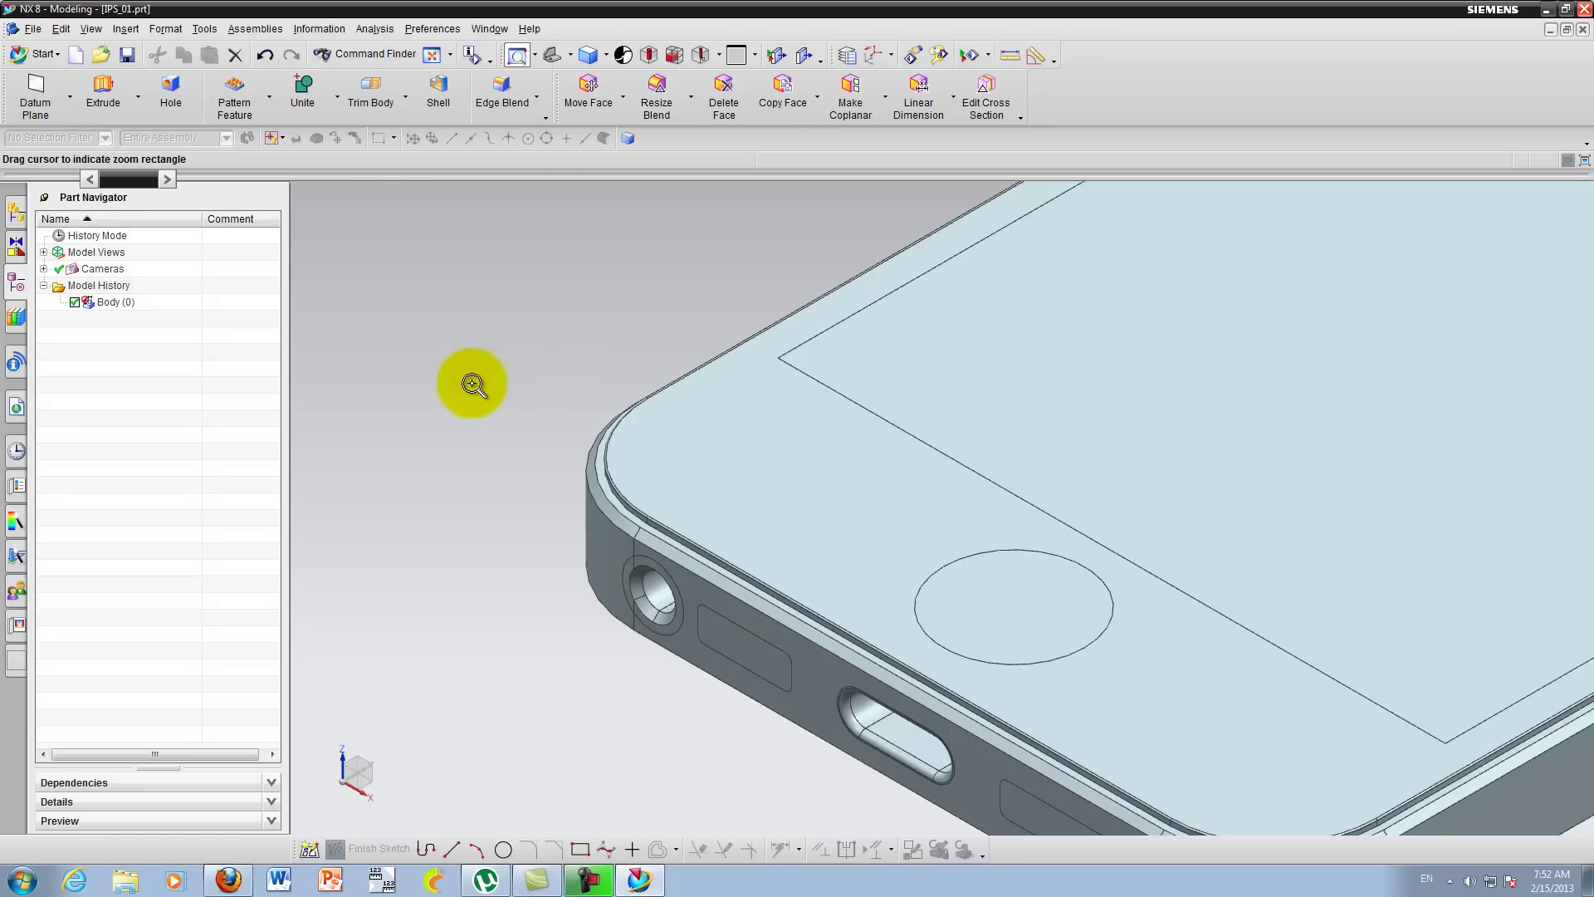
mouse_move(454, 382)
mouse_down()
mouse_move(660, 677)
mouse_move(804, 674)
mouse_up()
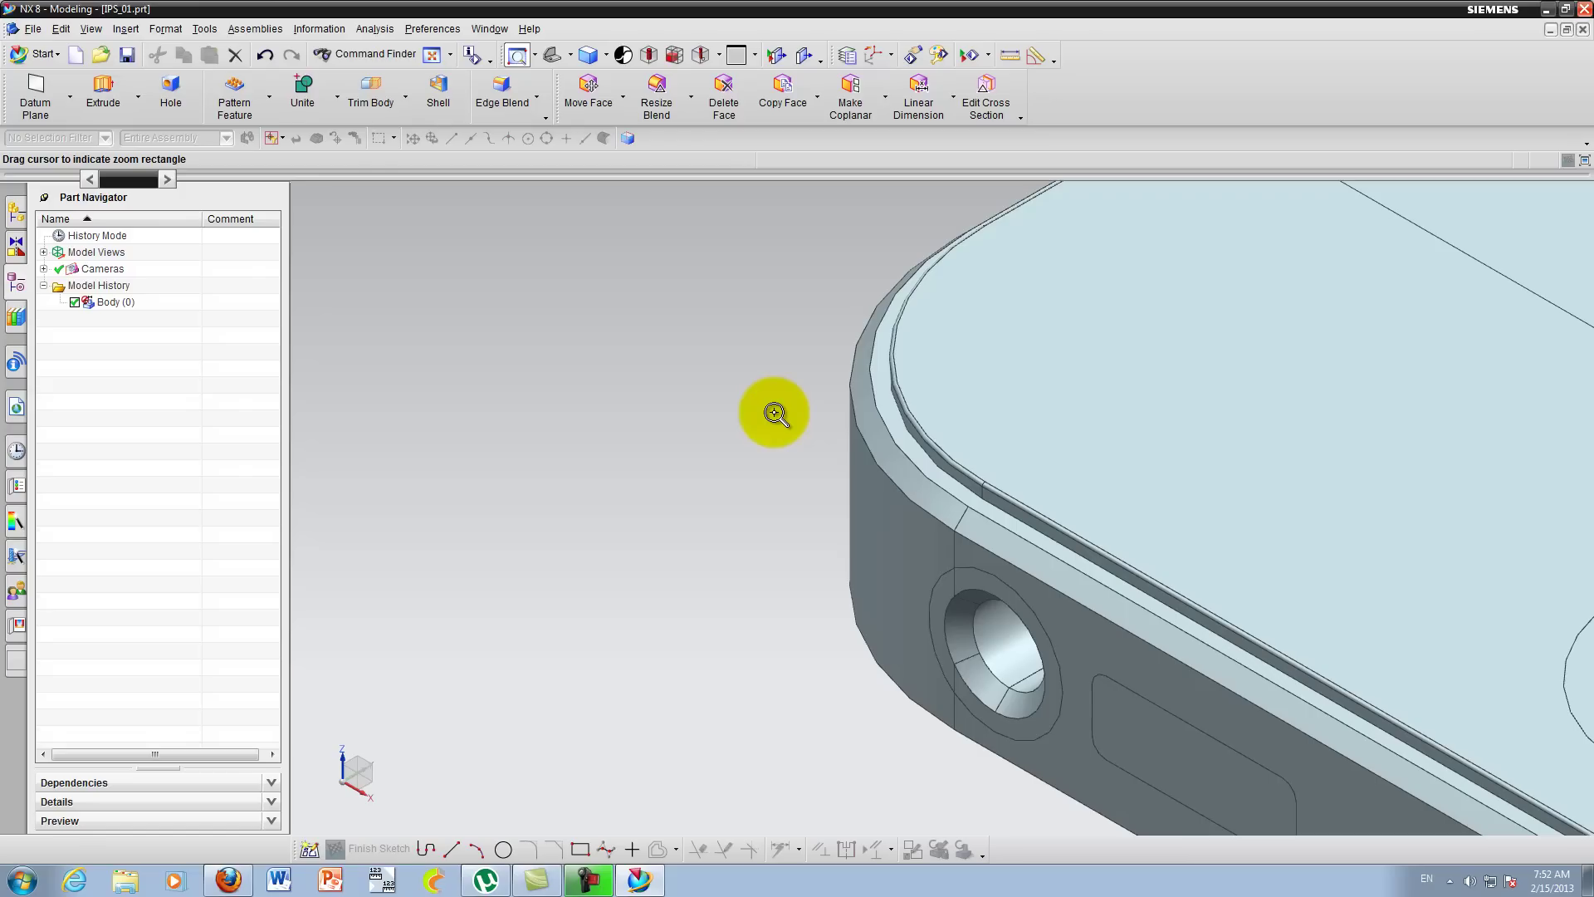
key(Escape)
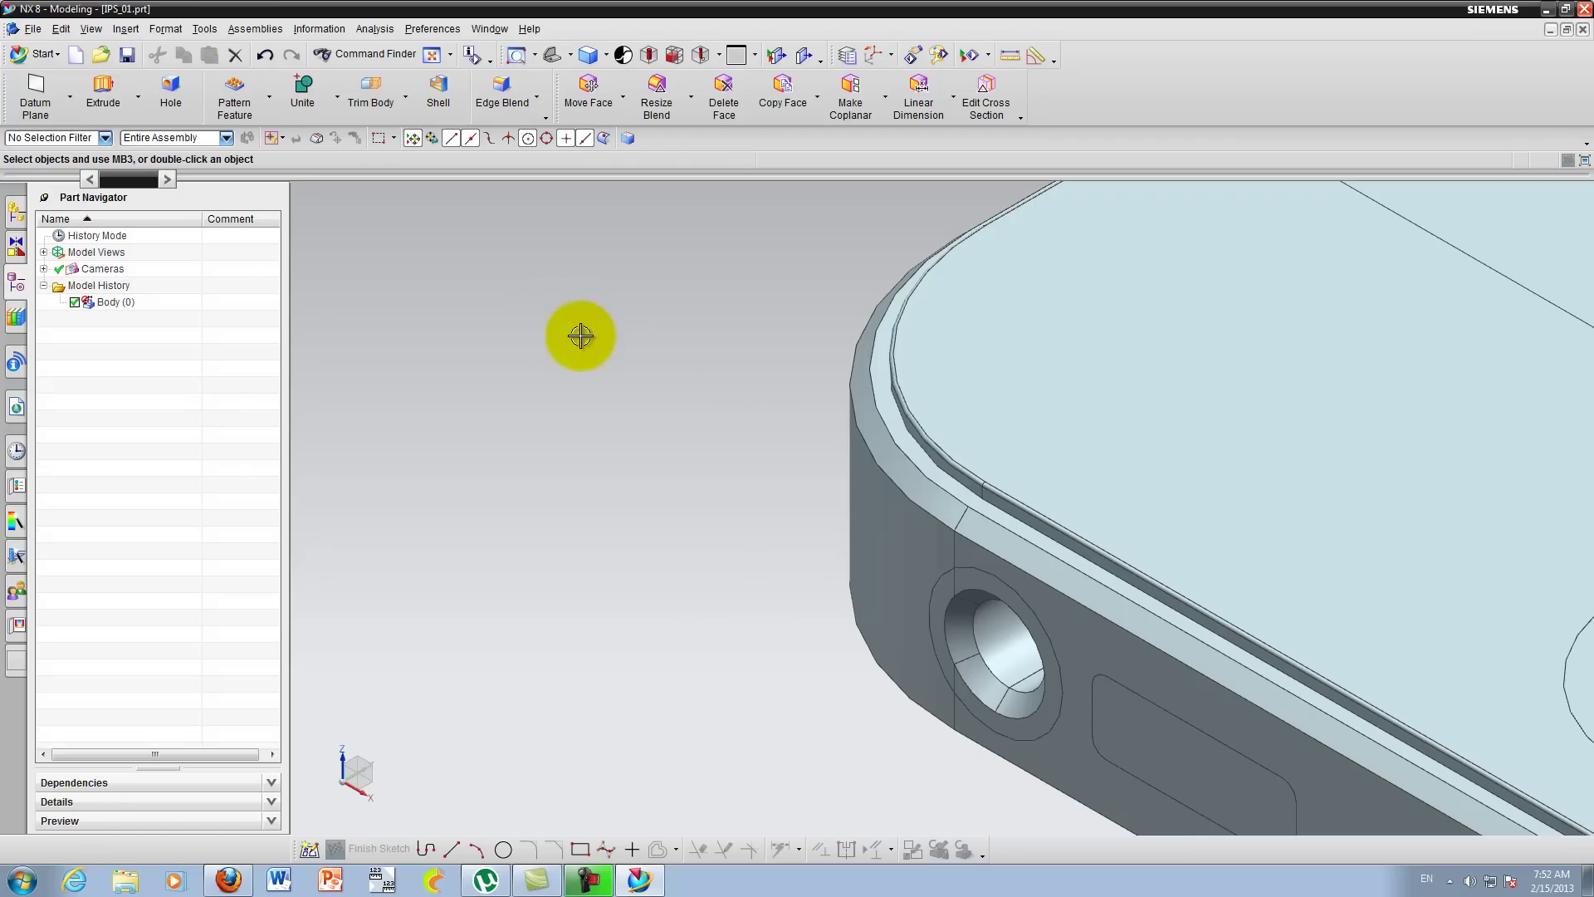
Step: Zoom out, box-zoom onto the phone's top corner, then zoom out to show the whole phone small
scroll(598, 373, down, 5)
scroll(635, 398, down, 3)
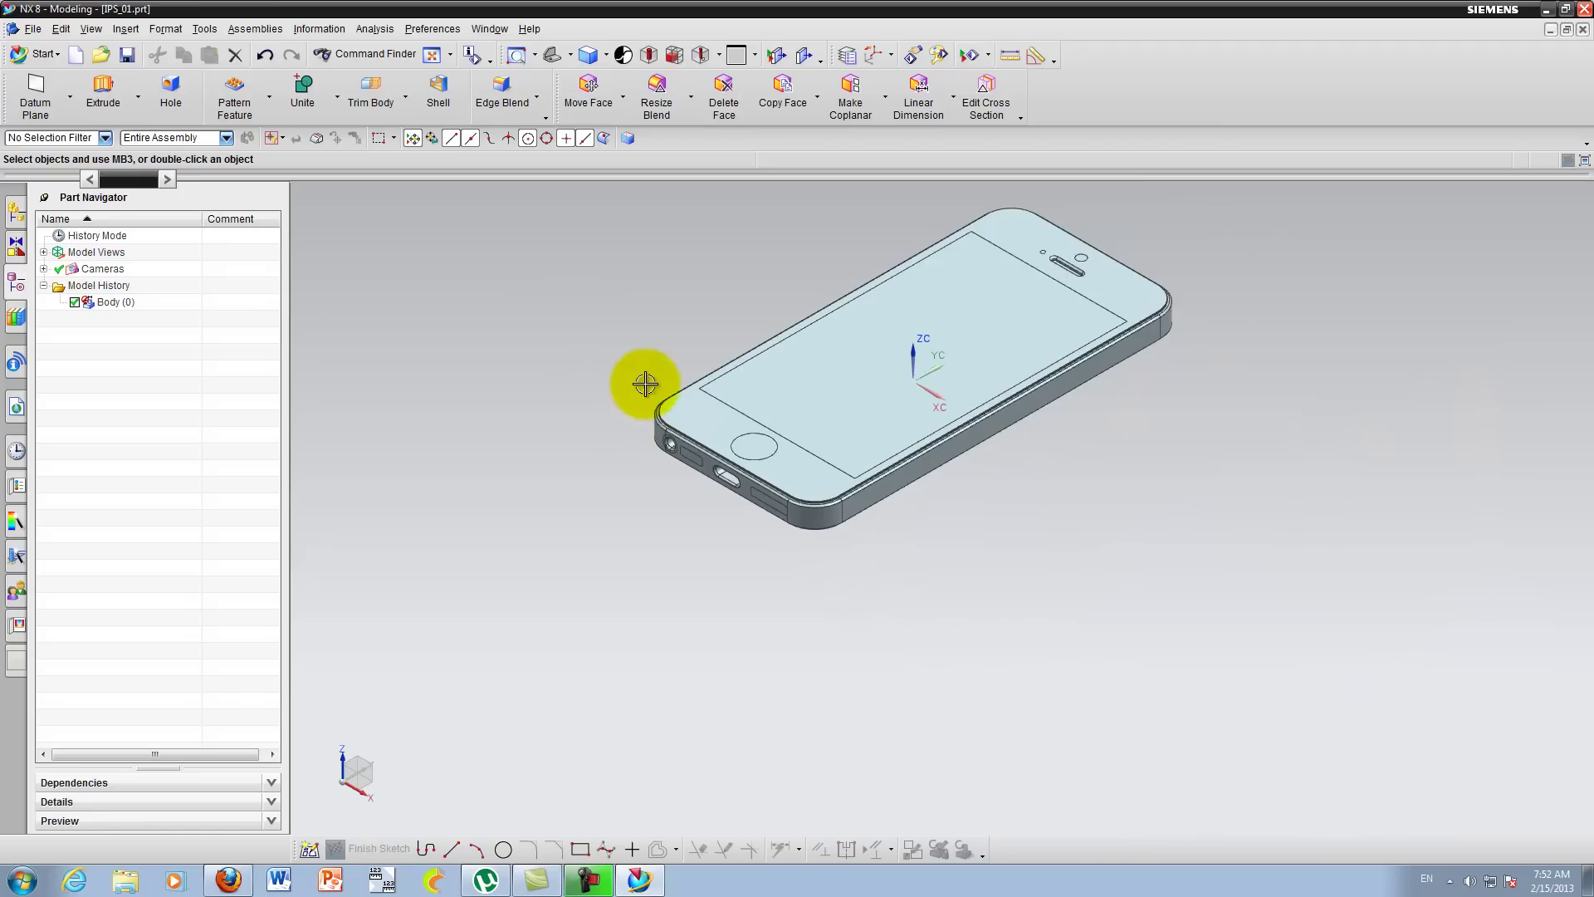
click(534, 54)
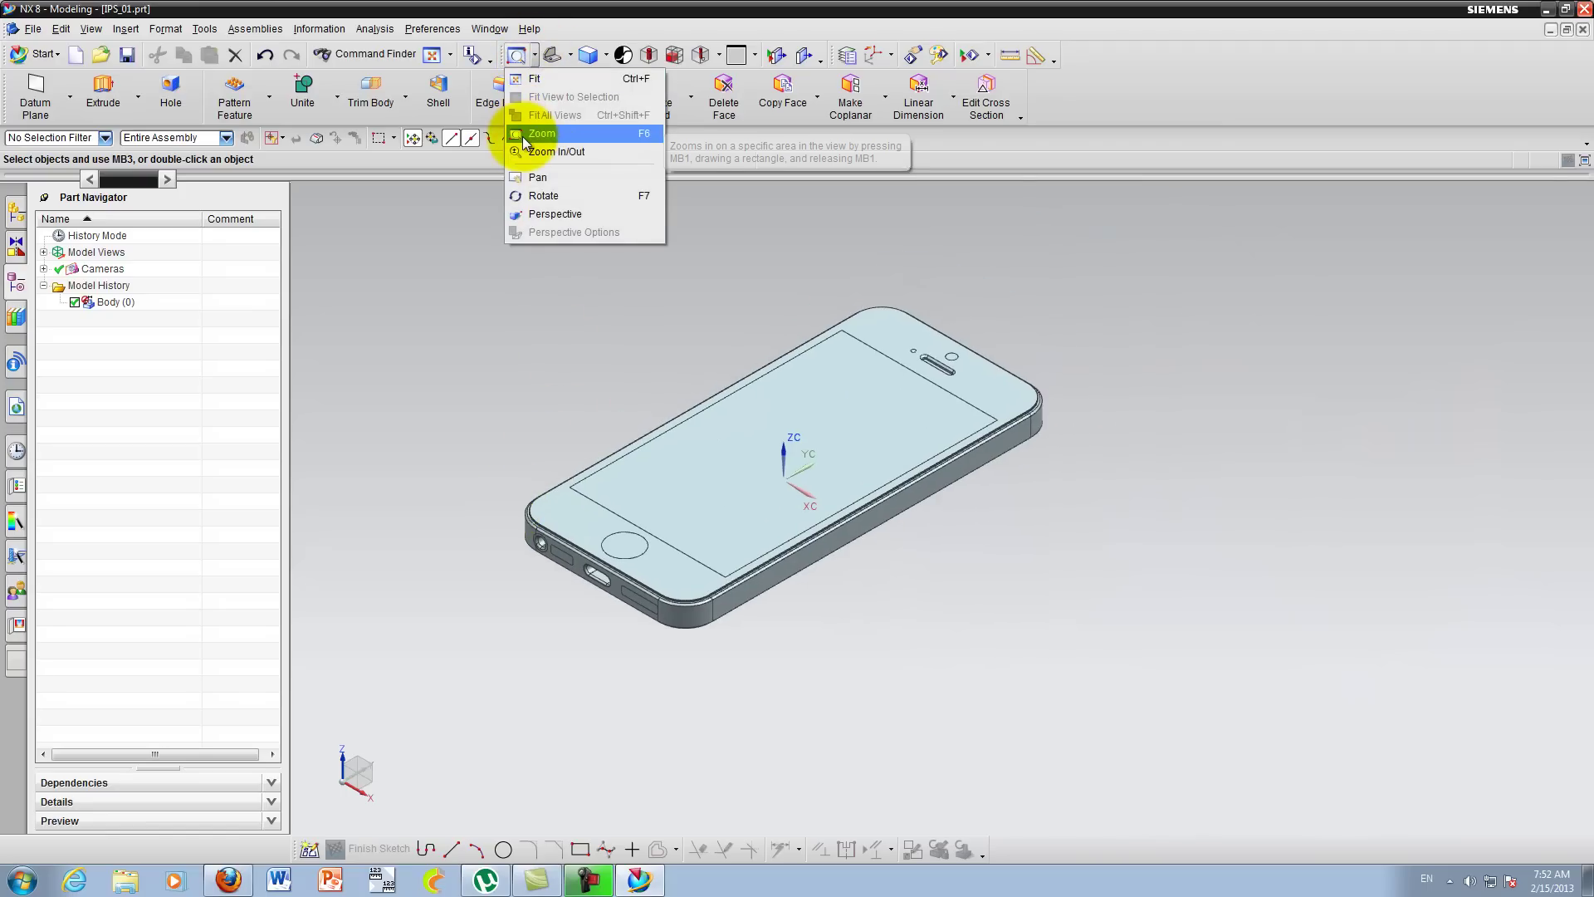
click(647, 136)
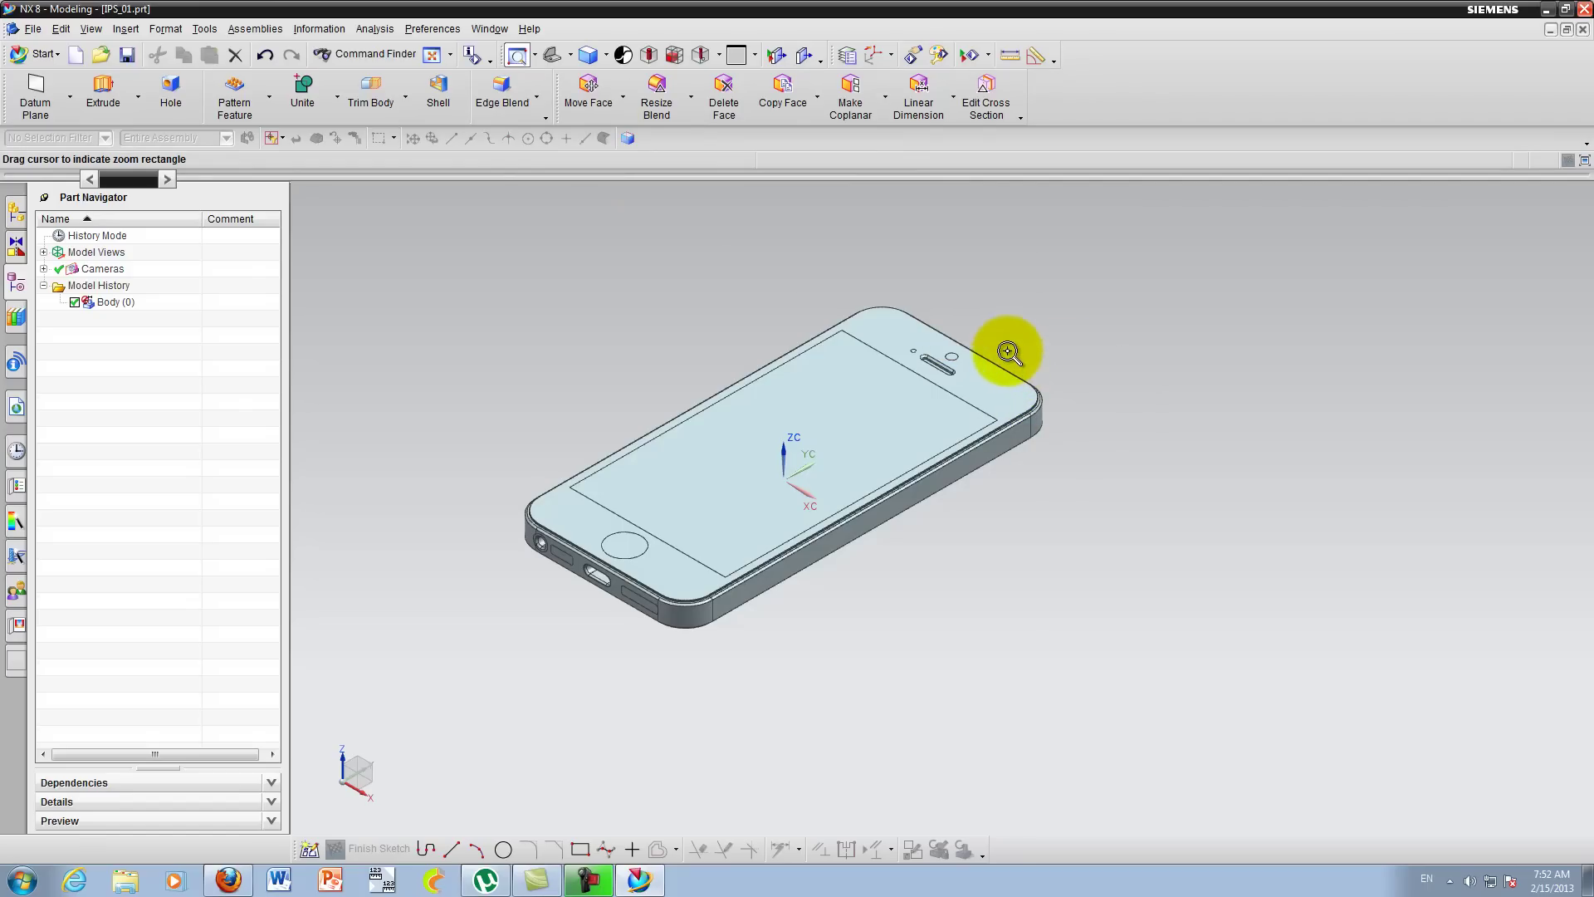
drag(967, 326, 1086, 446)
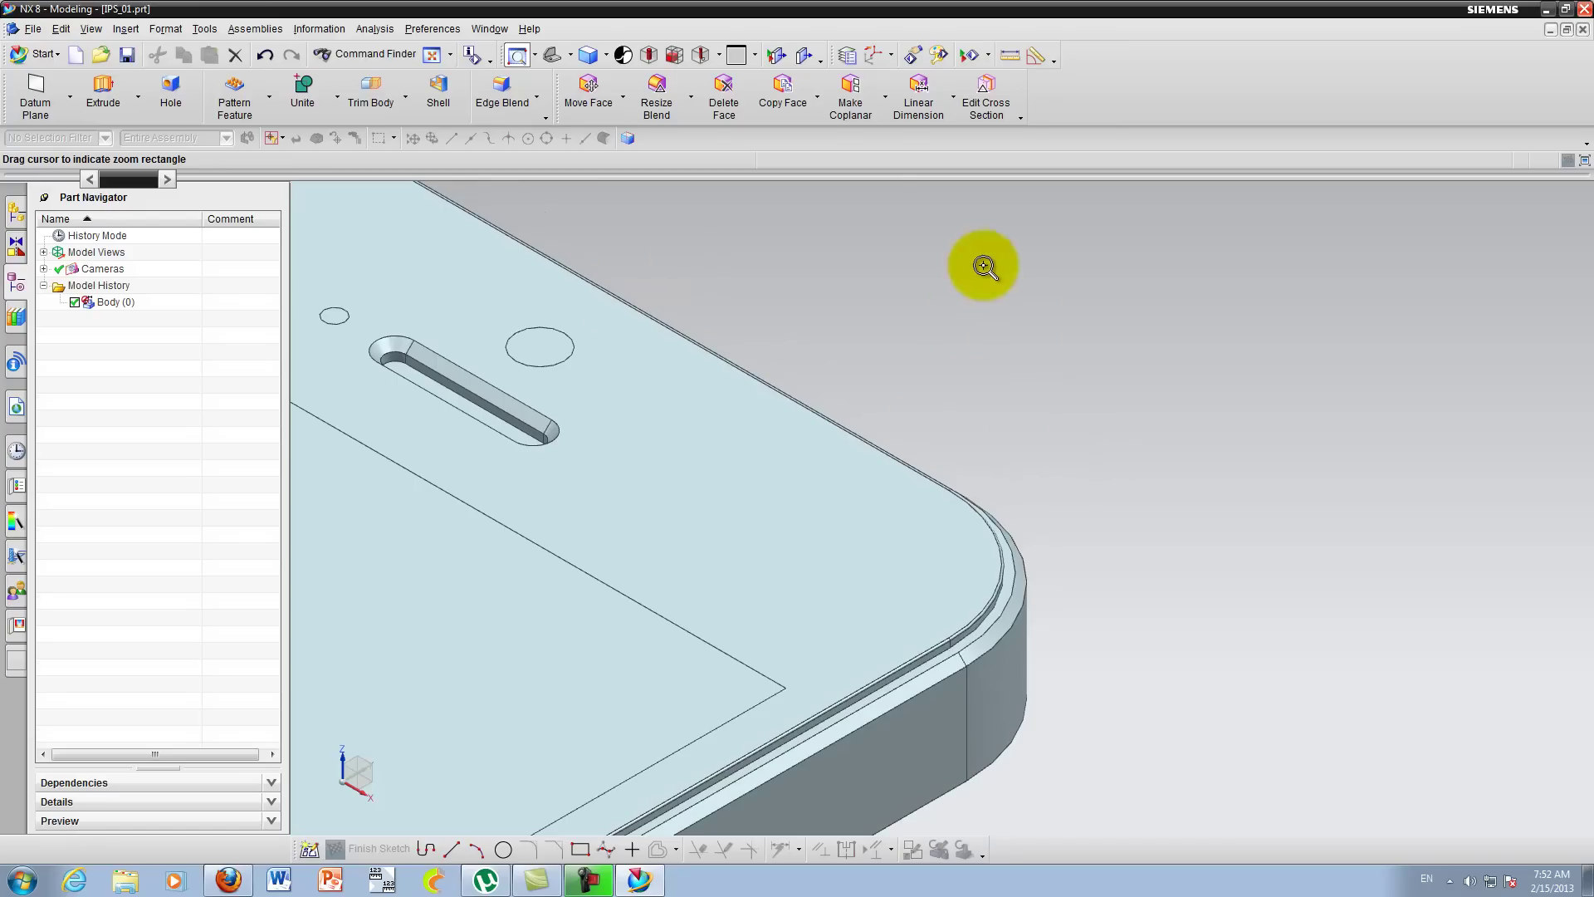
scroll(1006, 375, down, 5)
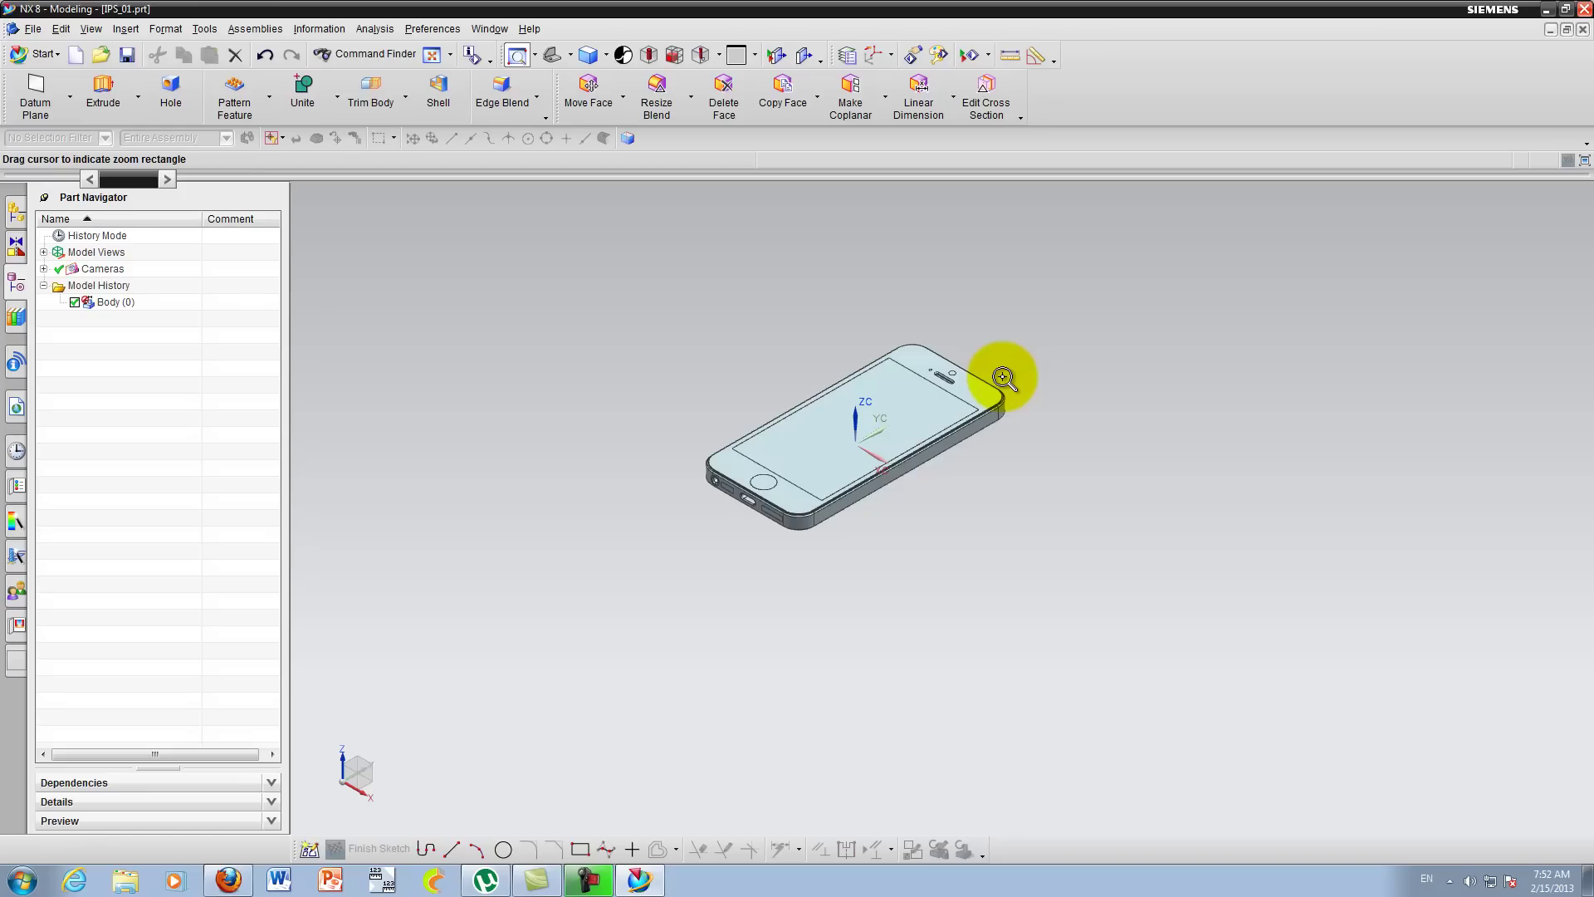
key(Escape)
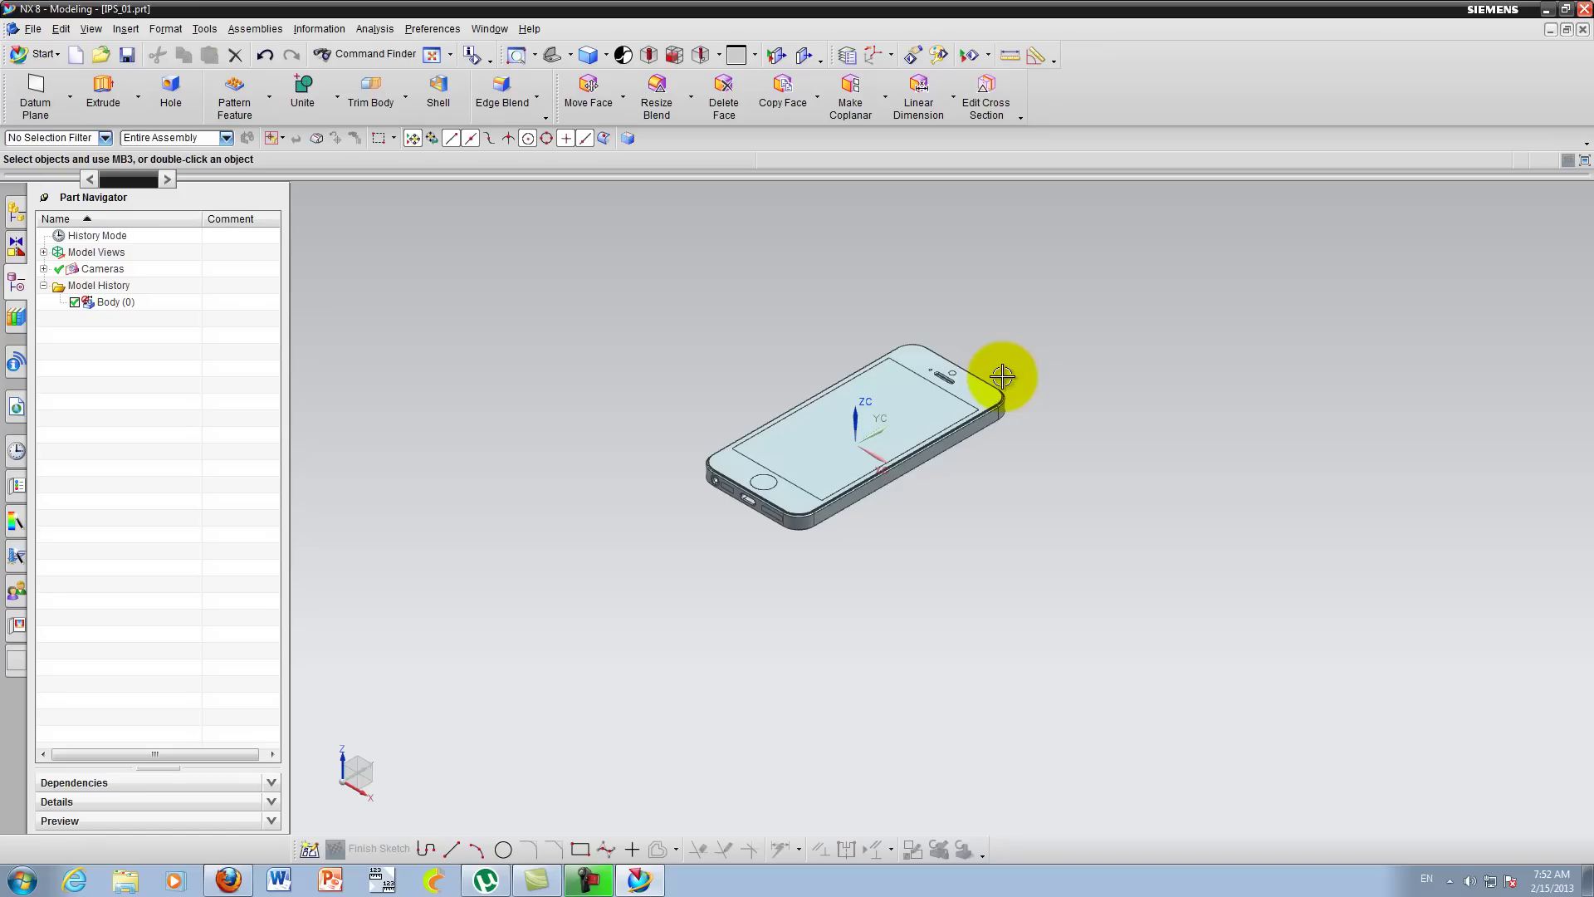
click(536, 53)
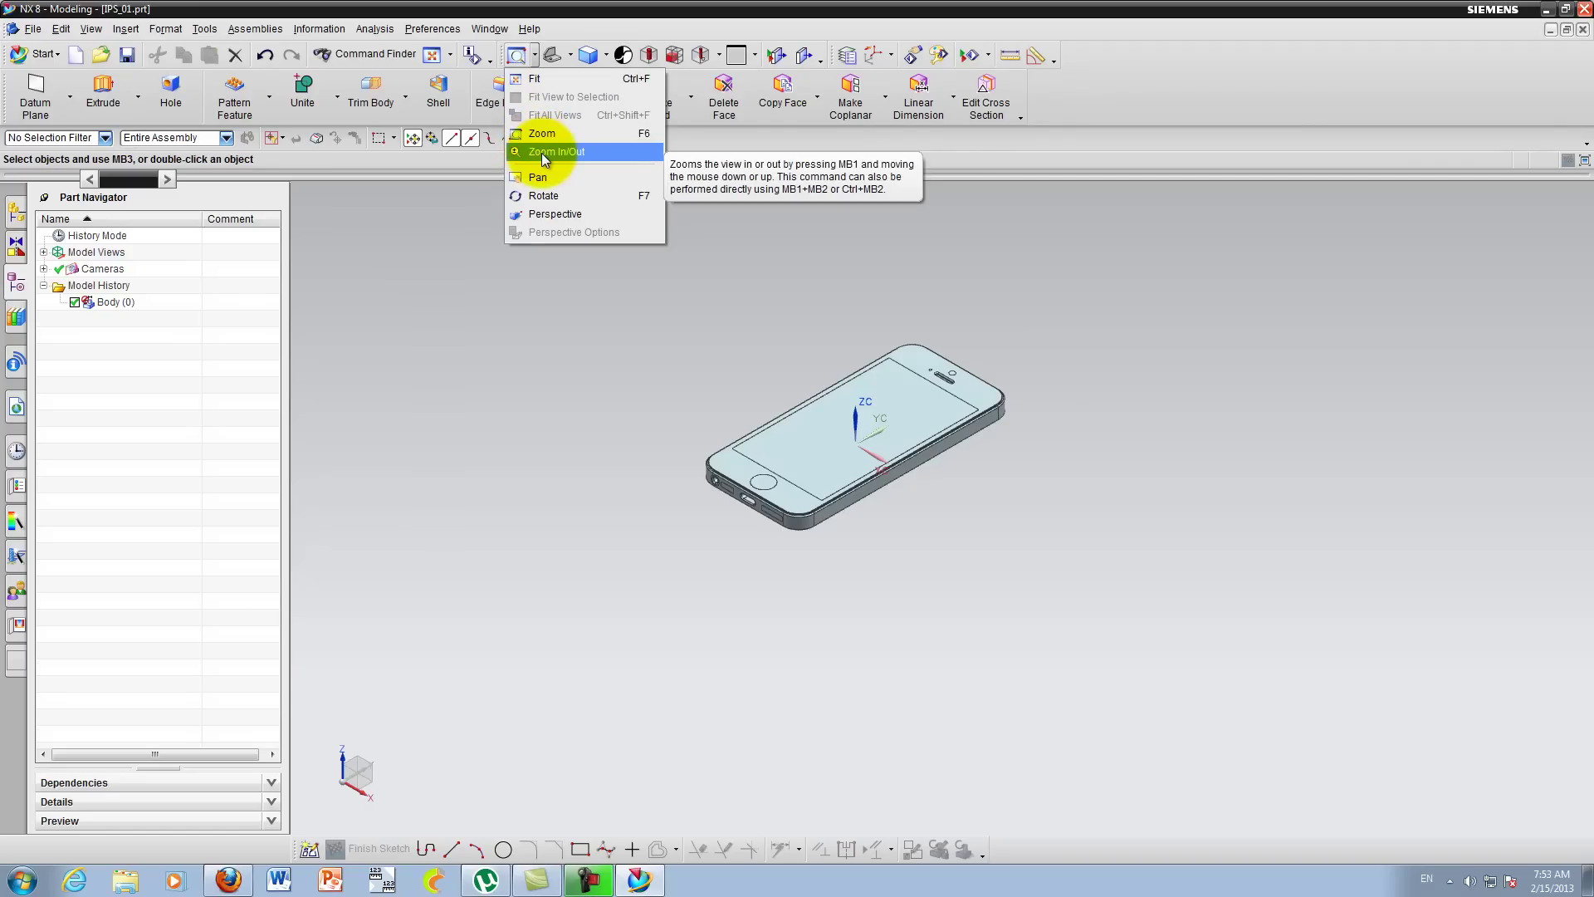
Step: Zoom the phone out and back in interactively with Zoom In/Out
click(541, 152)
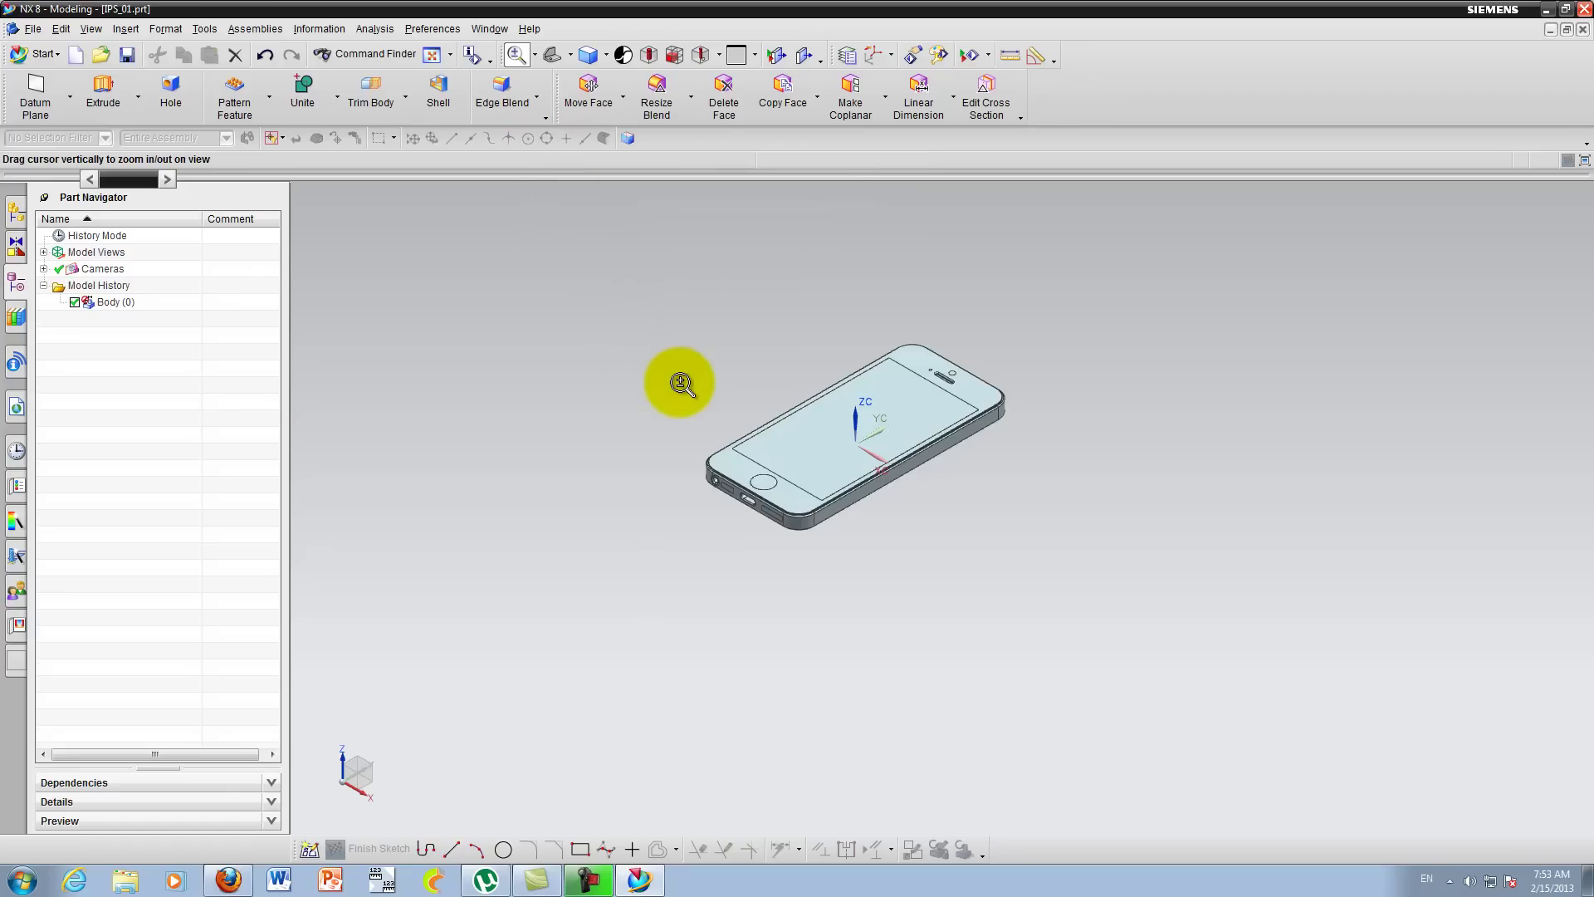
drag(712, 473, 738, 425)
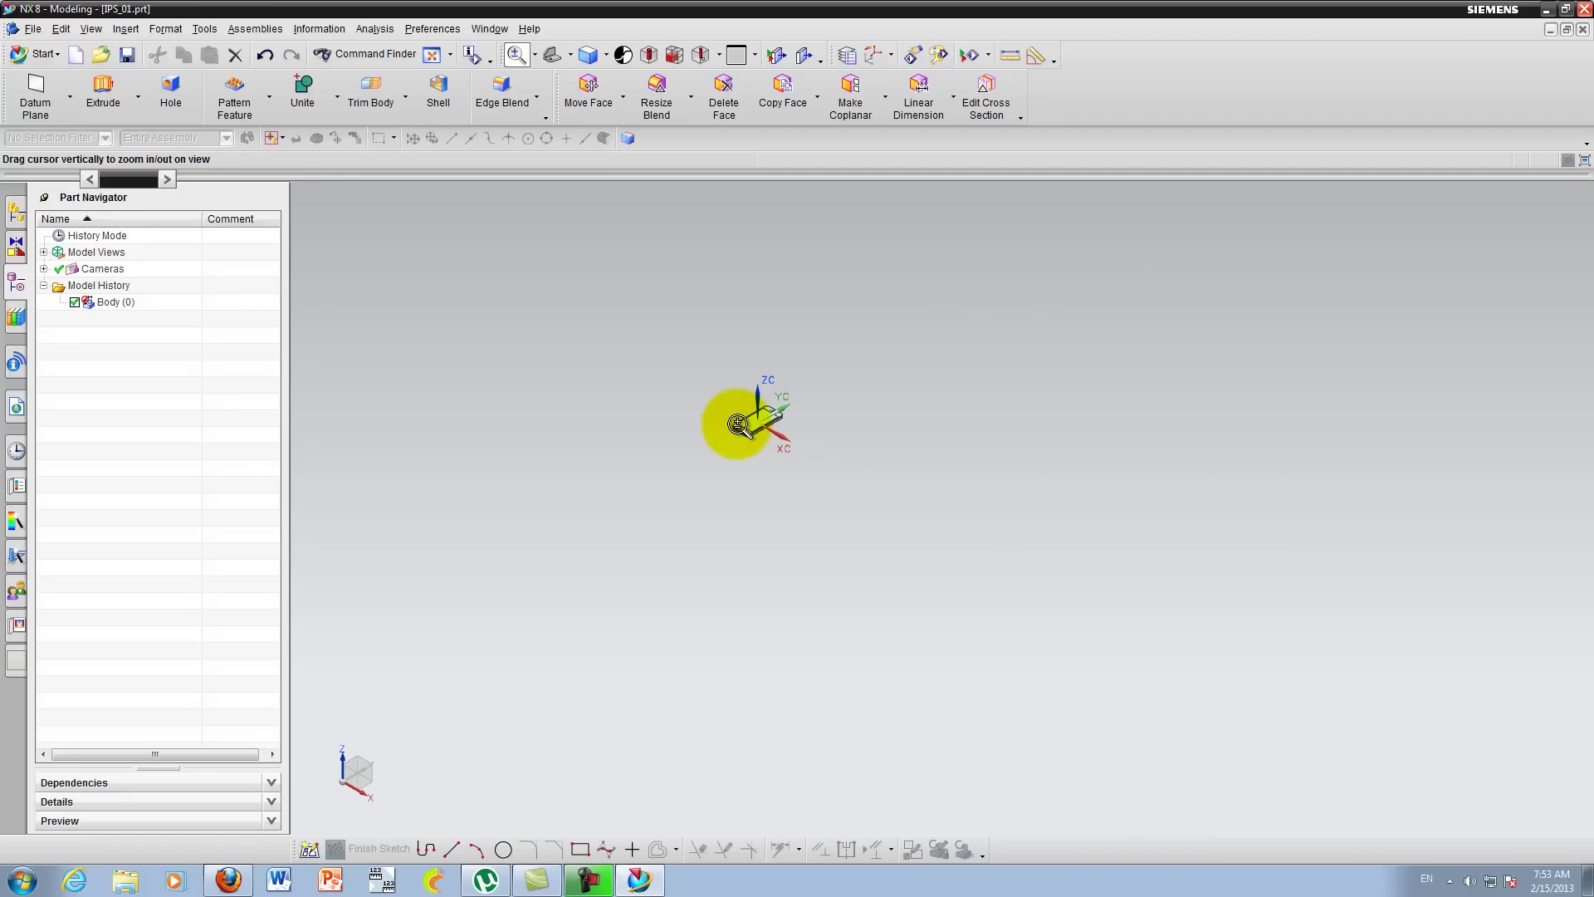
drag(738, 425, 738, 426)
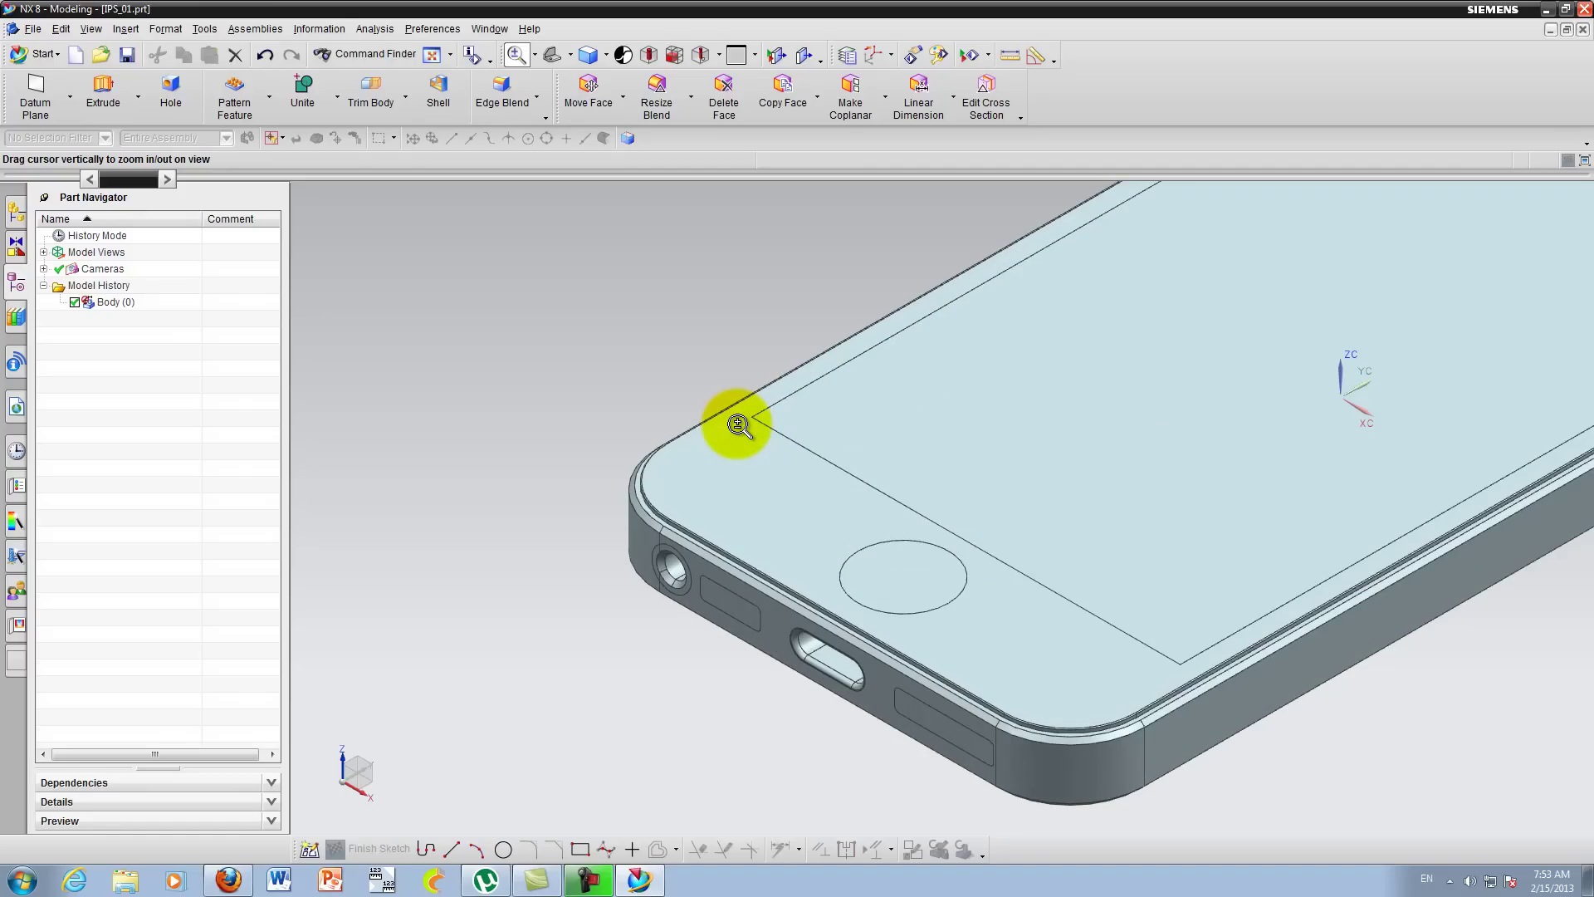
drag(738, 425, 738, 425)
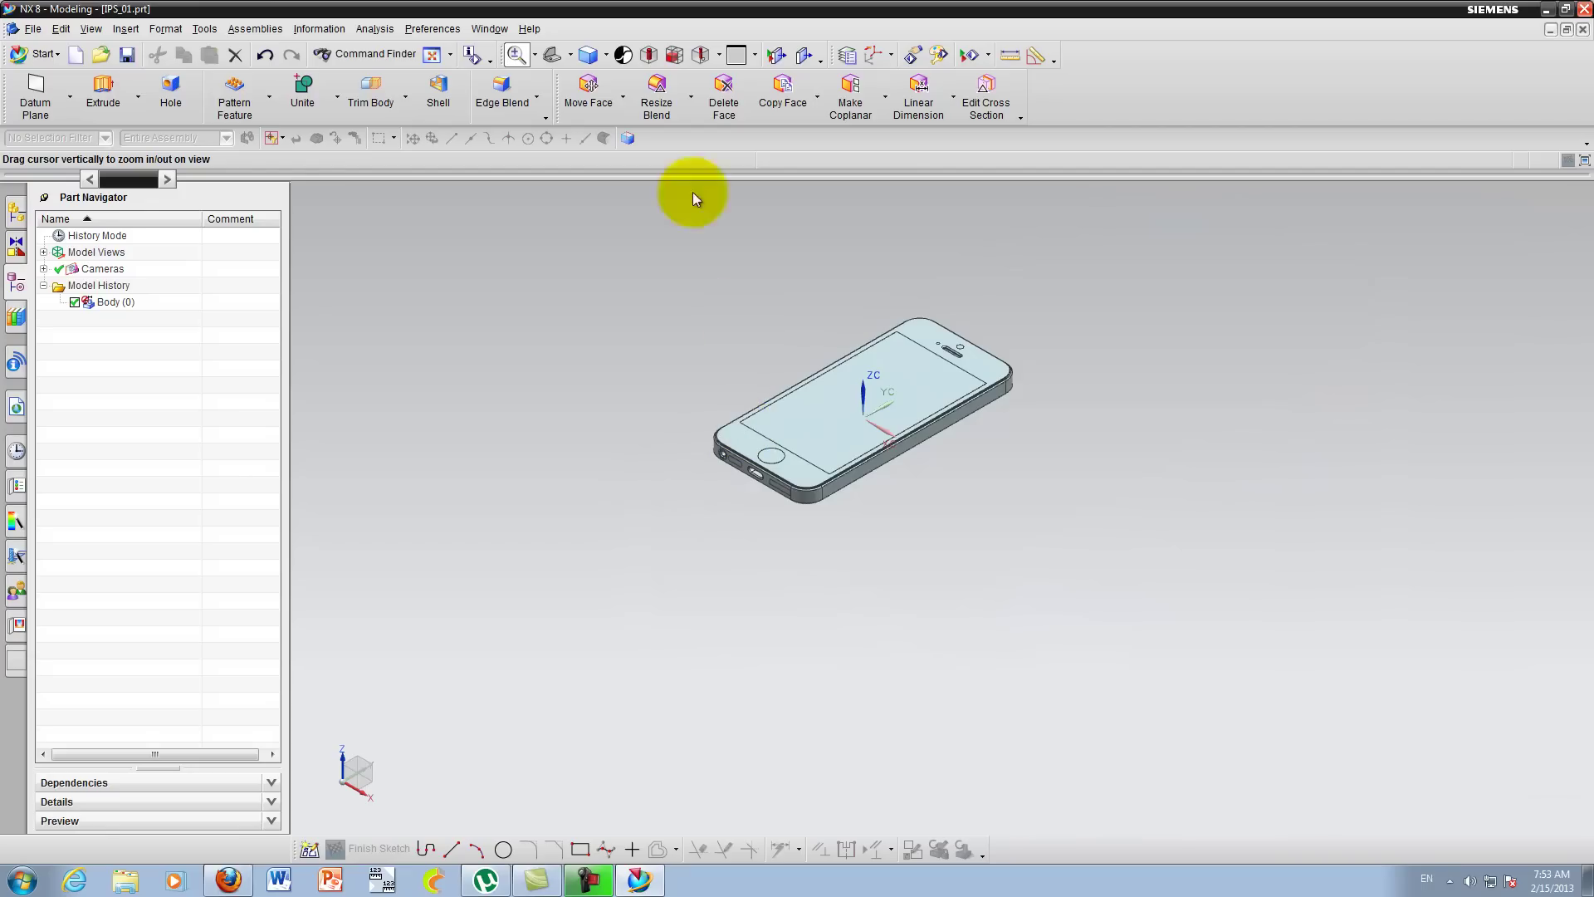
click(527, 56)
Step: Zoom closer on the phone, then fit it to fill the viewport with Ctrl+F
click(534, 55)
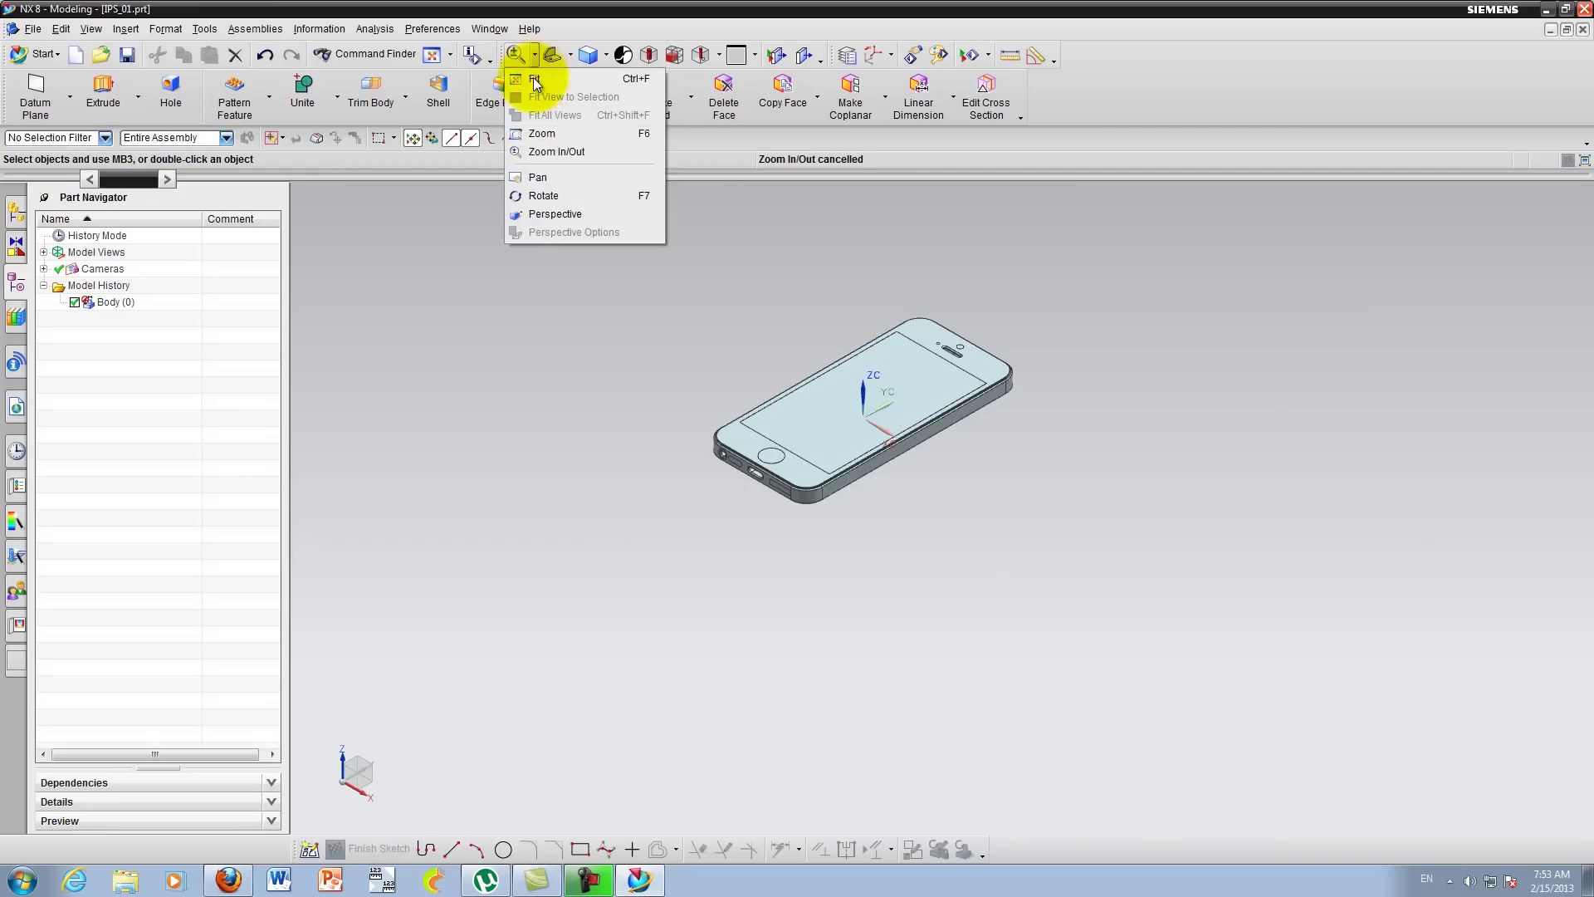
click(538, 153)
drag(591, 386, 600, 407)
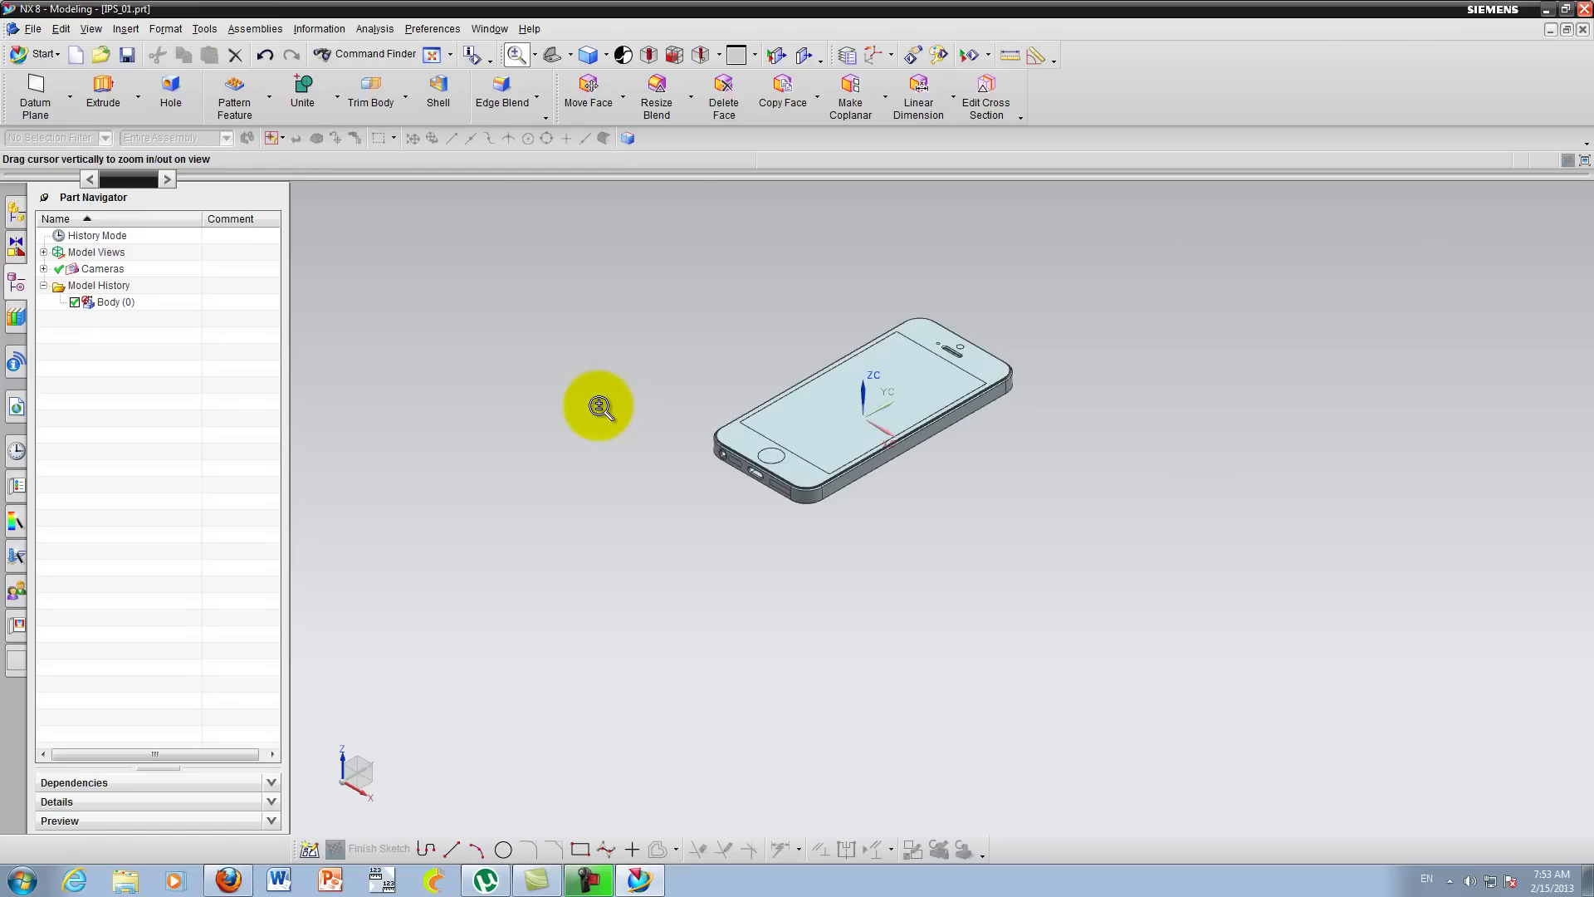
key(Escape)
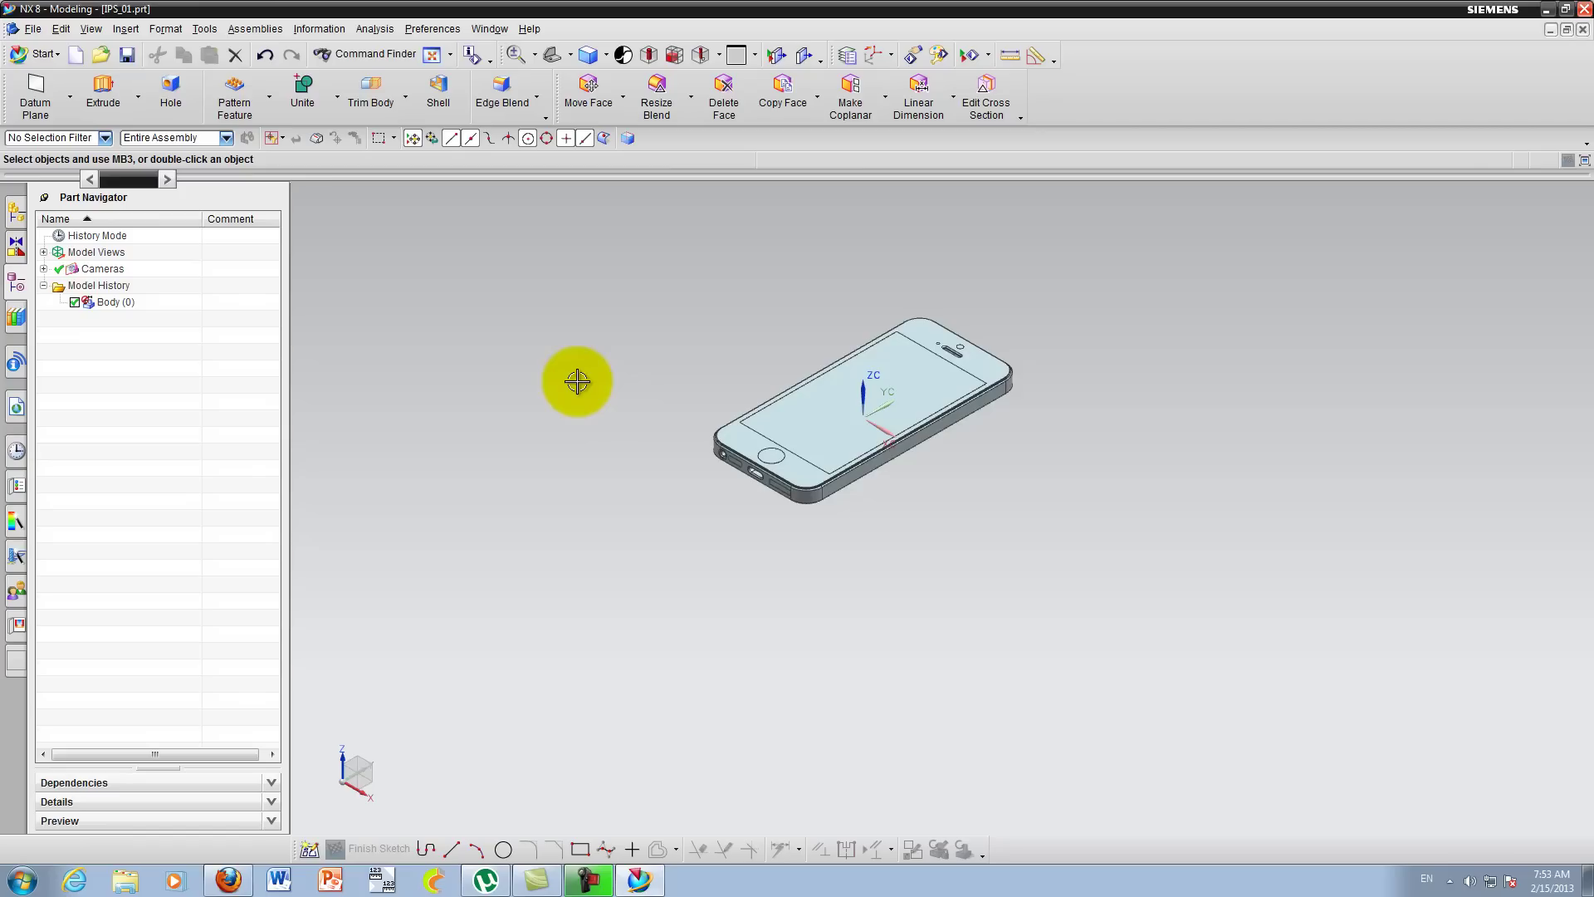
key(ctrl+f)
click(536, 56)
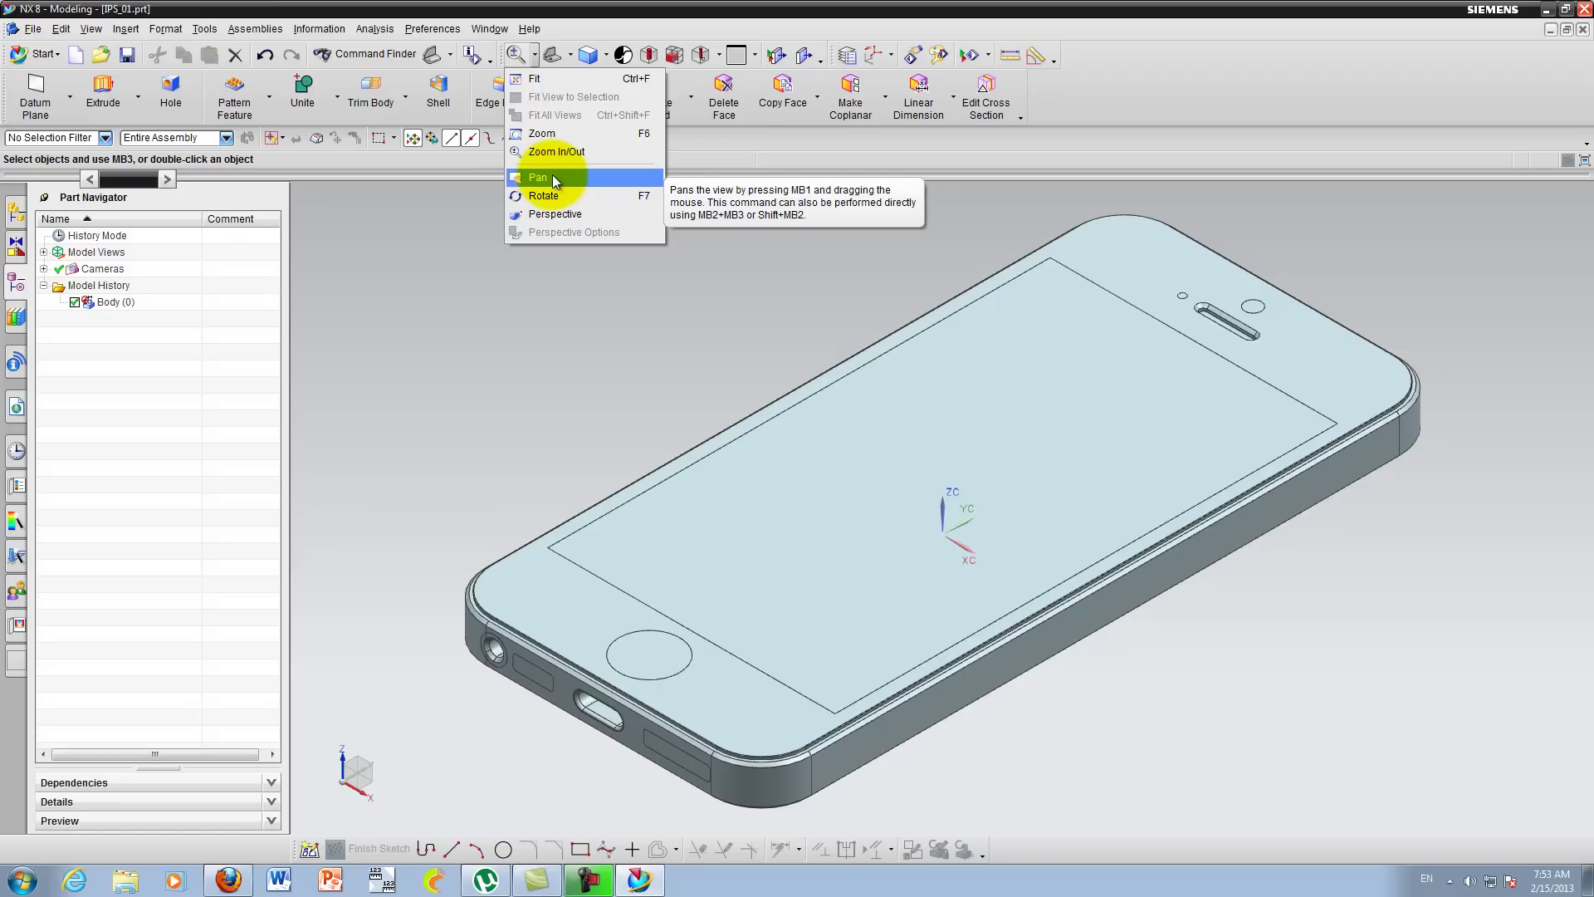
Step: Pan the phone up and to the left in the graphics window
click(553, 179)
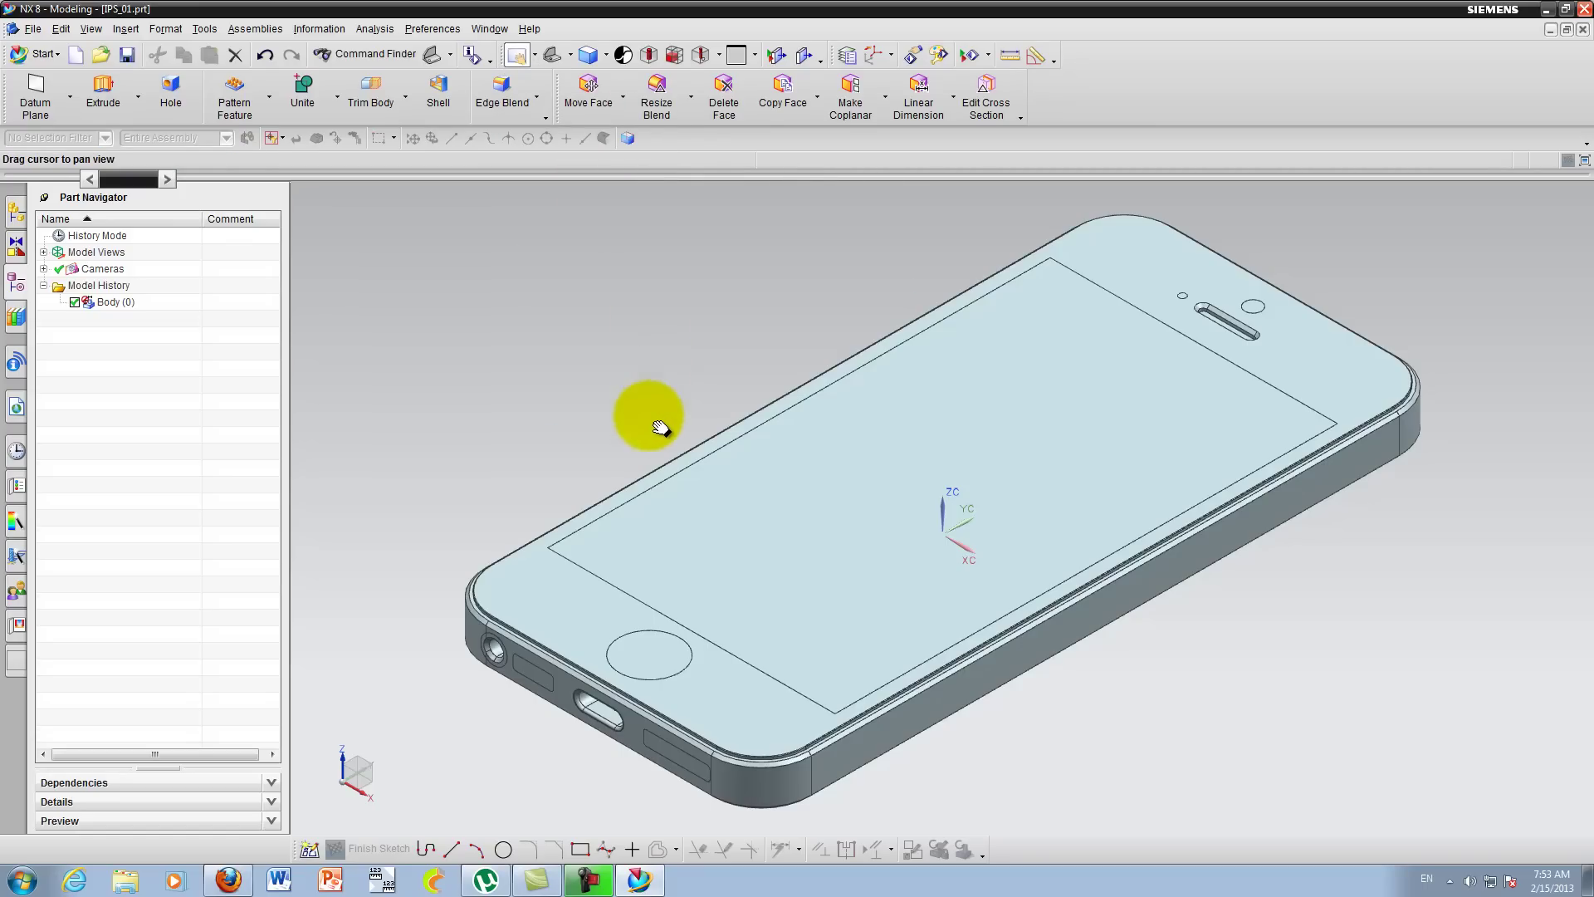
mouse_move(569, 441)
mouse_down()
mouse_move(729, 374)
mouse_move(659, 356)
mouse_move(487, 232)
mouse_move(515, 249)
mouse_move(416, 341)
mouse_move(615, 435)
mouse_move(982, 242)
mouse_move(258, 247)
mouse_move(398, 534)
mouse_move(1096, 331)
mouse_move(722, 338)
mouse_move(622, 404)
mouse_move(534, 398)
mouse_move(523, 296)
mouse_move(605, 256)
mouse_move(685, 466)
mouse_move(1093, 321)
mouse_move(864, 576)
mouse_move(559, 736)
mouse_up()
drag(783, 506, 854, 303)
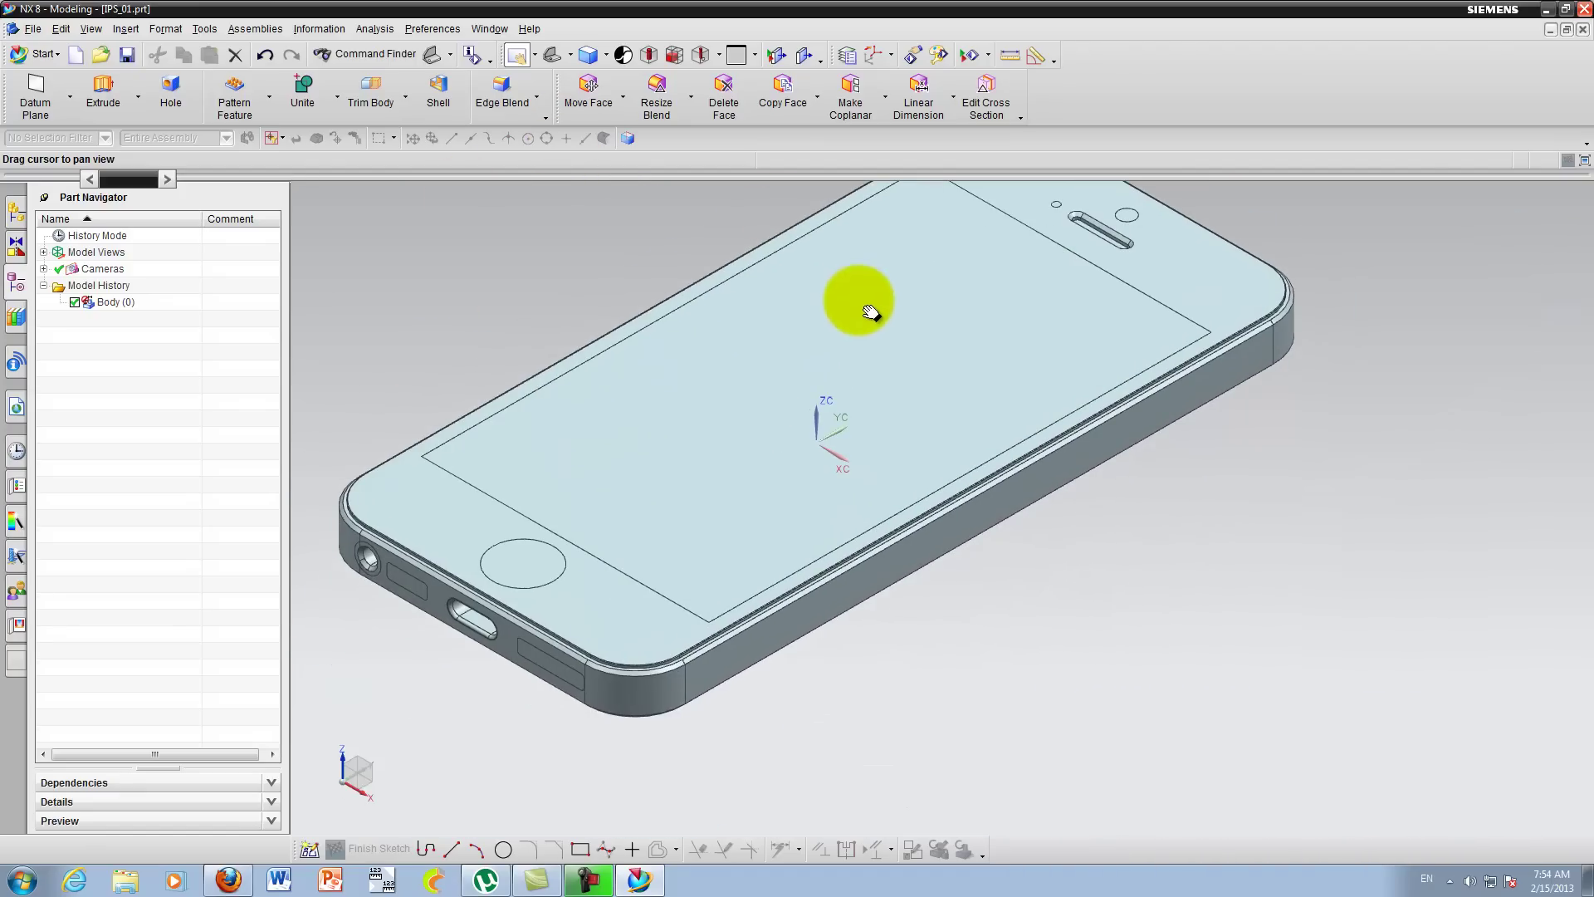
click(535, 55)
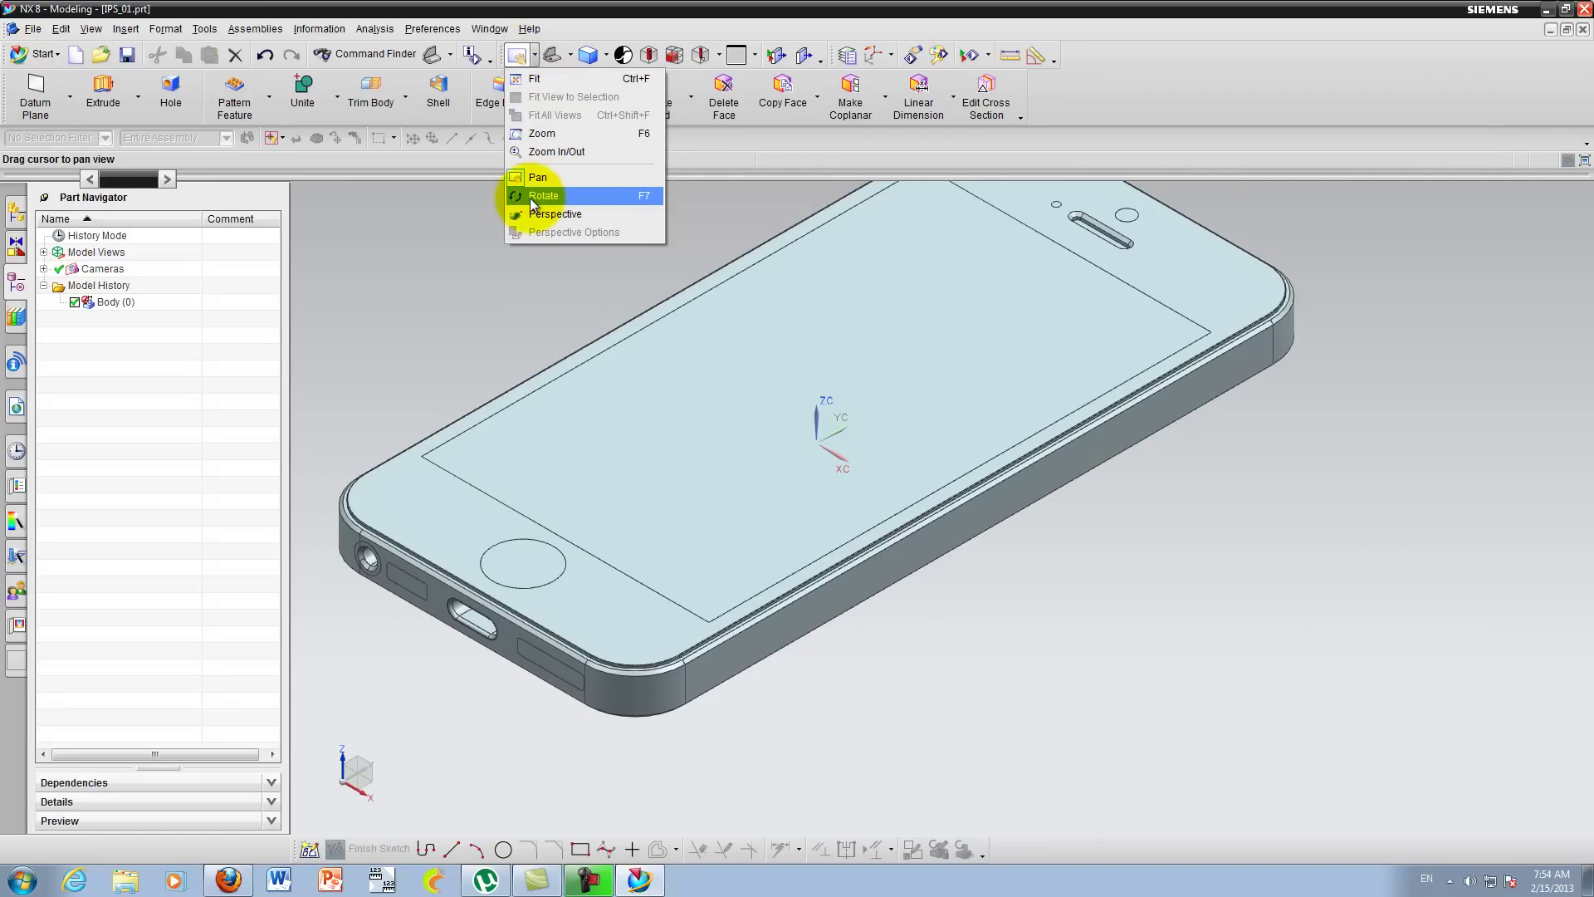
Step: Orbit to the phone's back and zoom in on the camera area
click(530, 198)
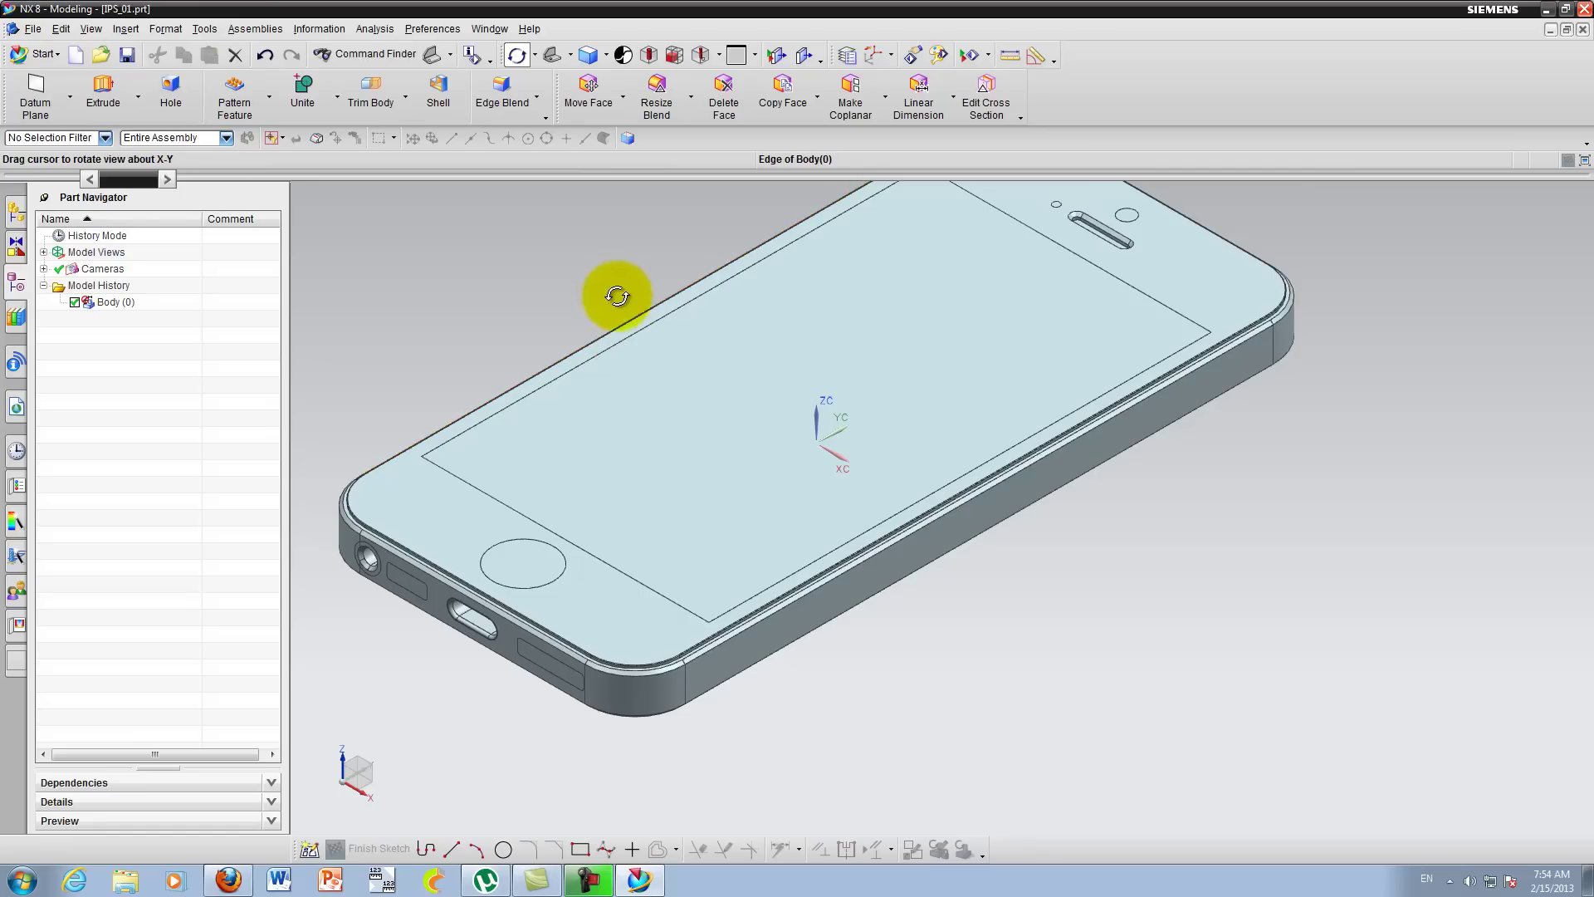
click(528, 55)
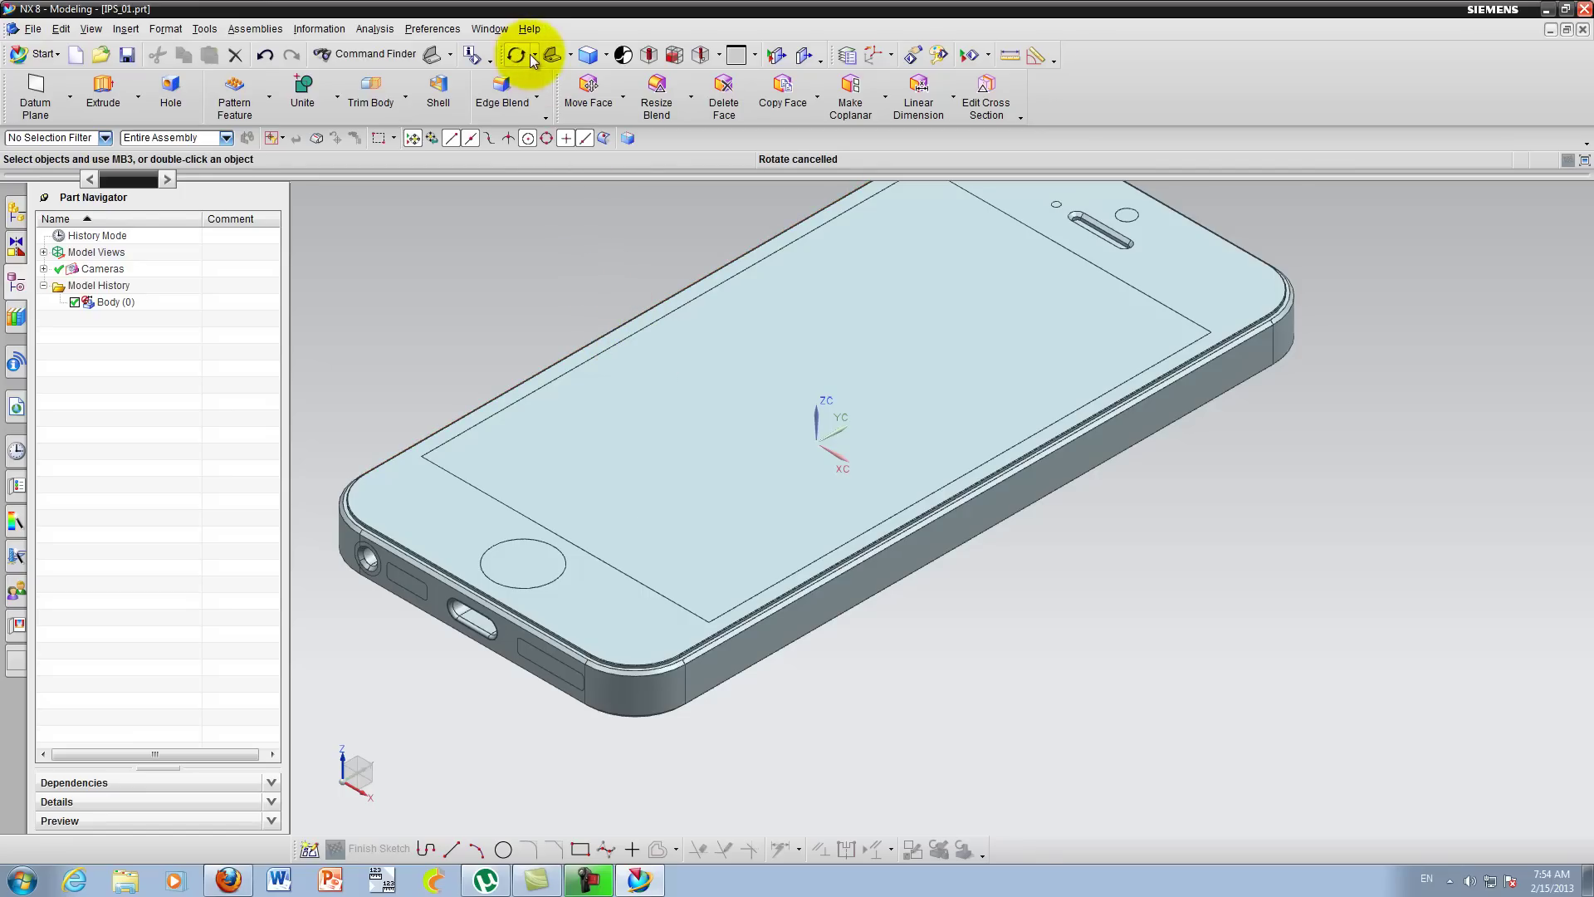
click(535, 192)
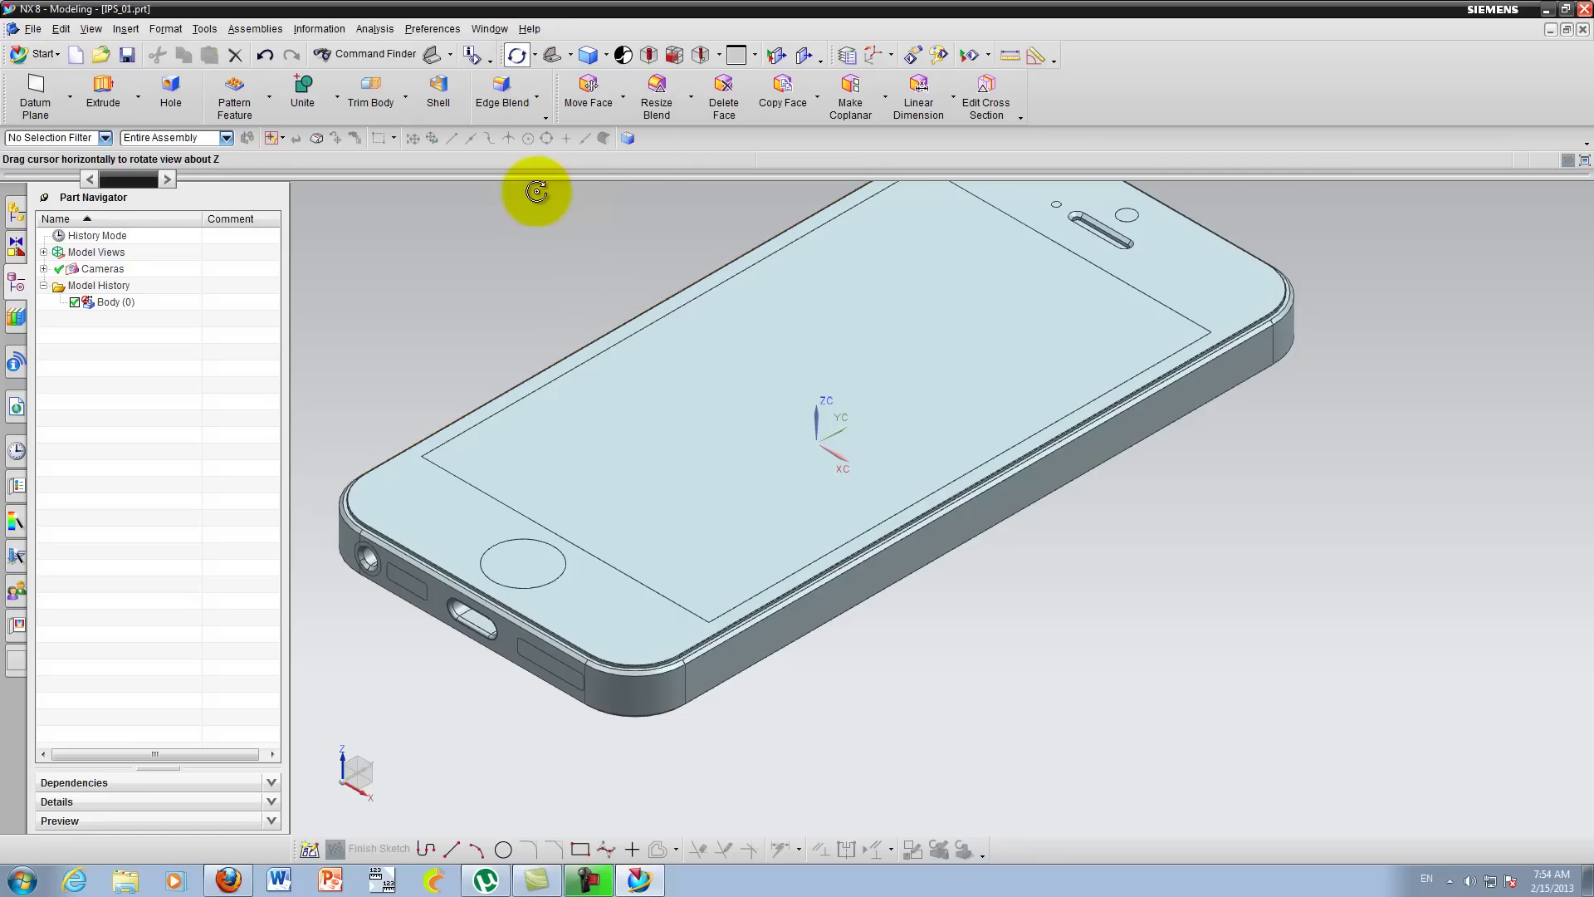
mouse_move(564, 265)
mouse_down()
mouse_move(691, 254)
mouse_move(595, 238)
mouse_move(577, 367)
mouse_move(644, 451)
mouse_move(544, 341)
mouse_move(509, 200)
mouse_move(540, 156)
mouse_move(518, 337)
mouse_move(640, 345)
mouse_move(701, 413)
mouse_move(683, 356)
mouse_up()
scroll(682, 356, up, 1)
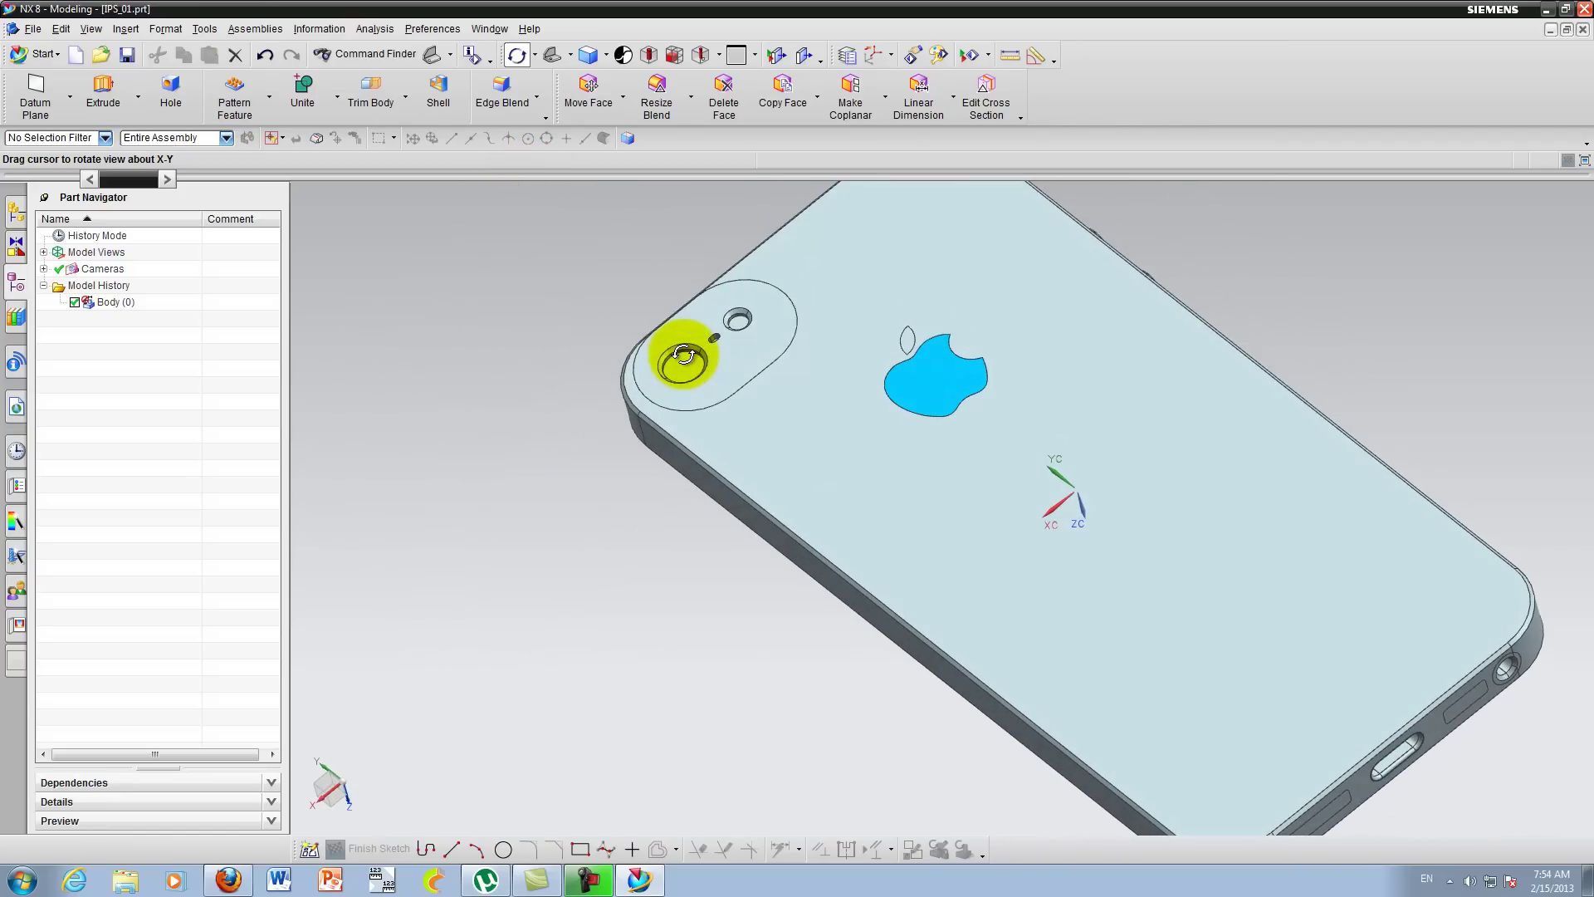
scroll(666, 356, up, 2)
scroll(669, 363, up, 3)
scroll(694, 366, up, 4)
scroll(708, 466, down, 3)
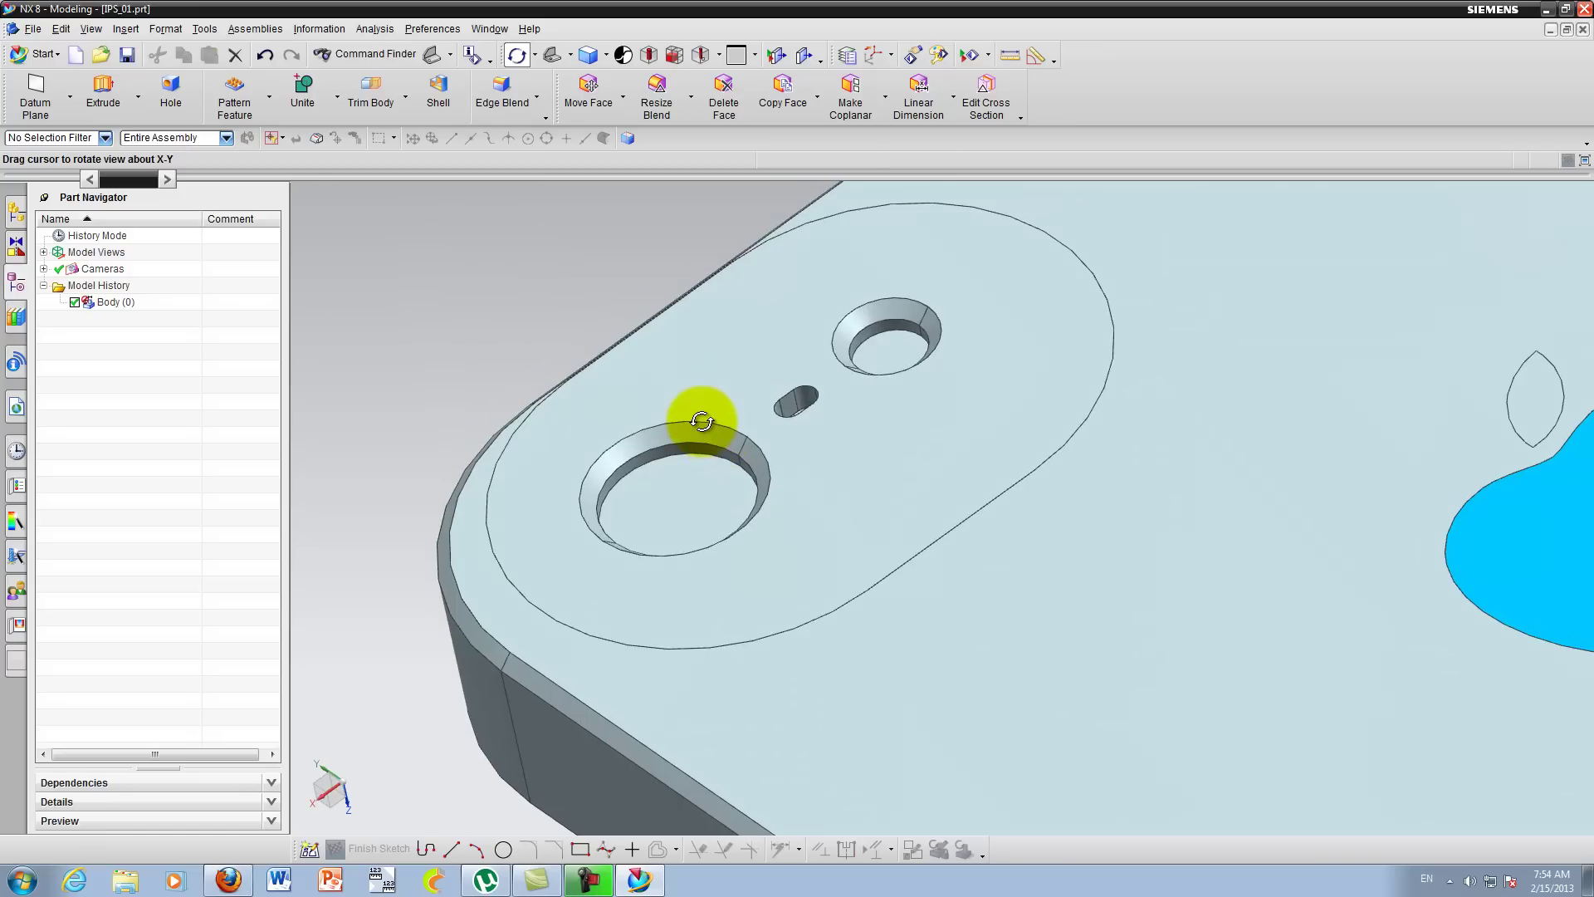
scroll(699, 420, down, 2)
scroll(699, 420, down, 3)
scroll(758, 391, up, 2)
Step: Turn and tilt the phone for a close-up of its side buttons, then exit rotate mode
mouse_move(922, 410)
mouse_down()
mouse_move(797, 420)
mouse_move(789, 356)
mouse_move(900, 306)
mouse_move(781, 370)
mouse_up()
scroll(825, 331, up, 4)
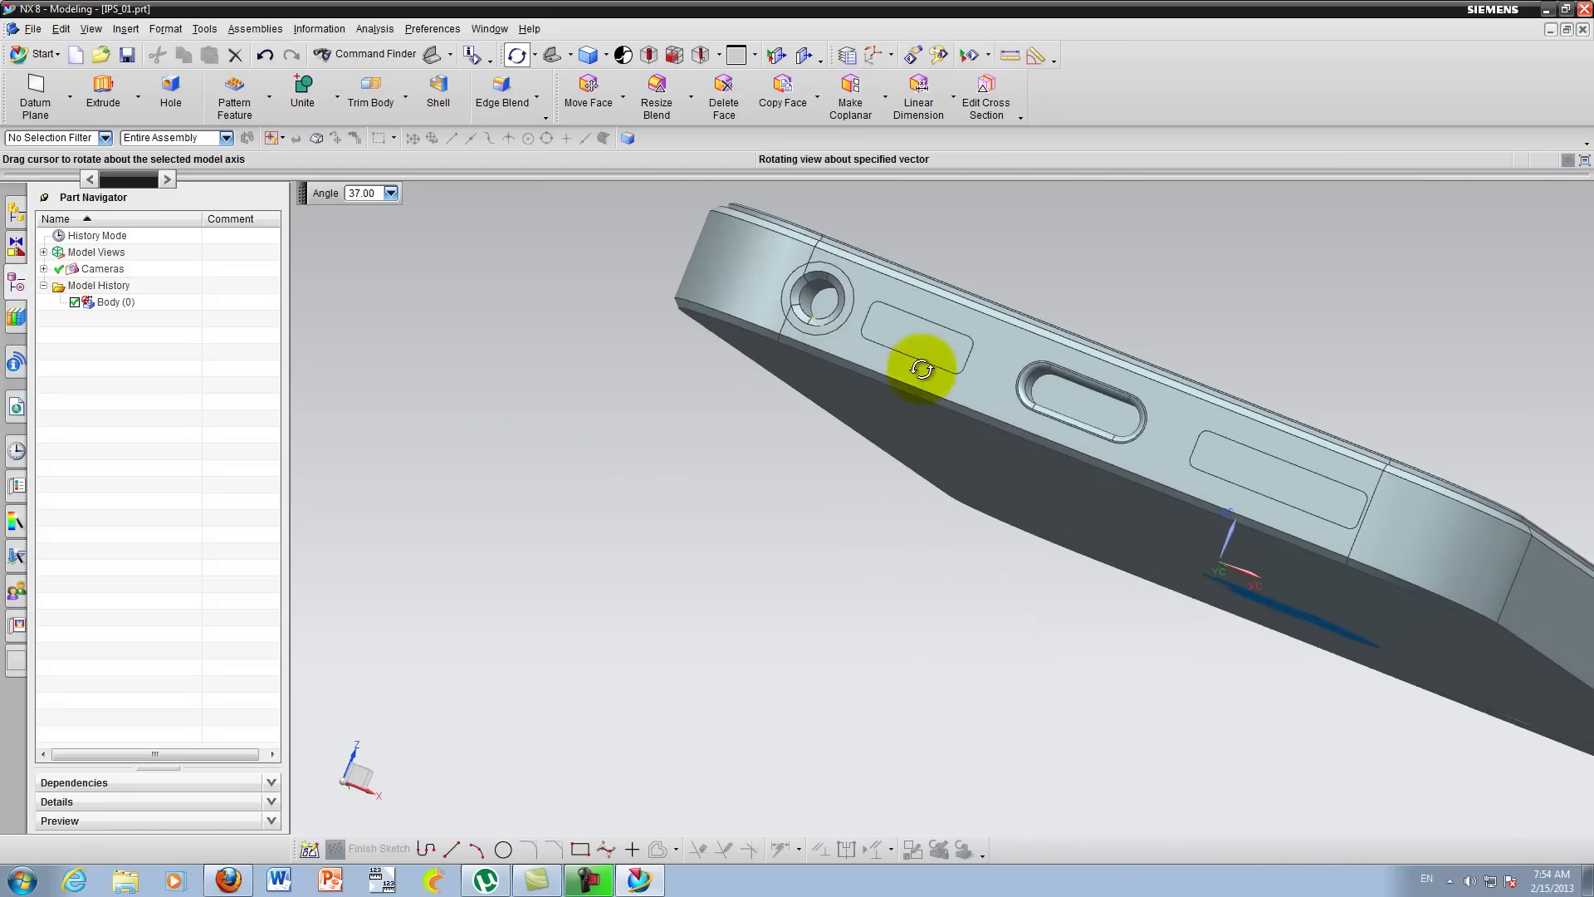
drag(910, 366, 790, 278)
key(Escape)
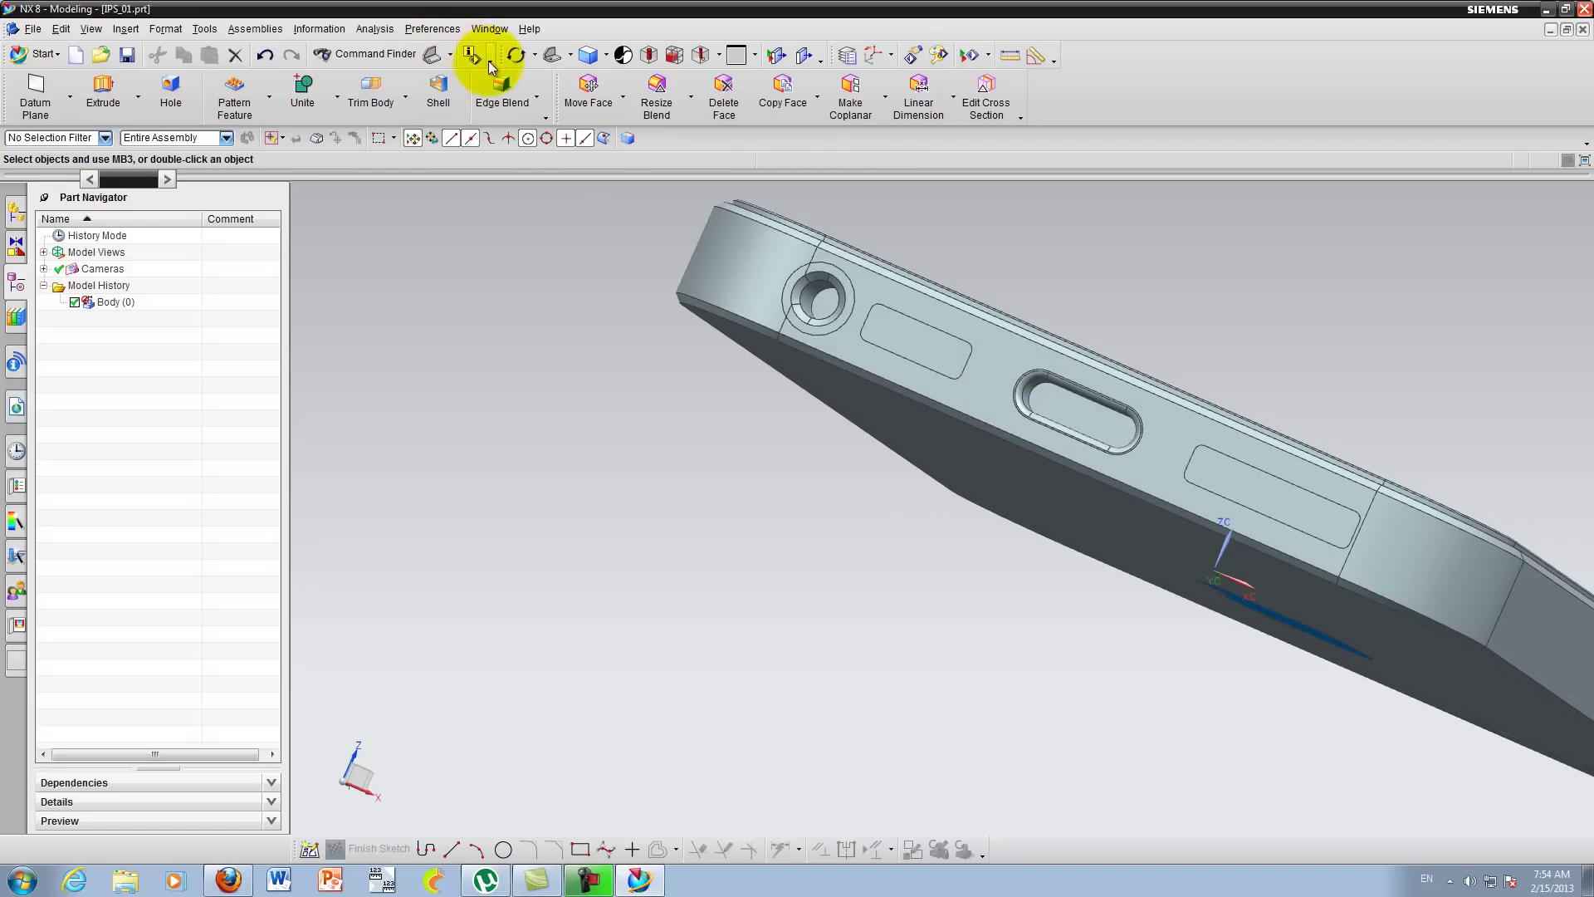
Step: Switch to perspective projection and orbit to look down on the phone's screen
click(535, 55)
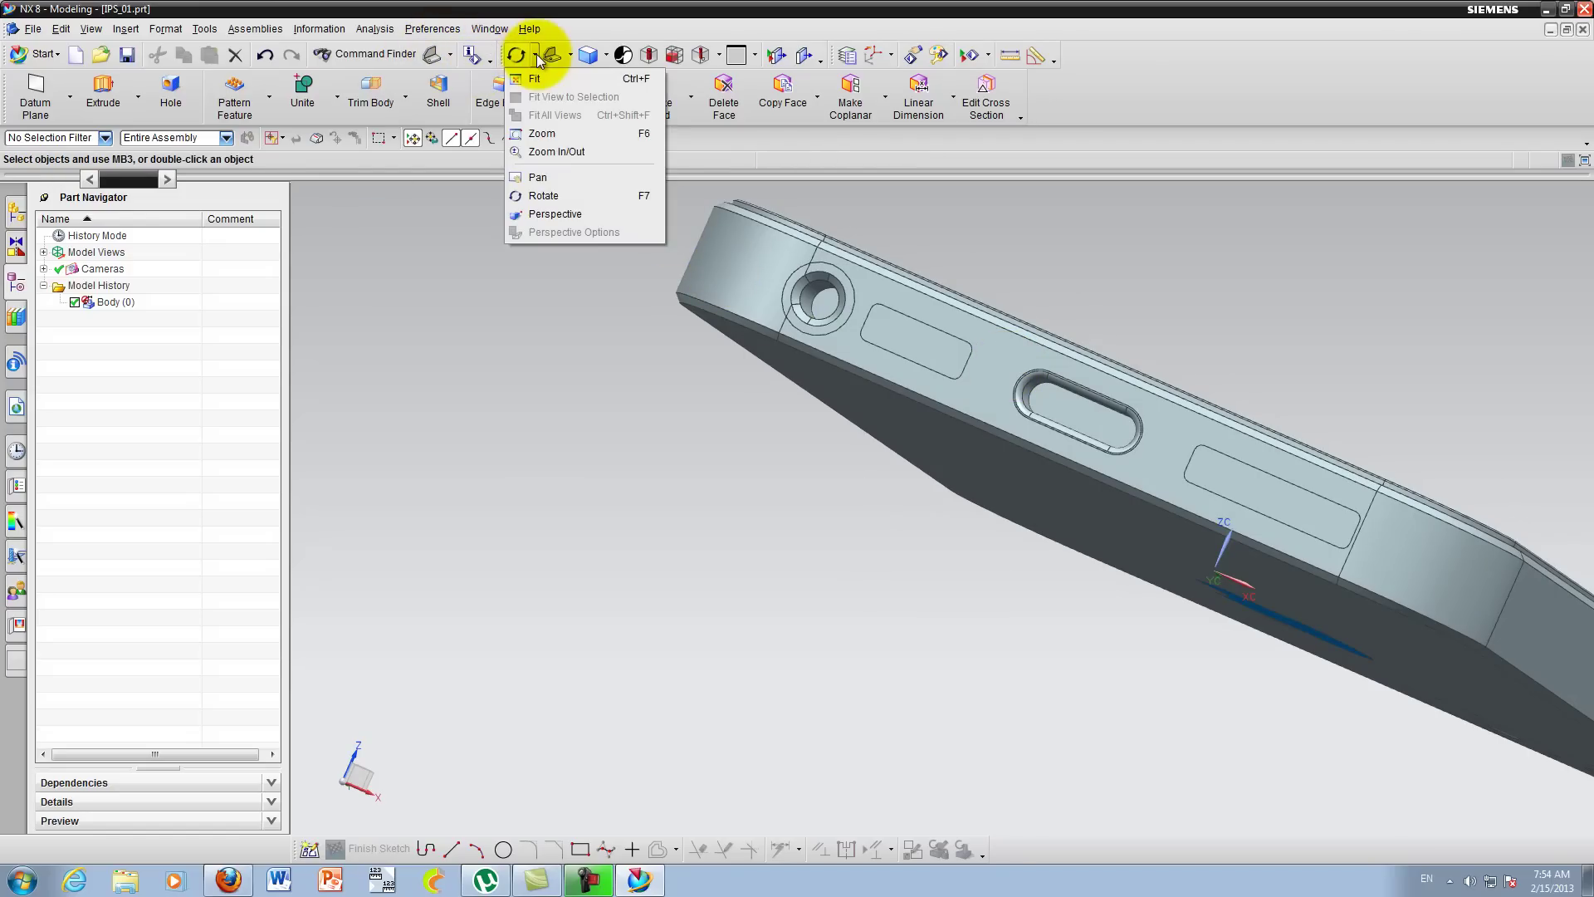
click(542, 215)
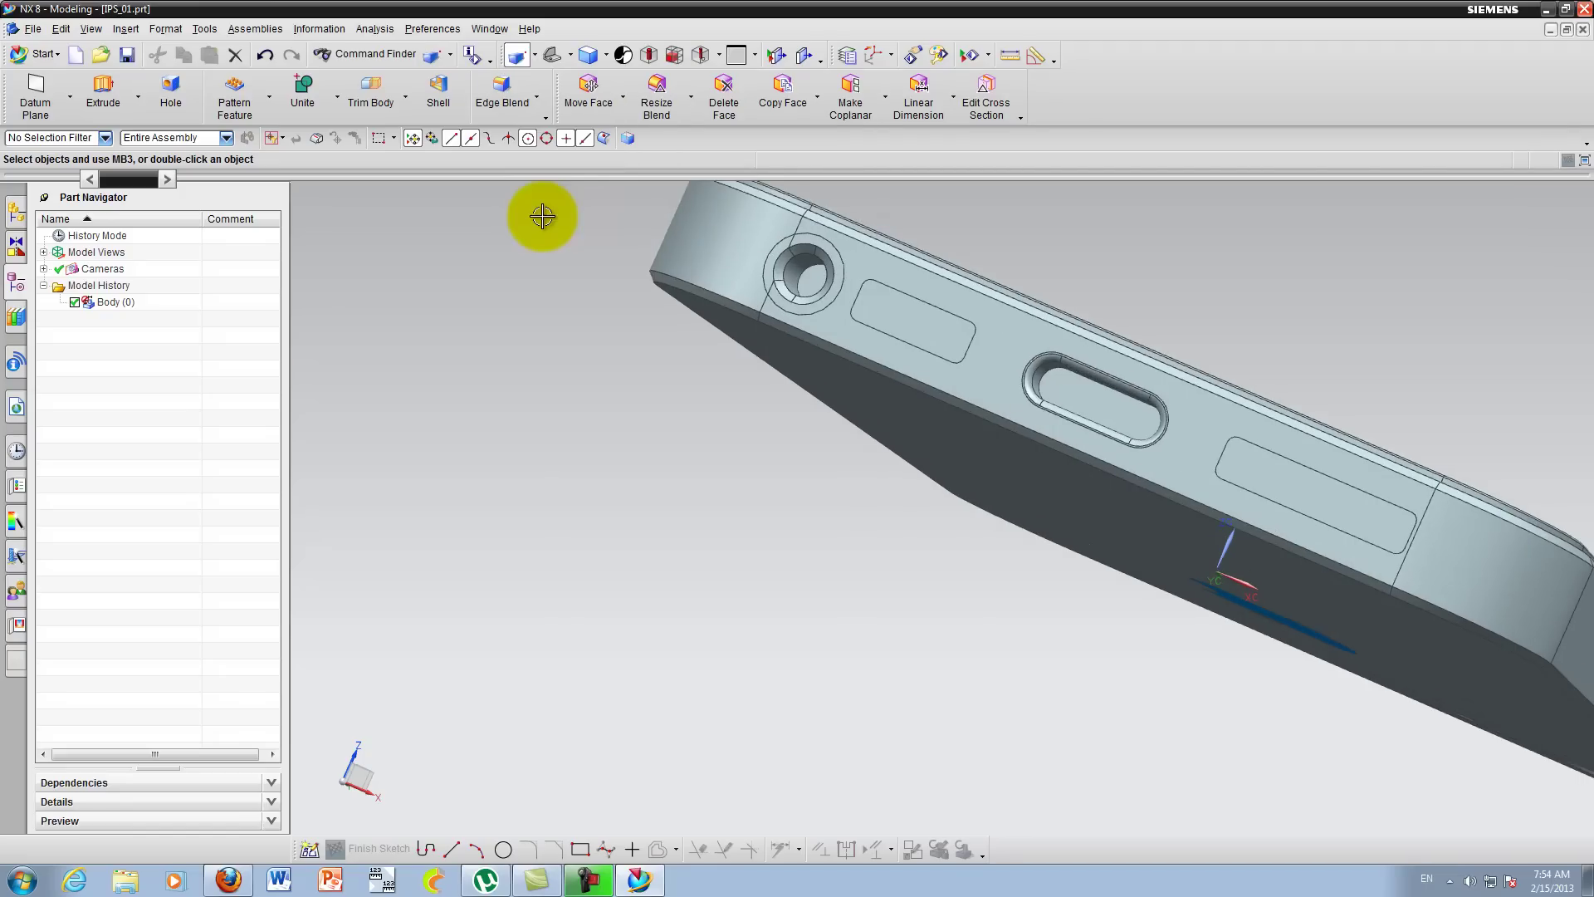
scroll(576, 241, down, 2)
scroll(576, 242, down, 2)
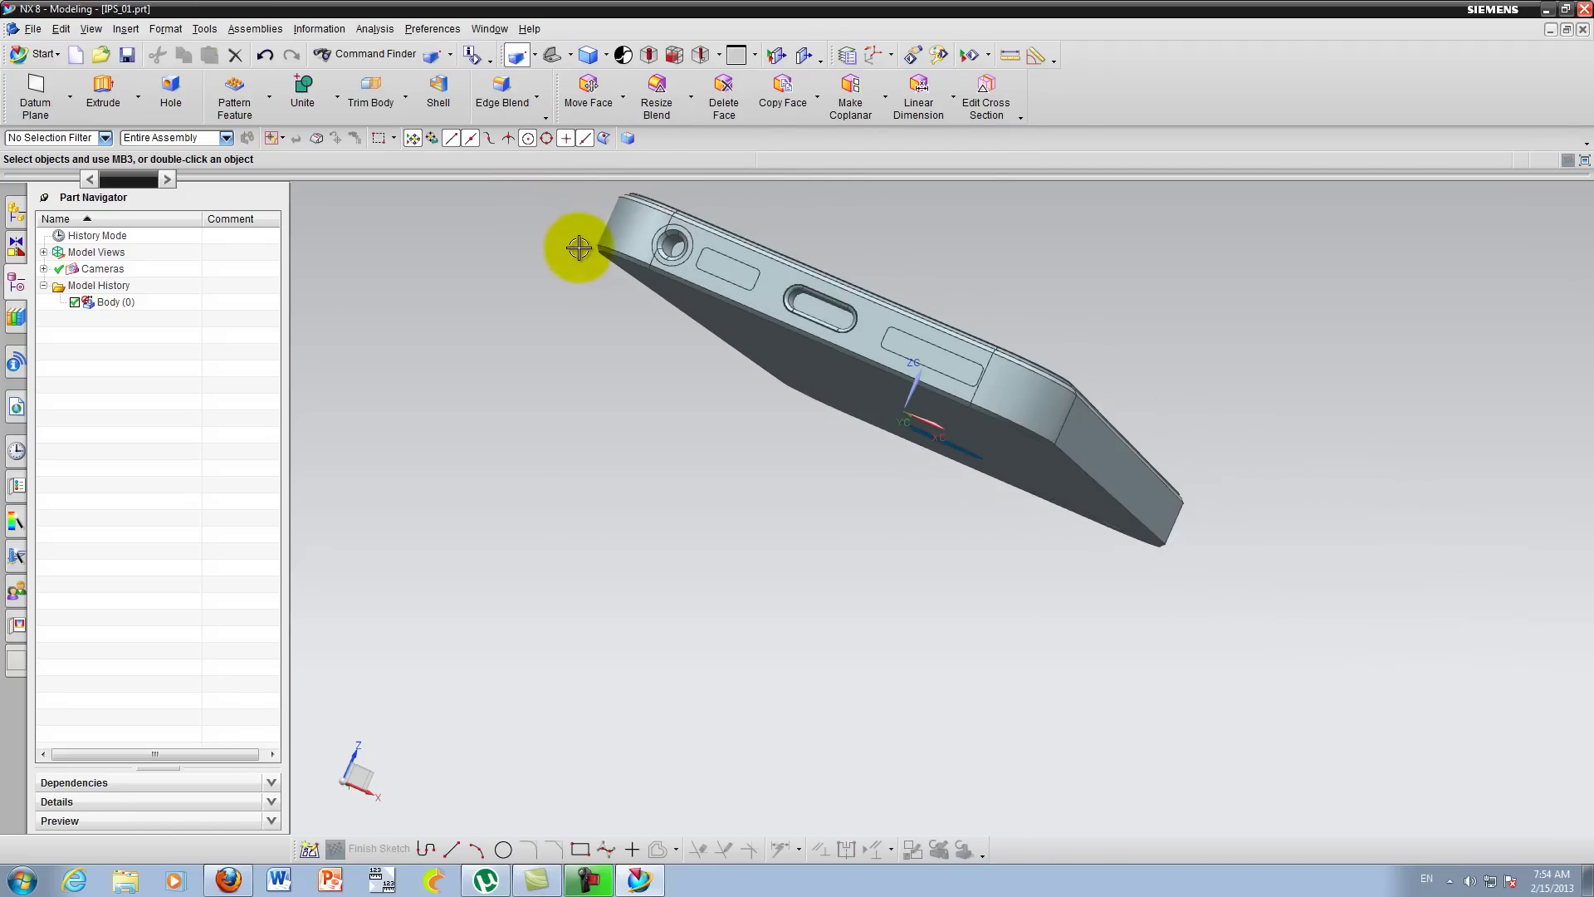
middle_drag(924, 265, 851, 373)
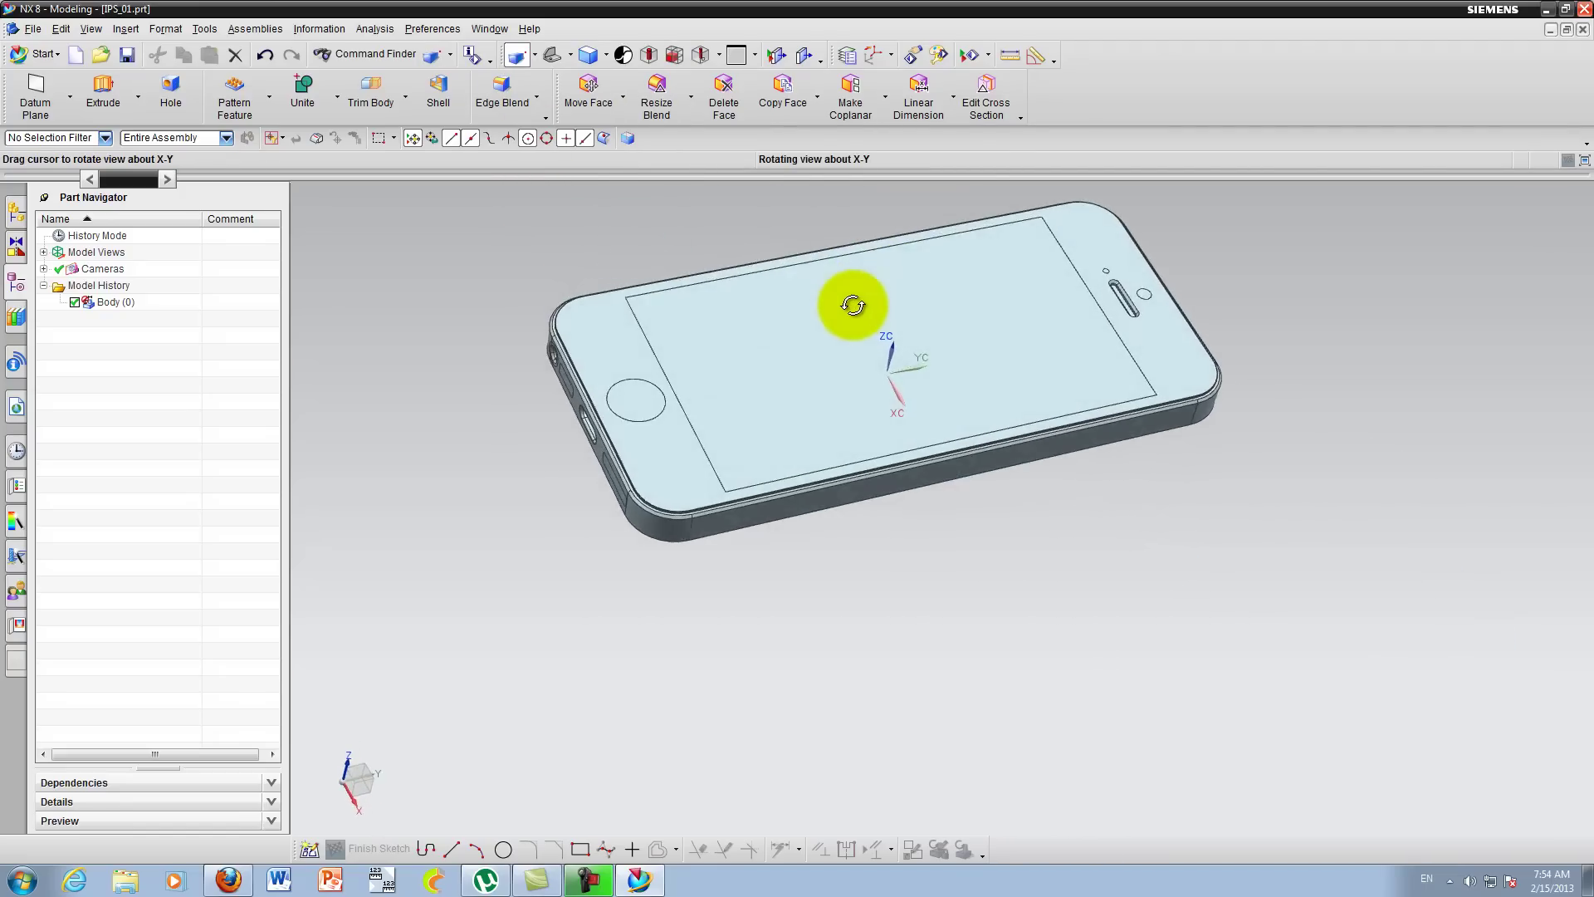
click(514, 57)
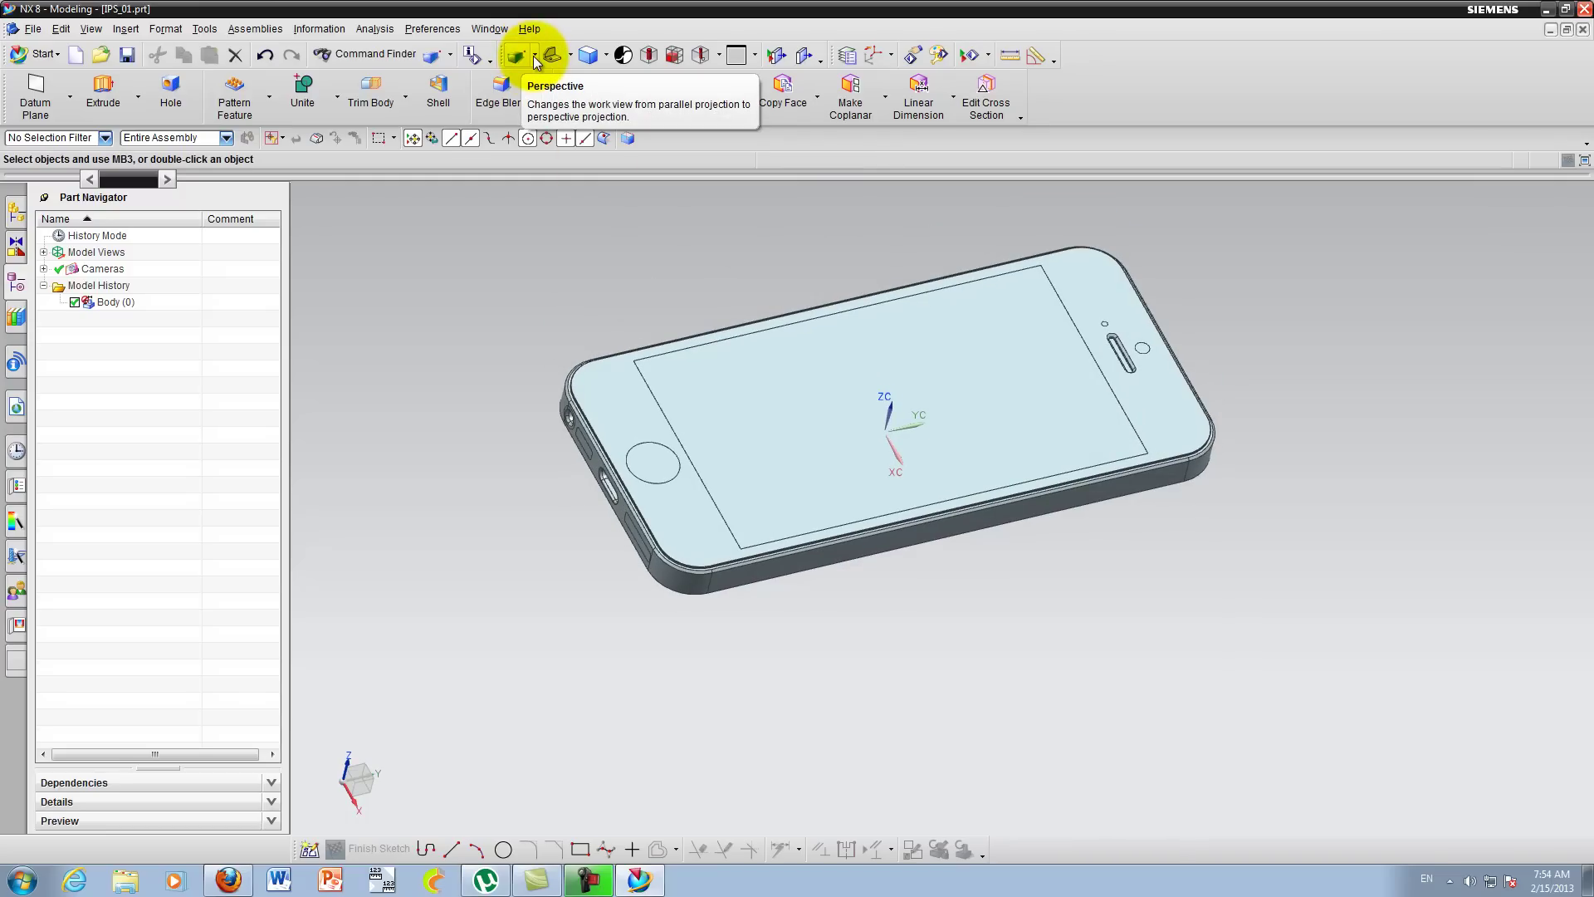
Step: Toggle perspective projection on and off repeatedly to compare it with parallel projection
click(533, 56)
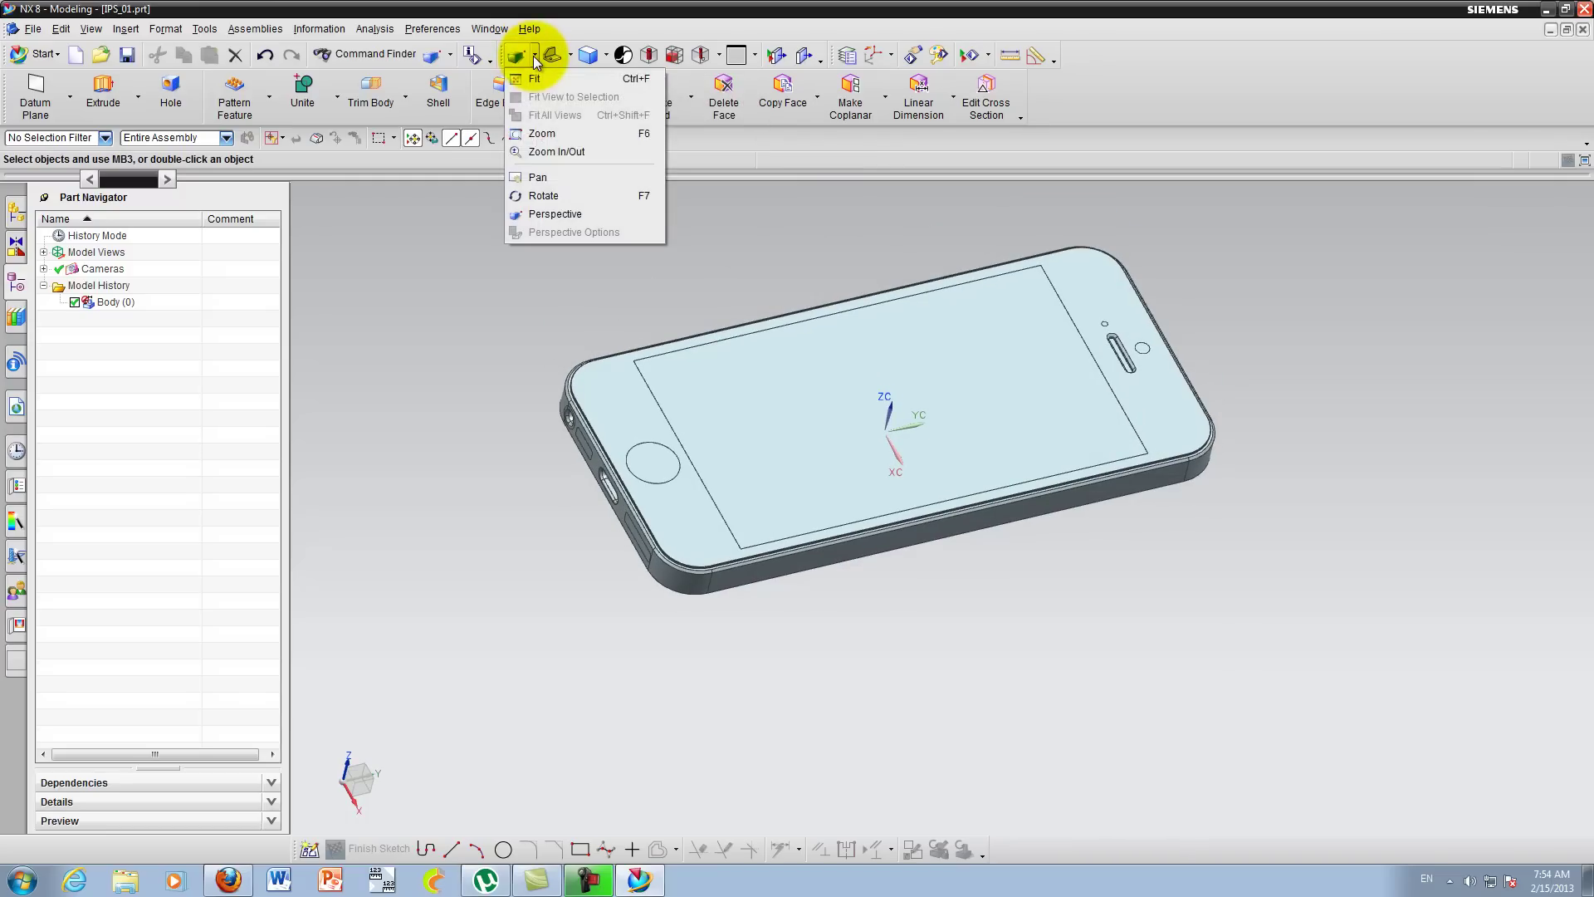
click(543, 215)
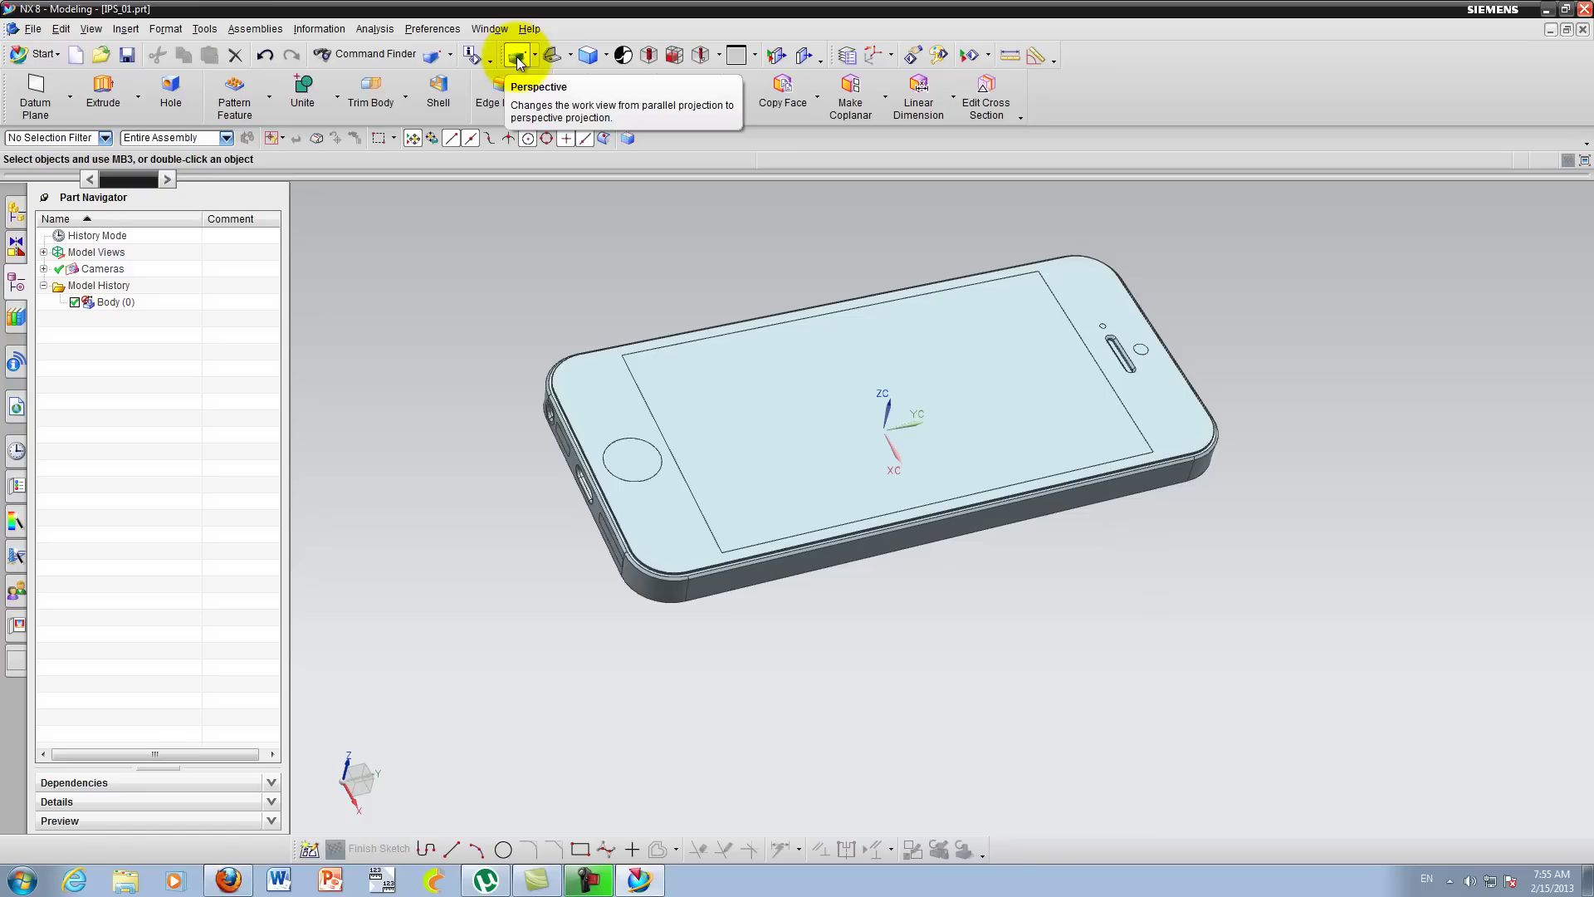
click(516, 58)
click(1099, 260)
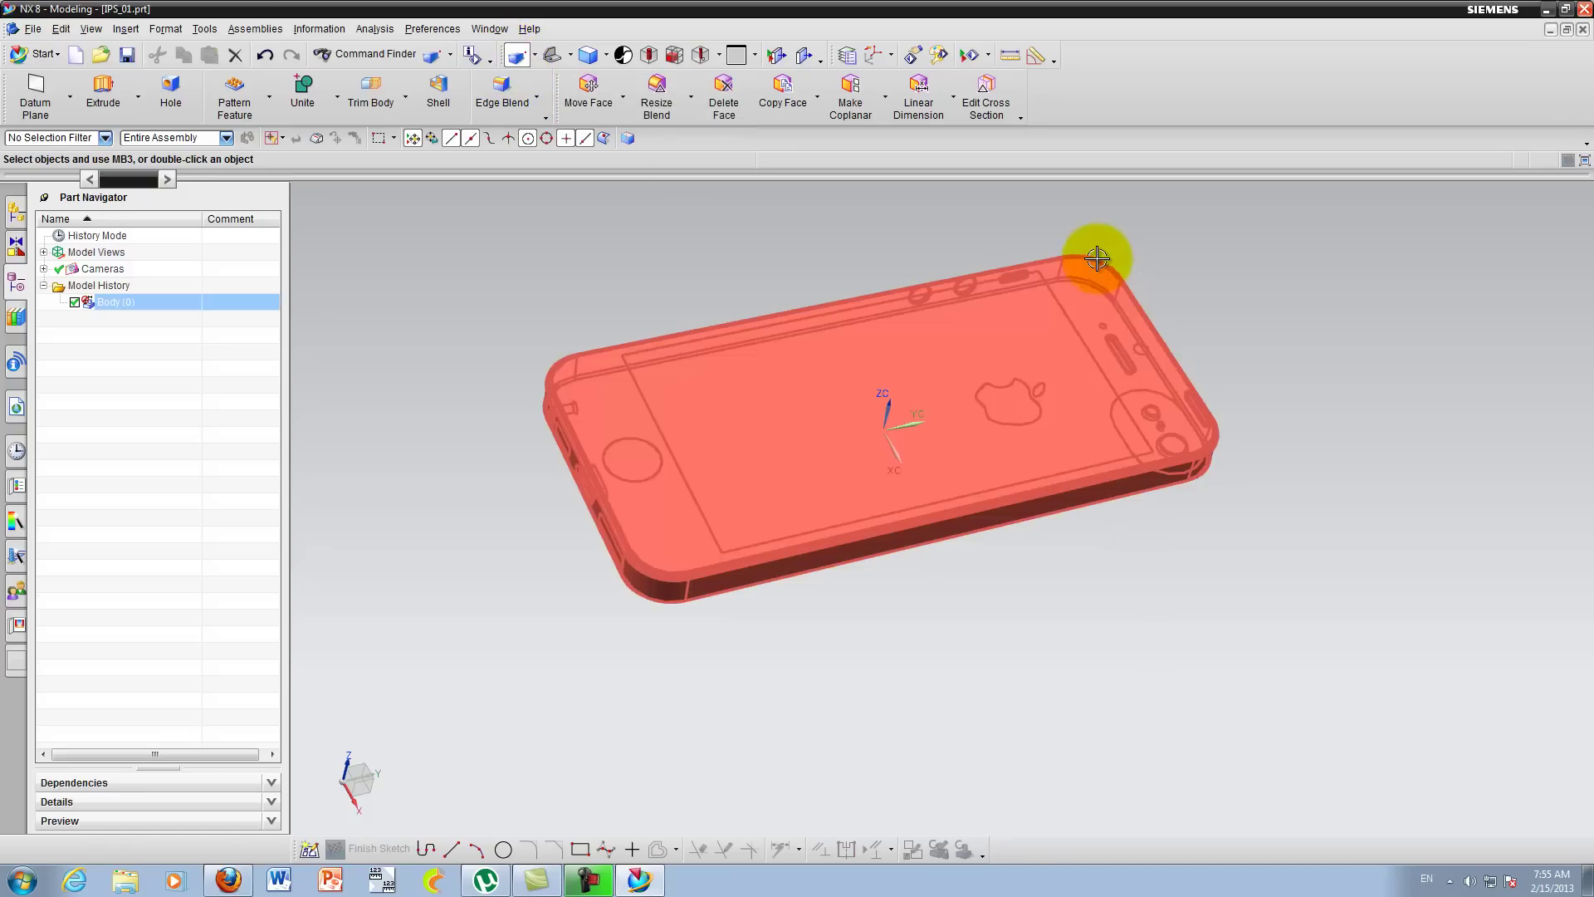
key(Escape)
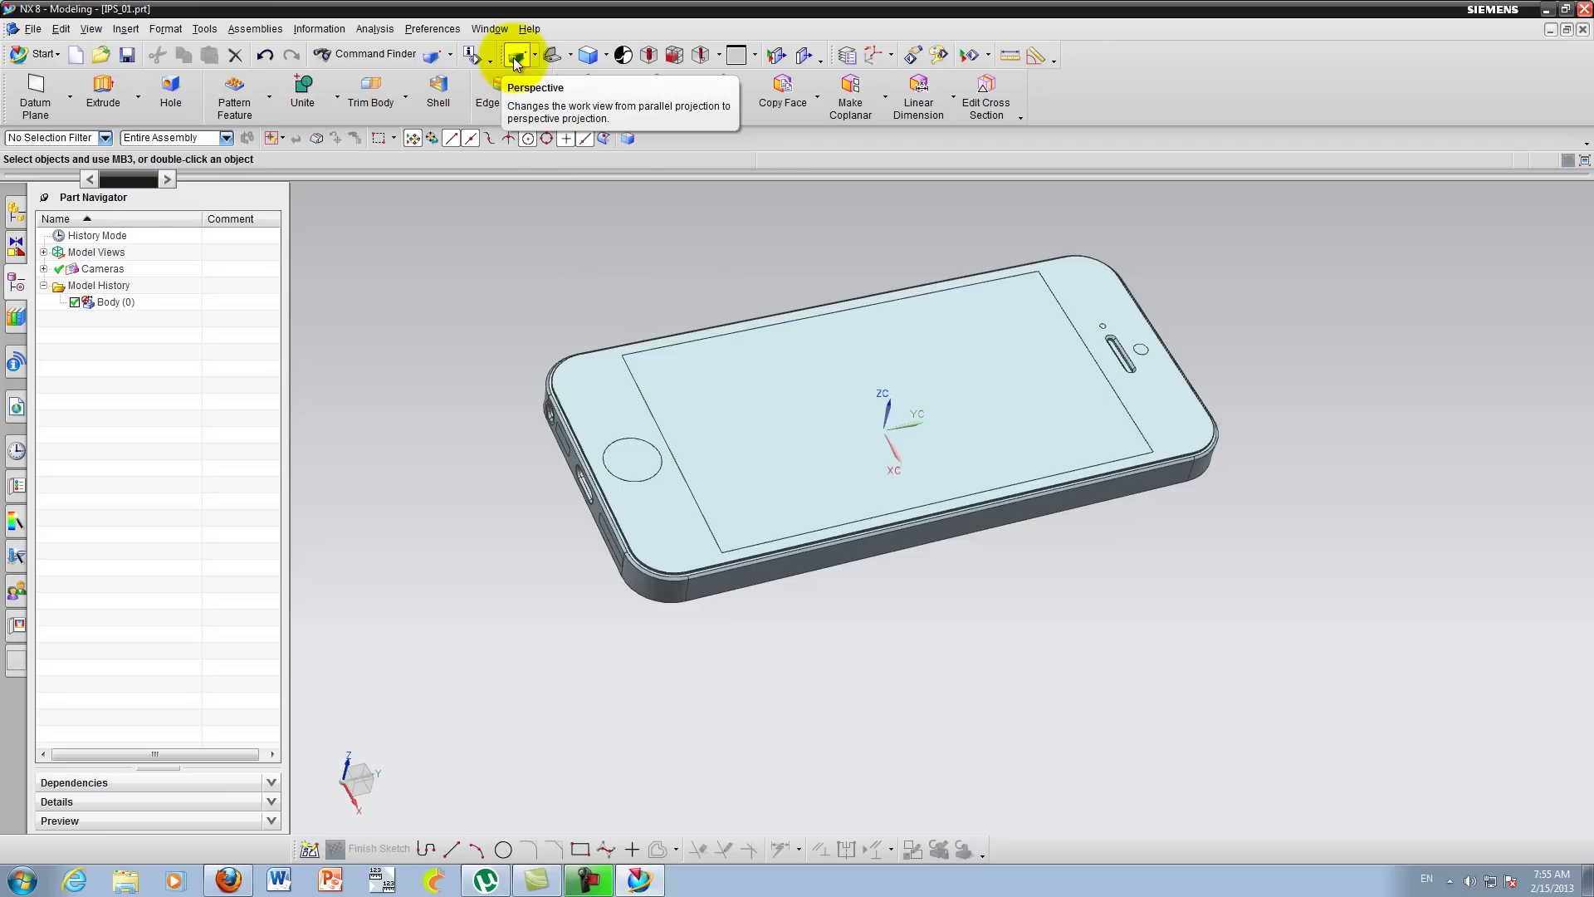
click(516, 58)
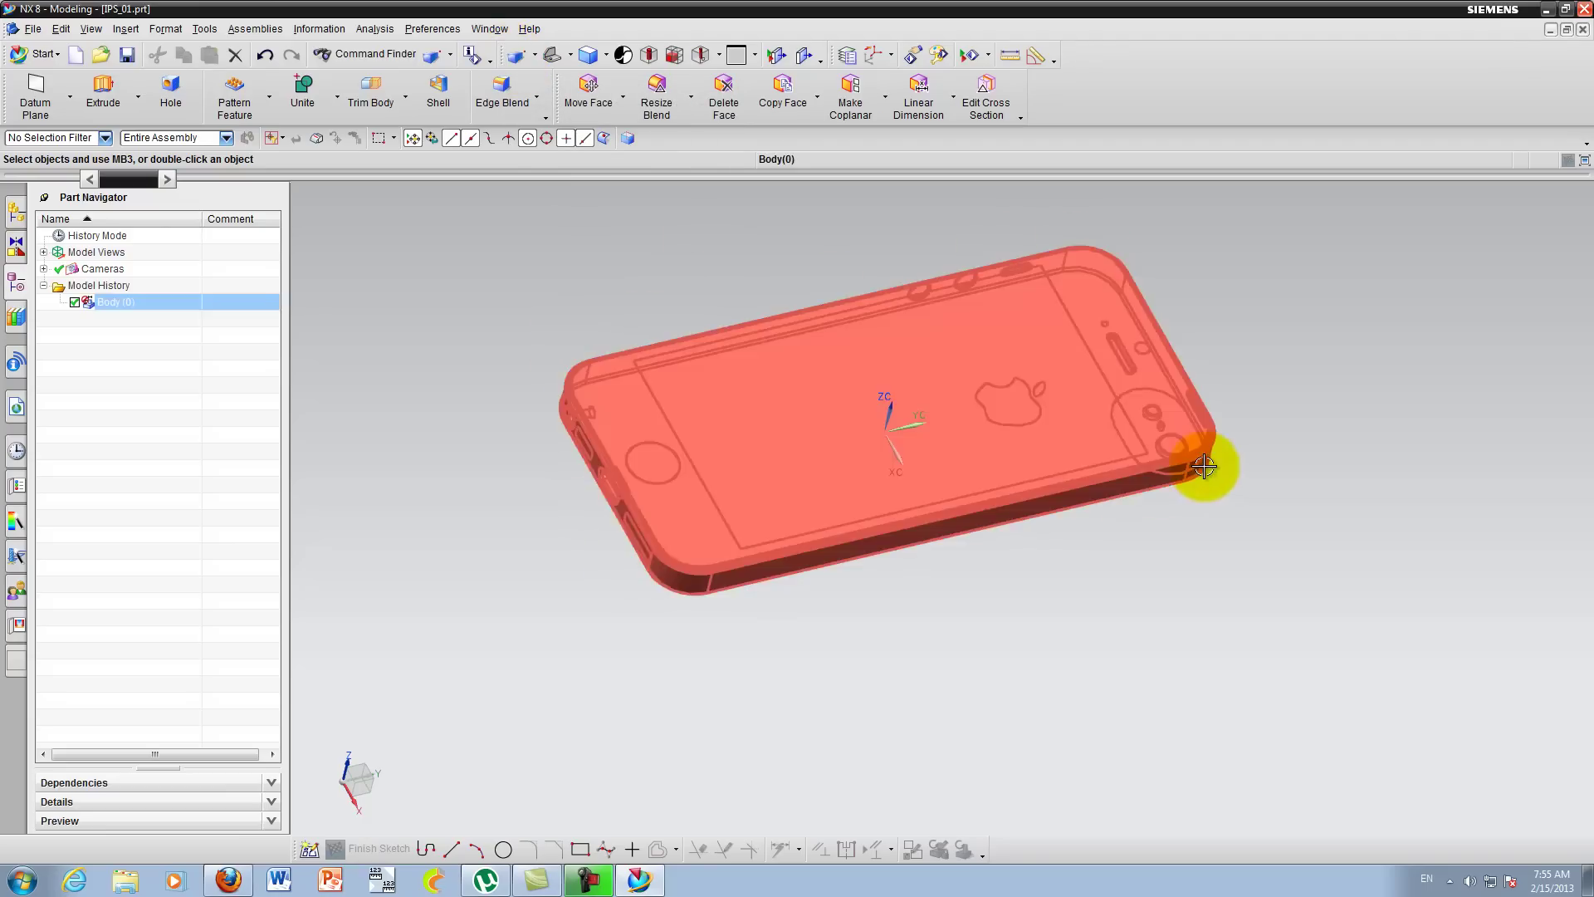
click(518, 57)
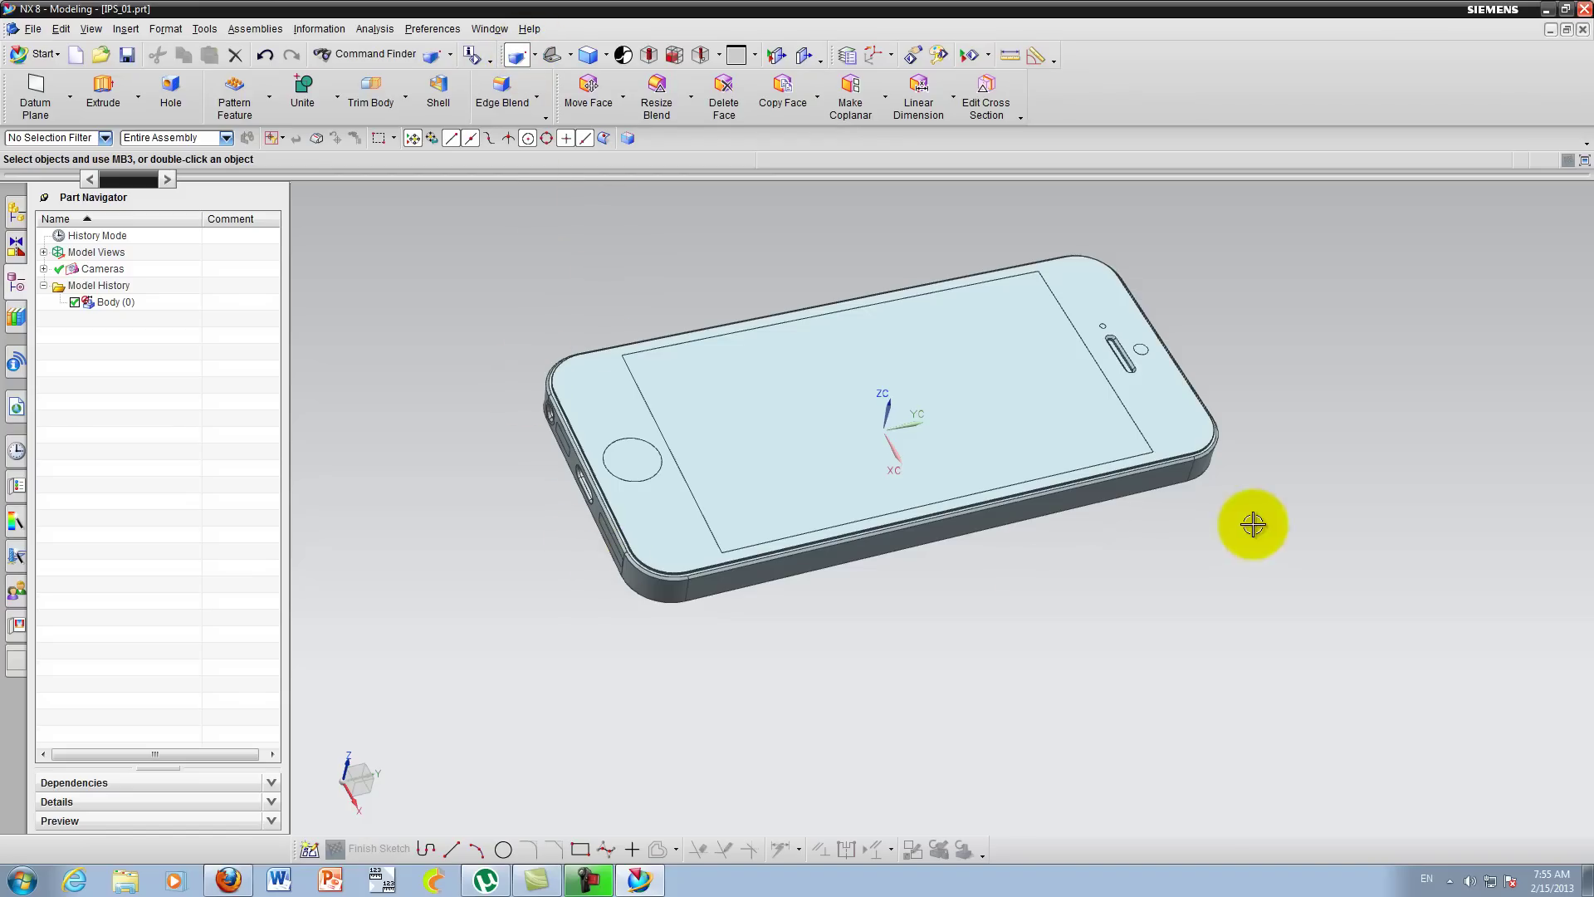
click(517, 55)
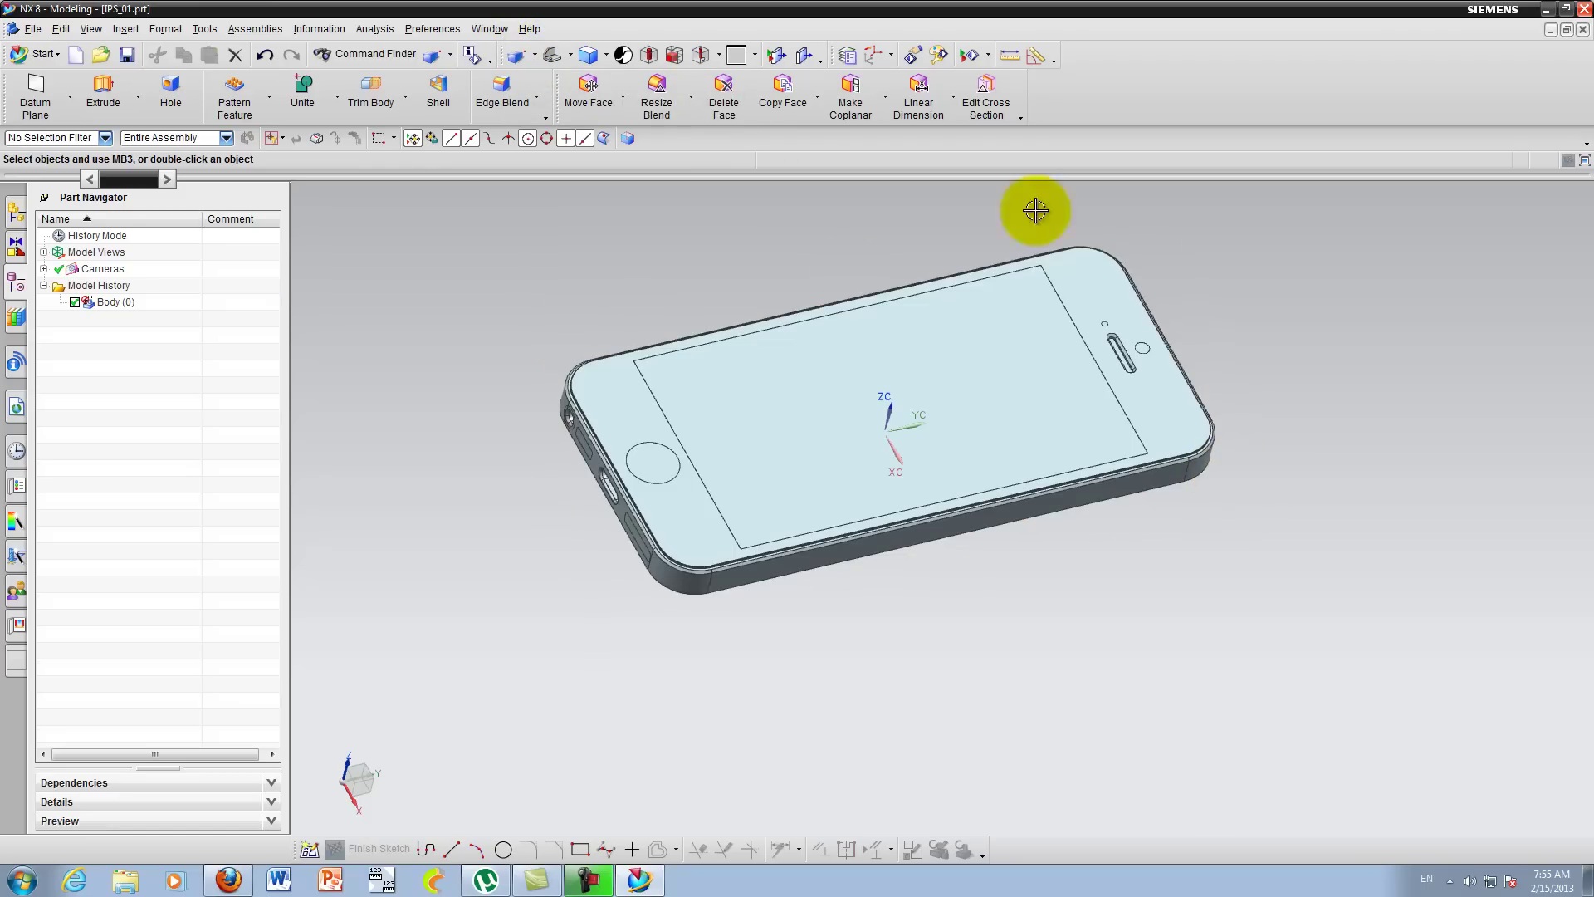
click(515, 56)
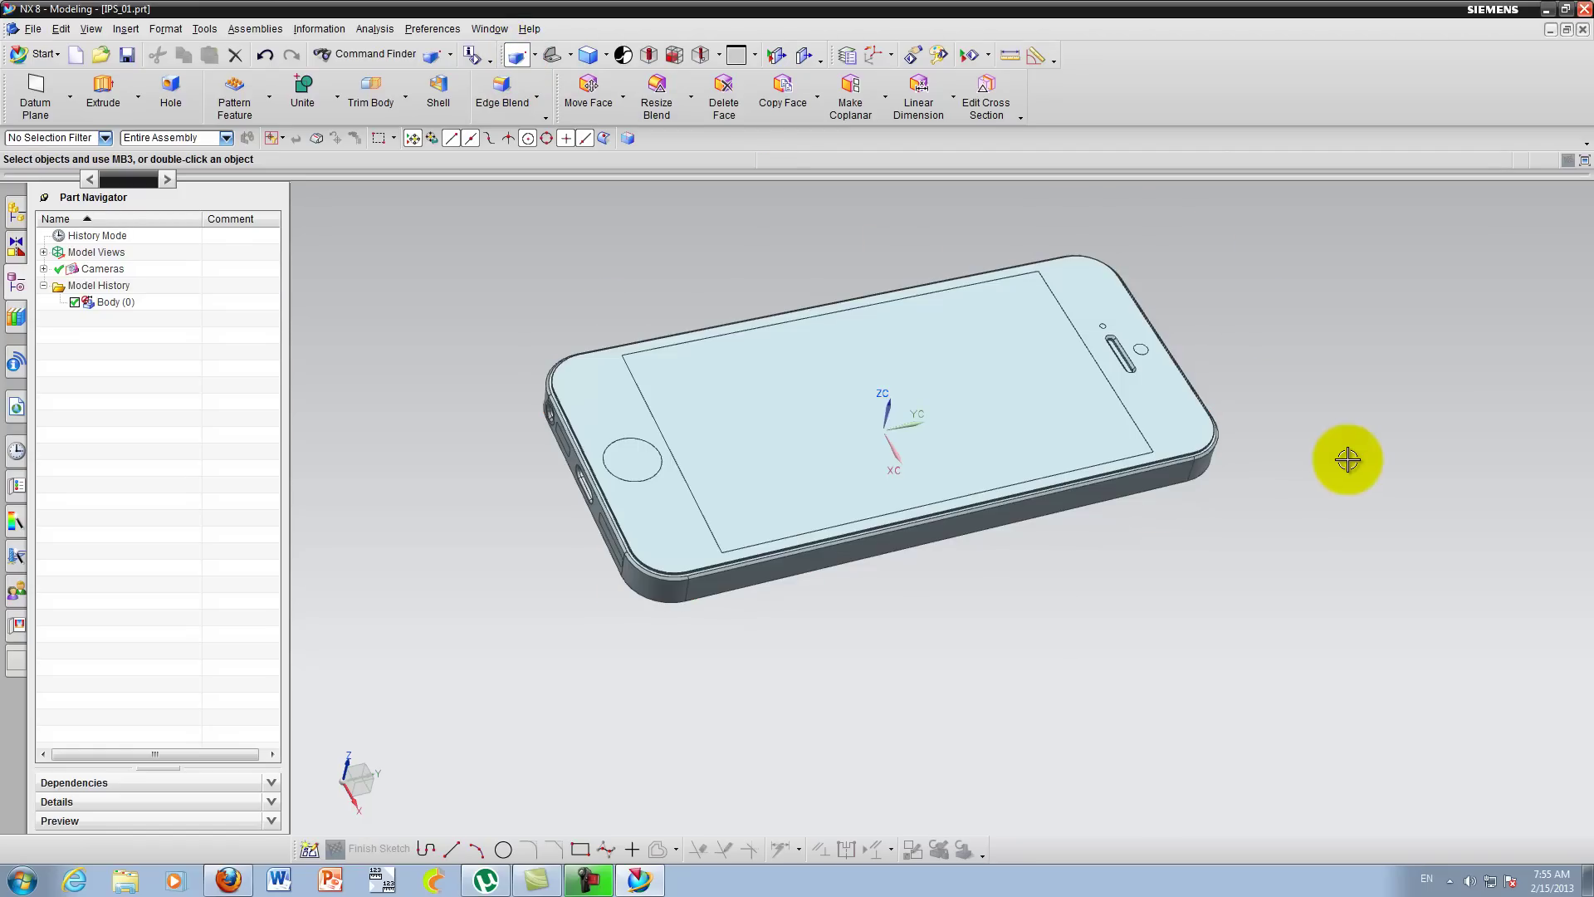
Step: Orbit to the phone's back, turn perspective off, and return to the fitted trimetric view
middle_drag(1177, 434, 1069, 472)
key(Escape)
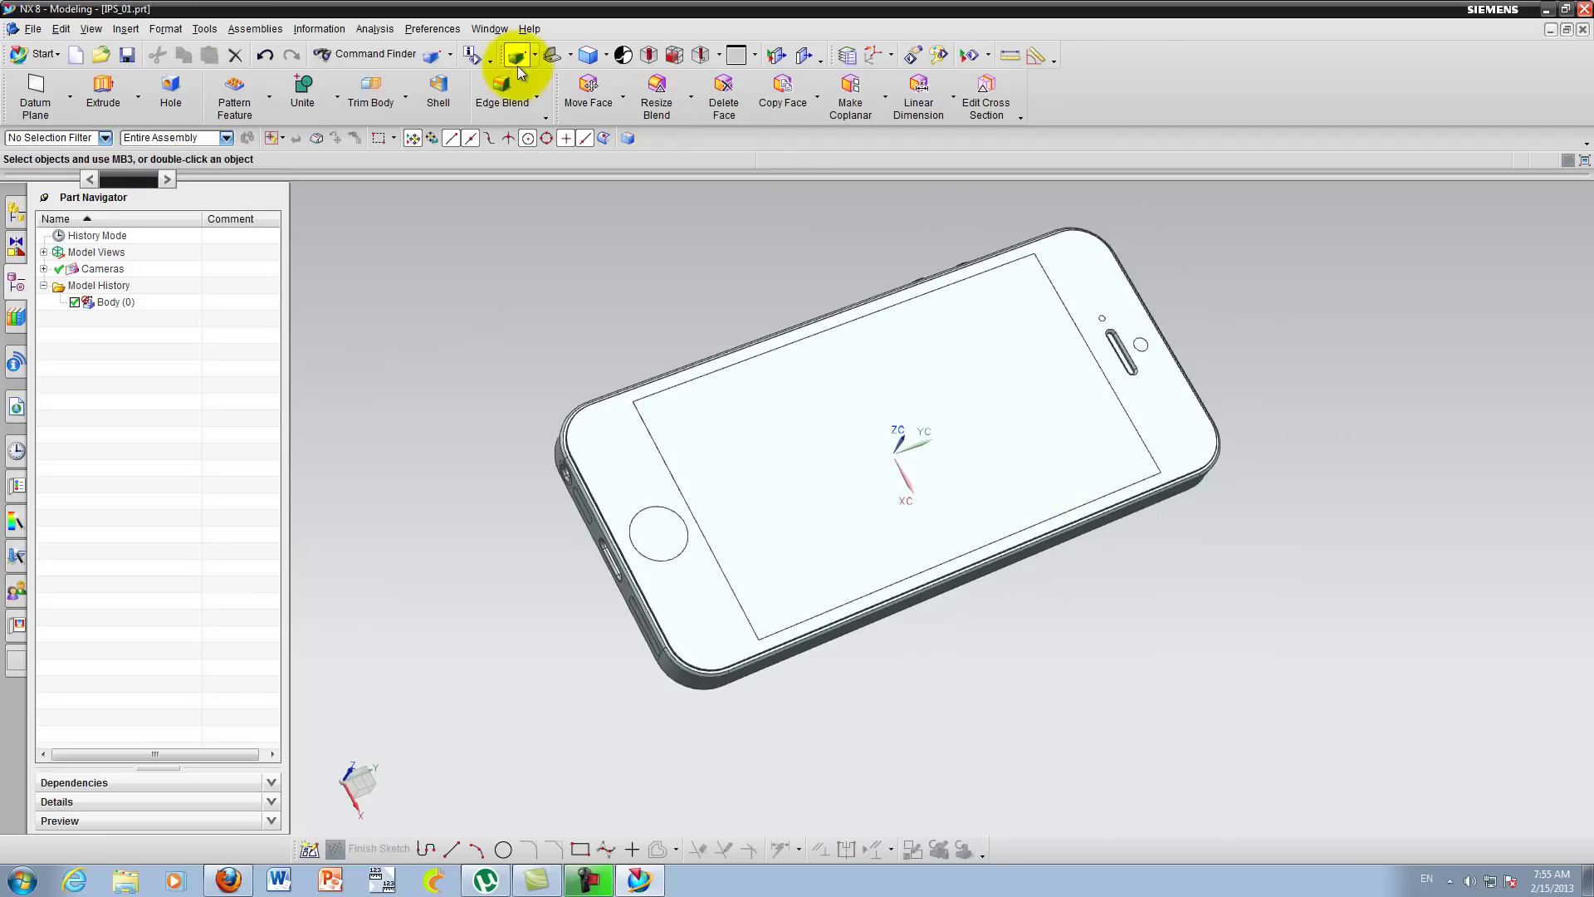
click(516, 56)
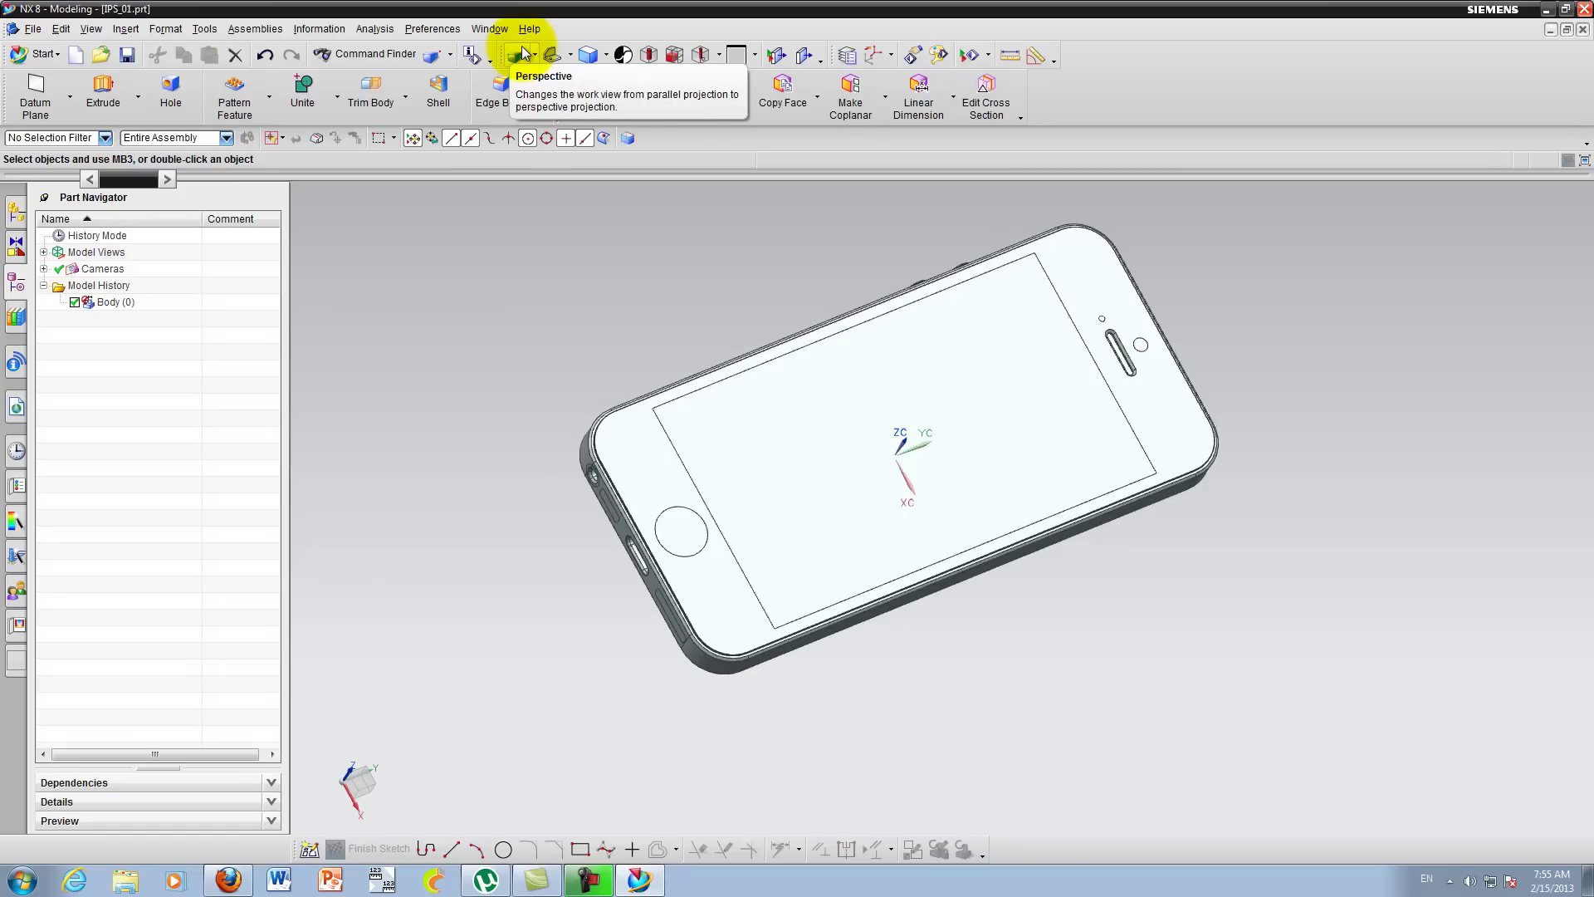
click(521, 47)
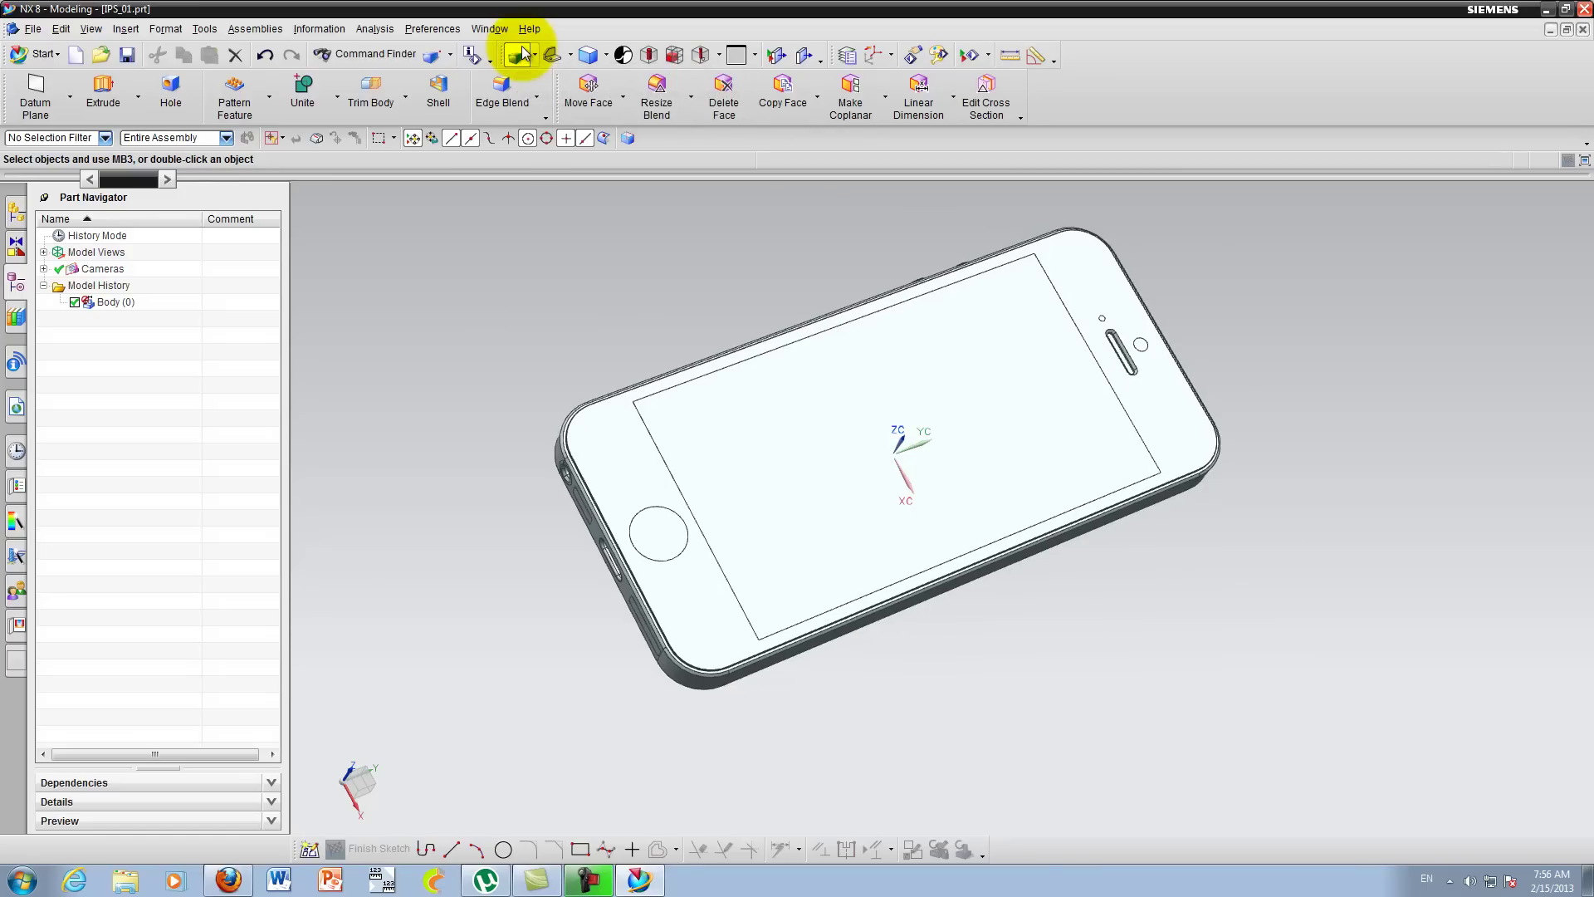
click(521, 54)
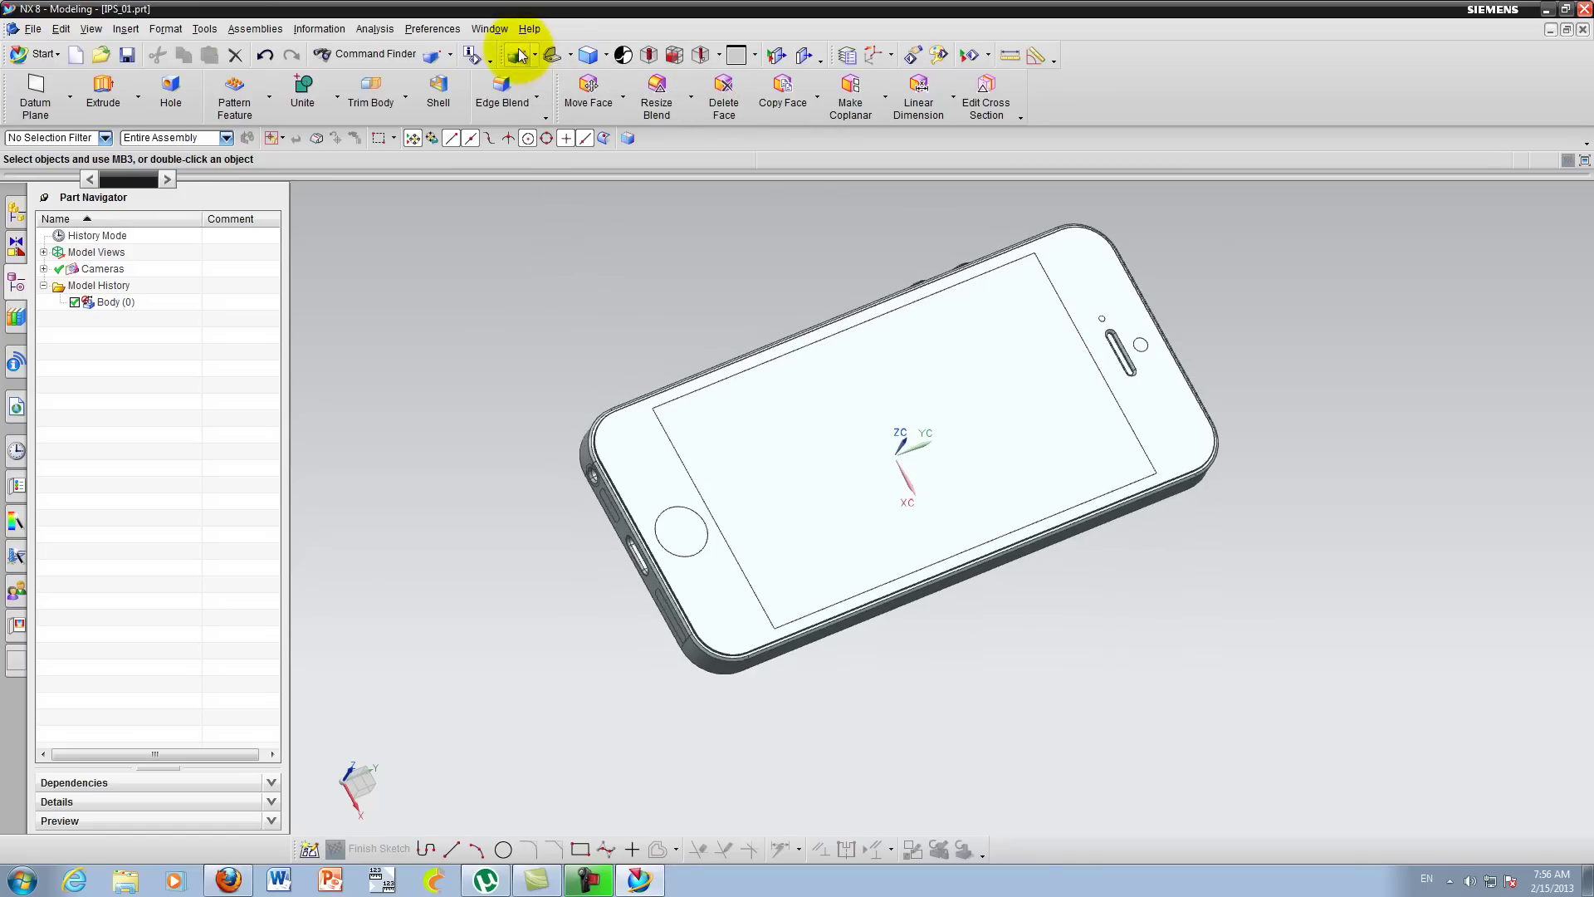
click(535, 55)
click(507, 346)
middle_drag(573, 439, 534, 495)
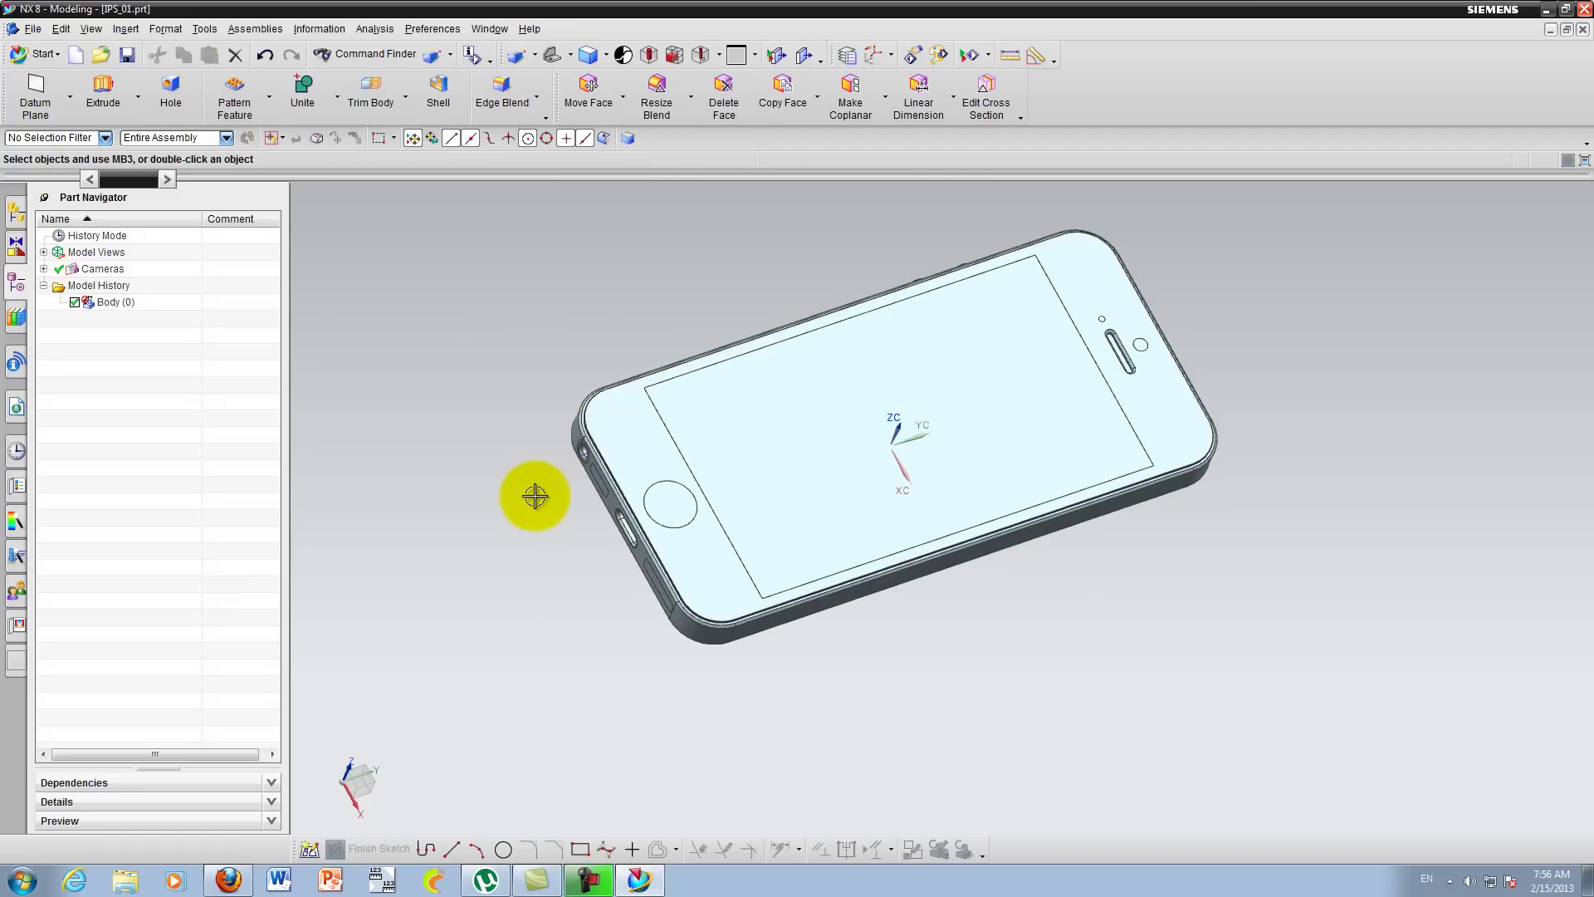
key(Home)
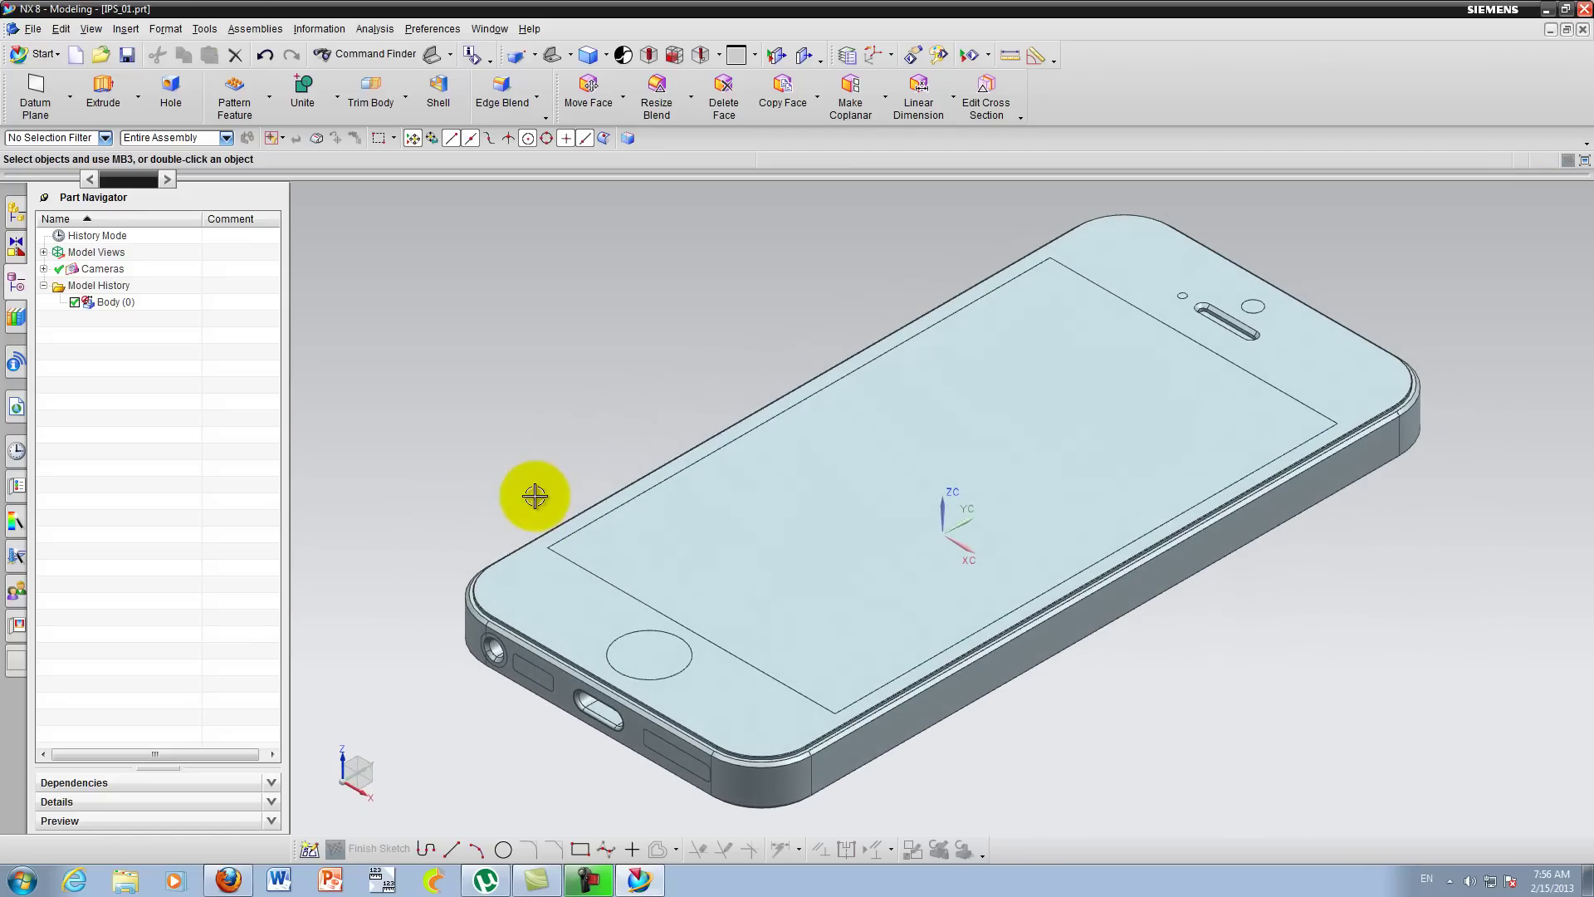
Step: Rotate the phone more upright and fit it to the graphics window
click(535, 56)
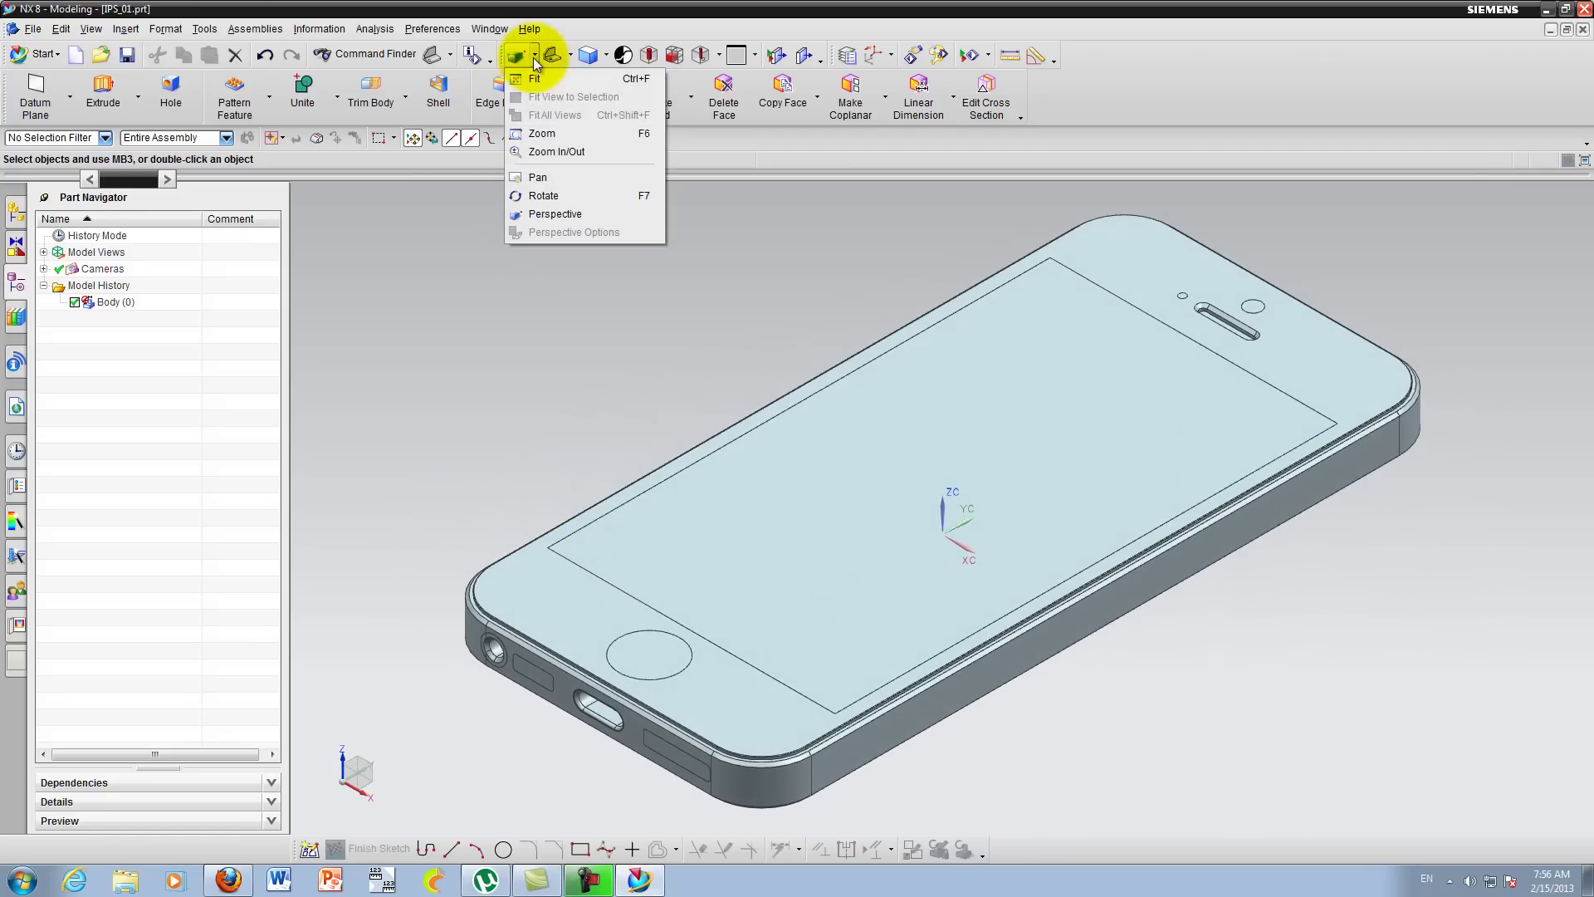
click(564, 176)
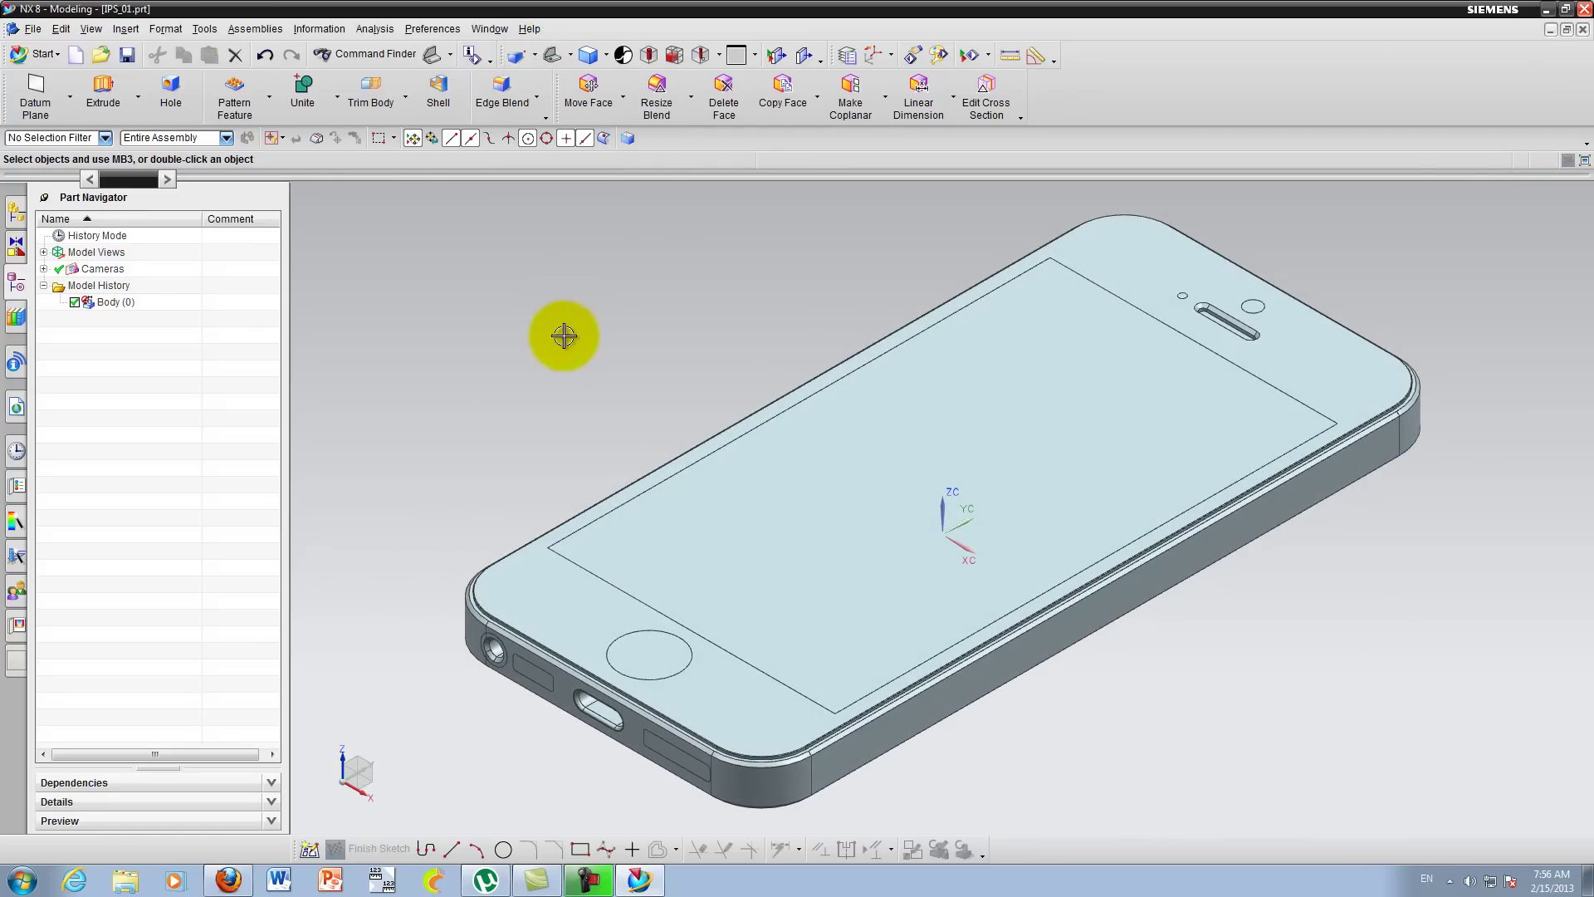
scroll(624, 321, down, 3)
middle_drag(571, 266, 587, 374)
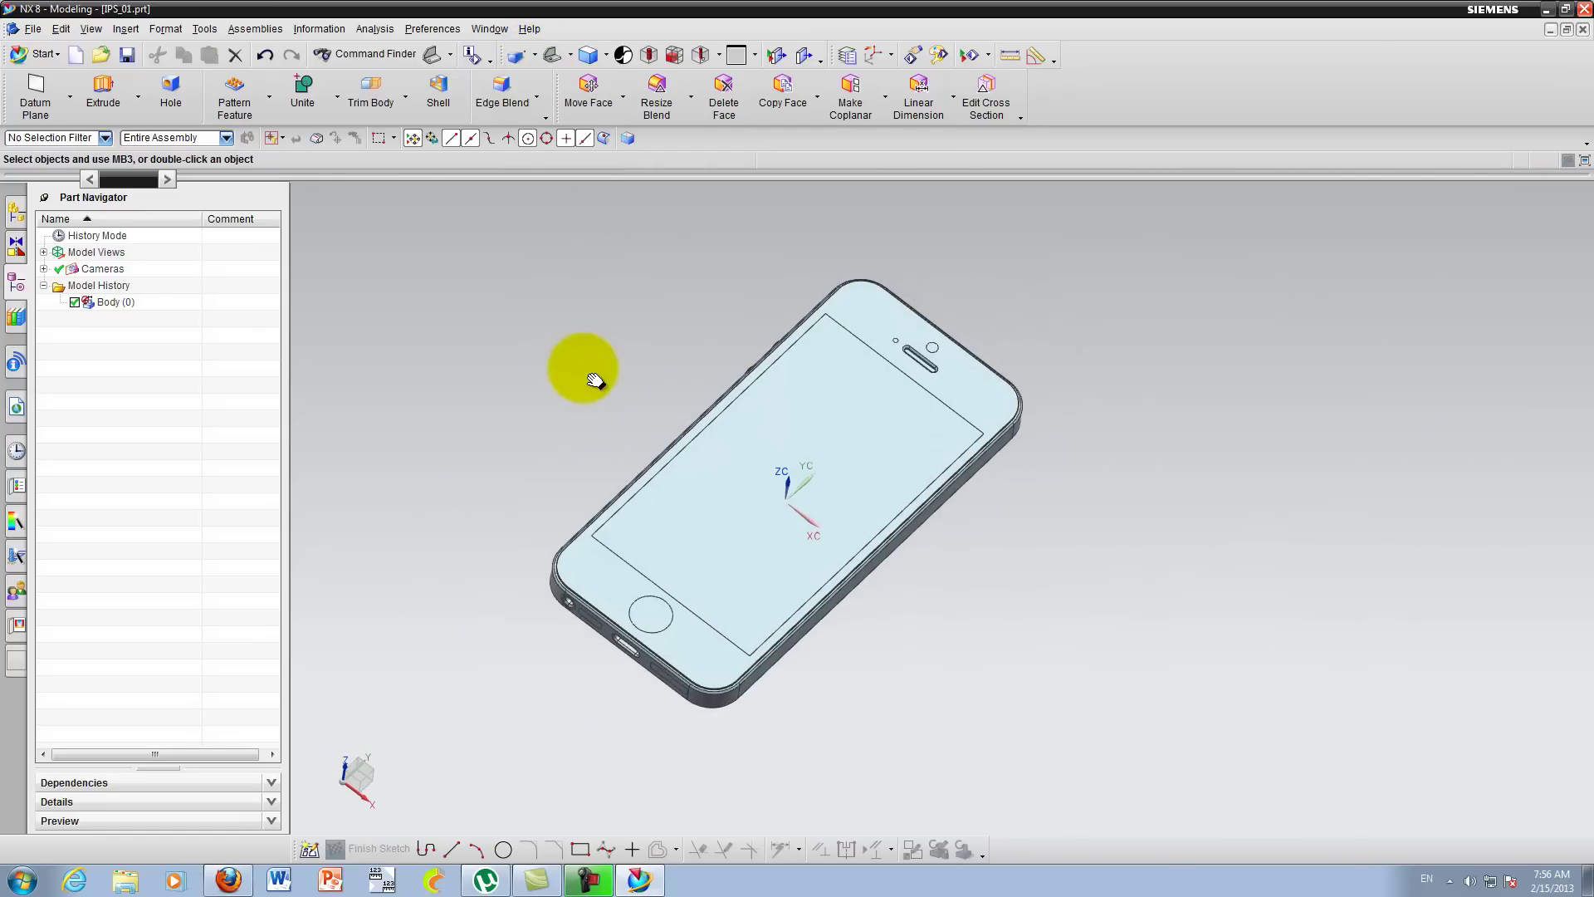
click(534, 56)
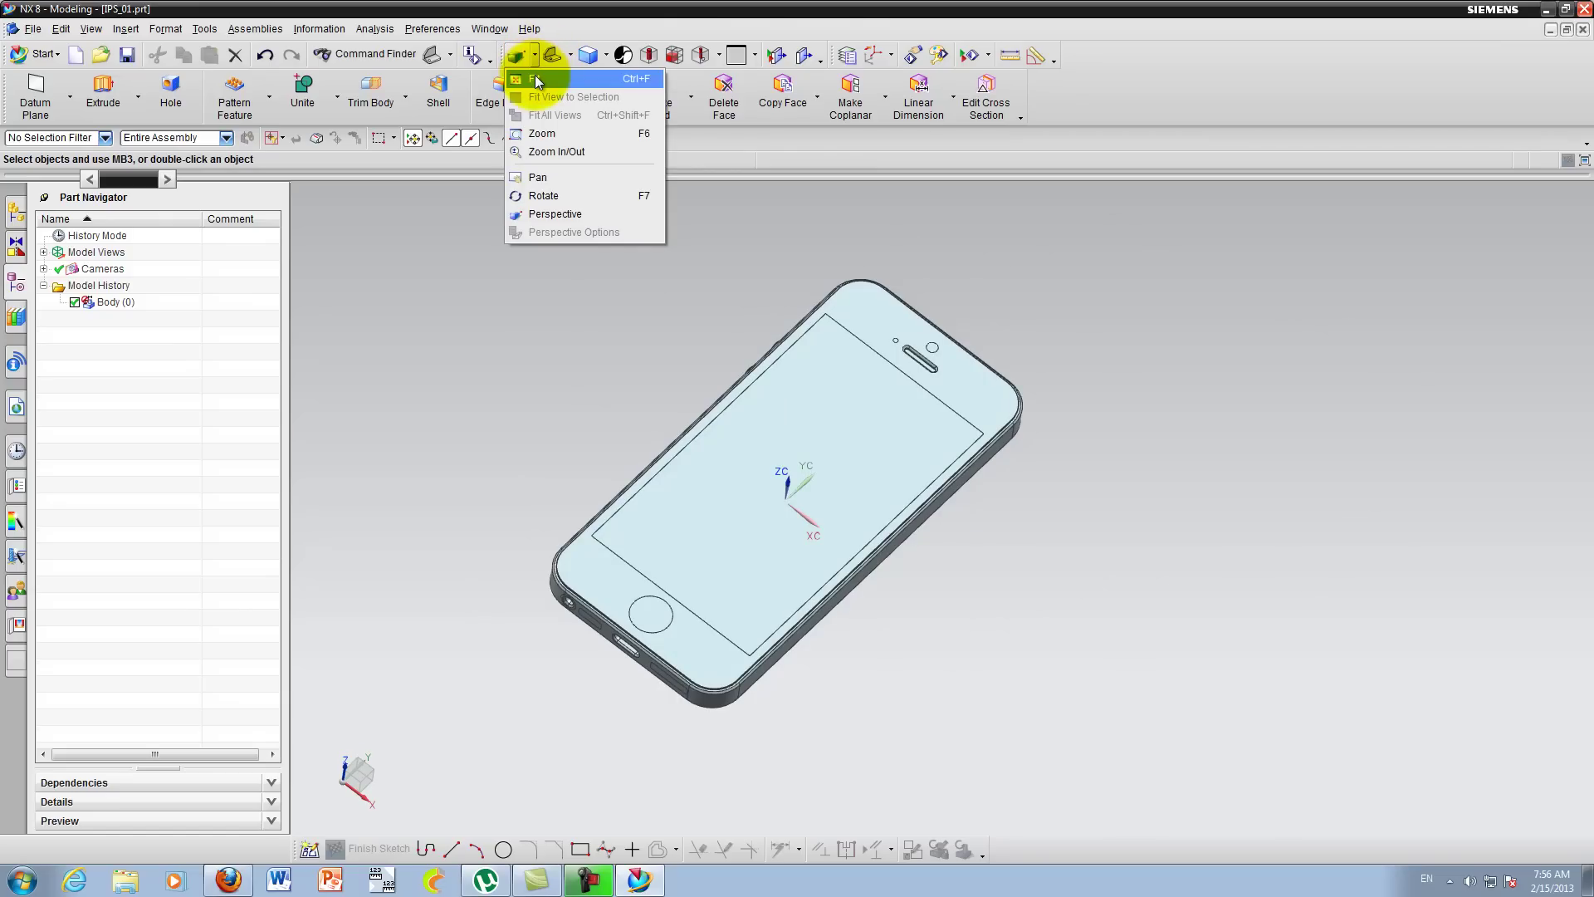
click(535, 77)
Step: Orbit to a tilted angle, refit, then zoom out and stand the phone more upright
mouse_move(591, 348)
middle_down()
mouse_move(590, 429)
mouse_move(558, 408)
middle_up()
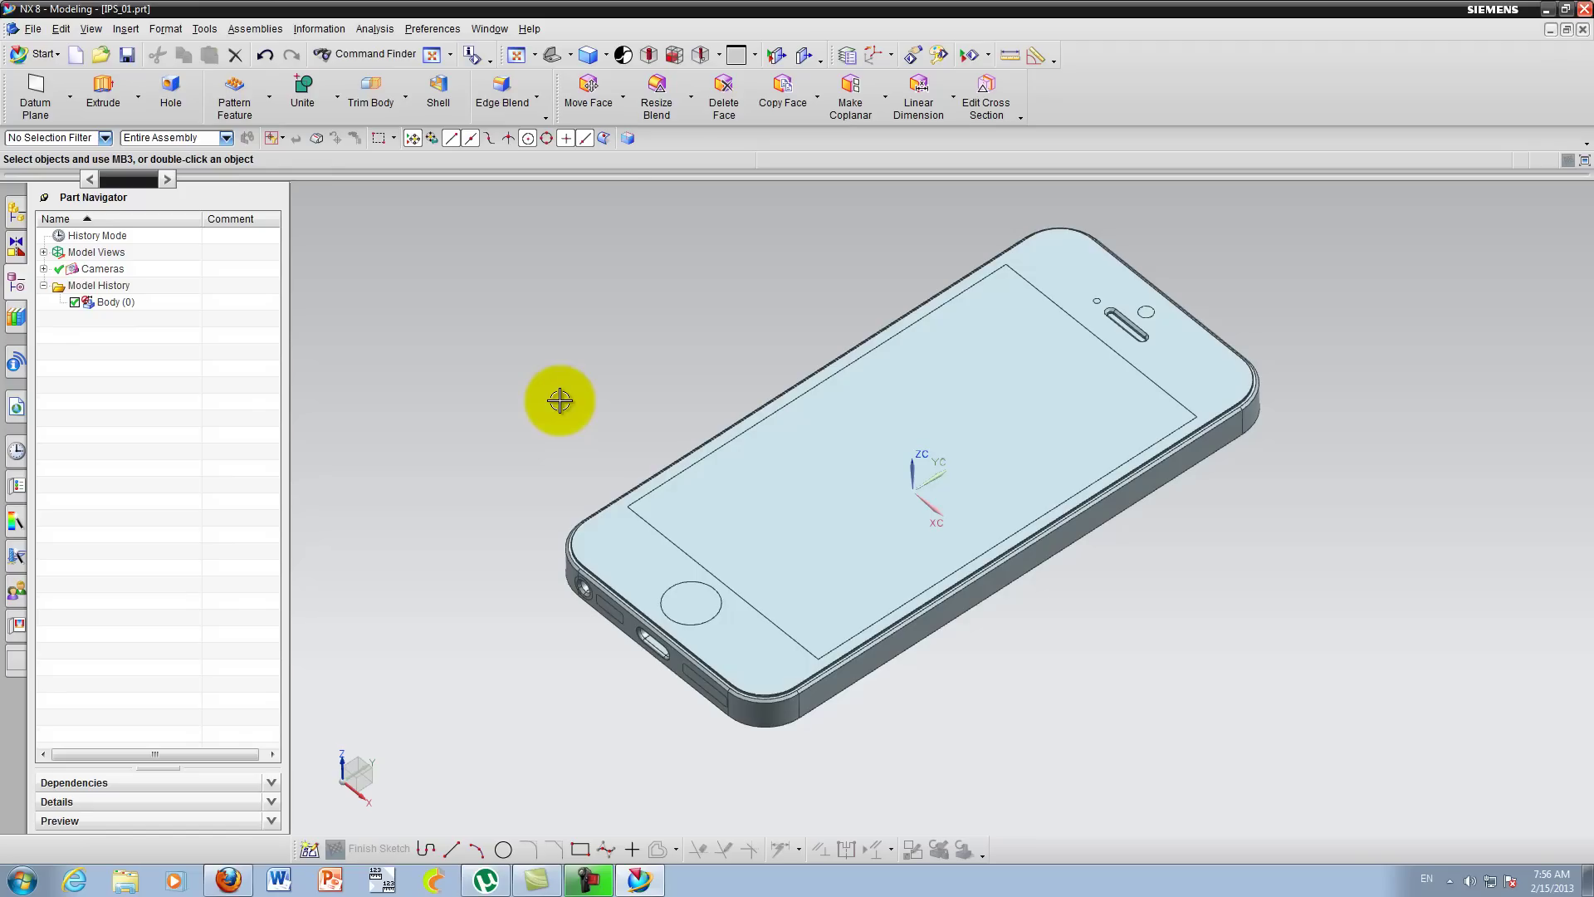
click(534, 56)
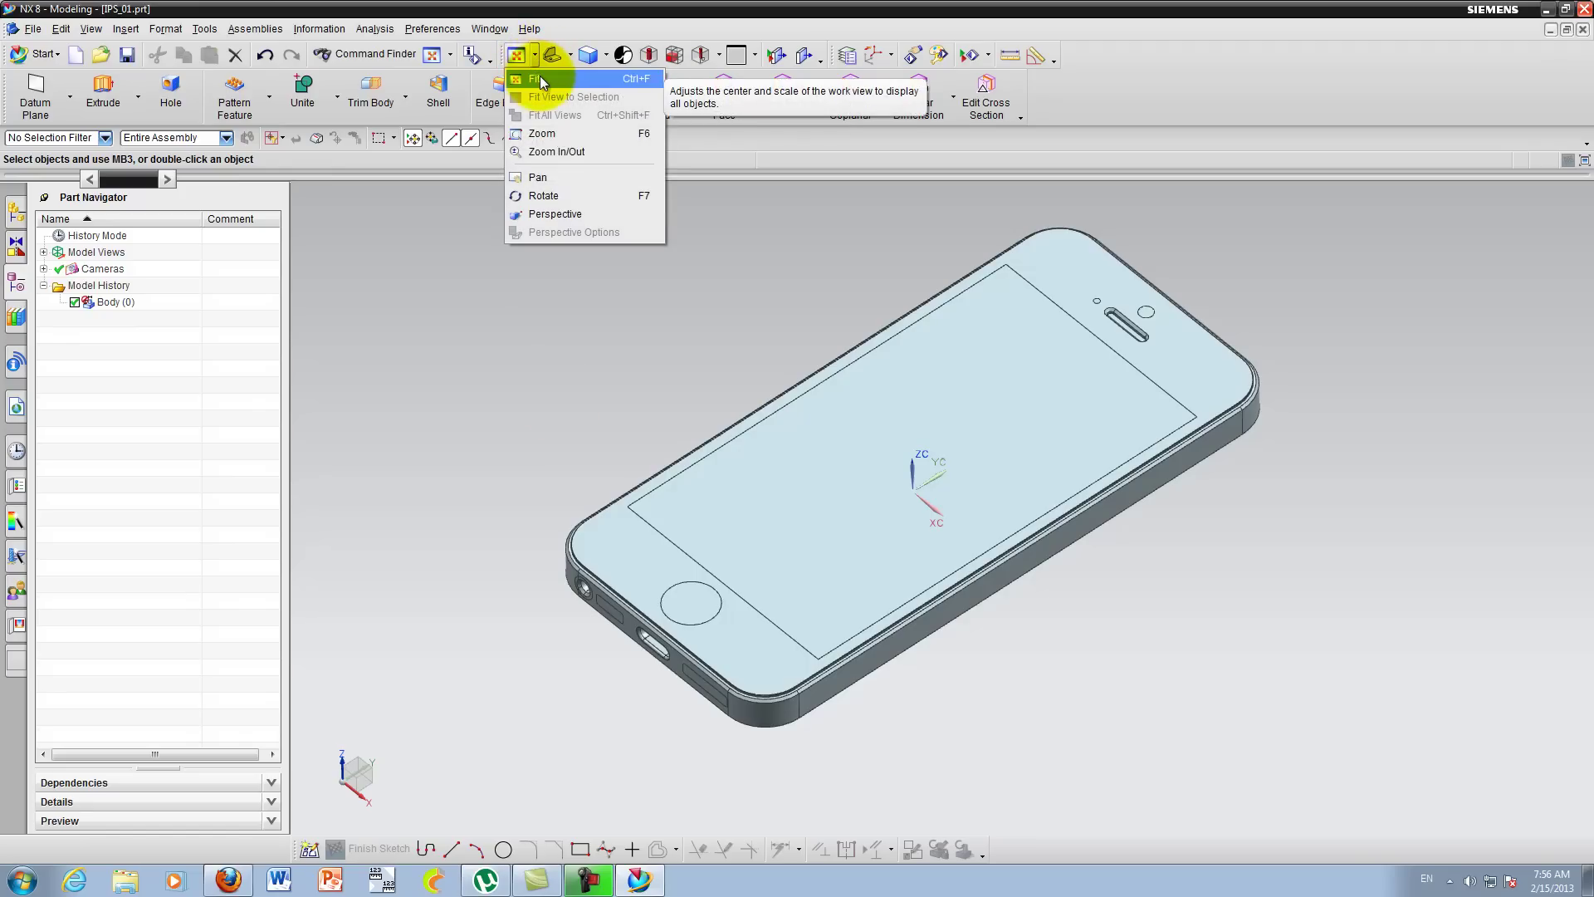
click(539, 78)
scroll(701, 542, down, 2)
mouse_move(687, 487)
middle_down()
mouse_move(700, 509)
mouse_move(623, 473)
middle_up()
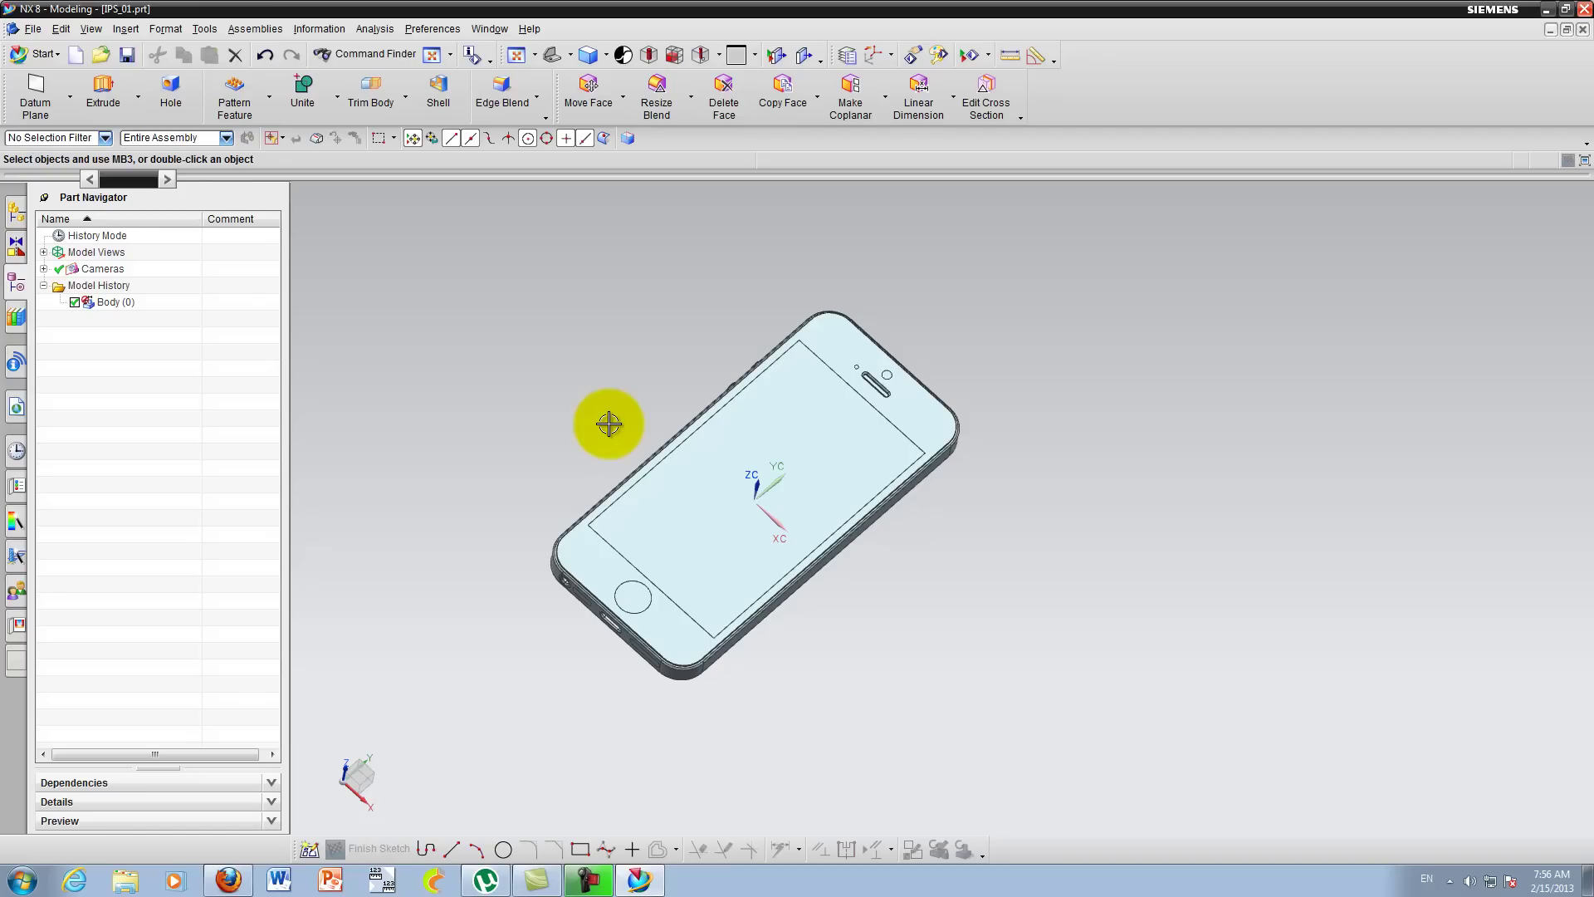
Step: Cycle between trimetric and isometric views, settling on the Isometric orientation
key(Home)
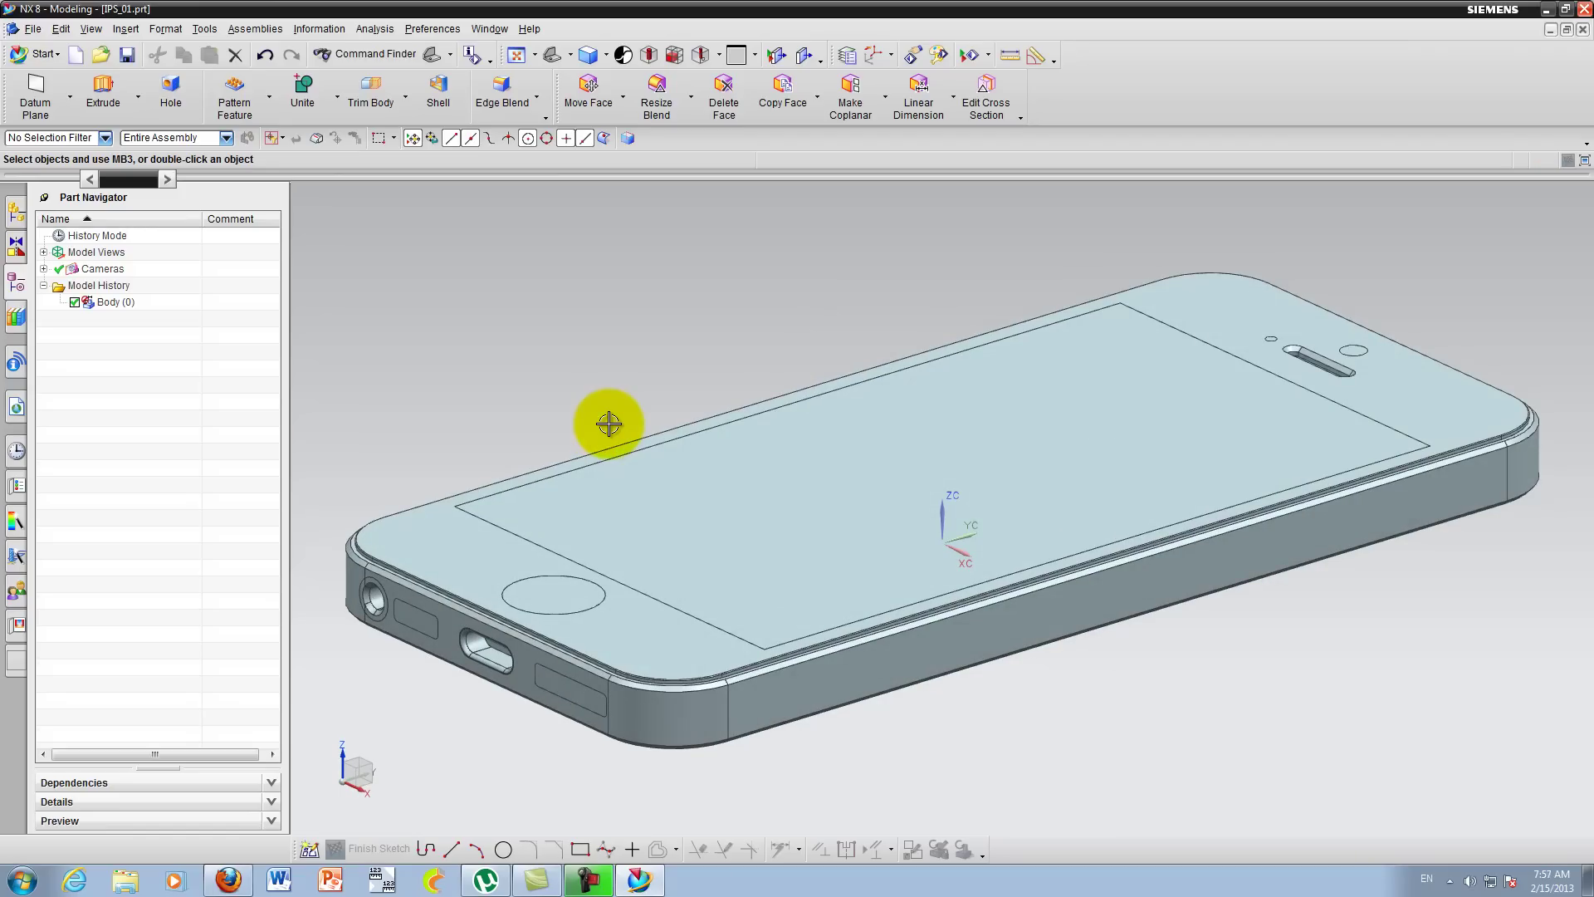
key(End)
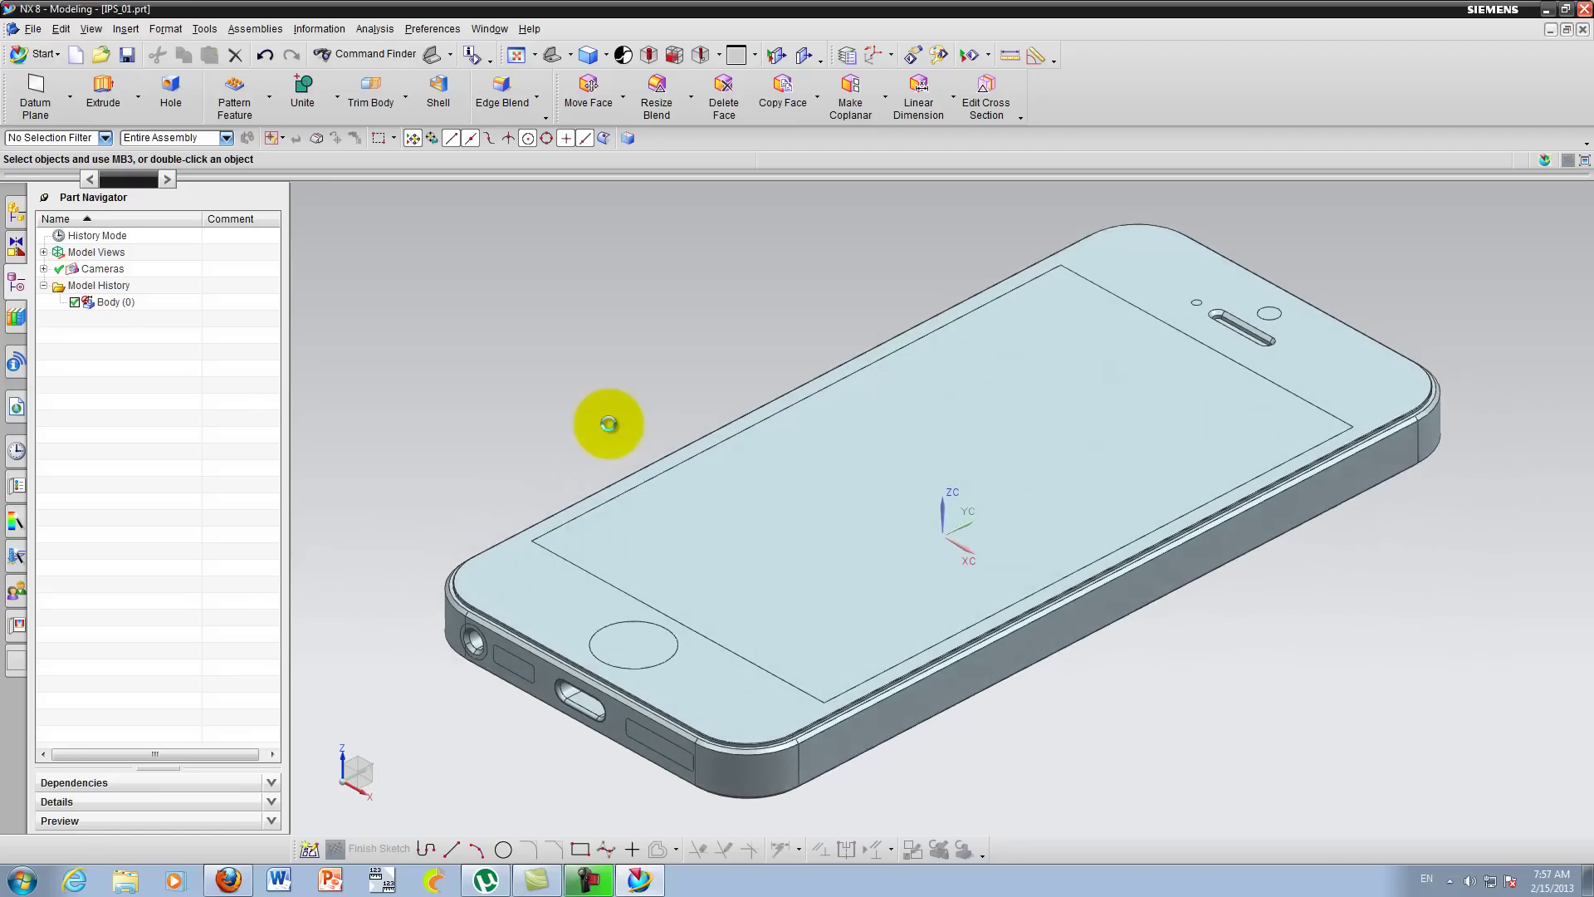
key(Home)
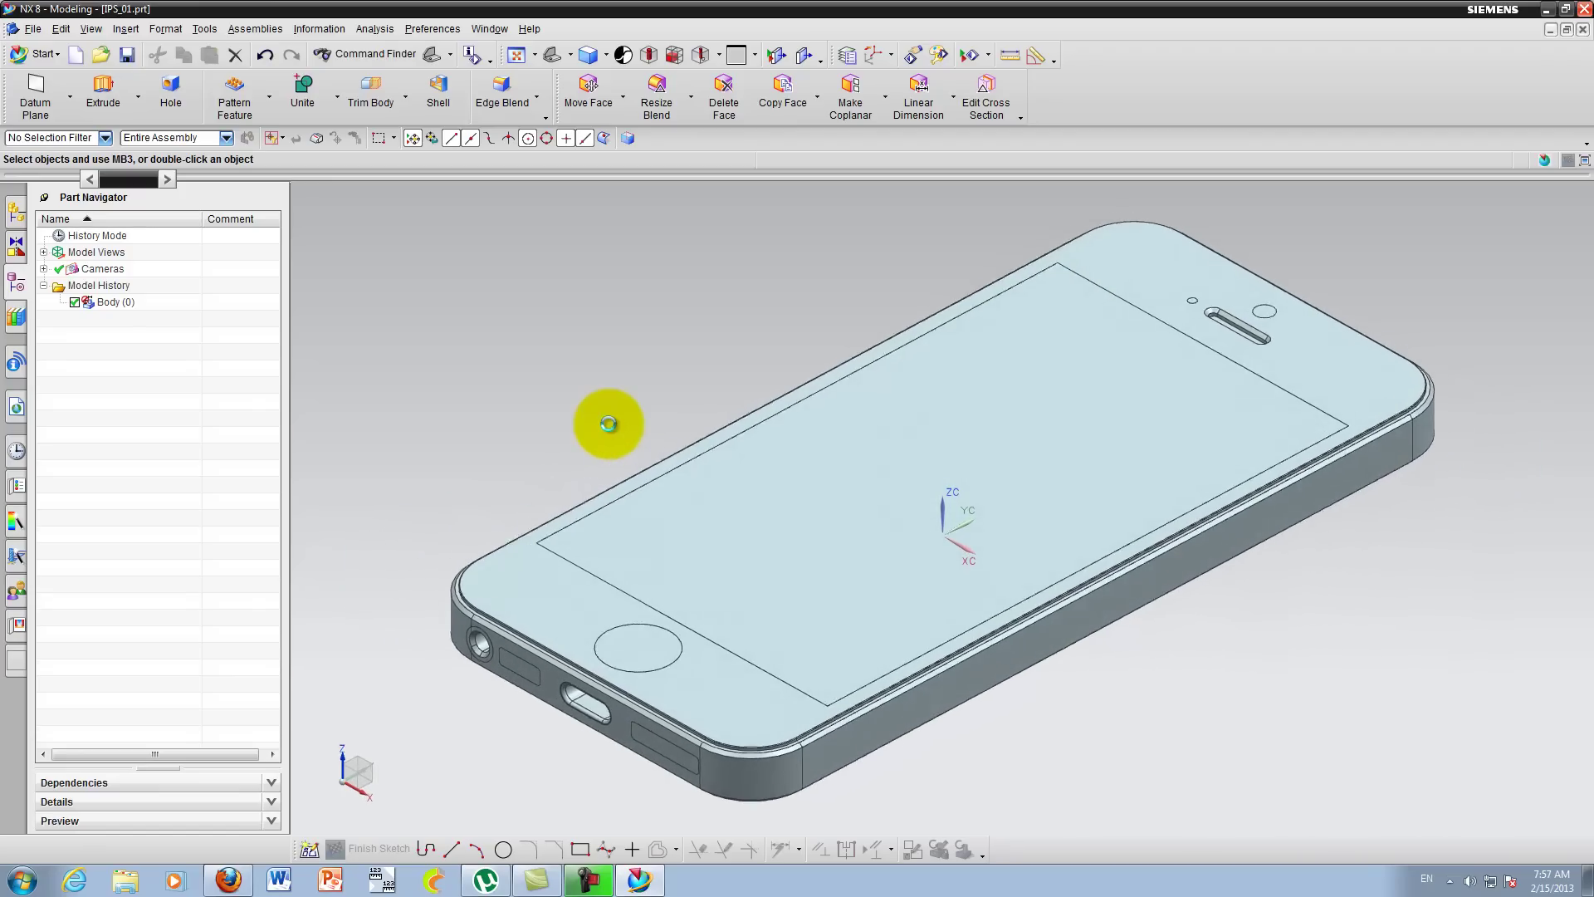
key(End)
key(Home)
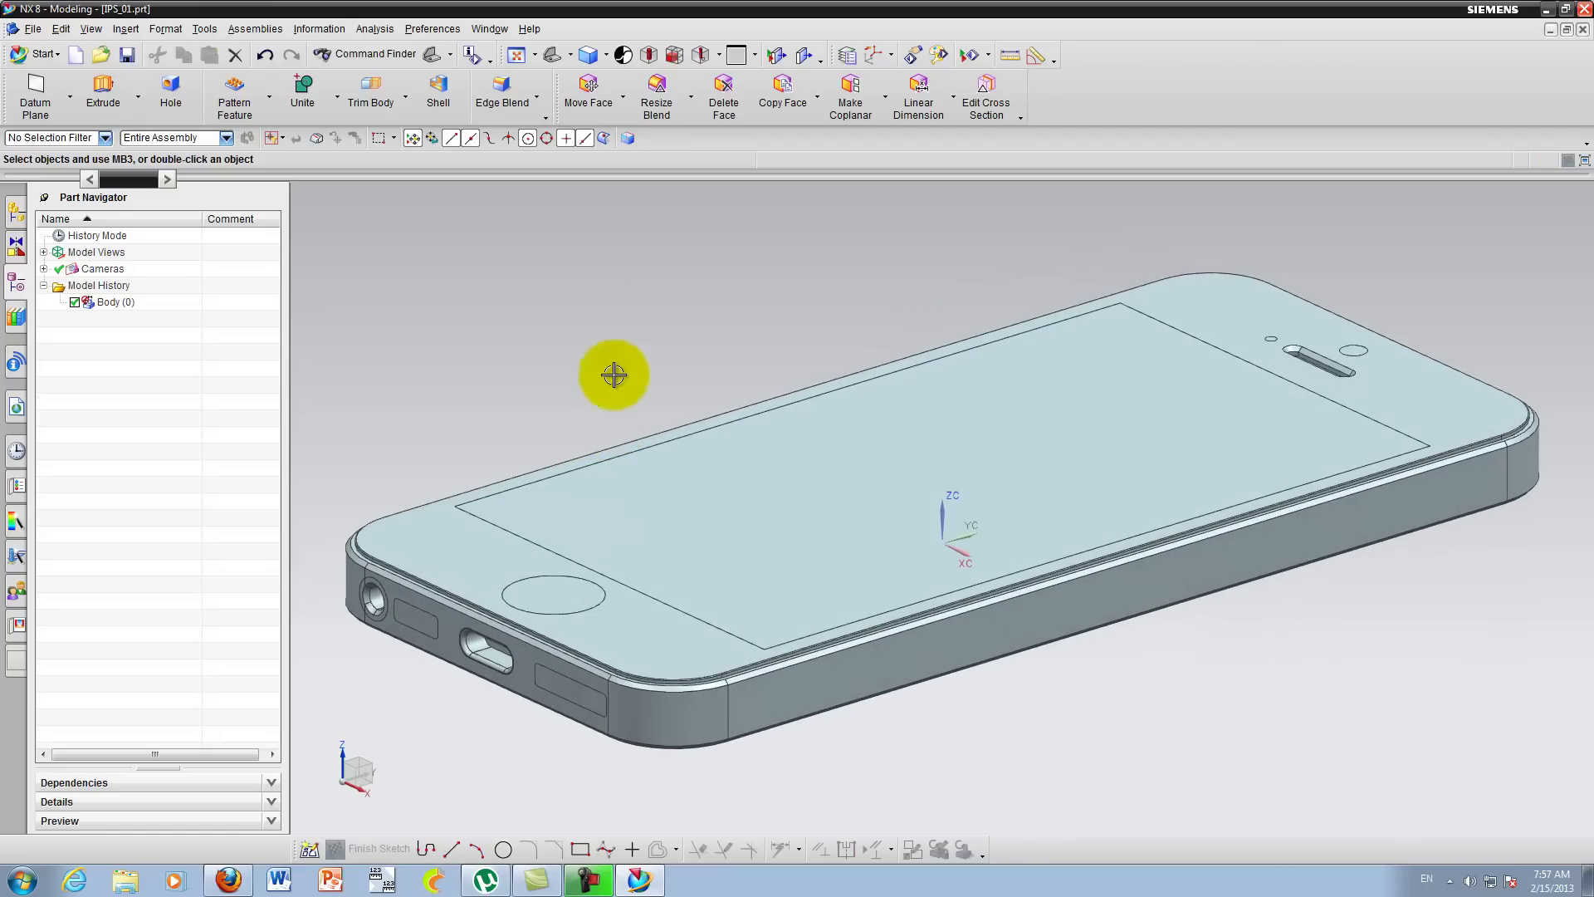
click(571, 53)
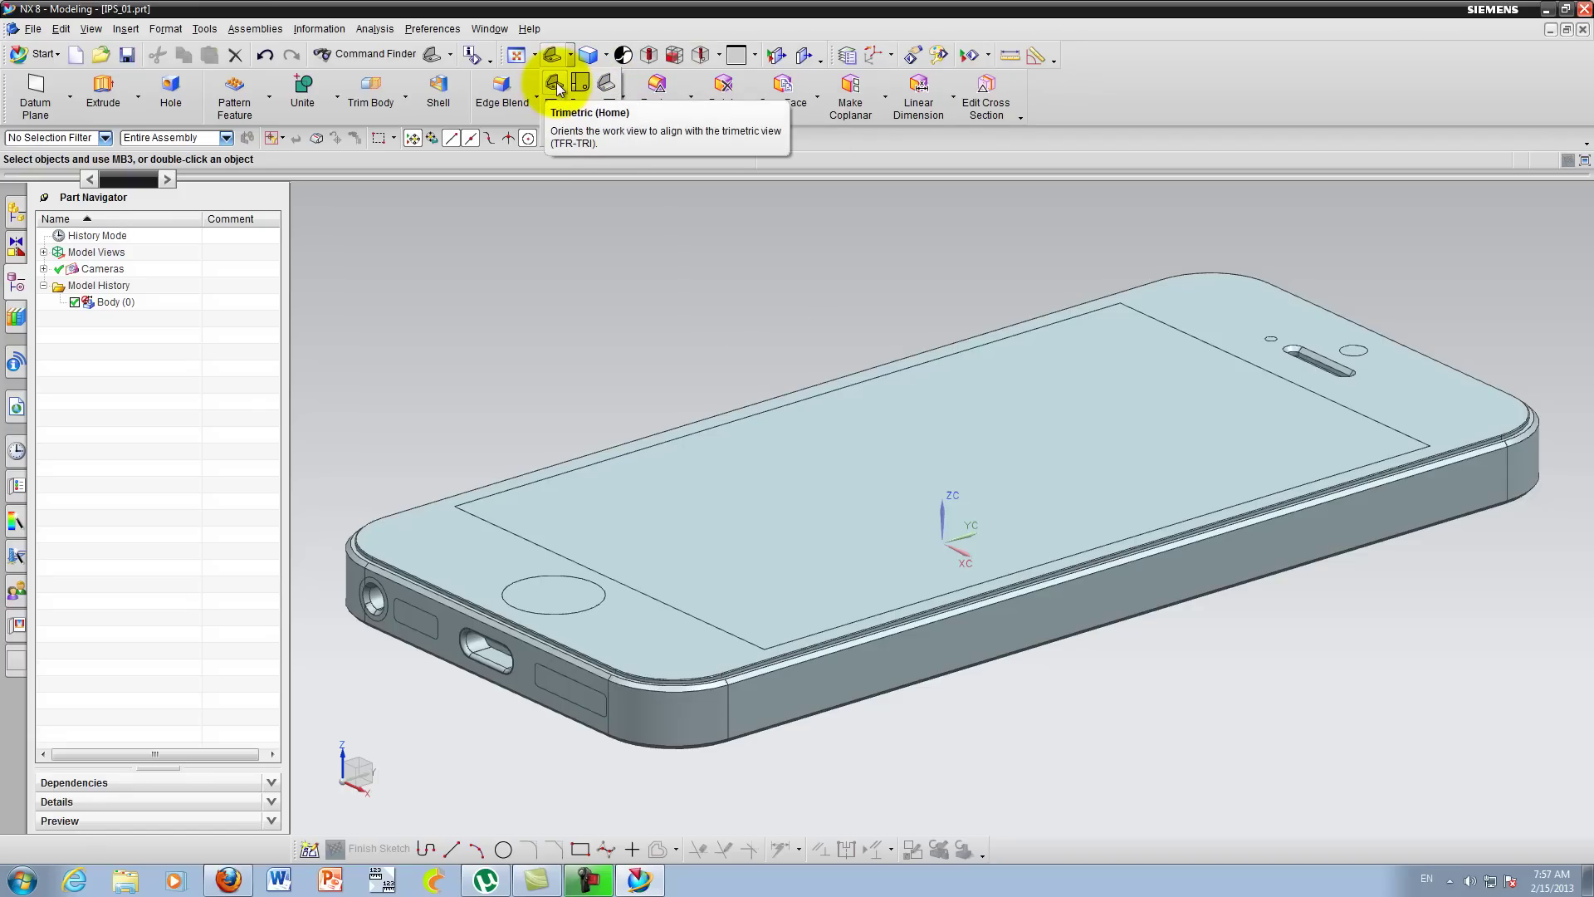
click(604, 89)
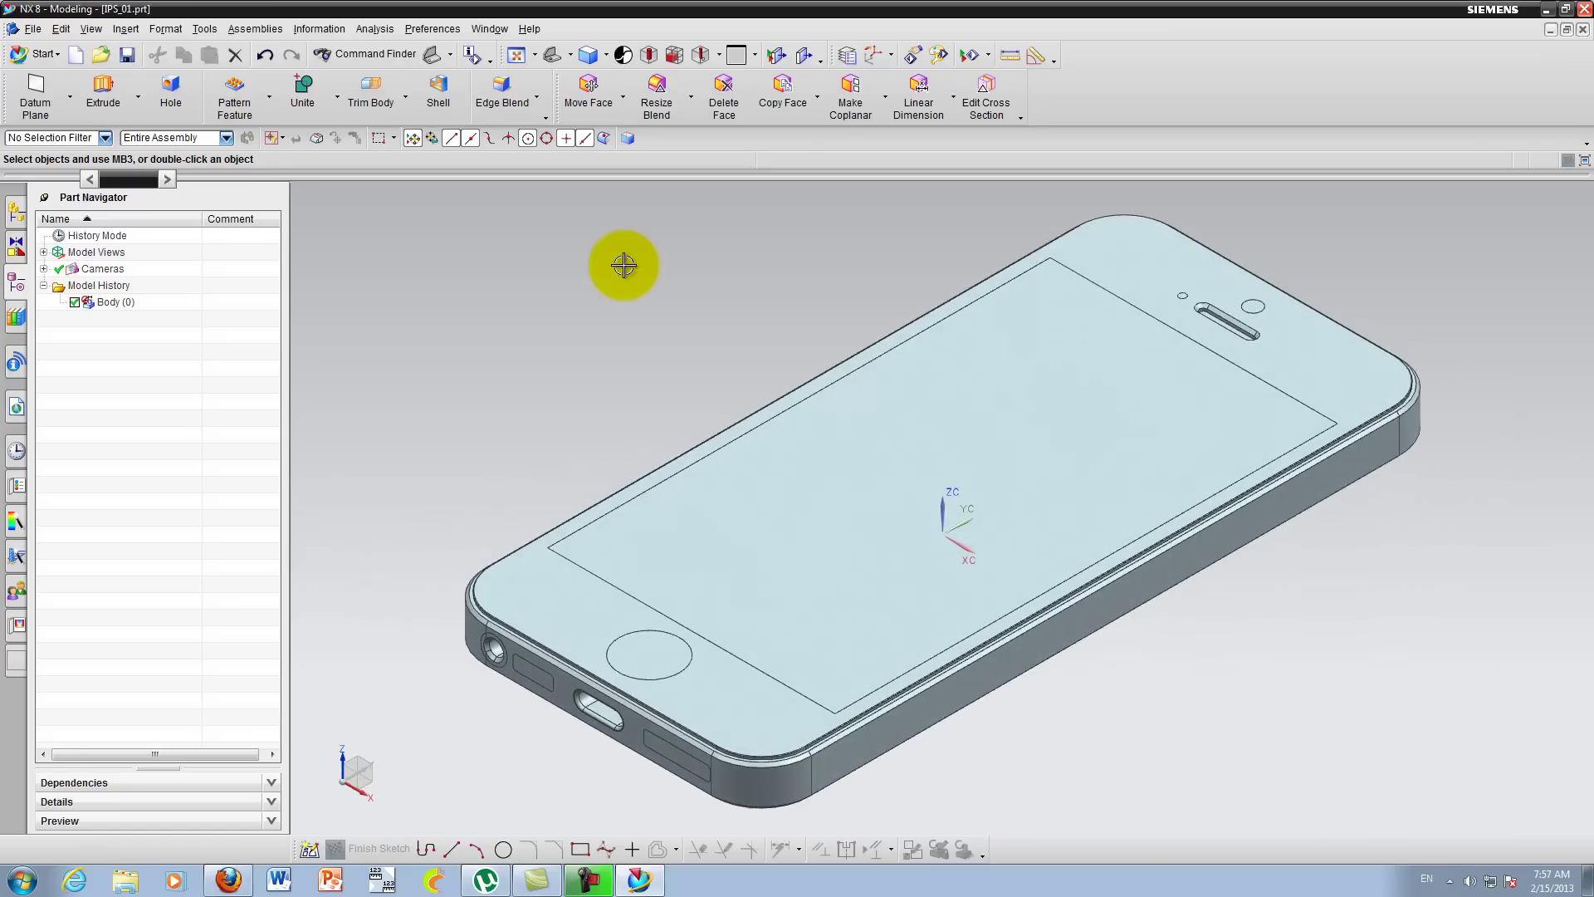
key(End)
click(535, 62)
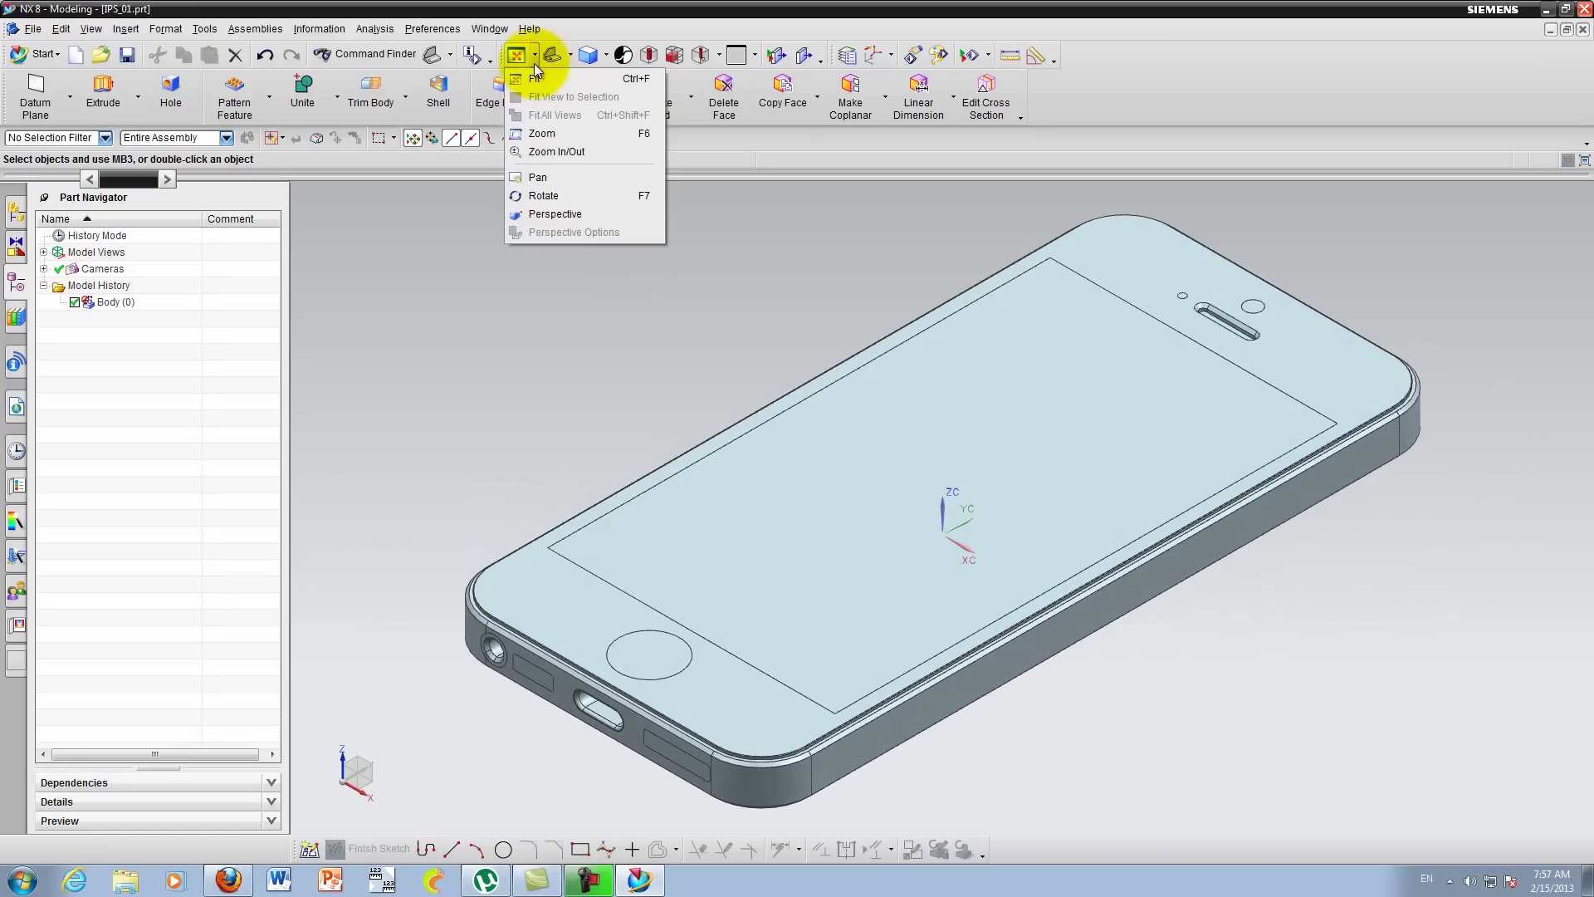
Step: Zoom into the phone's lower corner with a zoom rectangle, then leave zoom mode
click(545, 133)
drag(492, 480, 757, 712)
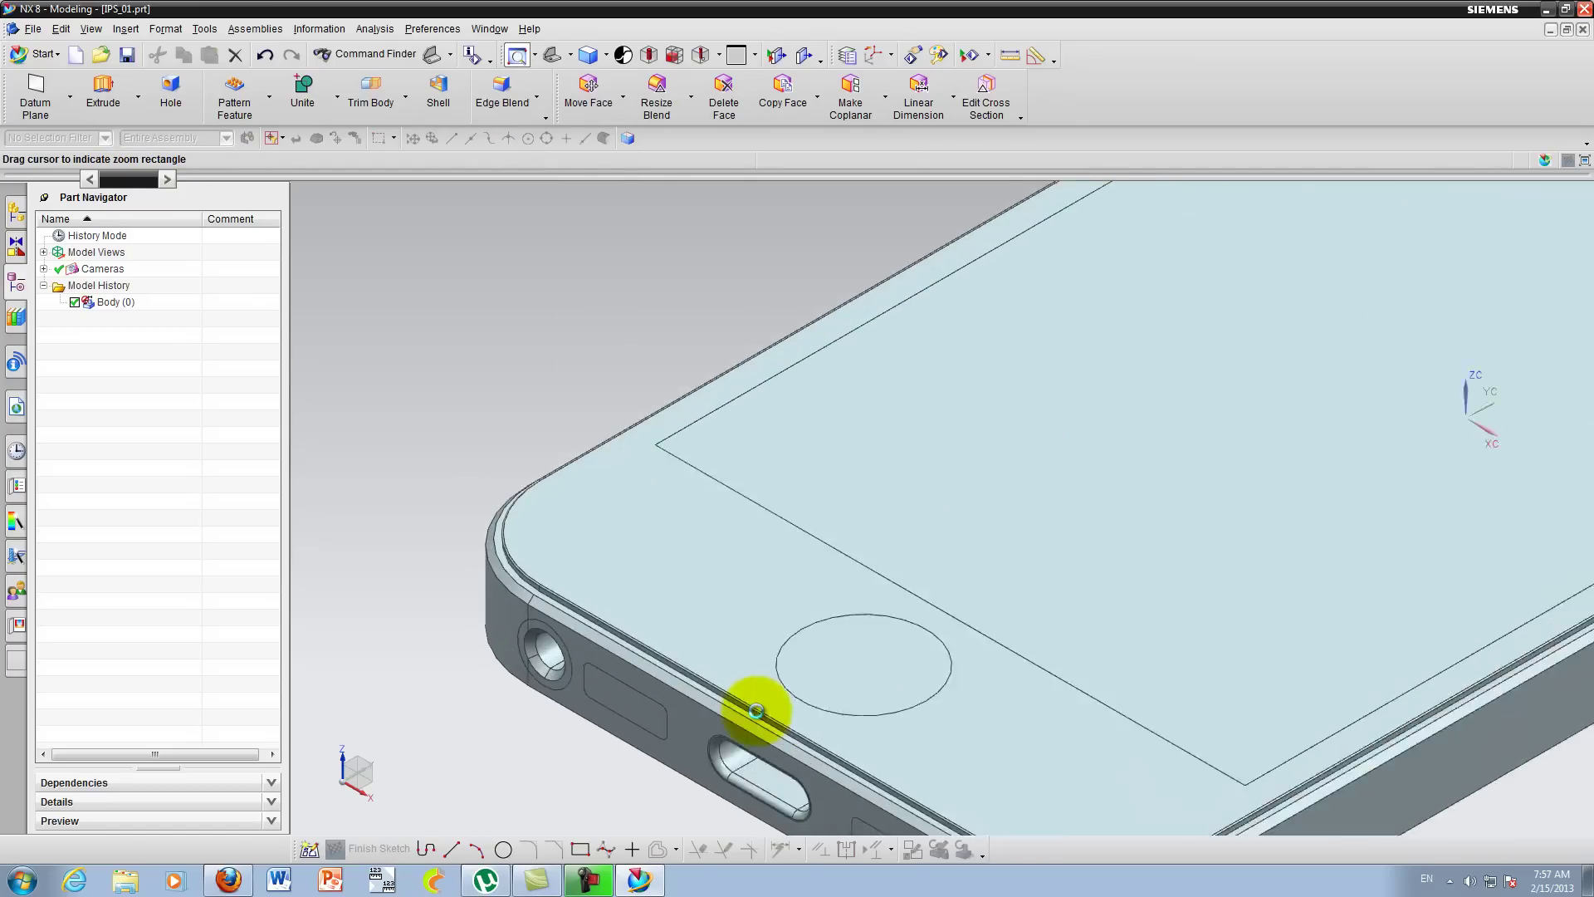
scroll(714, 472, down, 5)
shift+middle_drag(717, 469, 571, 504)
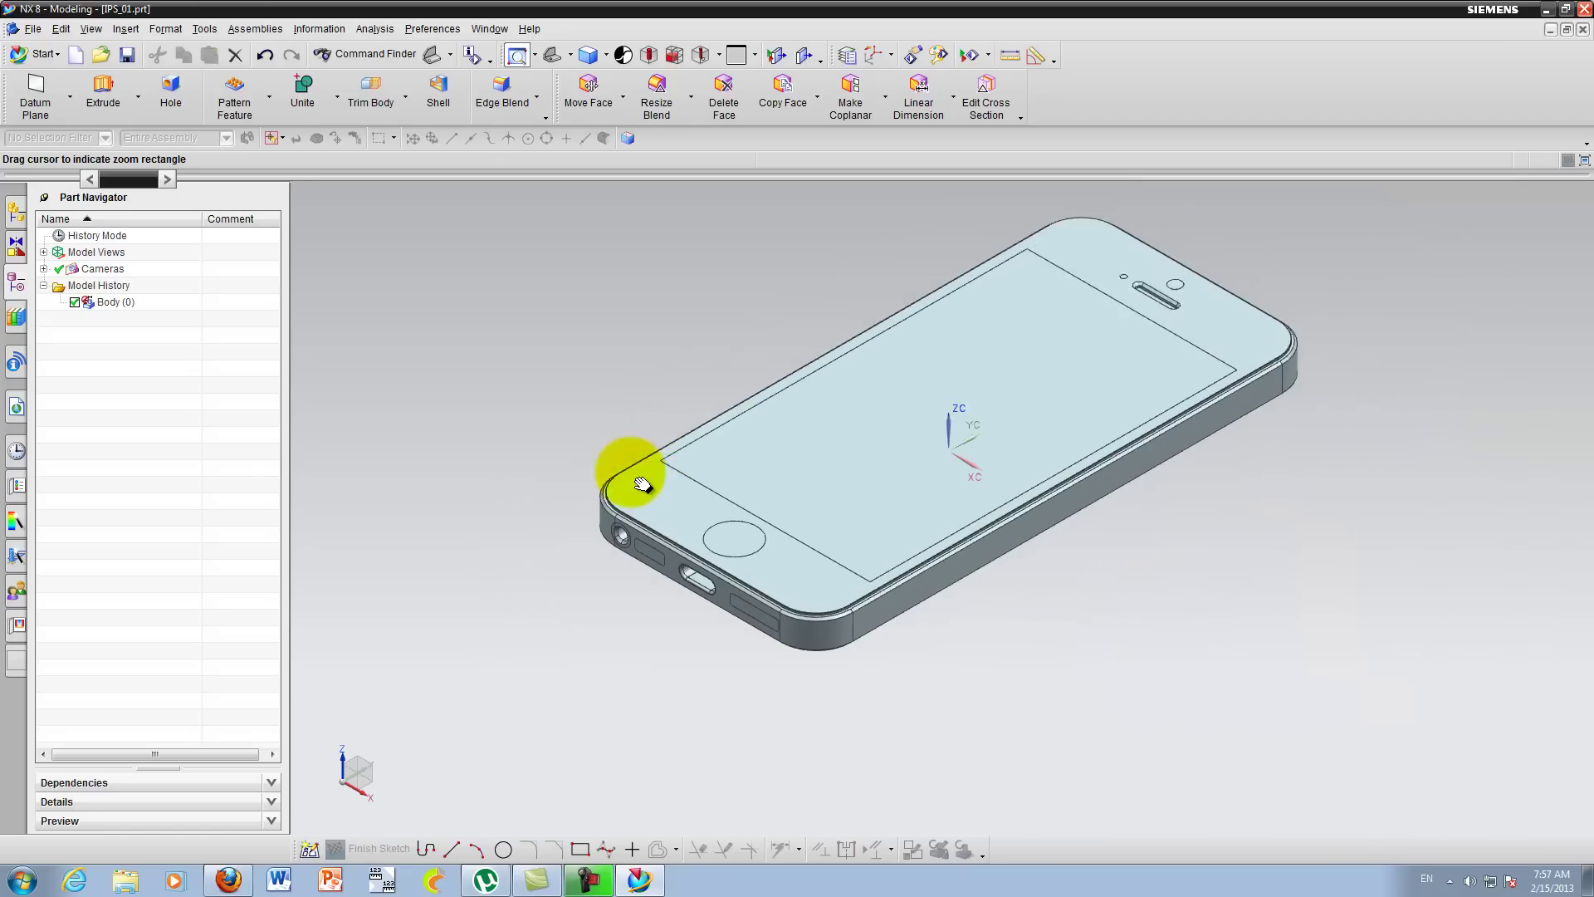
key(Escape)
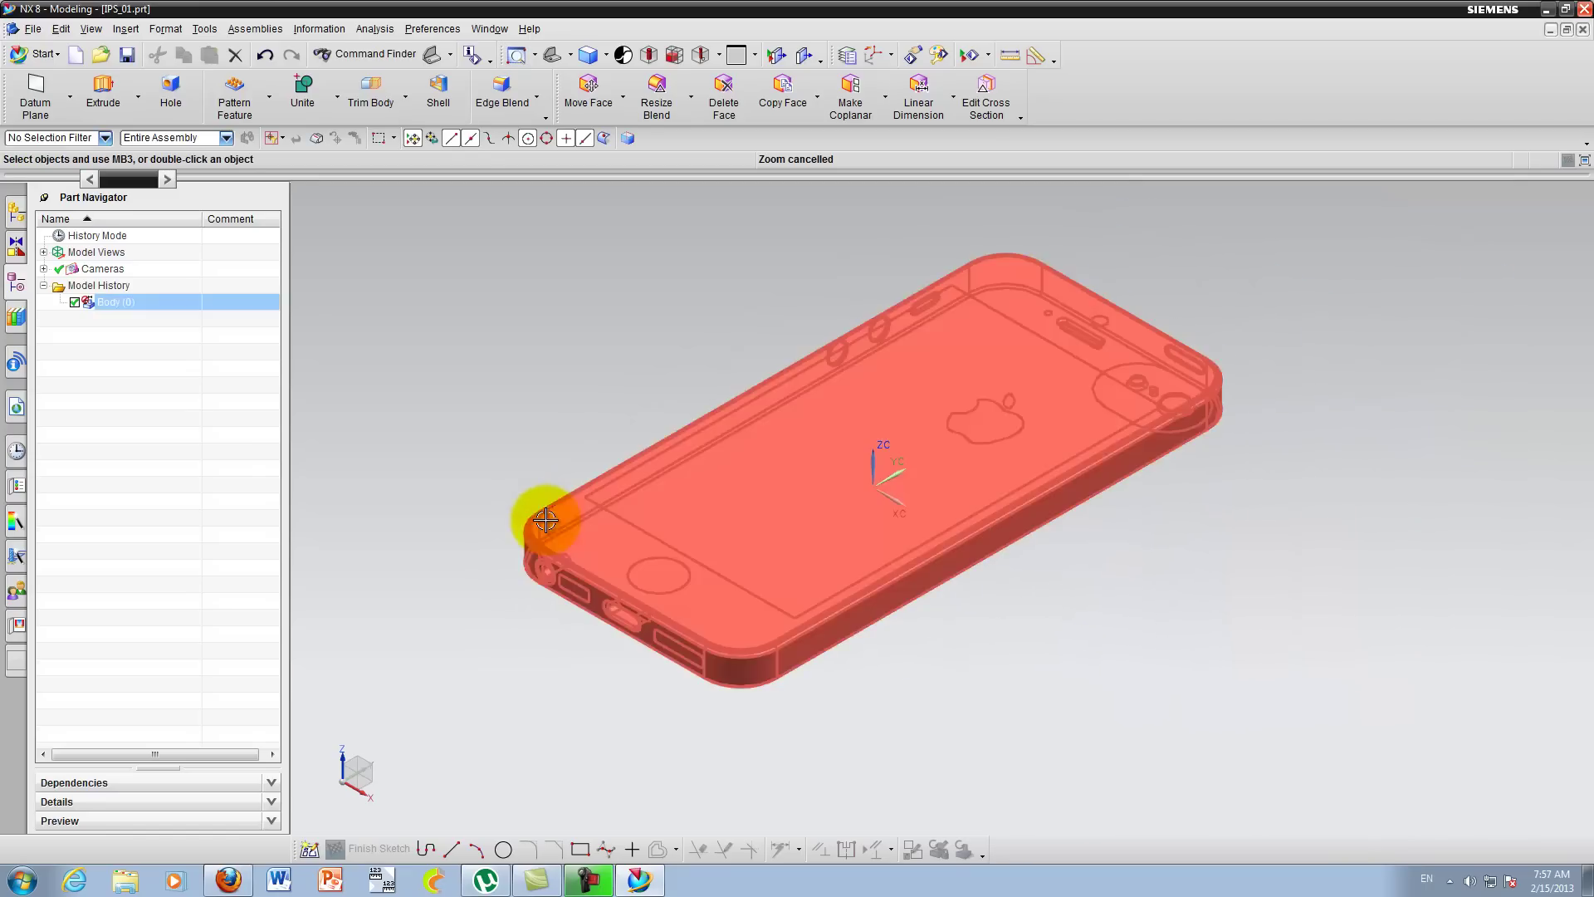
Step: Zoom back out with the wheel until the whole phone shows at moderate size
scroll(722, 365, up, 1)
scroll(722, 365, down, 2)
scroll(723, 365, up, 5)
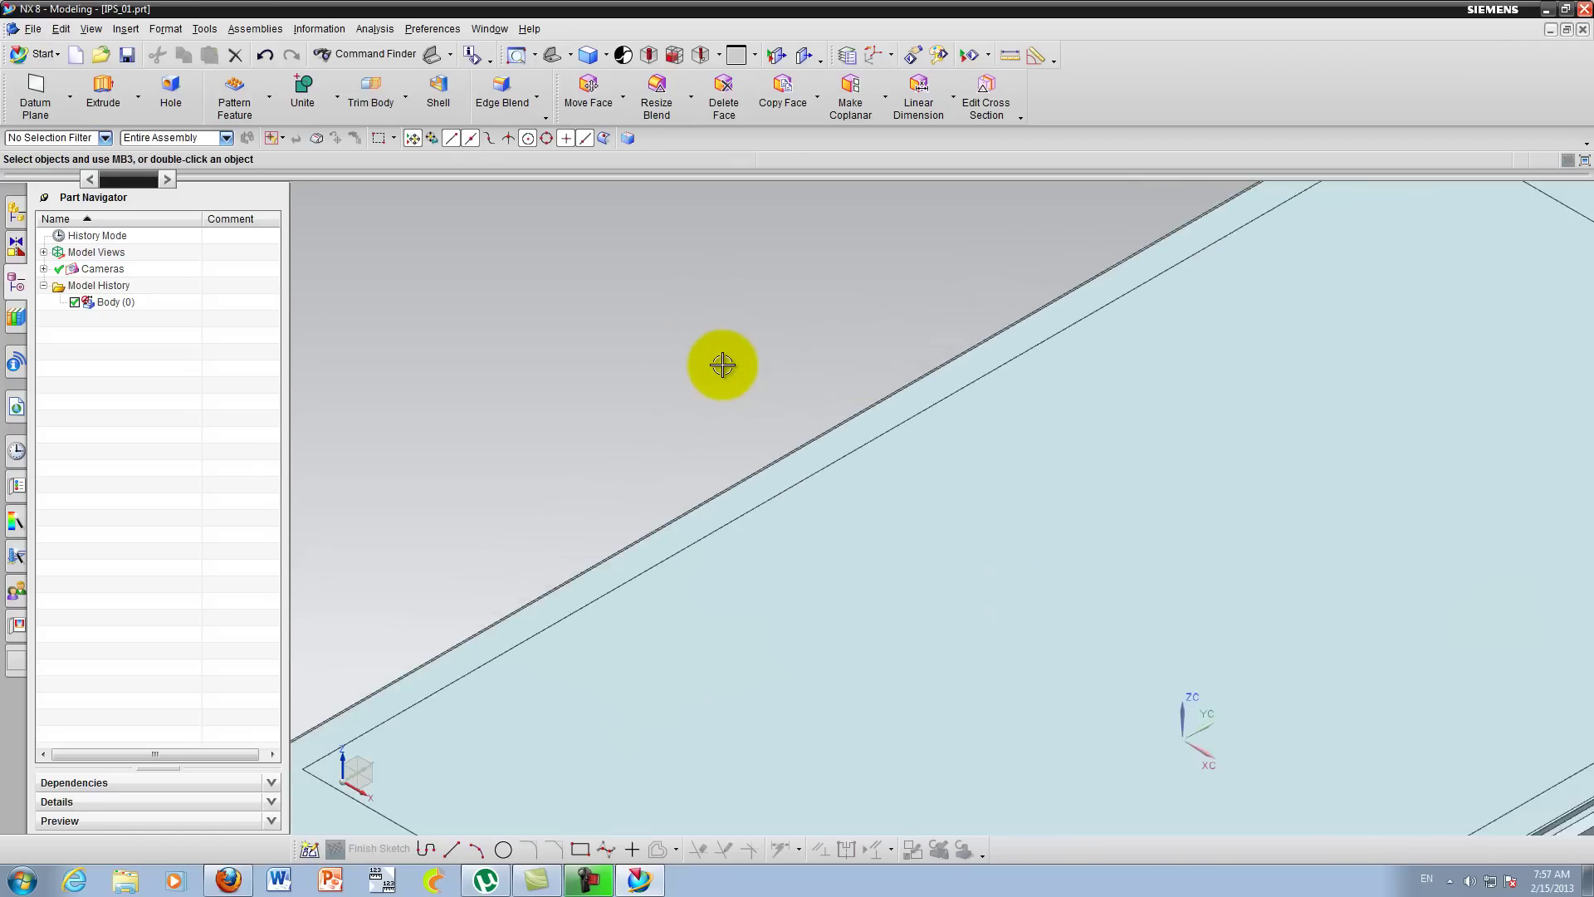
scroll(722, 365, down, 6)
scroll(616, 462, up, 3)
scroll(615, 463, down, 4)
scroll(623, 415, down, 1)
scroll(628, 471, up, 3)
scroll(628, 471, down, 3)
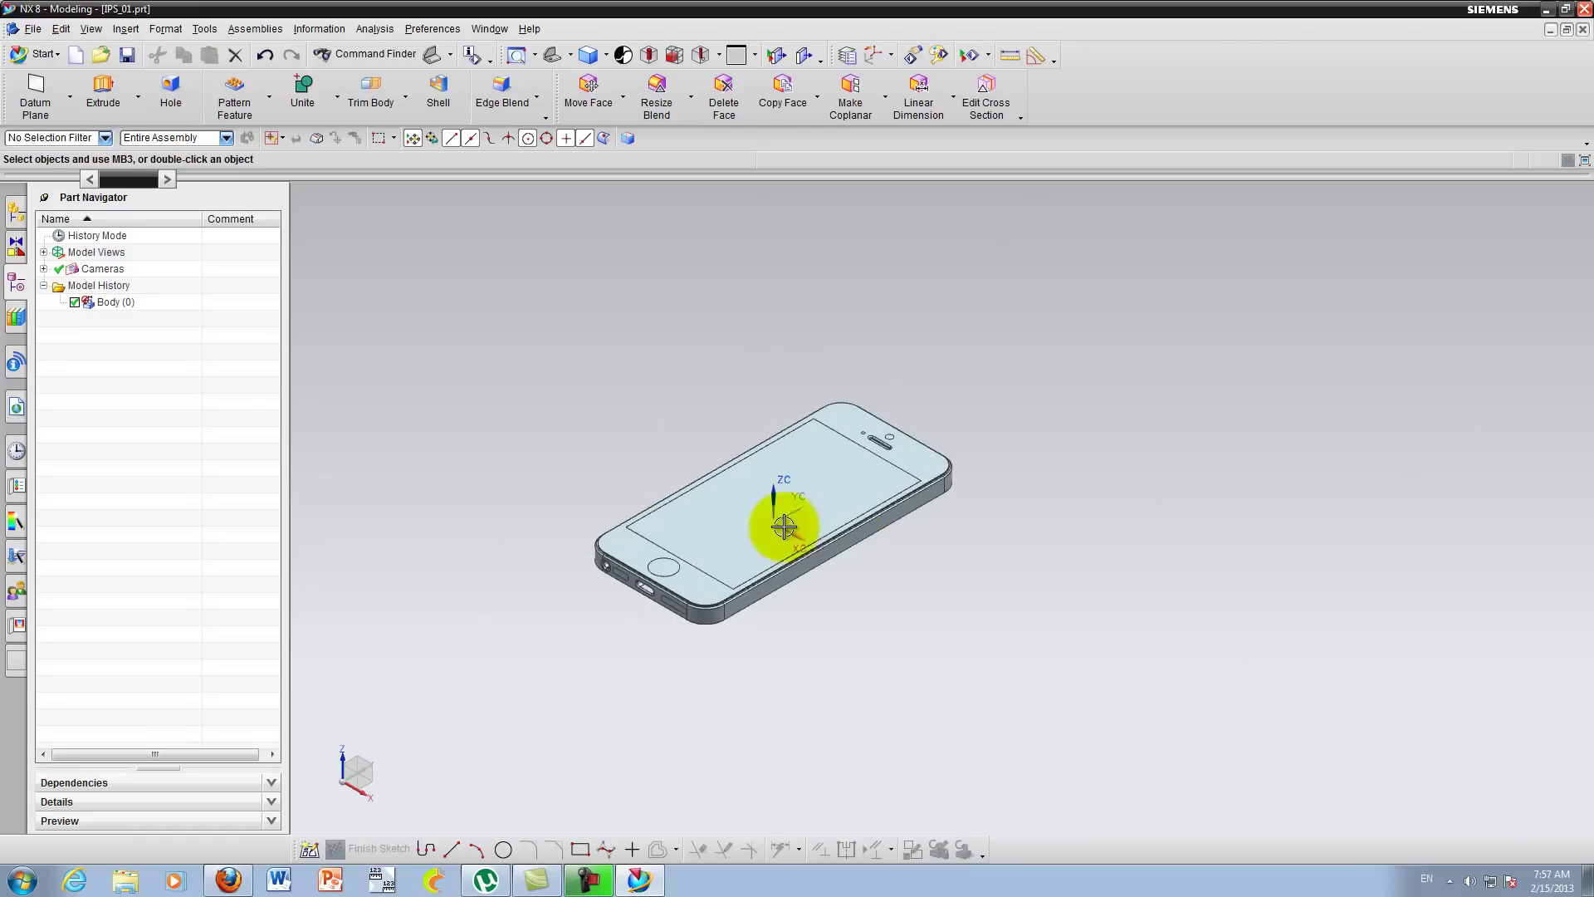
scroll(772, 526, up, 7)
scroll(761, 530, down, 4)
scroll(762, 531, down, 2)
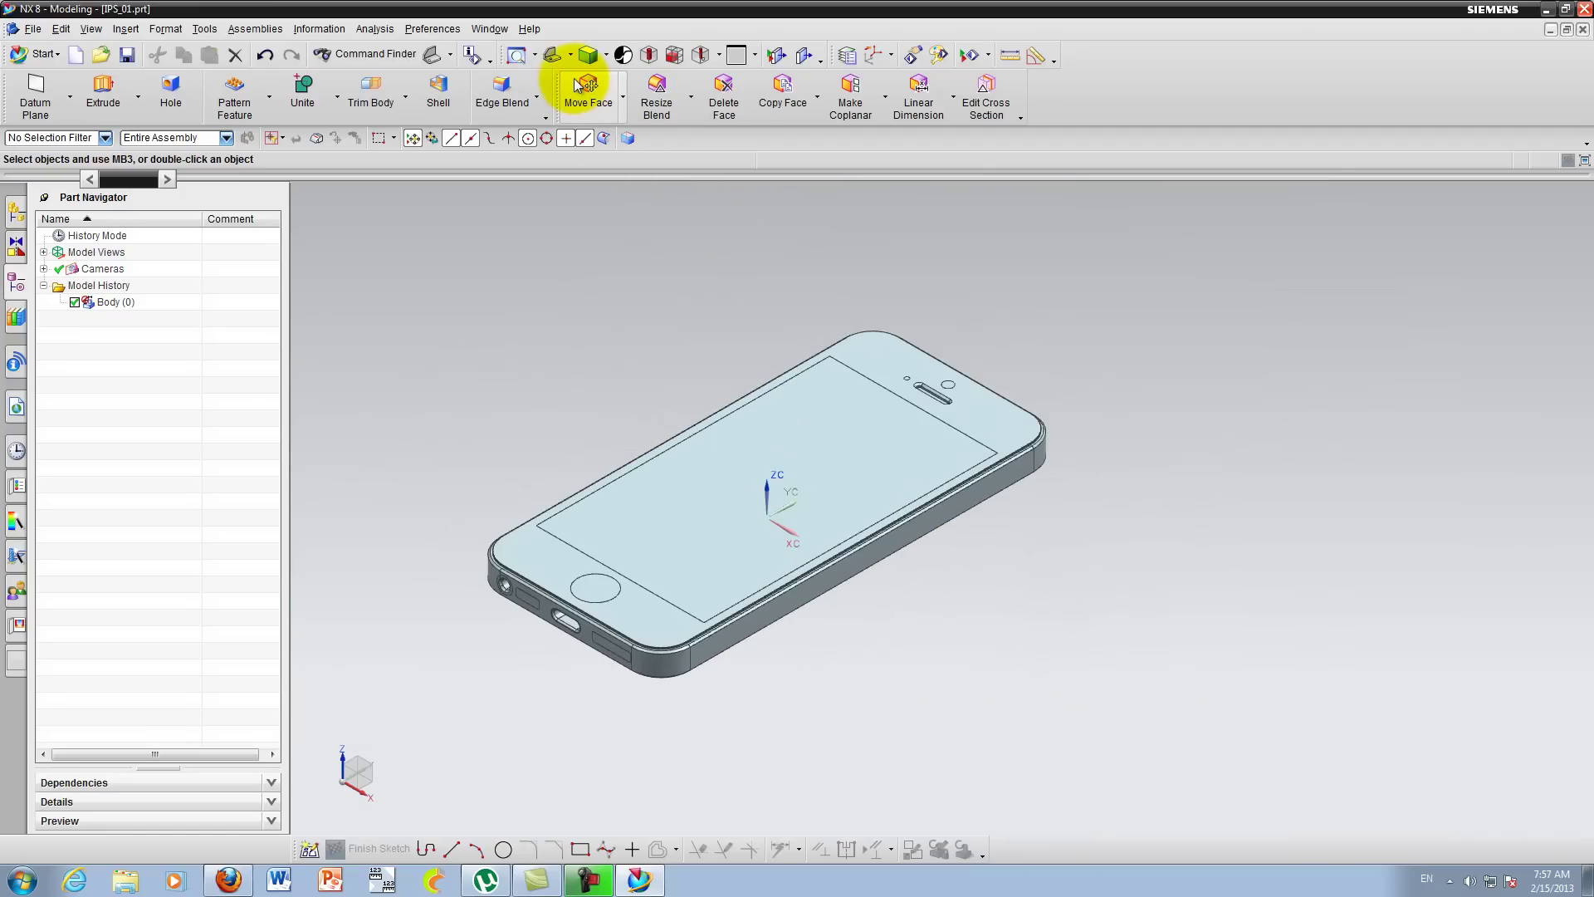
click(536, 56)
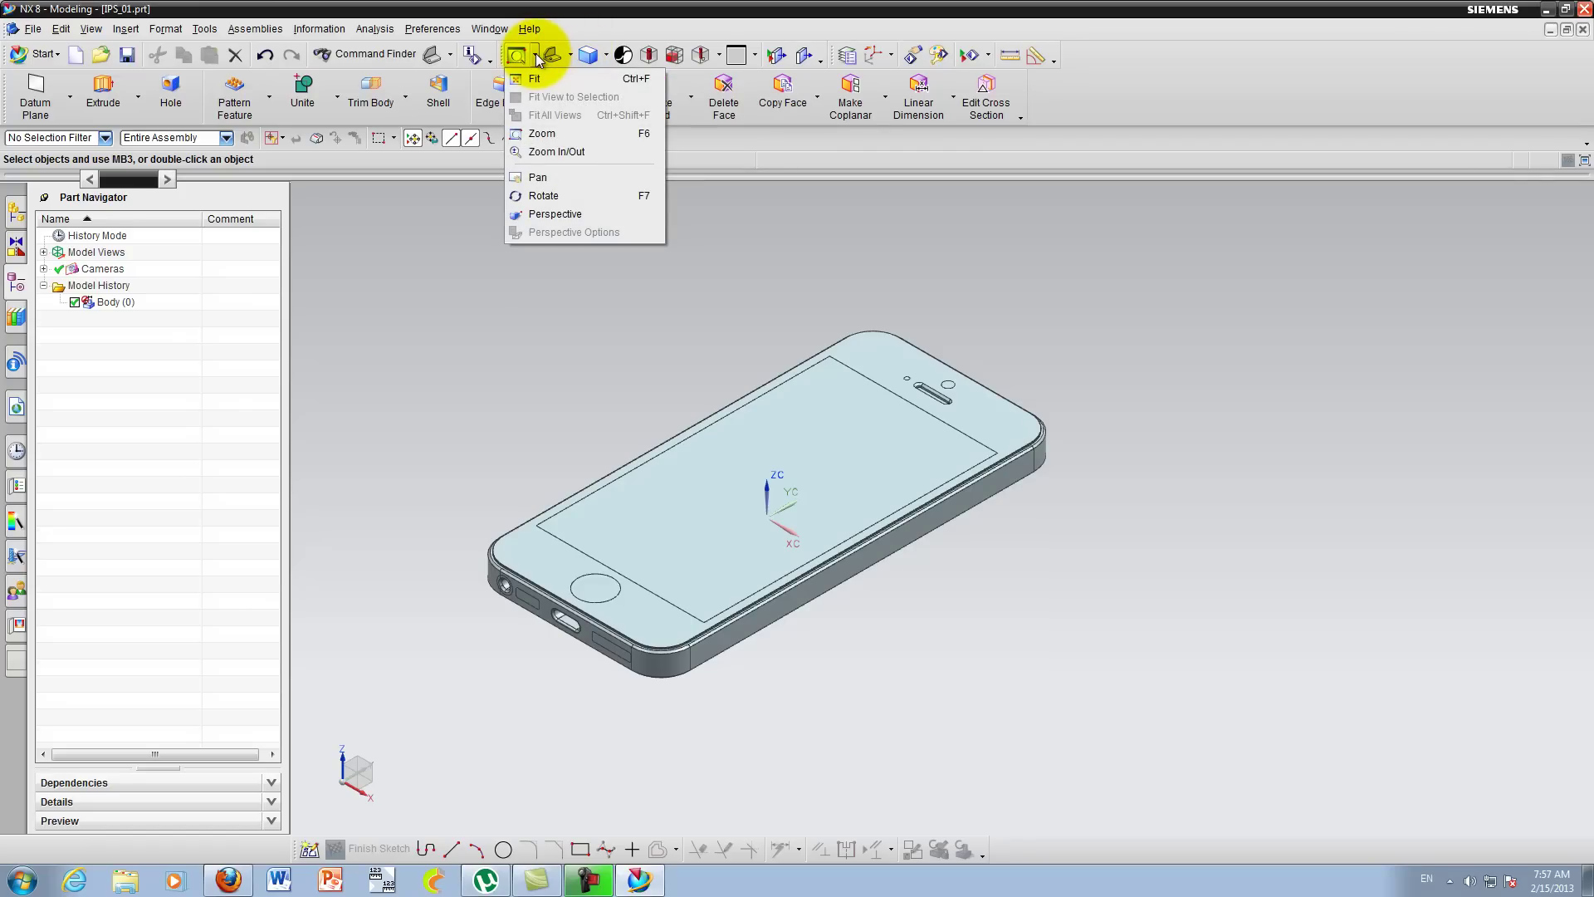
Step: Pan the phone around, leaving it at the same size slightly left of centre
click(543, 177)
mouse_move(544, 183)
mouse_down()
mouse_move(573, 409)
mouse_move(676, 310)
mouse_move(542, 425)
mouse_up()
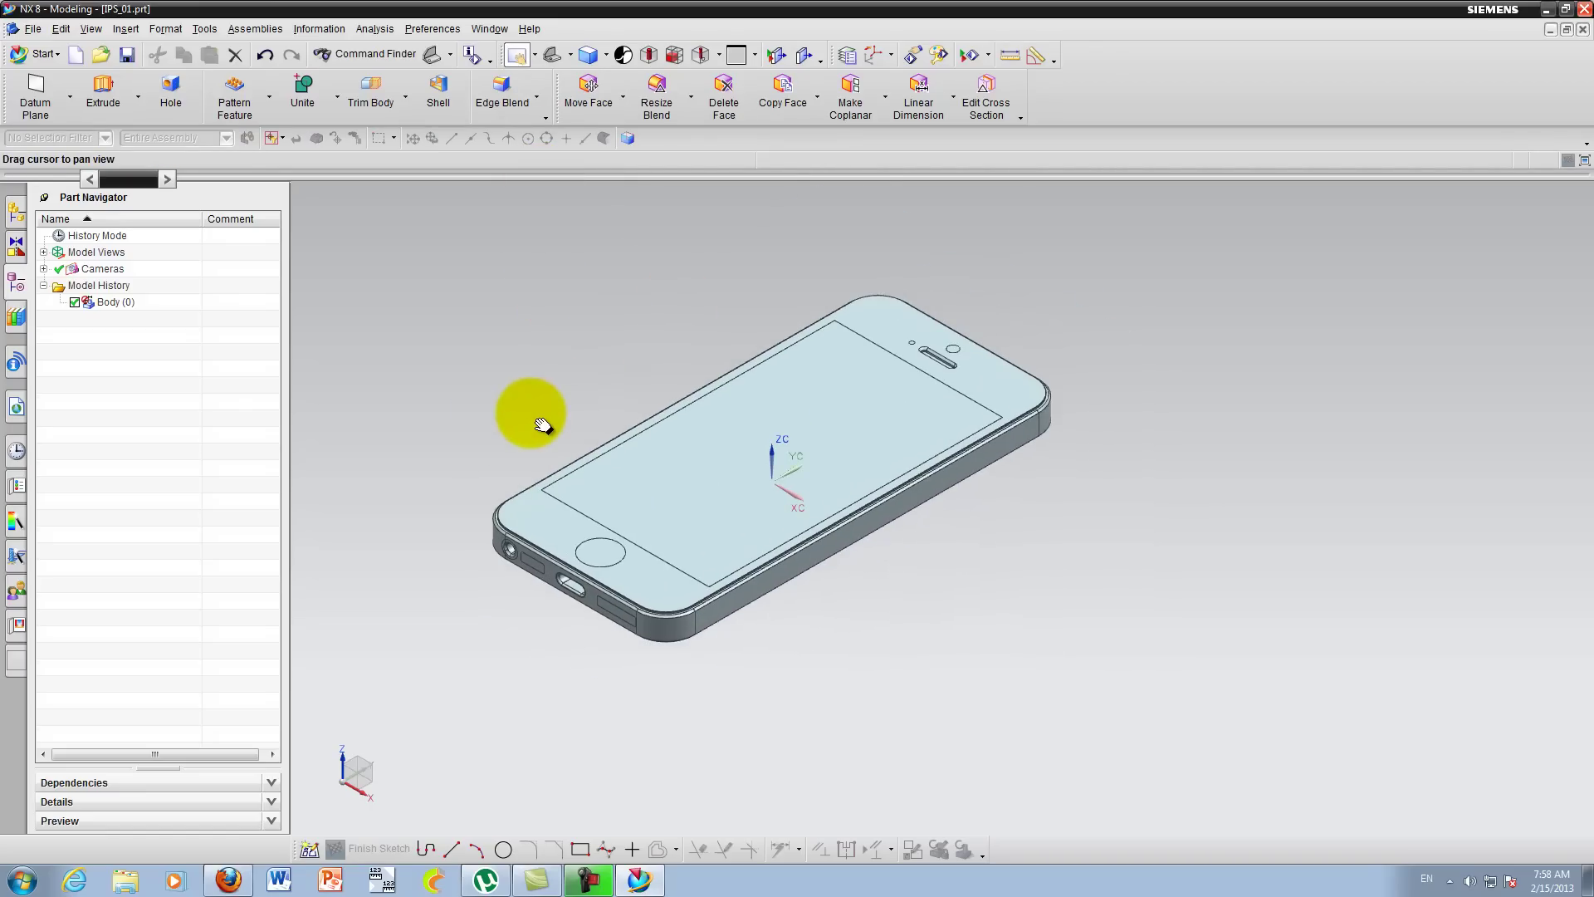
key(Escape)
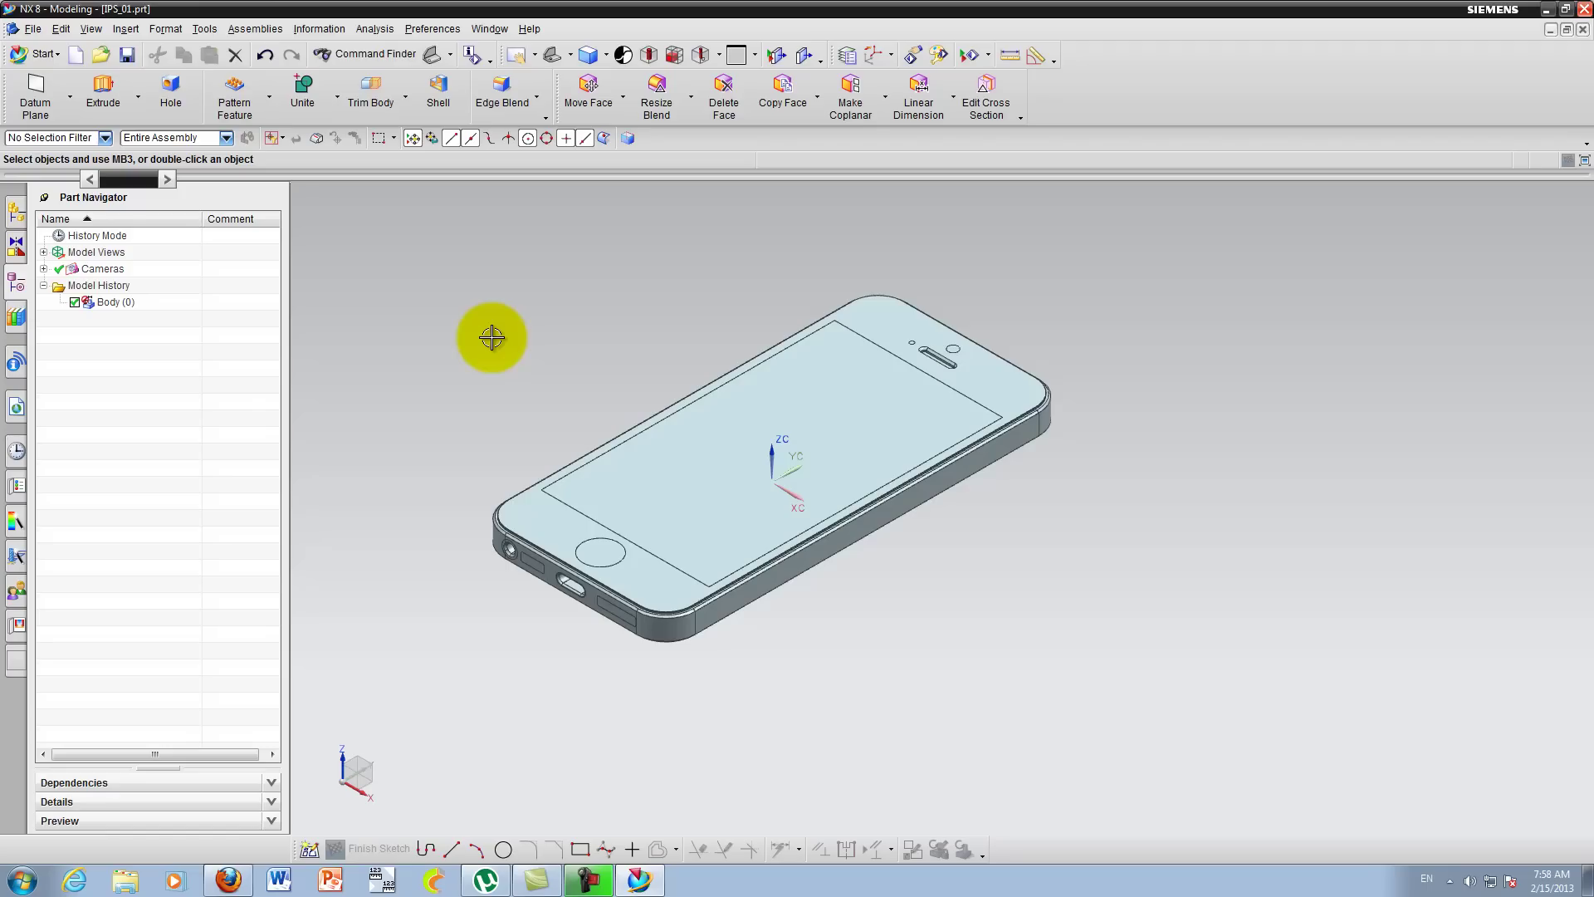
mouse_move(491, 338)
shift+middle_down()
mouse_move(700, 313)
mouse_move(447, 378)
mouse_move(588, 479)
mouse_move(606, 464)
mouse_move(528, 379)
mouse_move(947, 332)
mouse_move(331, 366)
mouse_move(434, 324)
mouse_move(470, 342)
shift+middle_up()
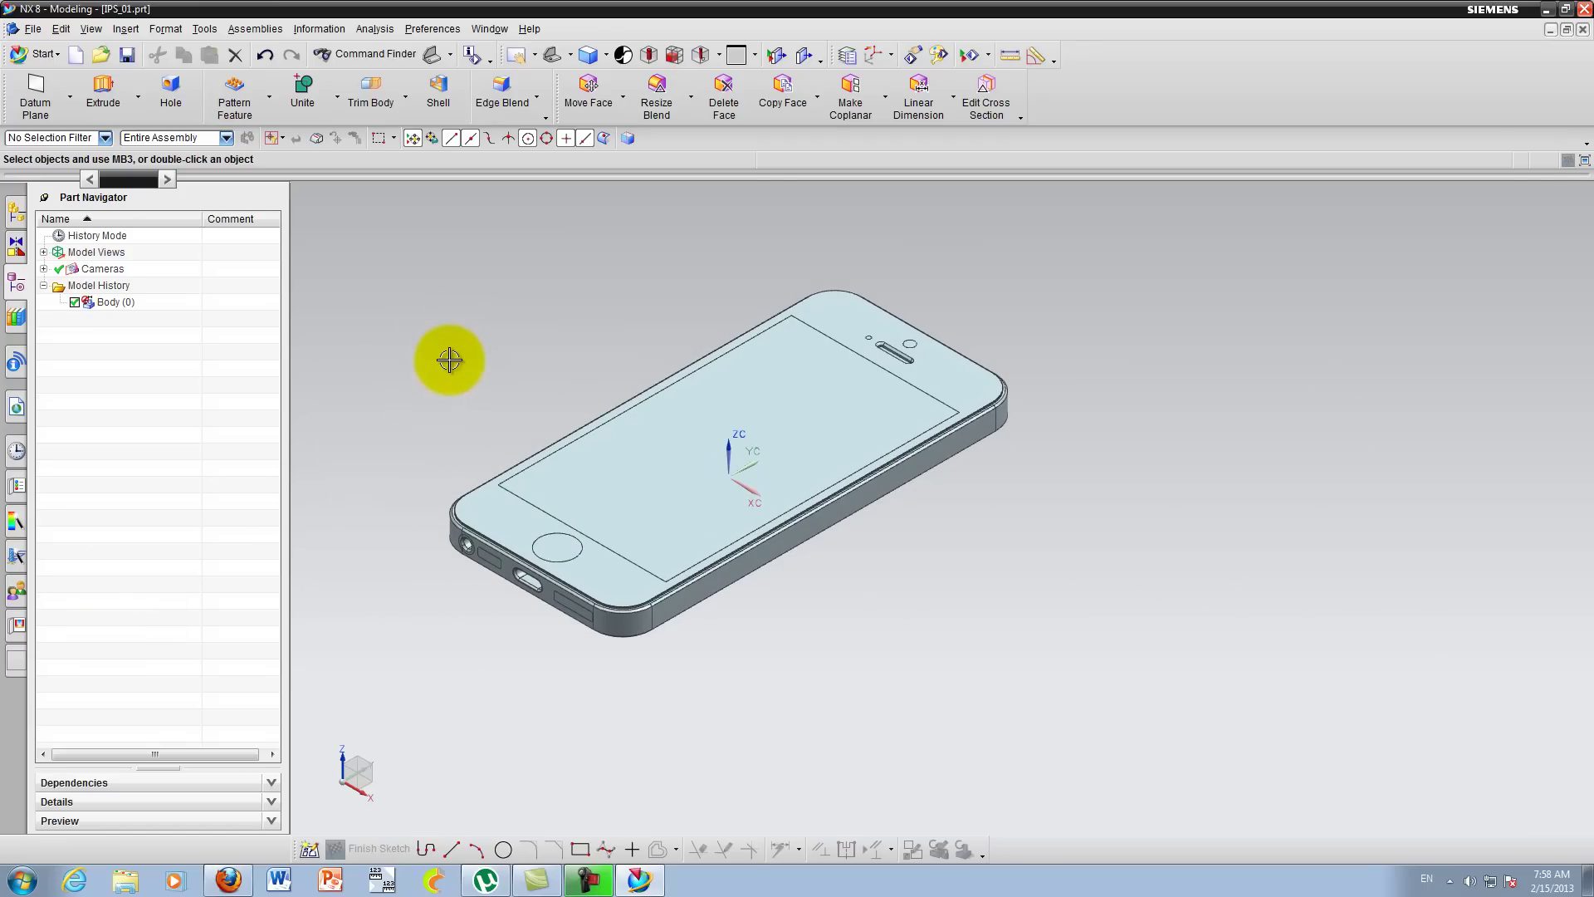
Step: Pan and zoom the phone, orbiting it flatter and then to a steep angle
scroll(449, 331, up, 2)
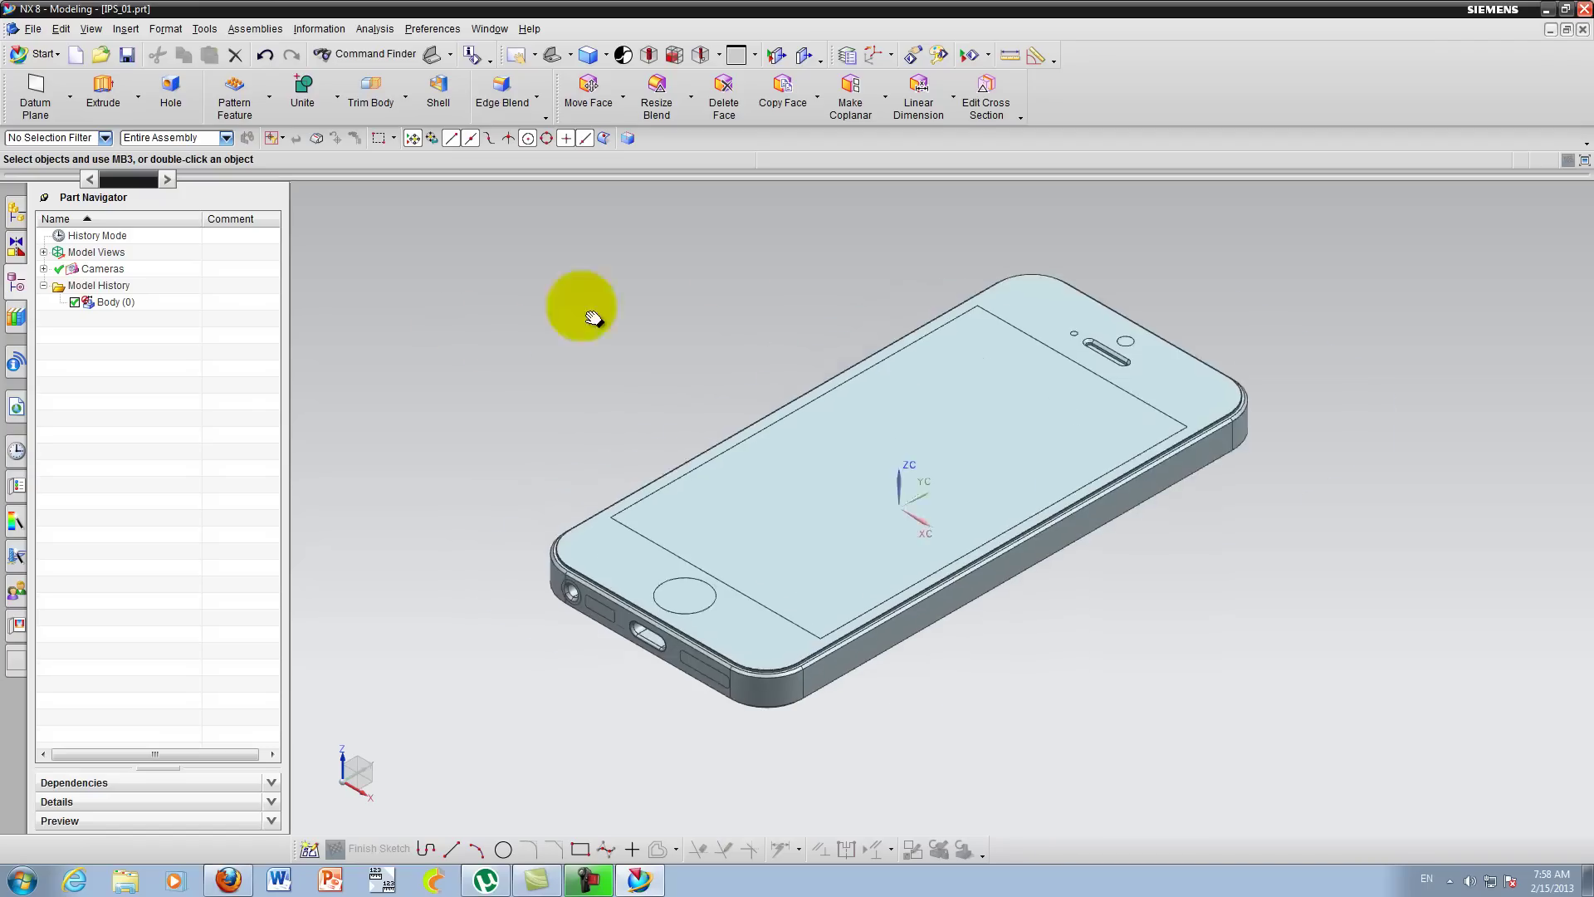
mouse_move(450, 330)
shift+middle_down()
mouse_move(459, 181)
mouse_move(758, 367)
mouse_move(943, 321)
mouse_move(697, 409)
mouse_move(719, 264)
mouse_move(665, 291)
mouse_move(703, 265)
shift+middle_up()
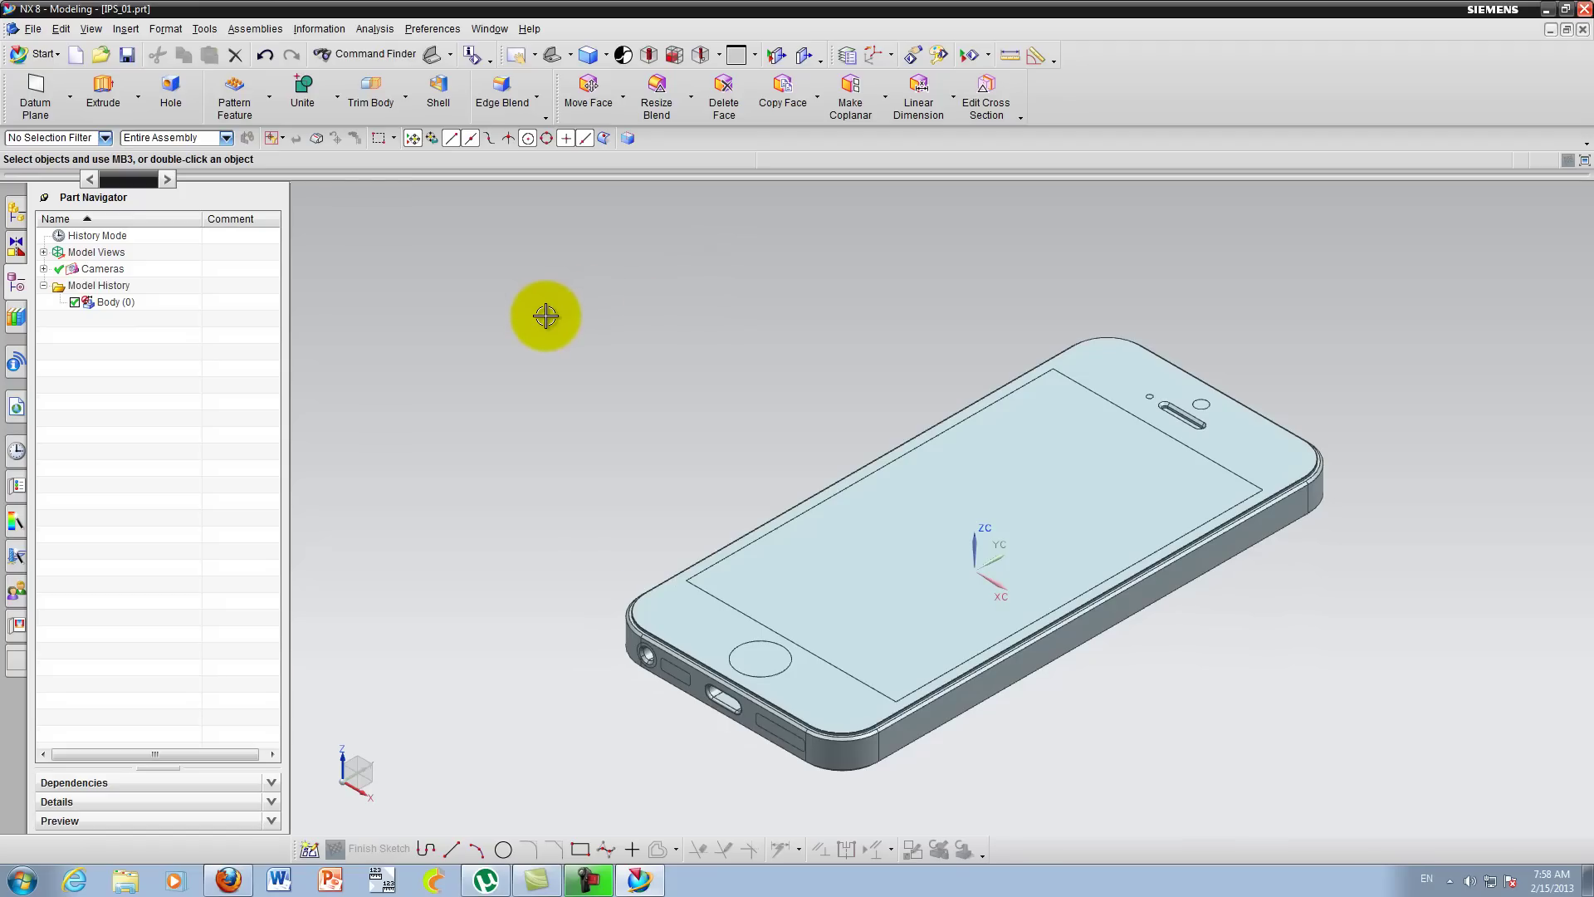
mouse_move(546, 355)
middle_down()
mouse_move(569, 363)
mouse_move(508, 337)
mouse_move(686, 376)
mouse_move(559, 371)
mouse_move(587, 473)
mouse_move(651, 391)
mouse_move(569, 377)
mouse_move(598, 342)
middle_up()
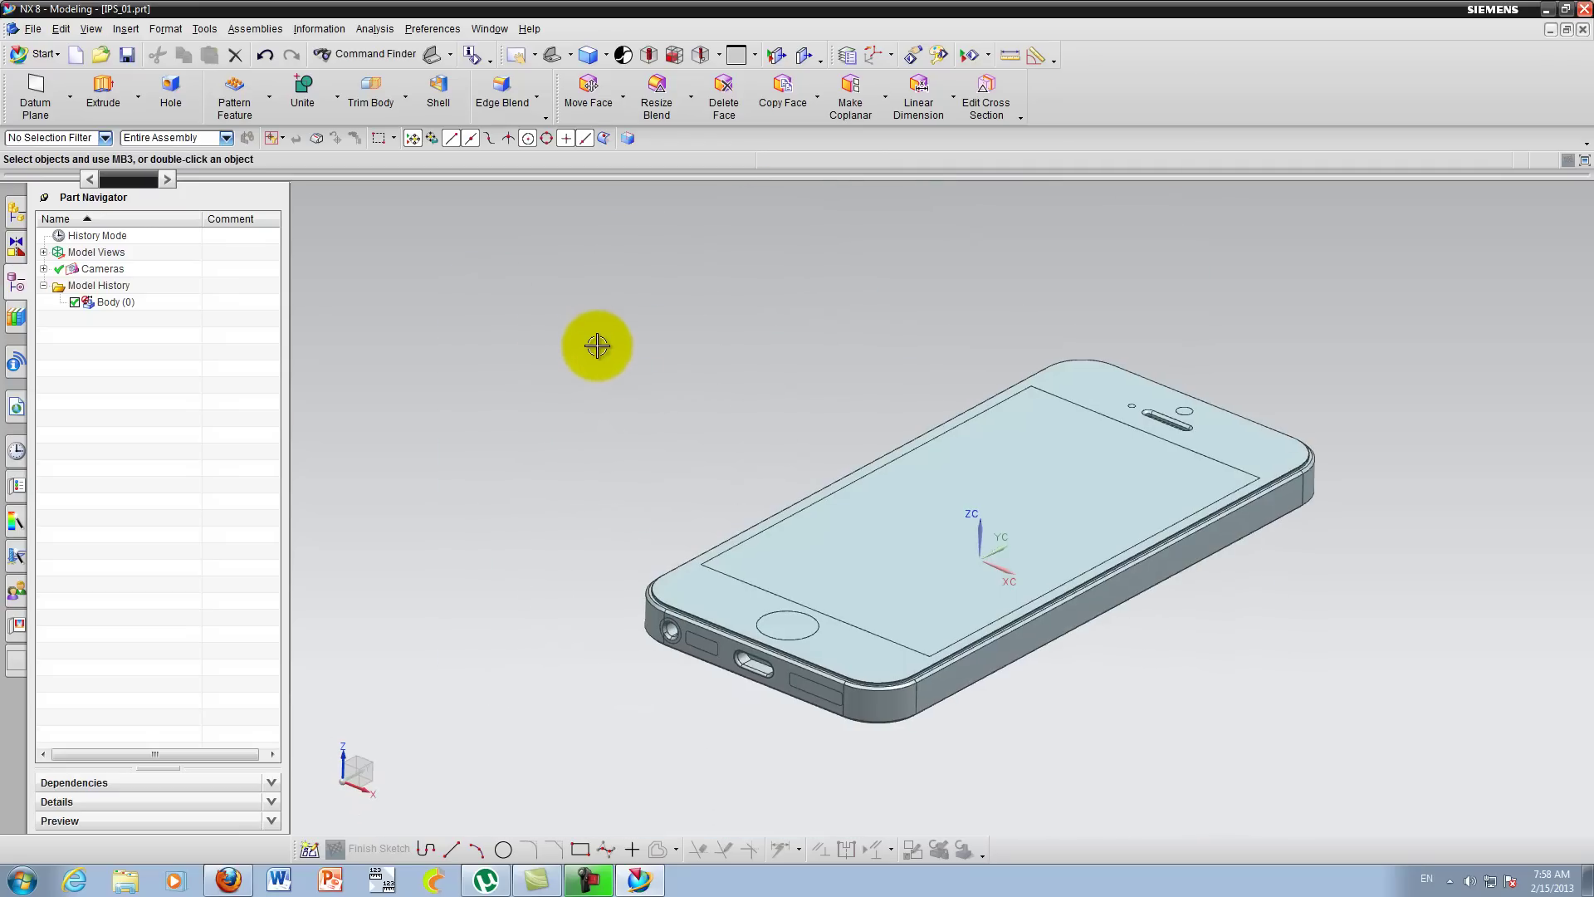
scroll(595, 373, up, 2)
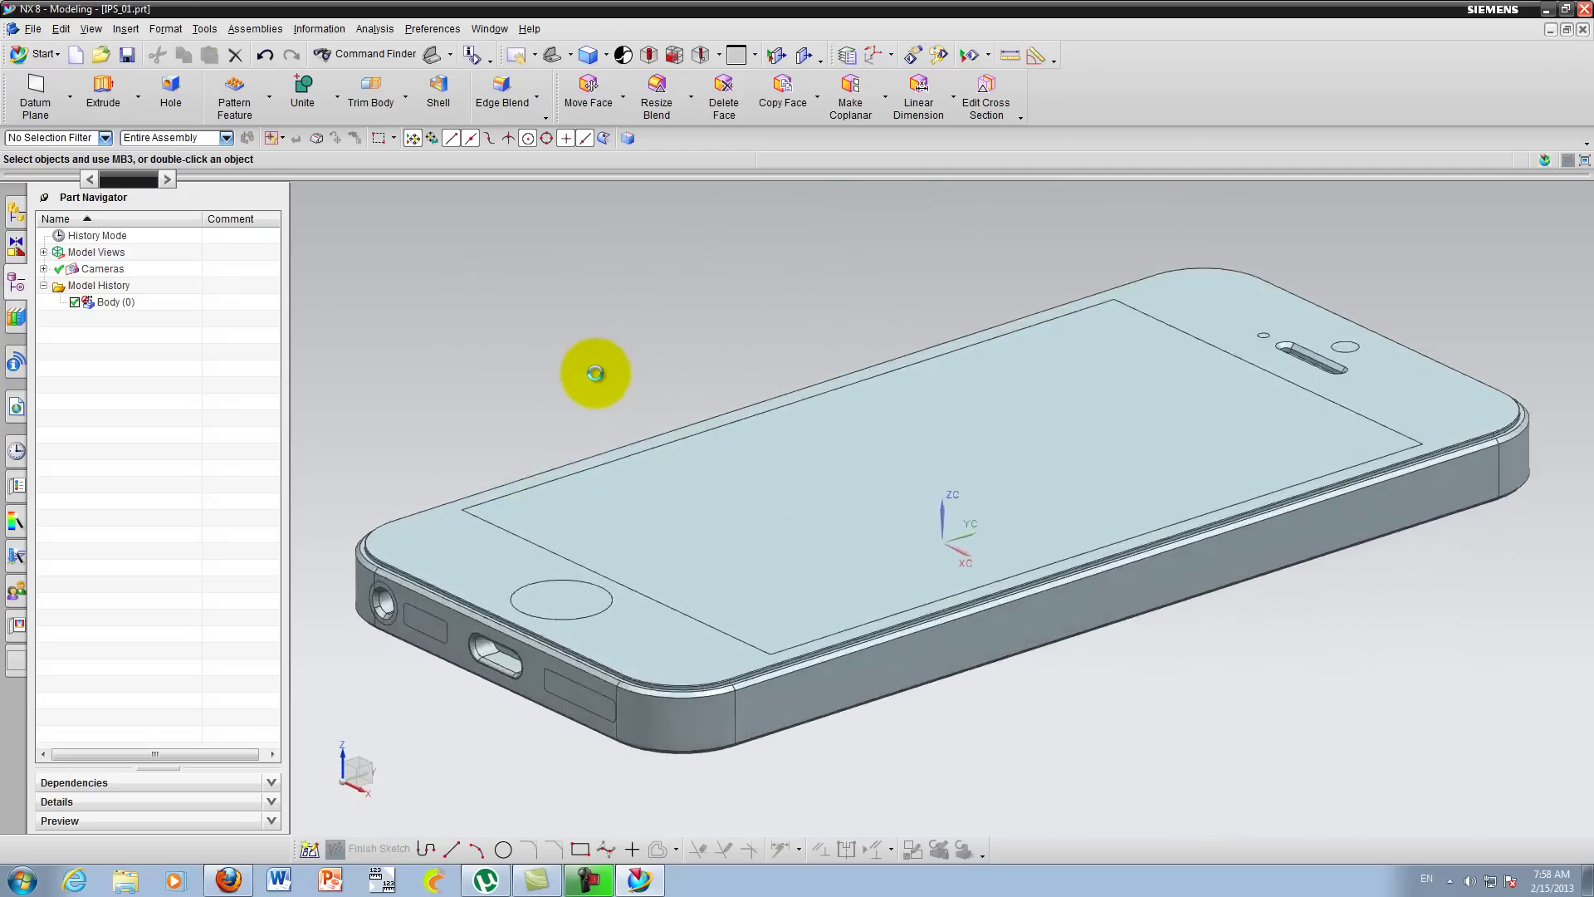
scroll(595, 373, up, 2)
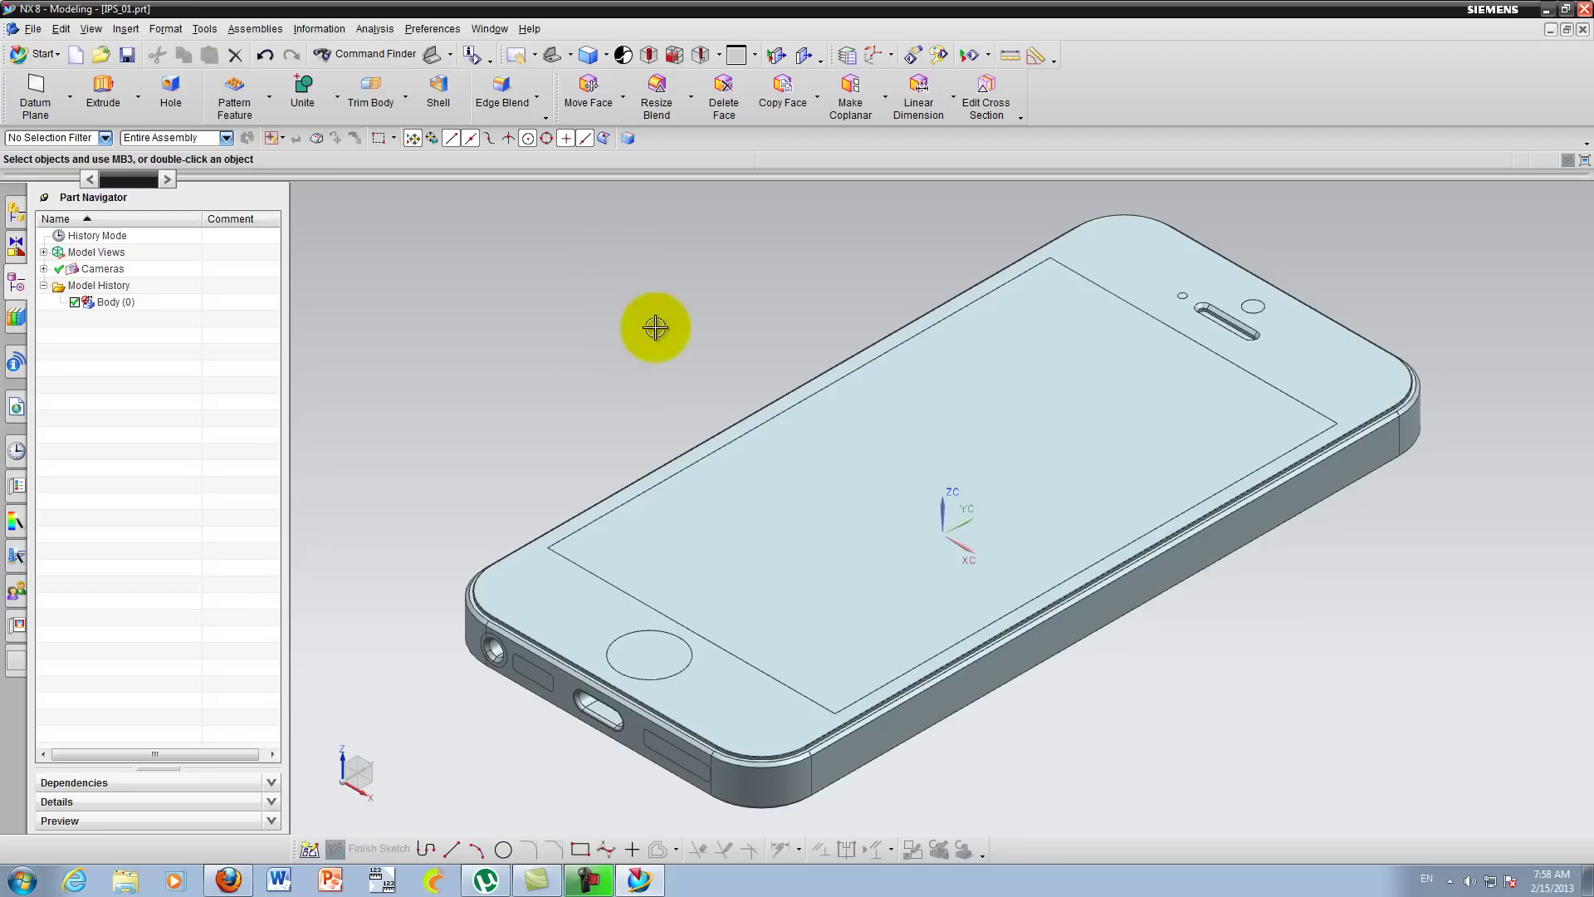
scroll(669, 391, down, 3)
scroll(669, 391, up, 3)
scroll(669, 391, down, 1)
scroll(670, 391, down, 2)
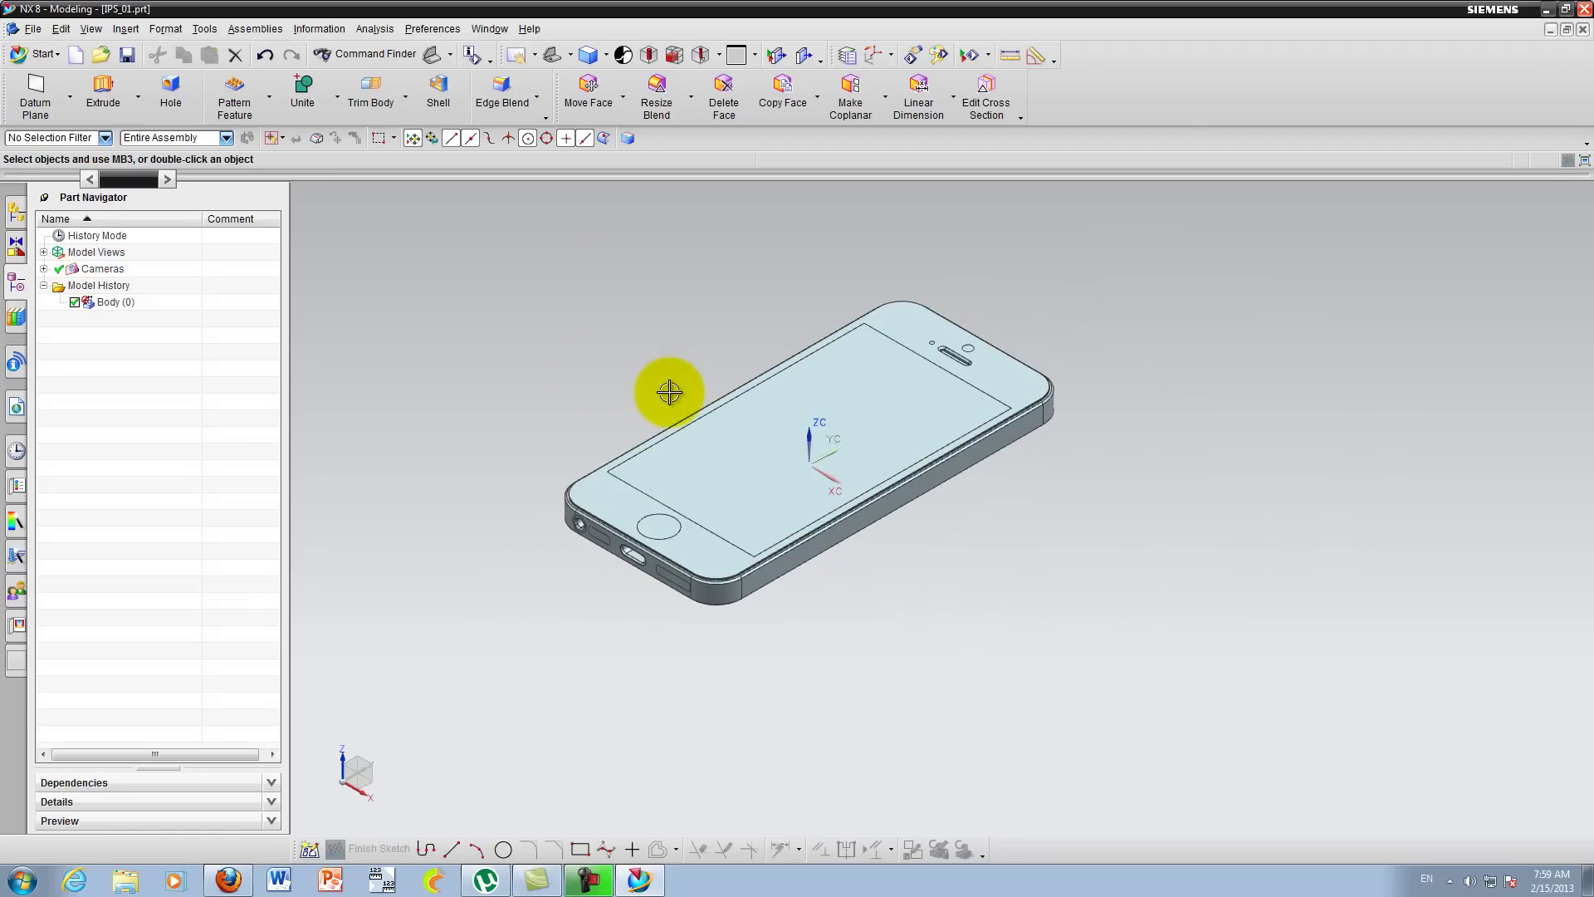
mouse_move(624, 432)
shift+middle_down()
mouse_move(758, 302)
mouse_move(711, 380)
mouse_move(612, 366)
mouse_move(708, 340)
mouse_move(758, 285)
mouse_move(608, 371)
shift+middle_up()
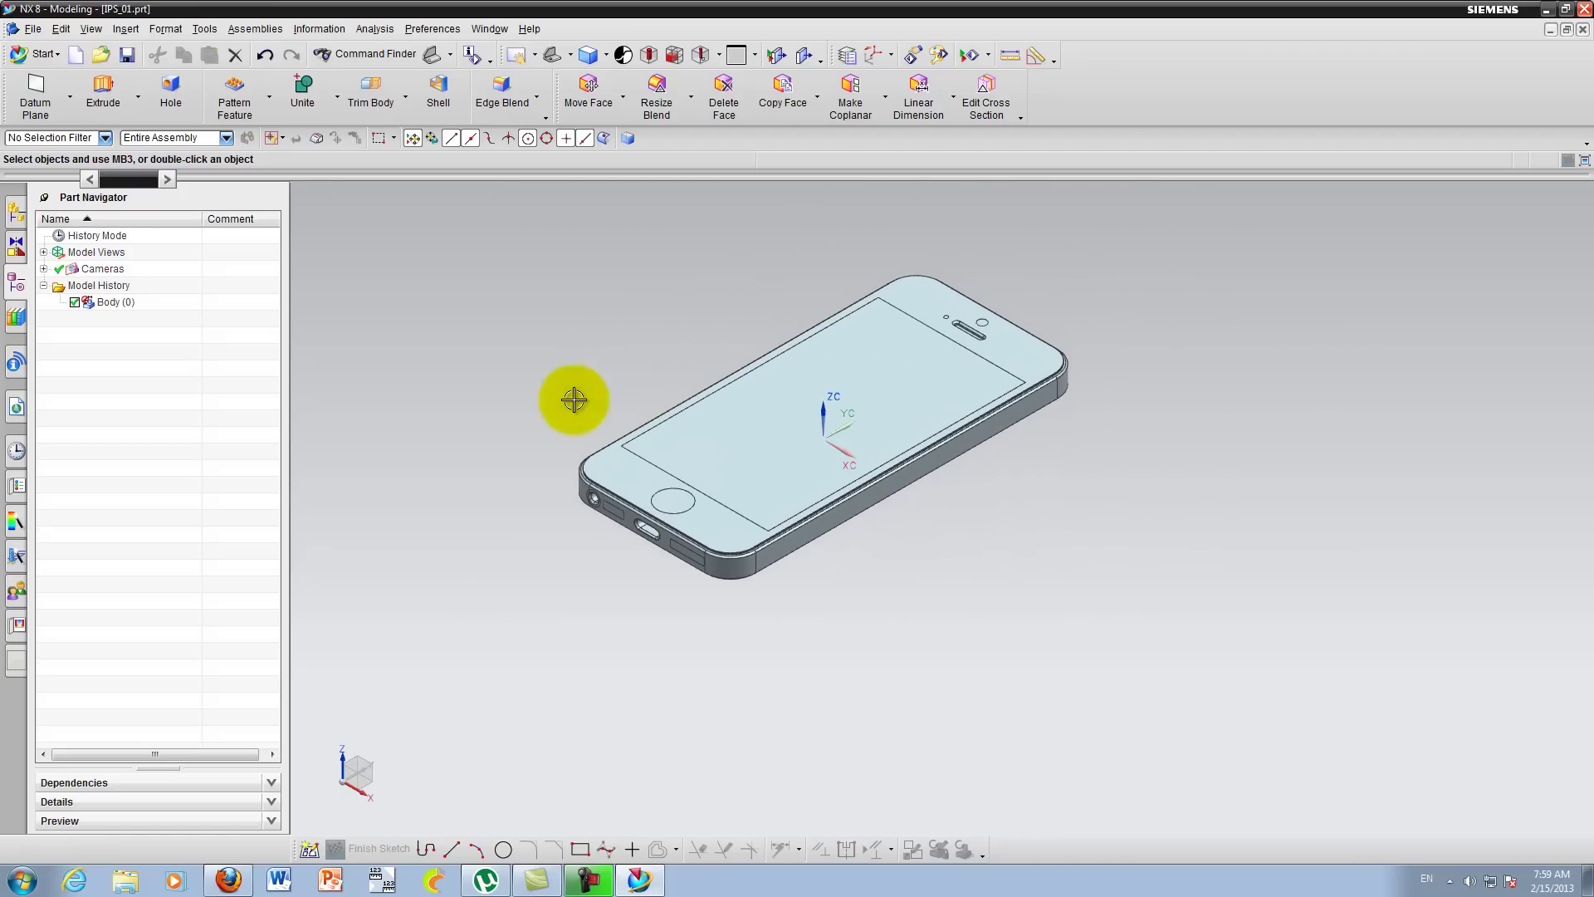
mouse_move(567, 456)
middle_down()
mouse_move(640, 427)
mouse_move(526, 348)
mouse_move(610, 413)
mouse_move(630, 399)
mouse_move(612, 366)
mouse_move(667, 460)
mouse_move(569, 451)
middle_up()
Step: Orbit the phone to side-edge and landscape oblique views, then pan it up-left
scroll(622, 413, up, 5)
scroll(622, 412, down, 3)
scroll(569, 451, down, 1)
scroll(533, 473, down, 4)
mouse_move(547, 373)
middle_down()
mouse_move(588, 487)
mouse_move(569, 416)
mouse_move(540, 427)
mouse_move(551, 381)
mouse_move(595, 416)
mouse_move(551, 455)
mouse_move(626, 644)
middle_up()
scroll(552, 388, up, 5)
scroll(655, 555, down, 5)
mouse_move(667, 466)
middle_down()
mouse_move(626, 502)
mouse_move(601, 456)
middle_up()
scroll(602, 455, up, 5)
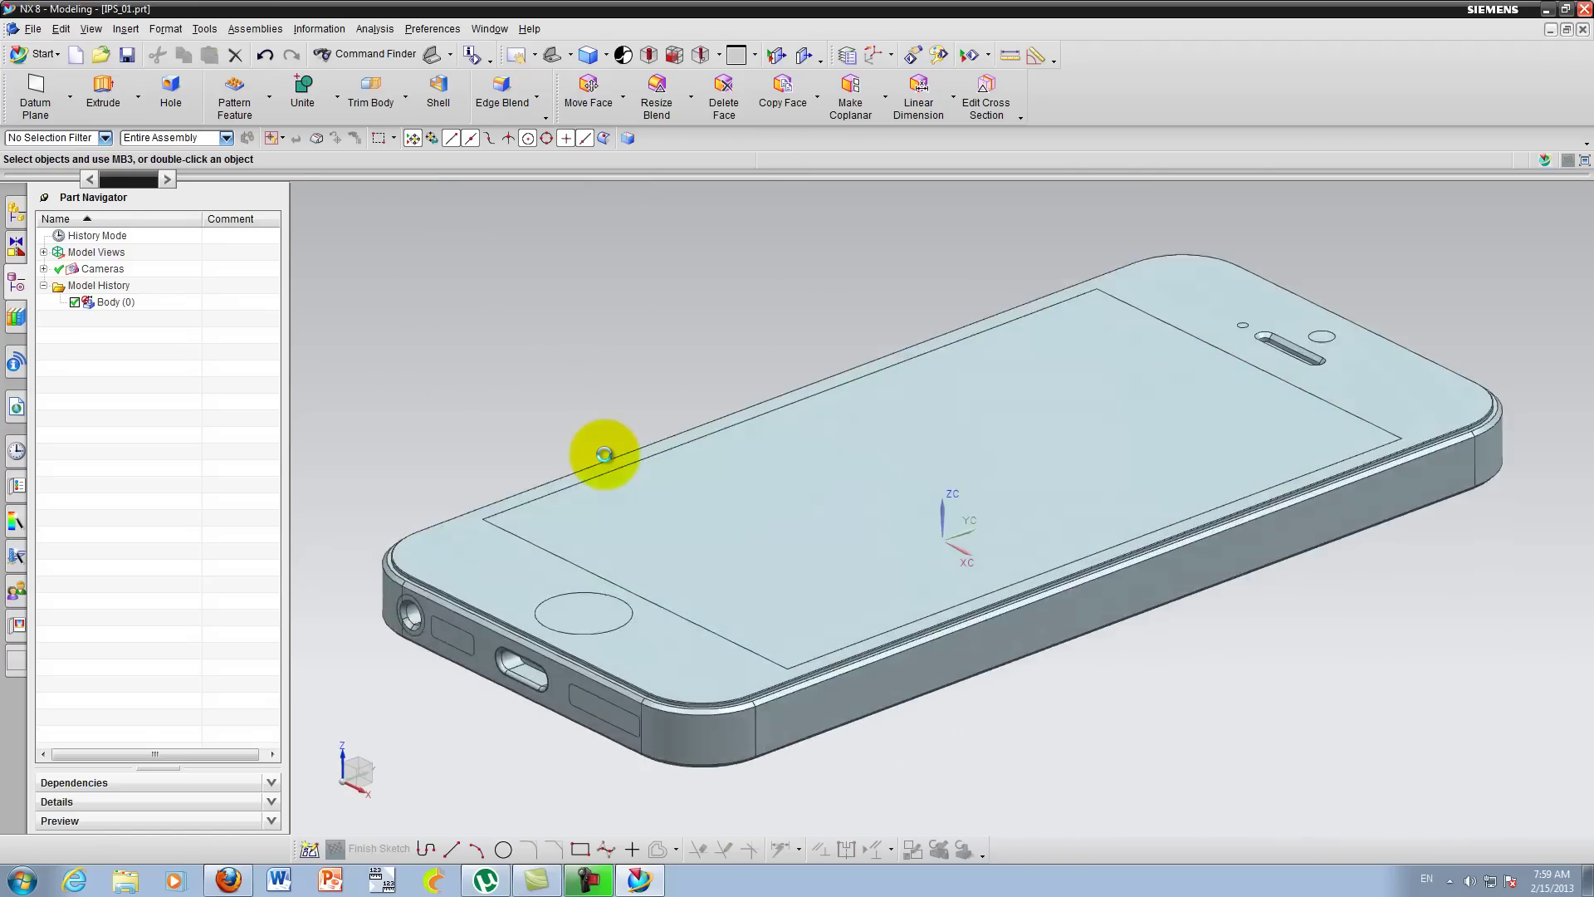
scroll(1220, 473, up, 2)
scroll(1221, 473, up, 2)
scroll(1213, 491, down, 5)
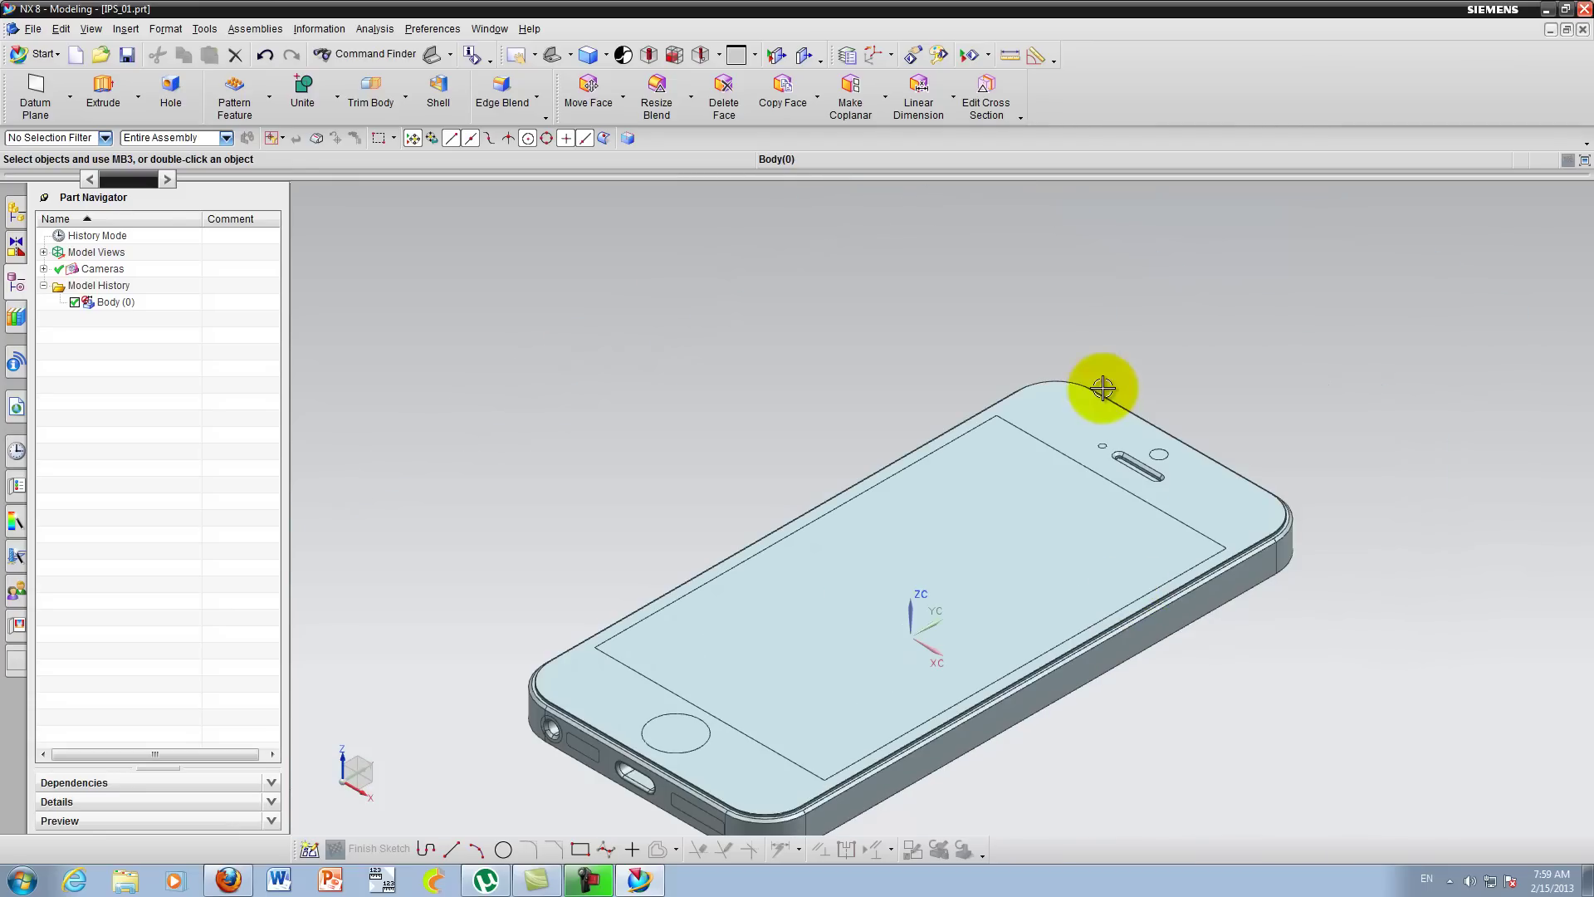
shift+middle_drag(1102, 389, 1001, 329)
Step: Pan the phone model across the graphics window with the Pan tool
click(535, 55)
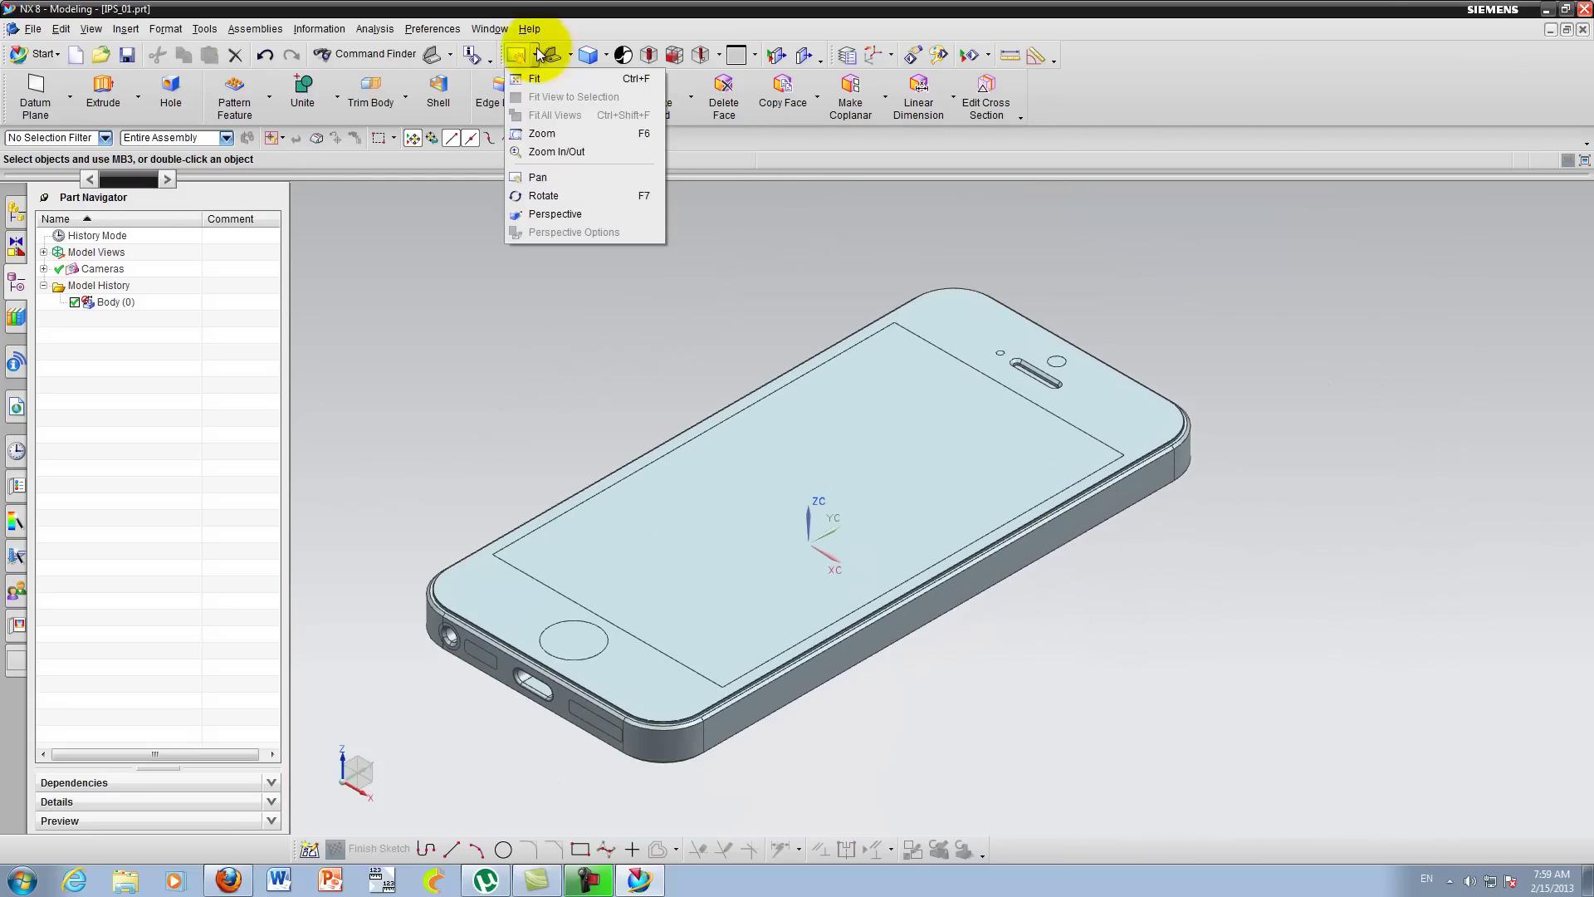
click(551, 181)
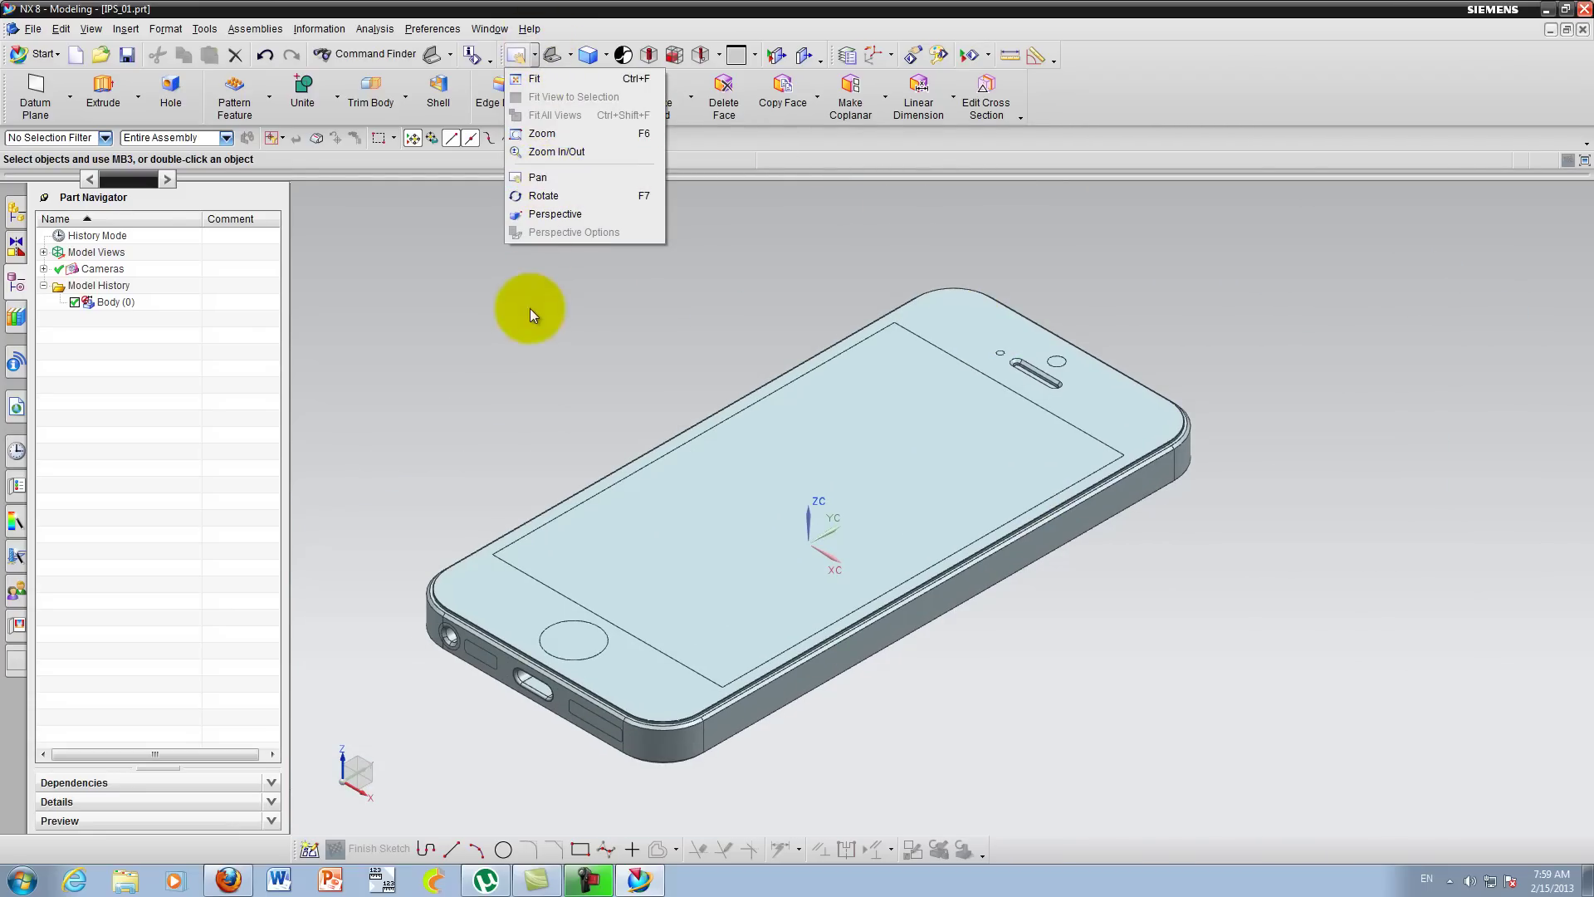
mouse_move(678, 503)
mouse_down()
mouse_move(814, 459)
mouse_move(699, 384)
mouse_up()
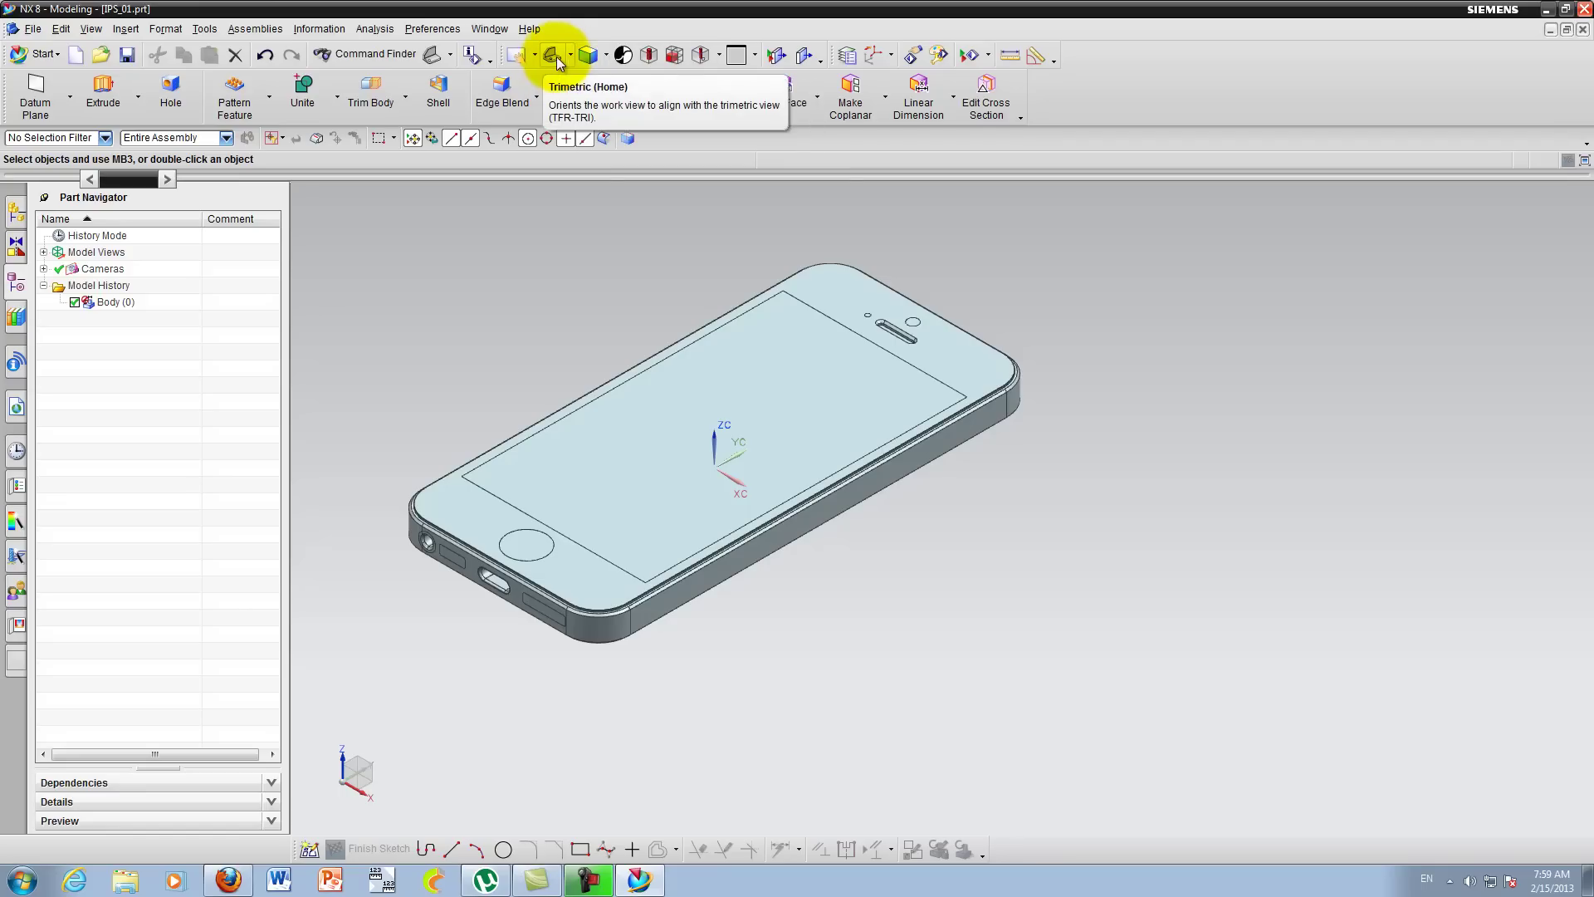
Step: Reset the phone to the Trimetric (Home) view orientation
click(571, 57)
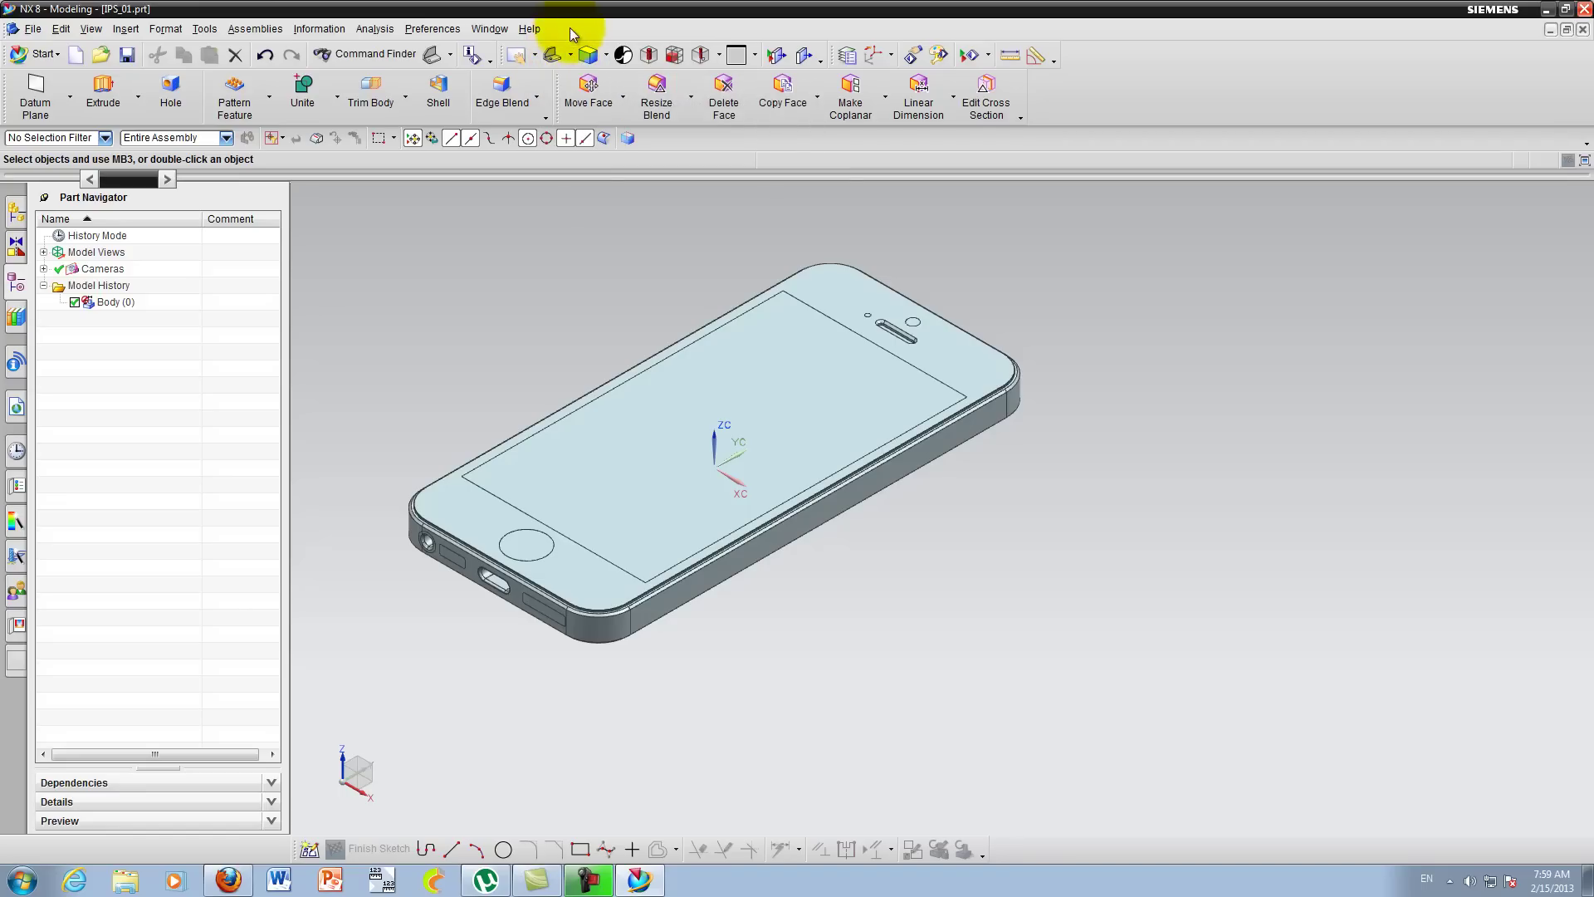
click(572, 56)
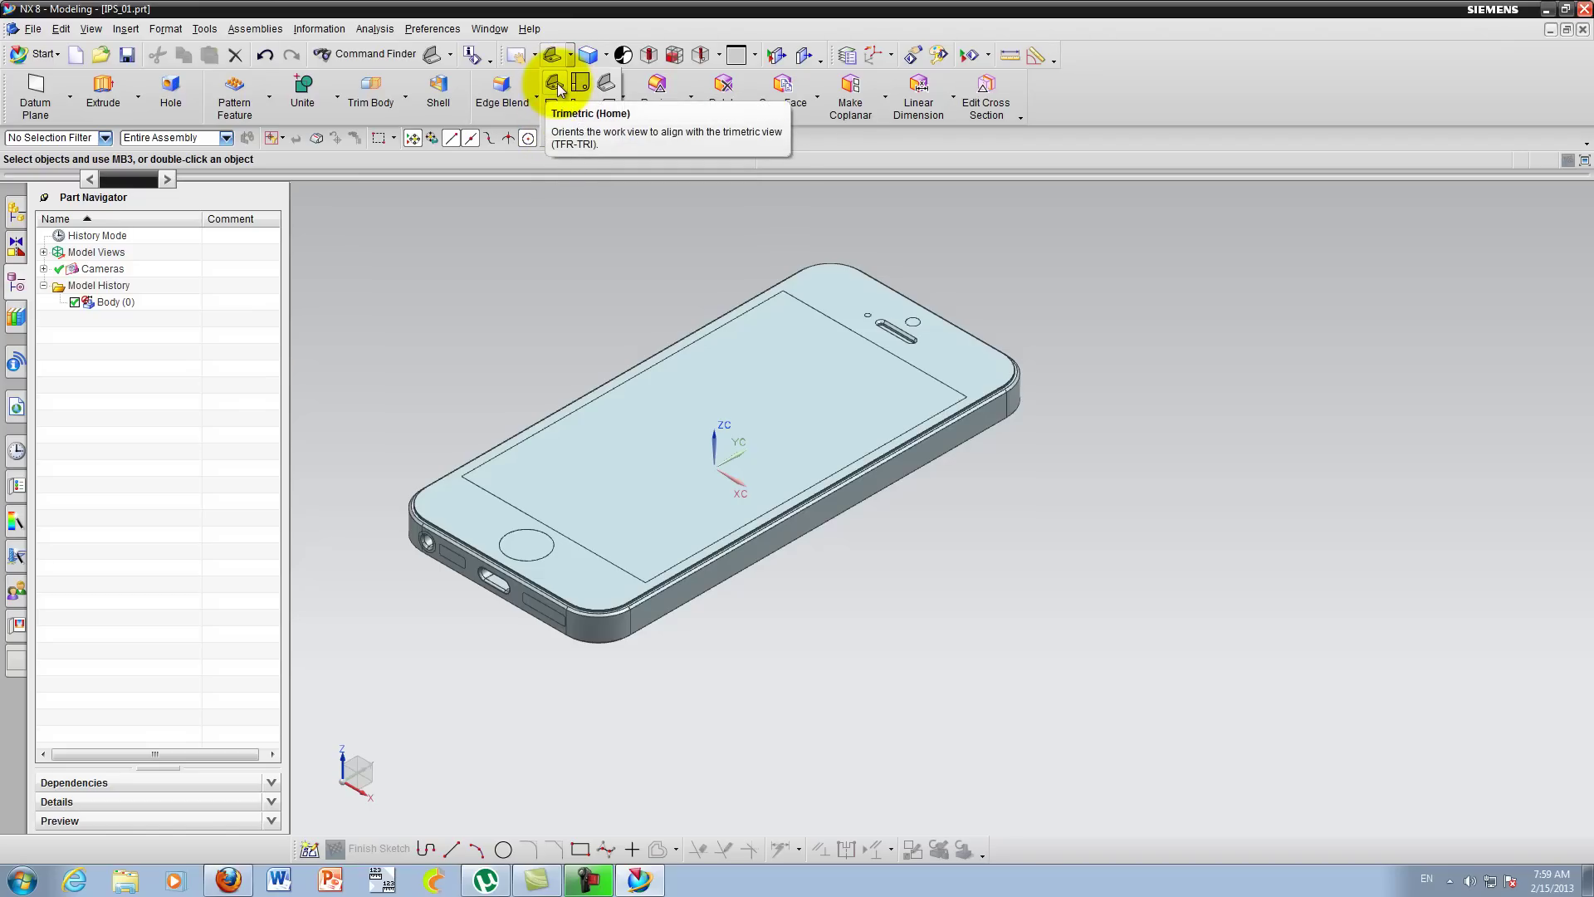
click(556, 86)
click(571, 59)
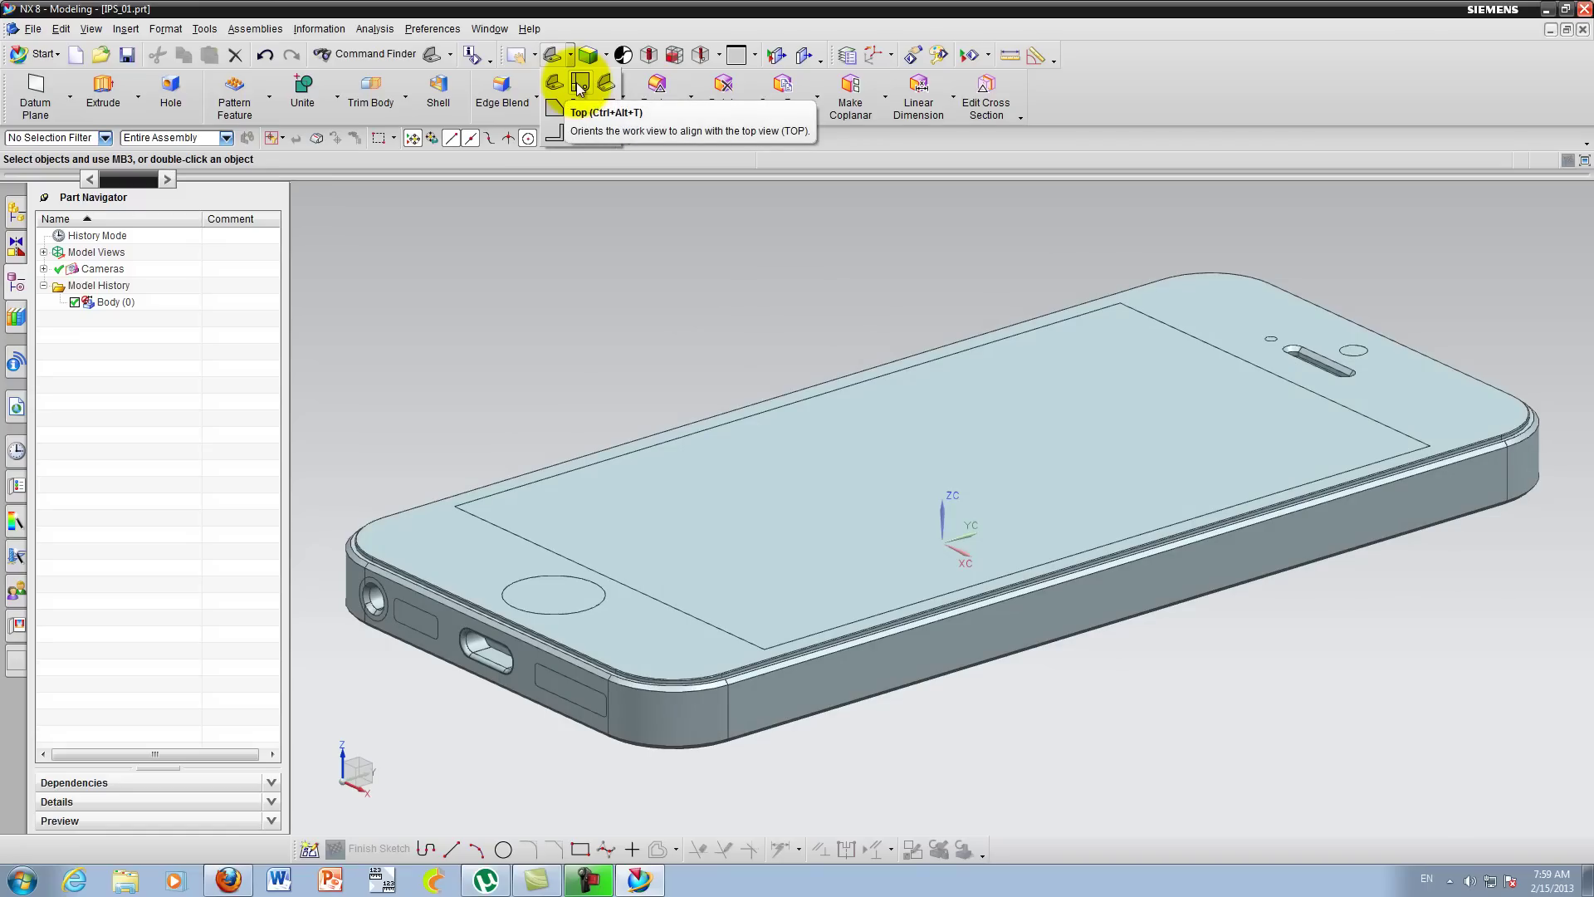
Step: Switch the phone through the Top, Isometric, Left and Front views
click(579, 87)
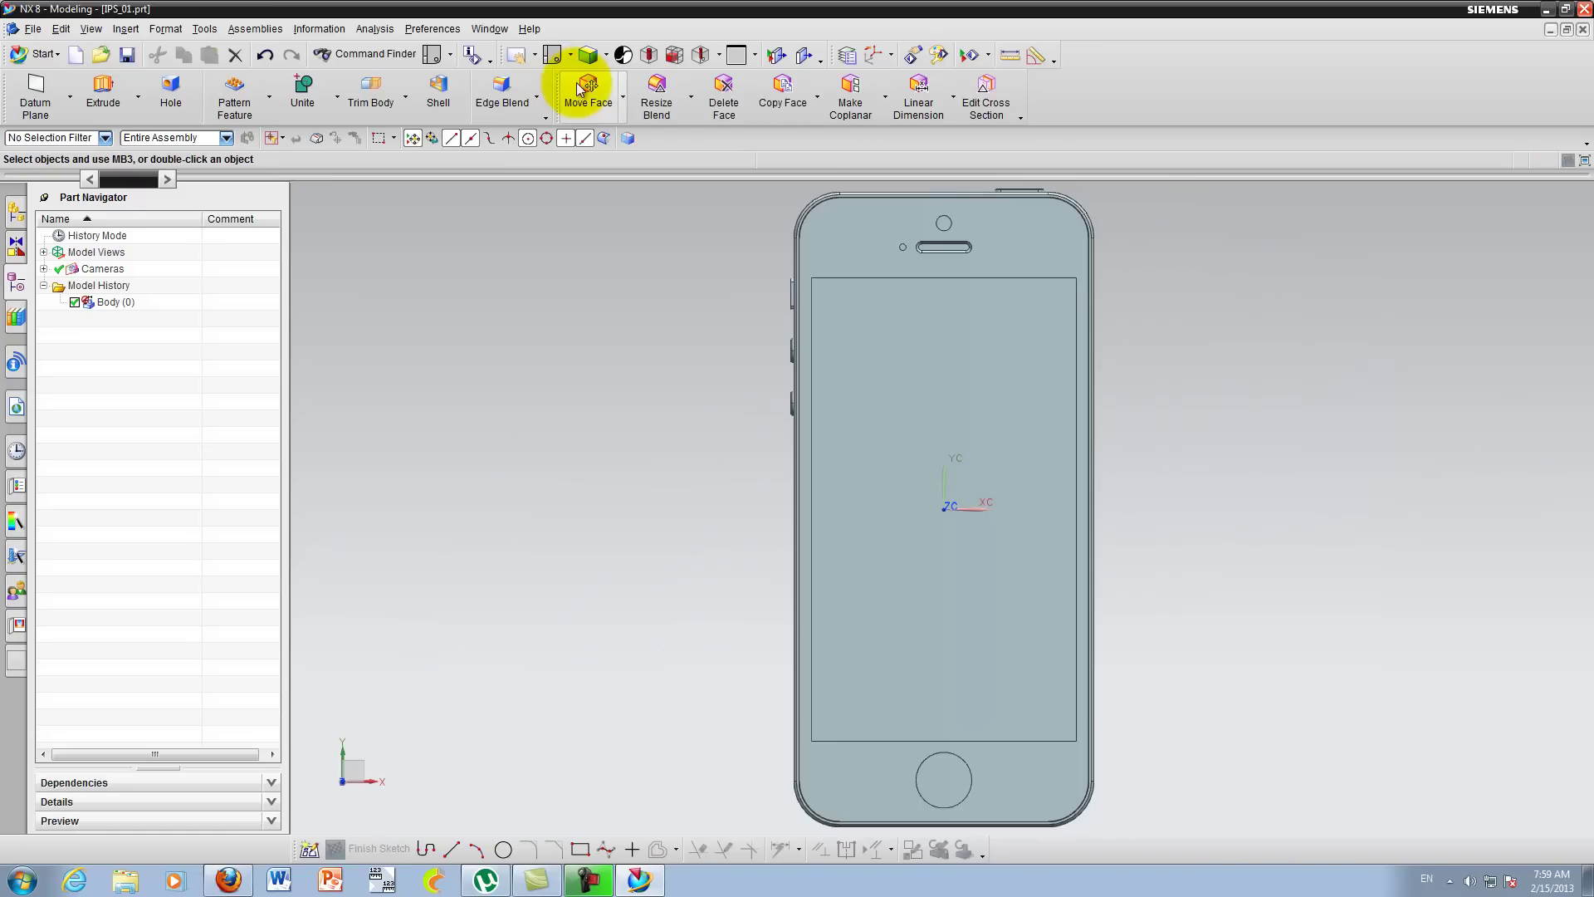
click(570, 59)
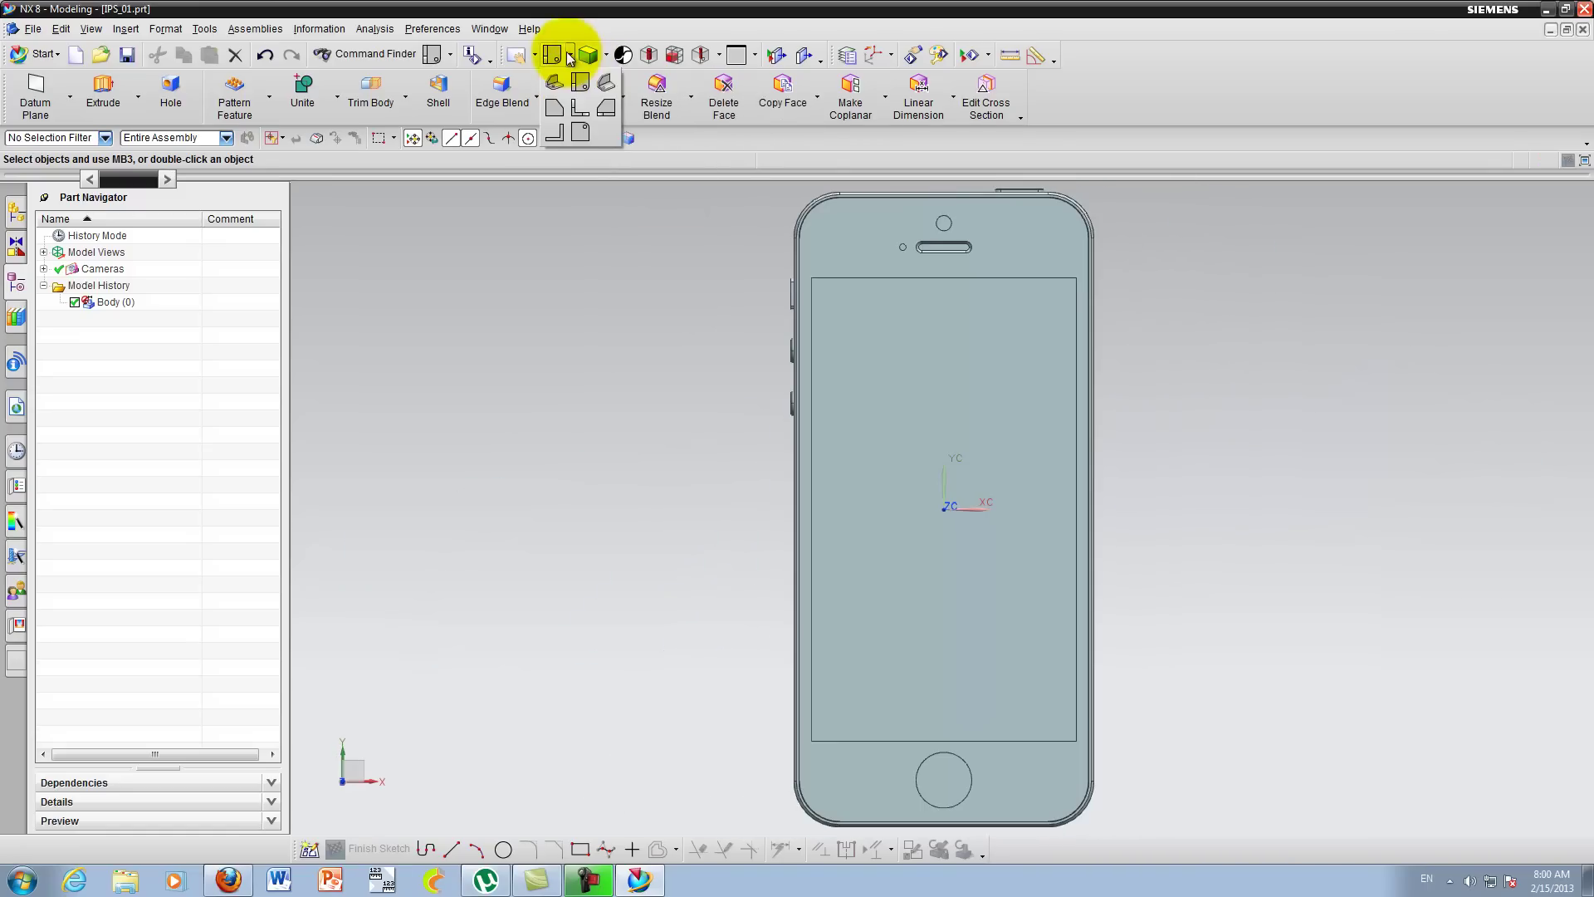
click(604, 86)
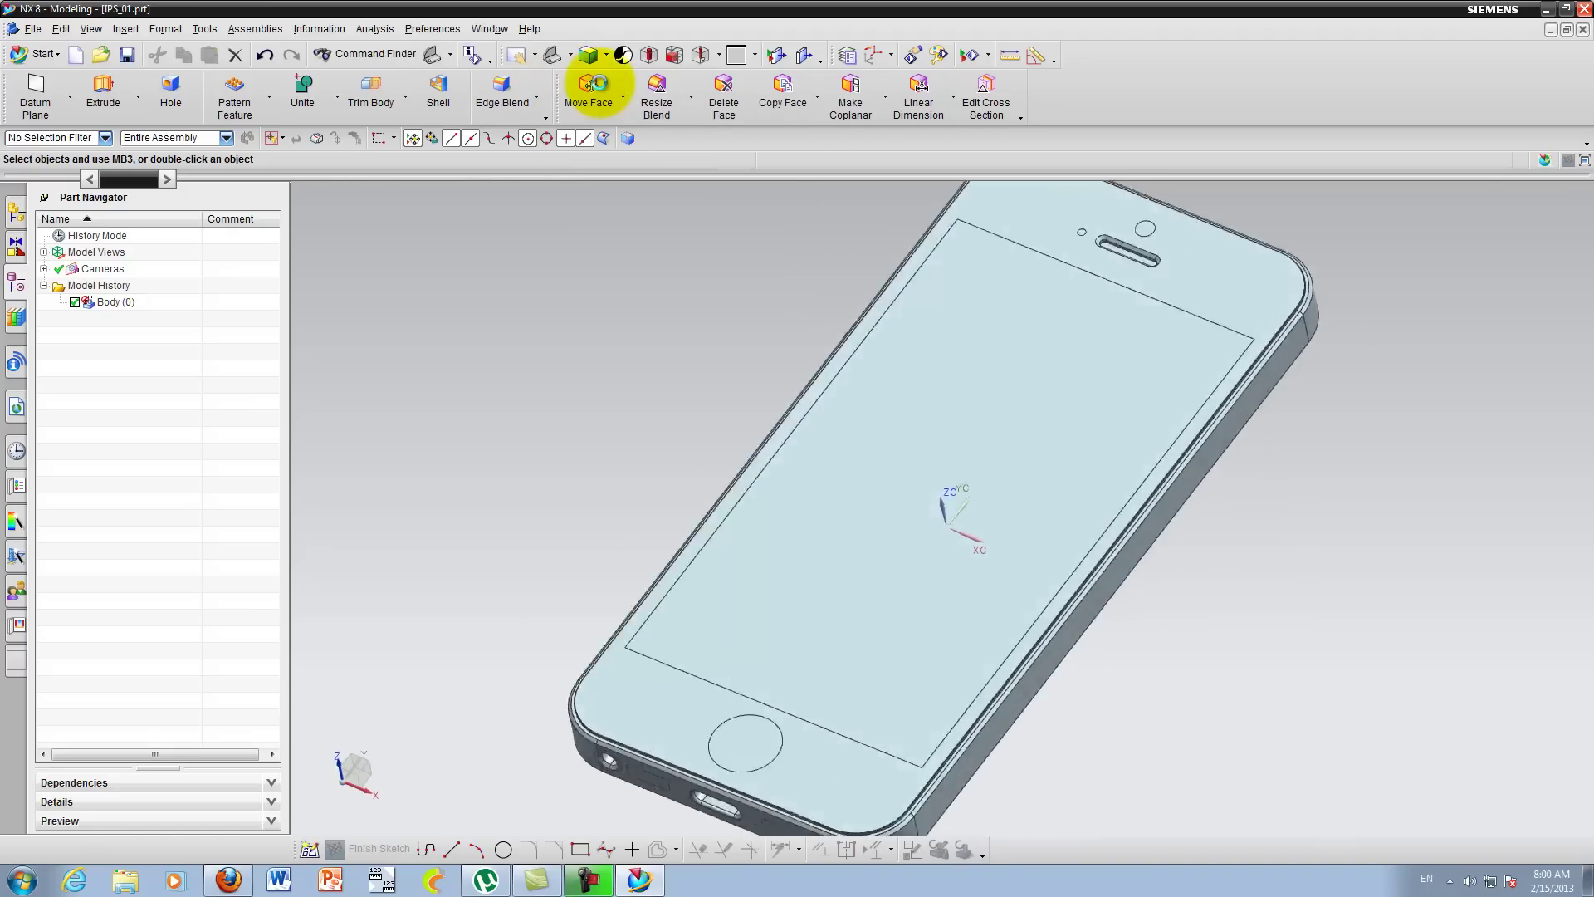
click(570, 58)
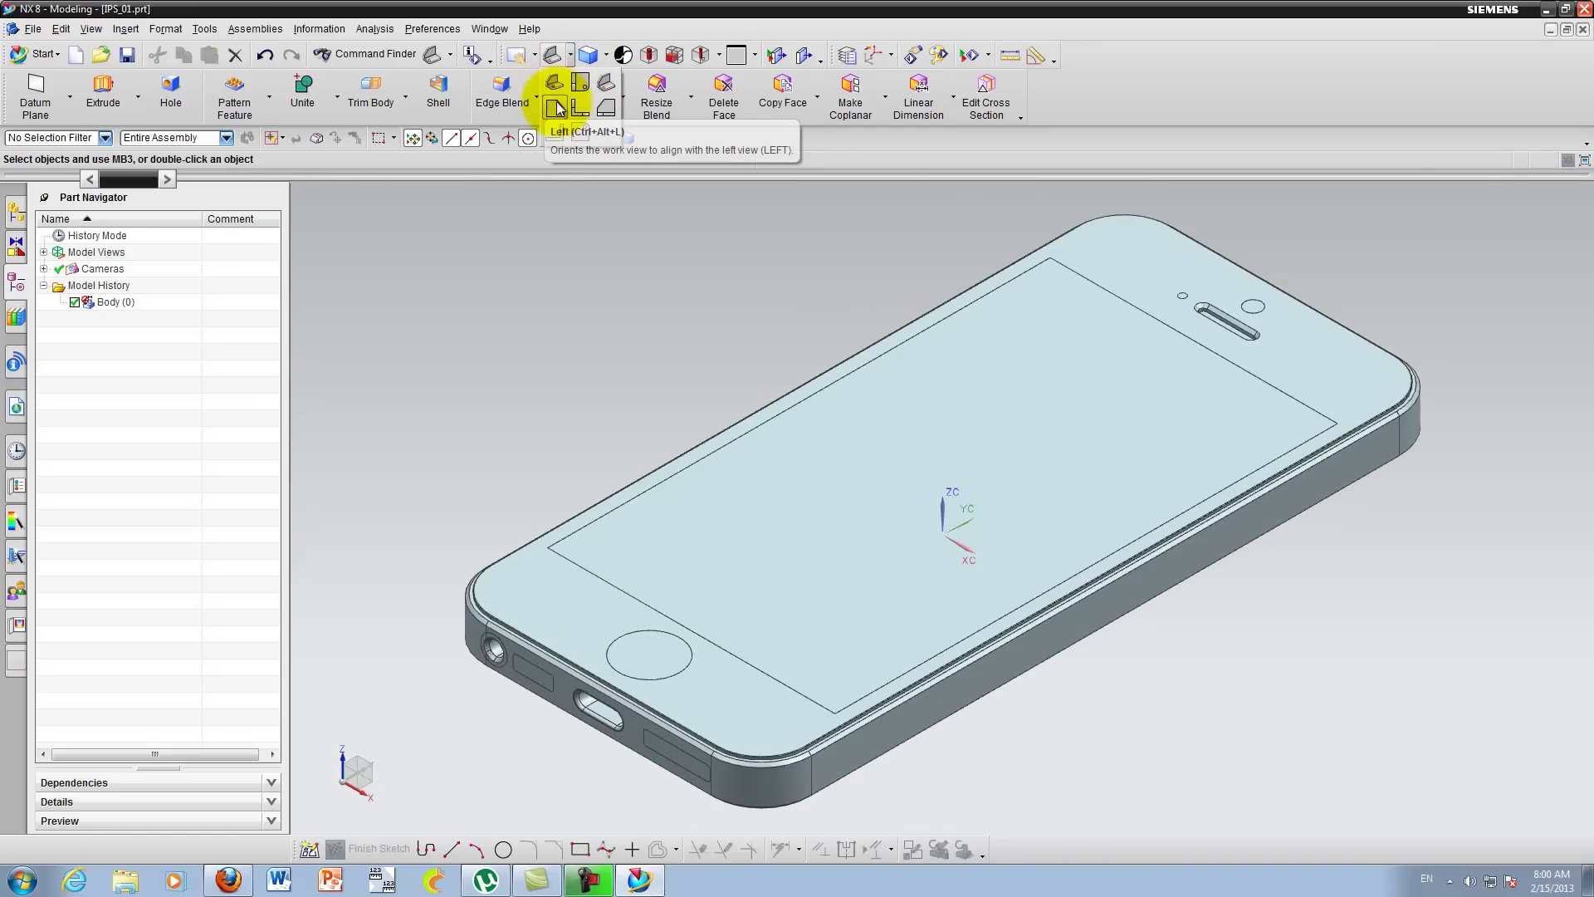
click(557, 108)
click(572, 58)
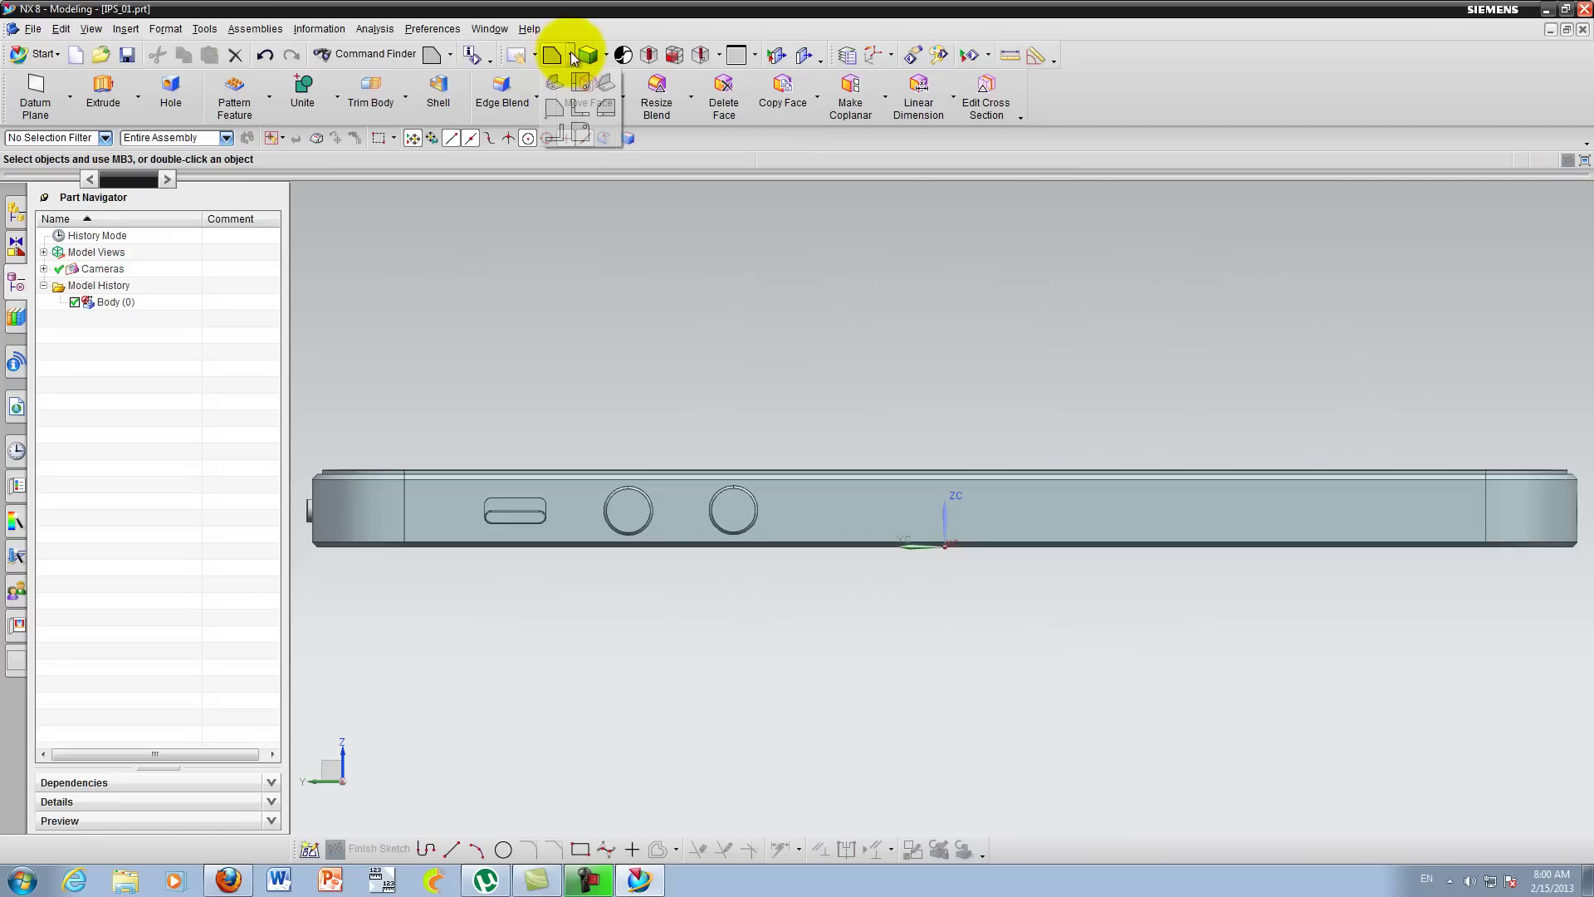
click(575, 110)
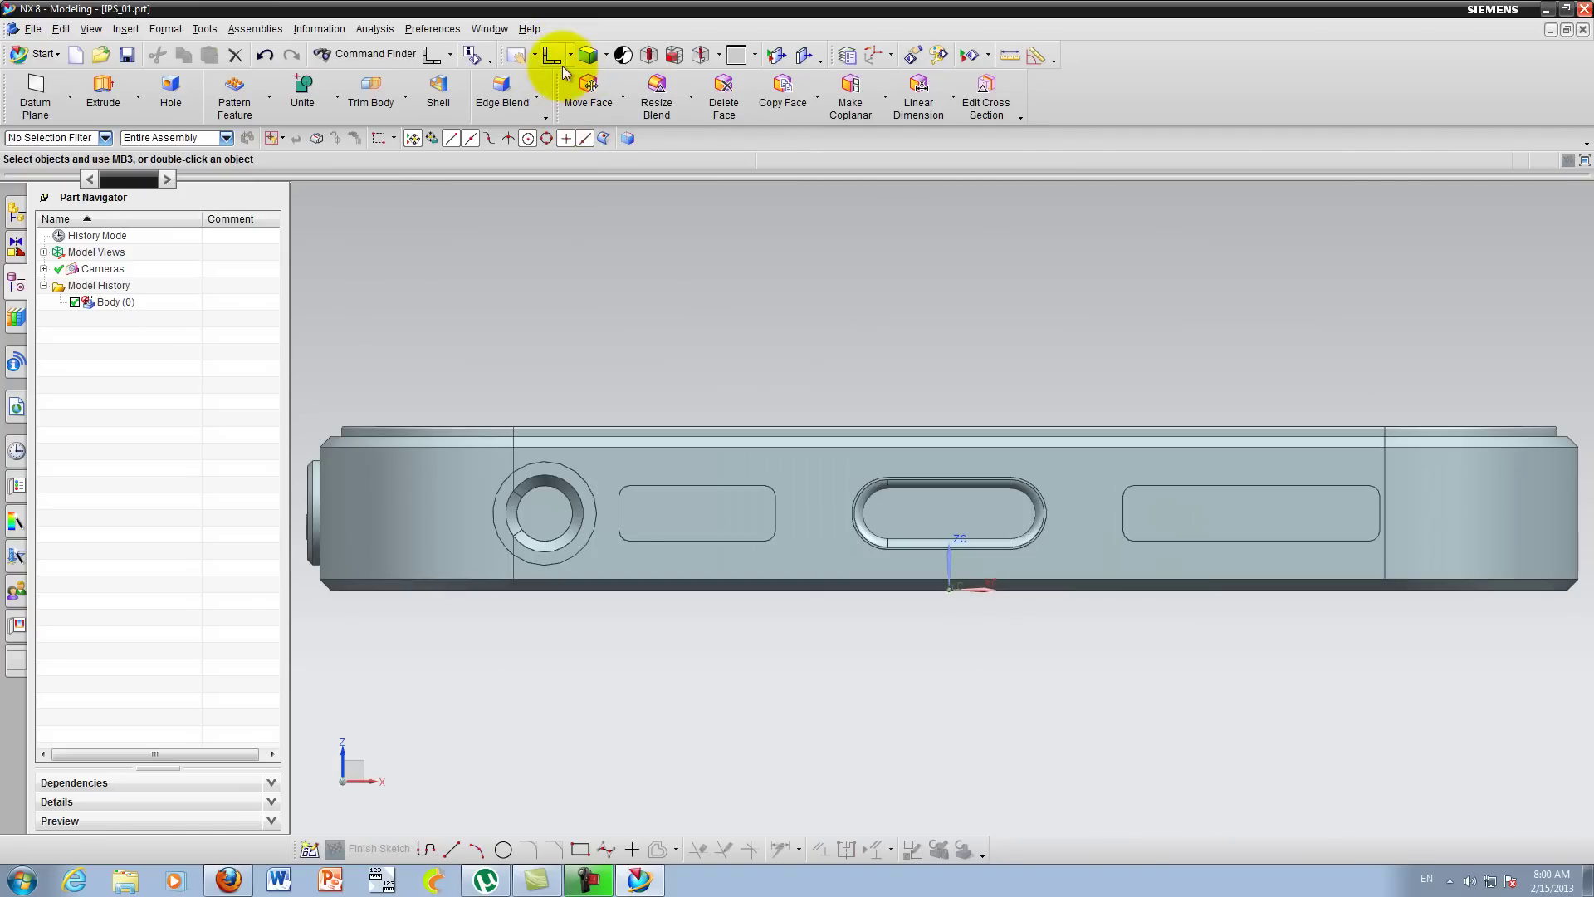
Step: Continue through the Right and Back views, ending on Bottom showing the logo
click(568, 60)
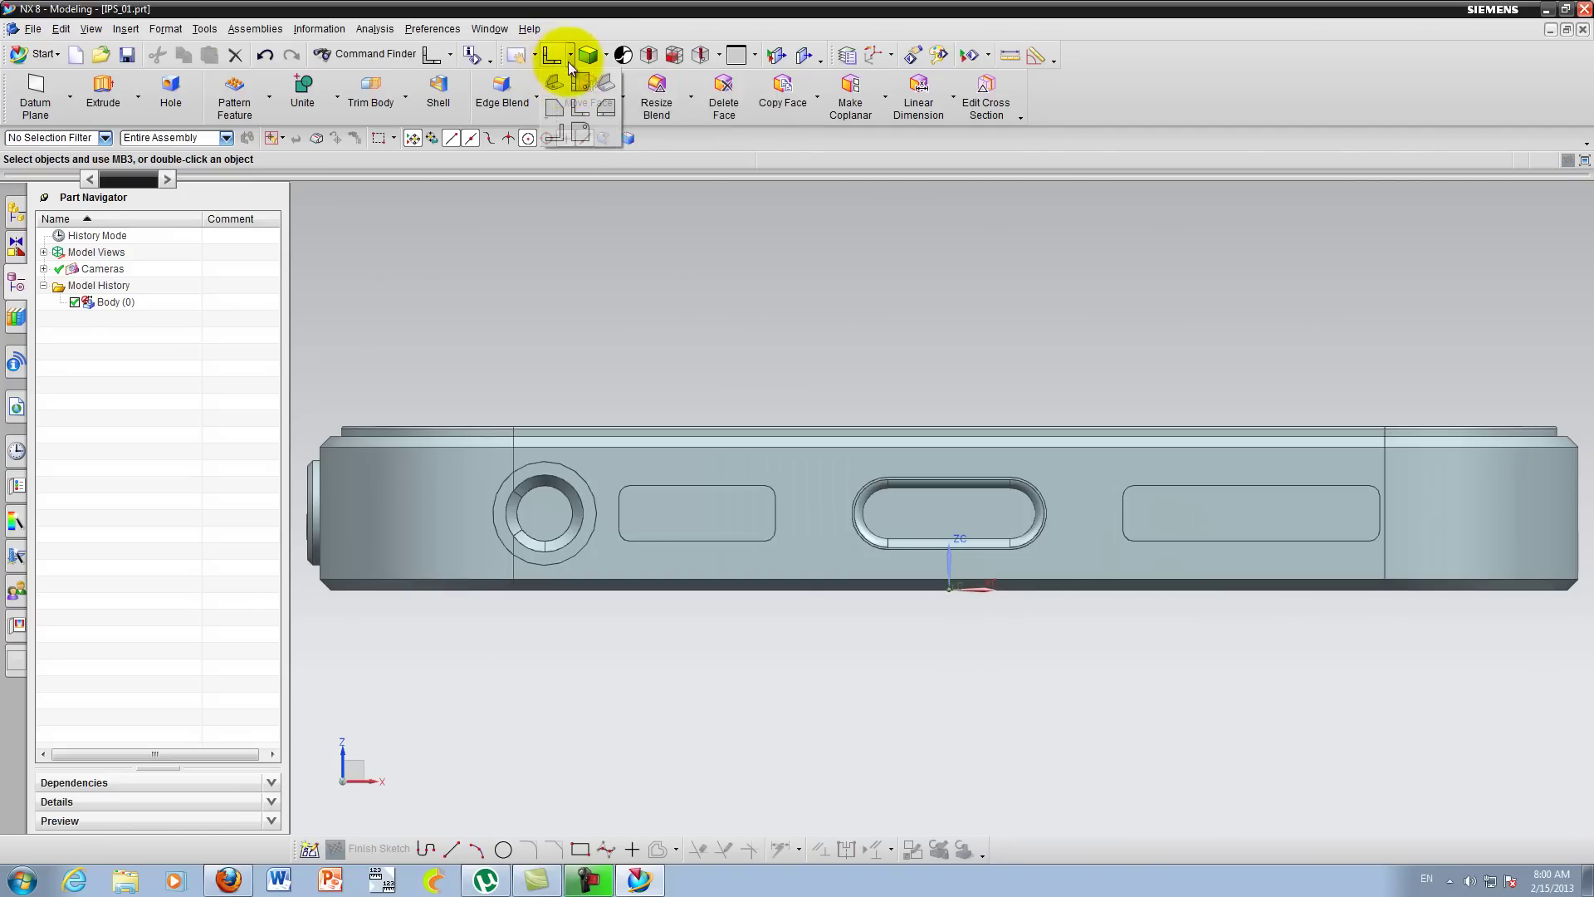
click(606, 112)
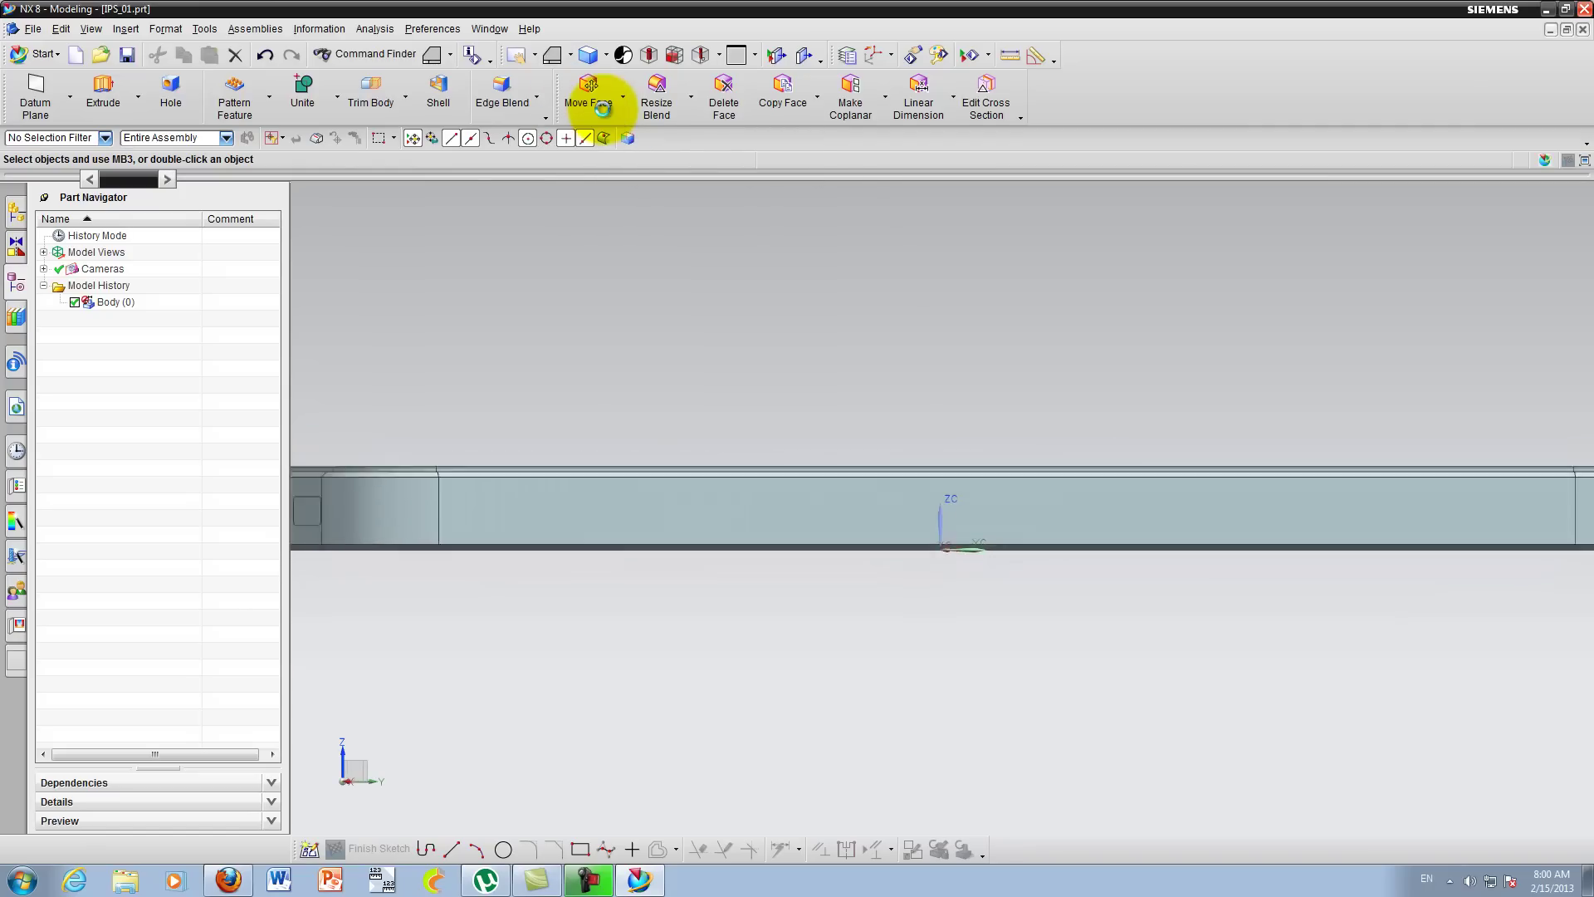
click(570, 55)
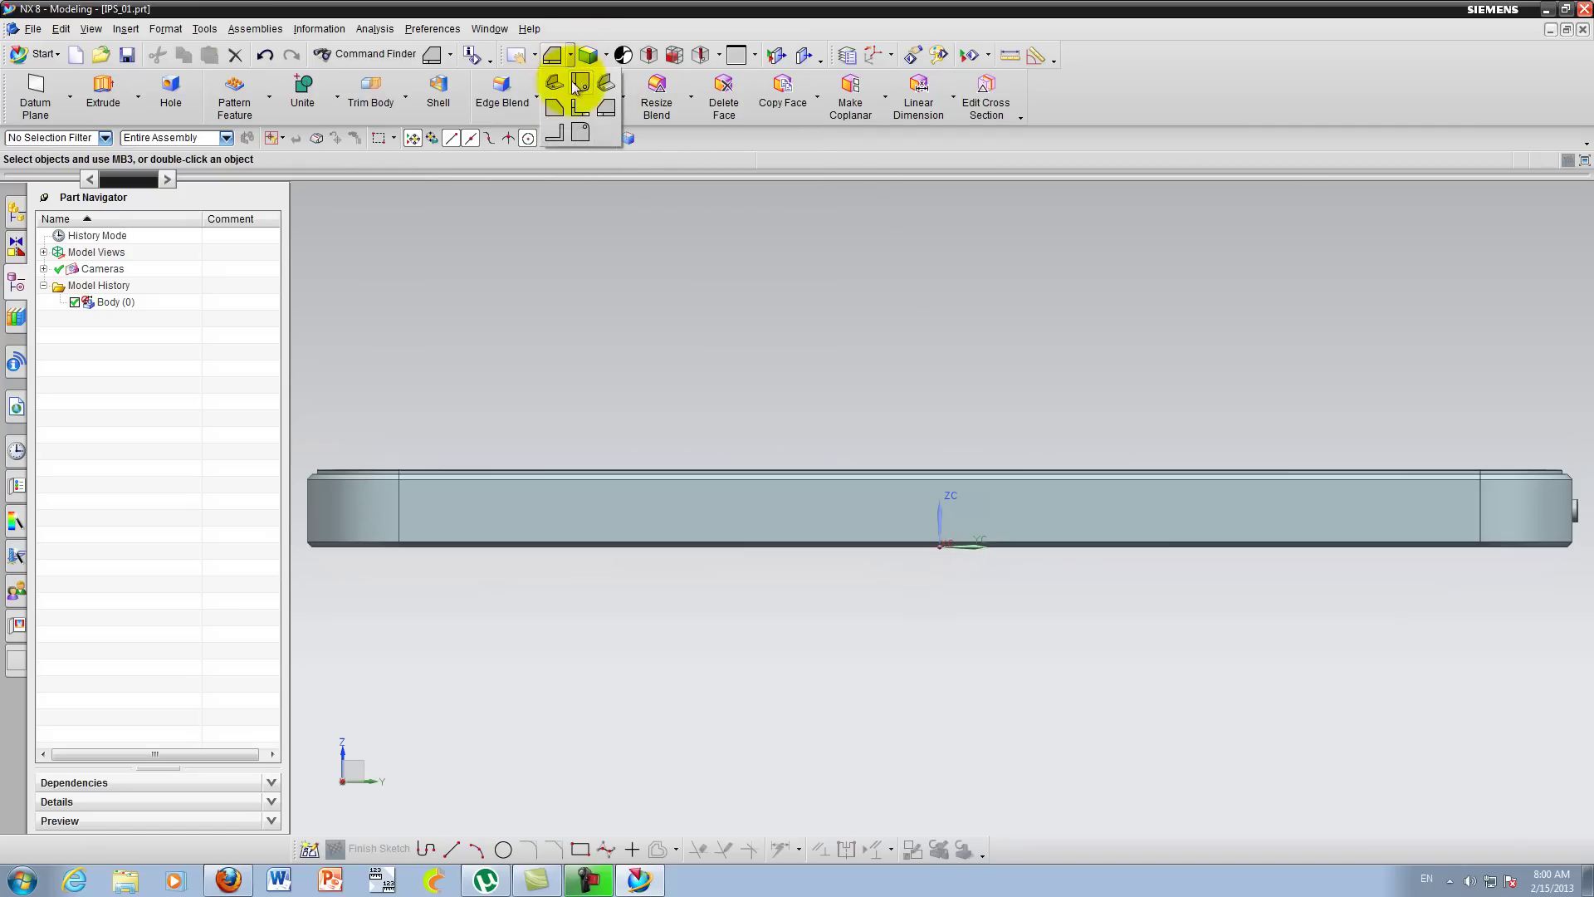
click(563, 135)
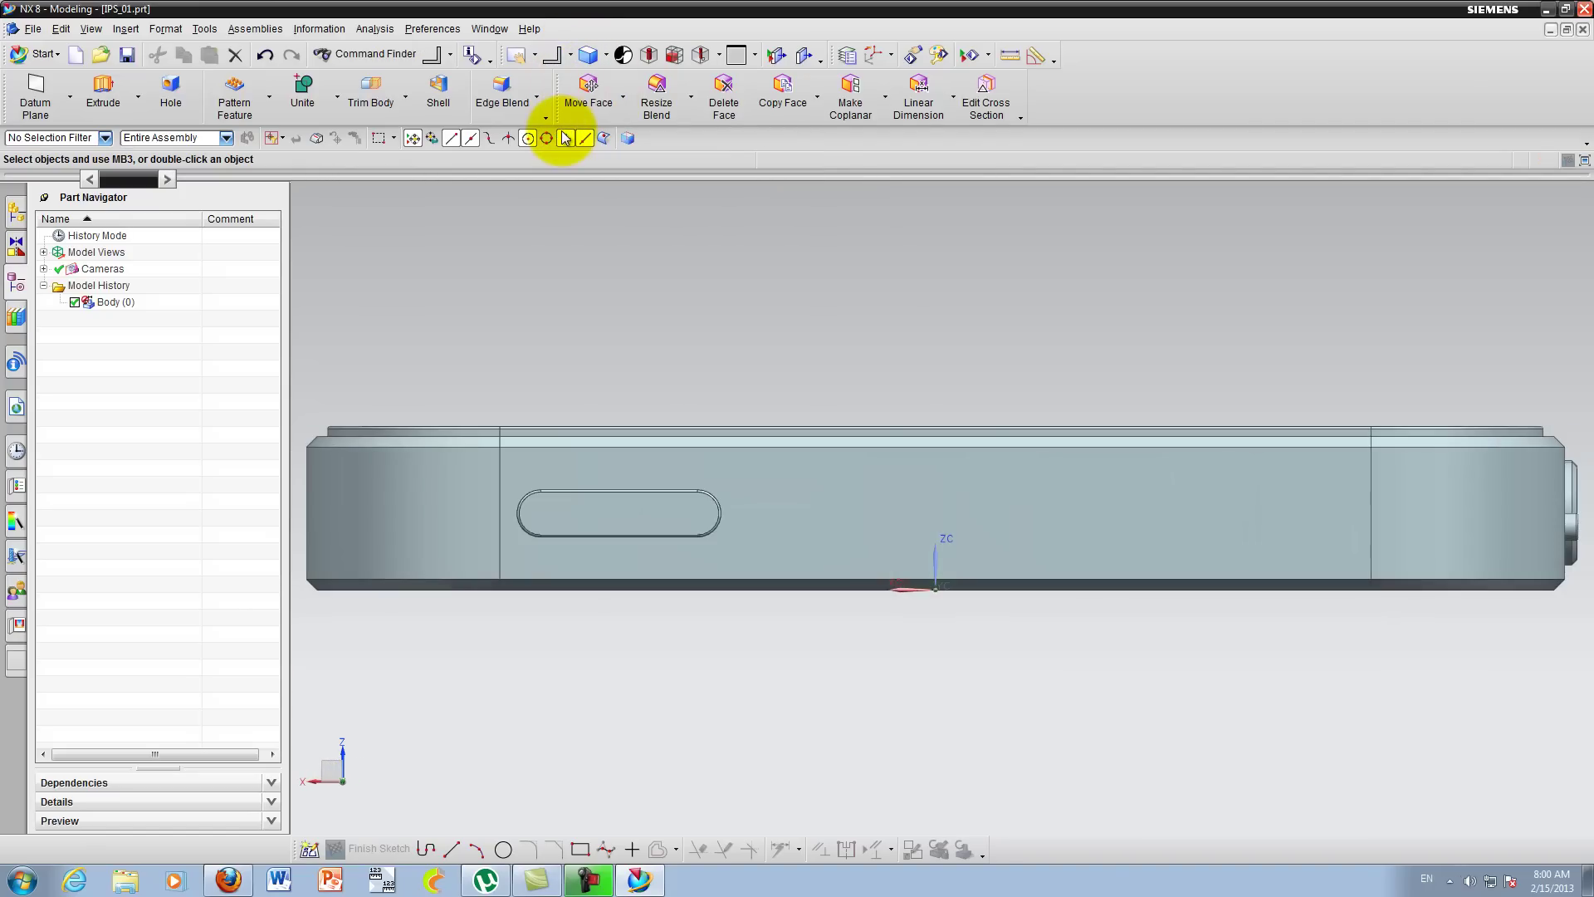
click(569, 53)
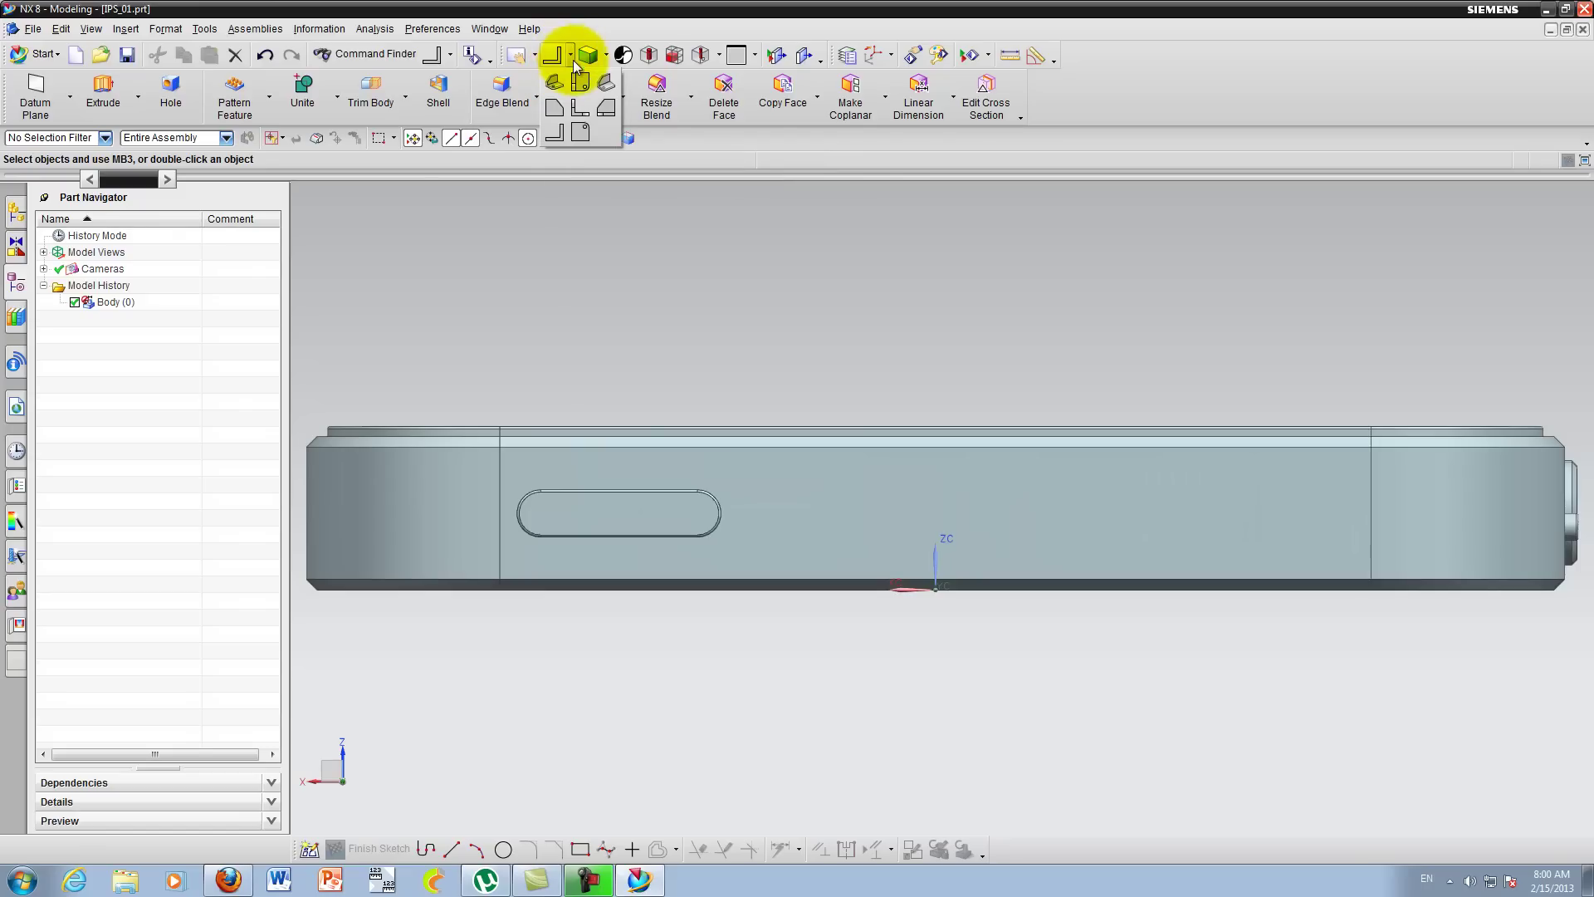
click(579, 131)
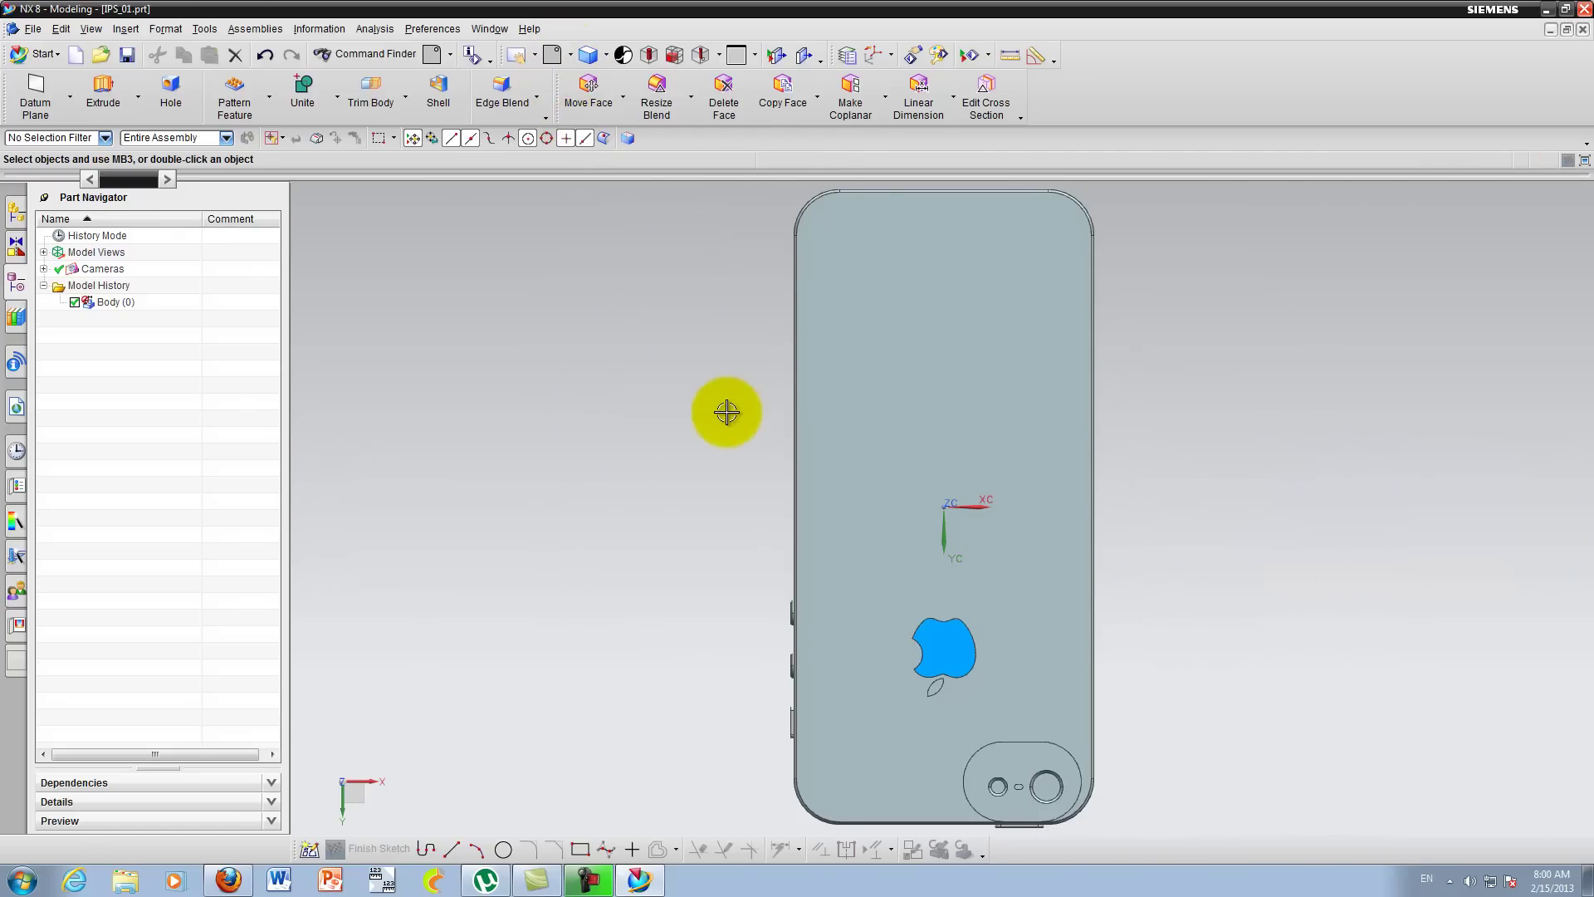
Step: Slide the phone left, return to Home view, then show its Top and Bottom views
shift+middle_drag(726, 413, 538, 423)
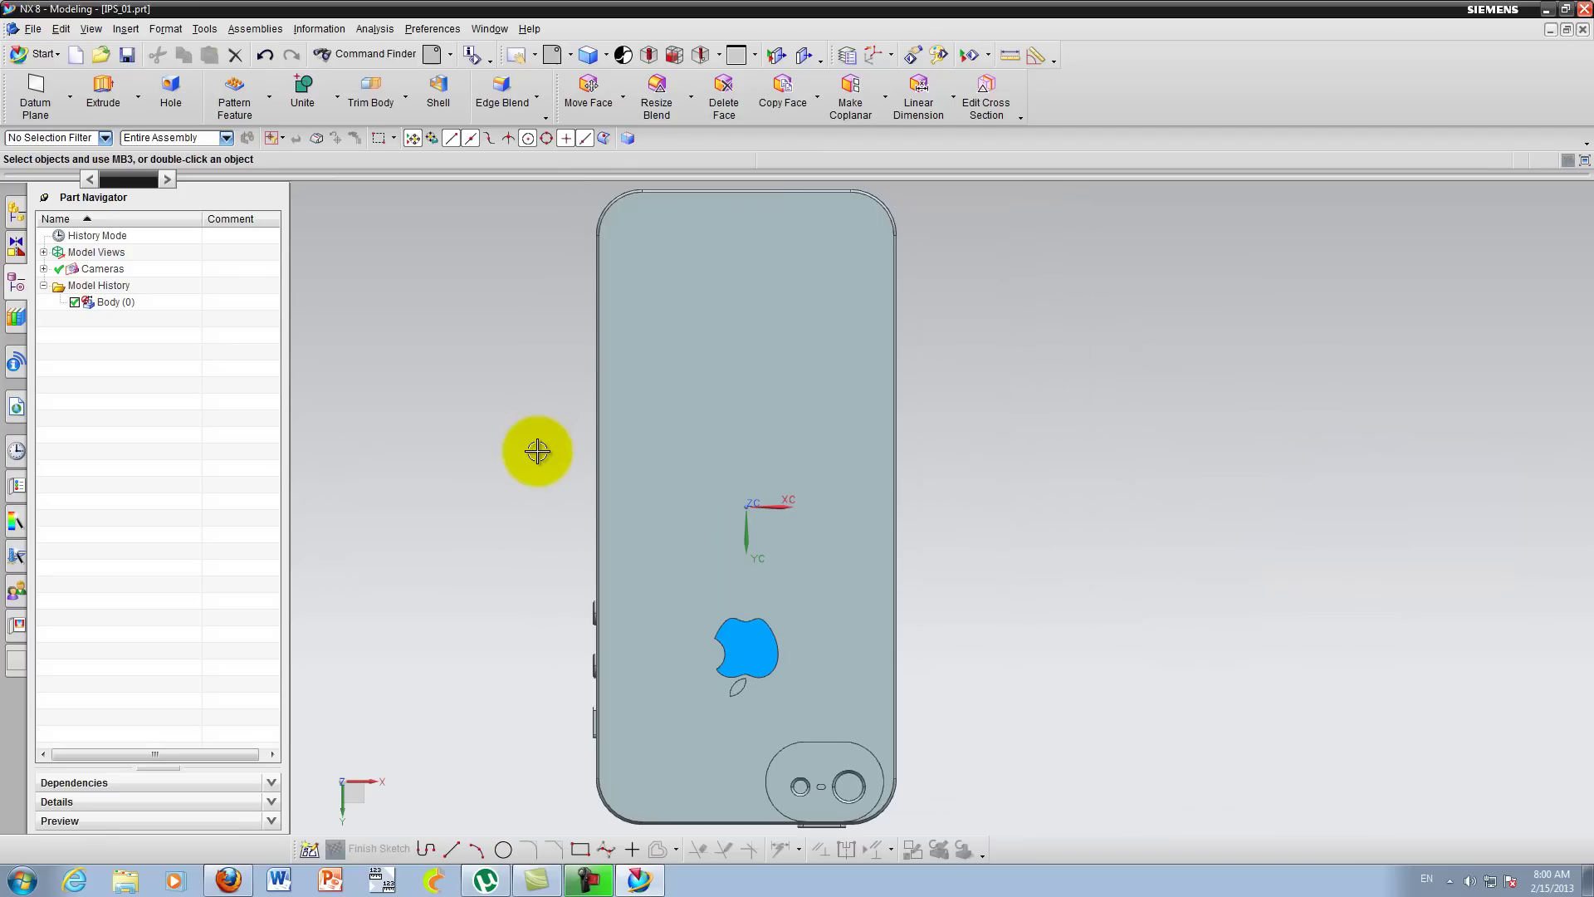
key(Home)
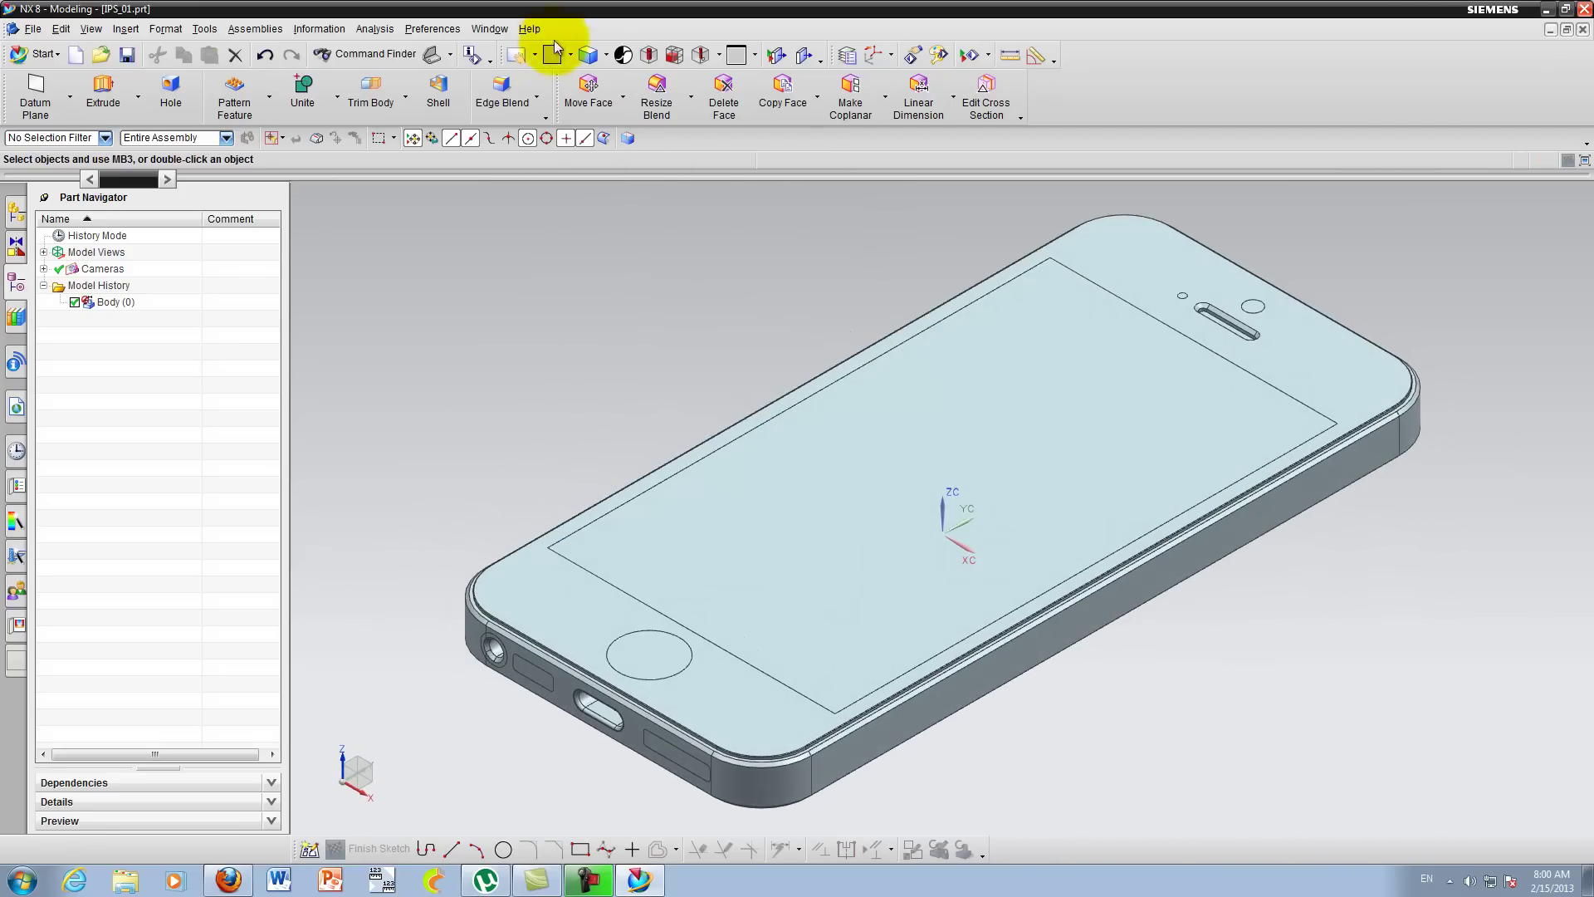
click(570, 55)
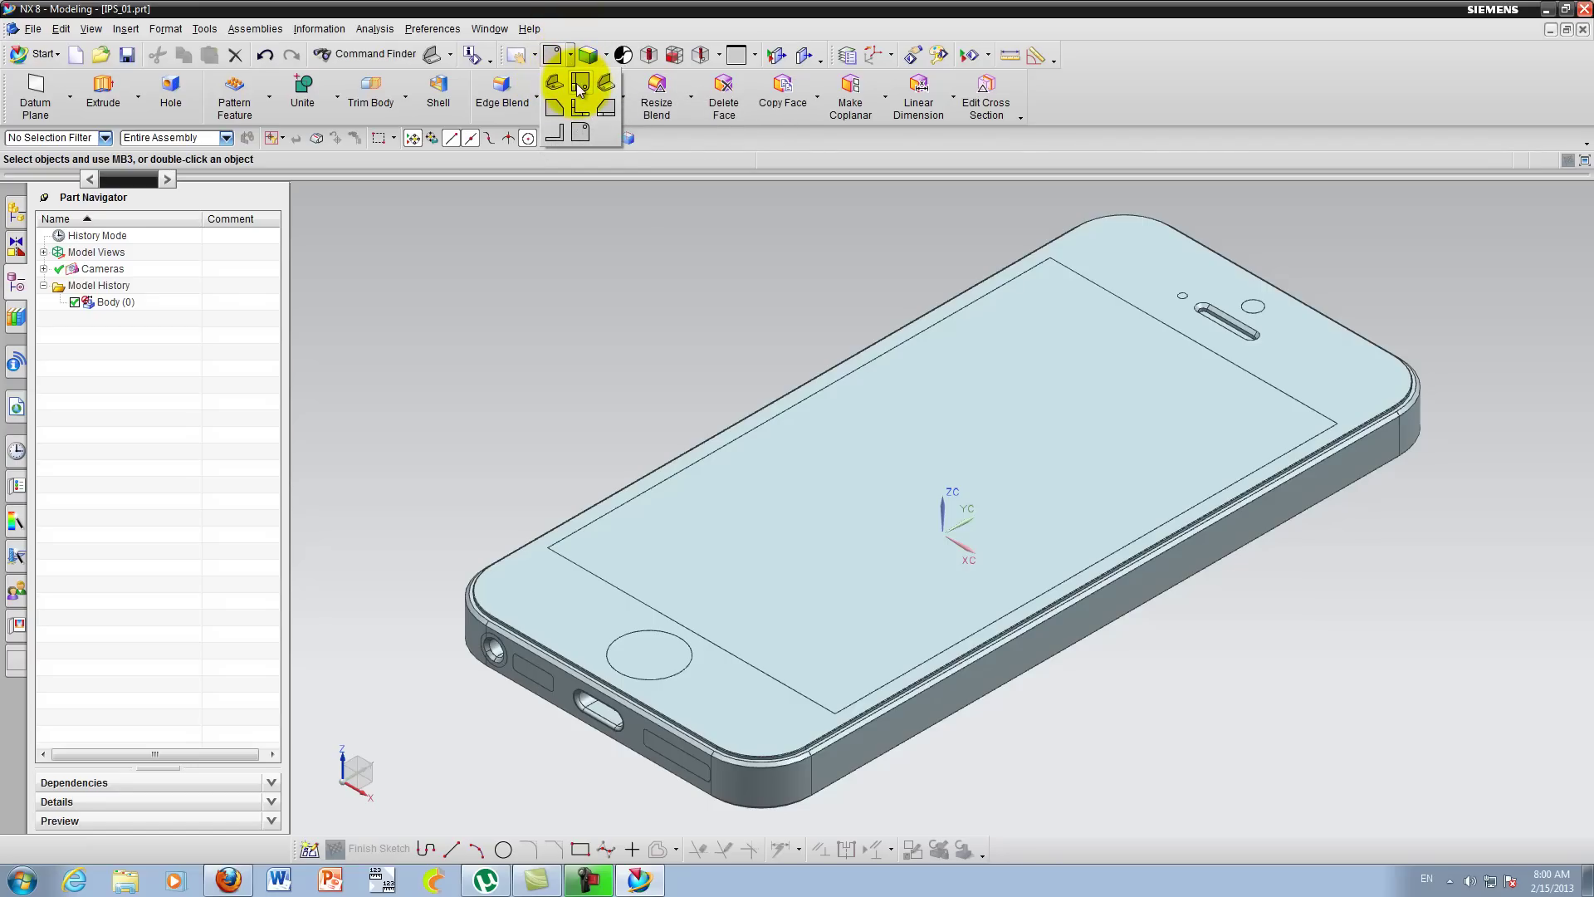
click(579, 81)
click(571, 55)
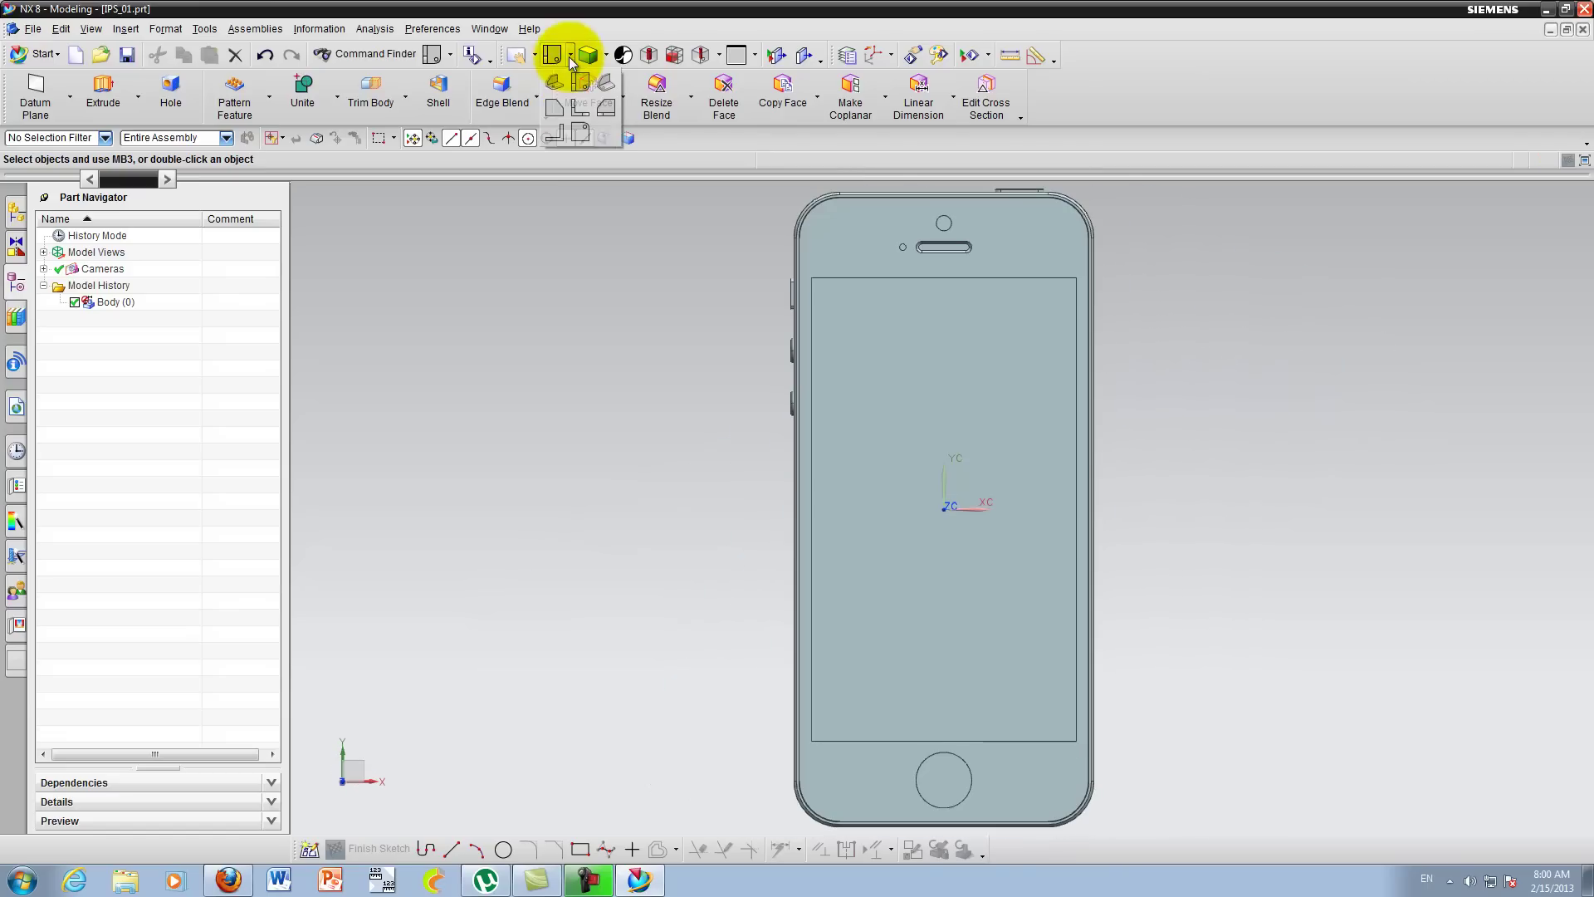
click(578, 140)
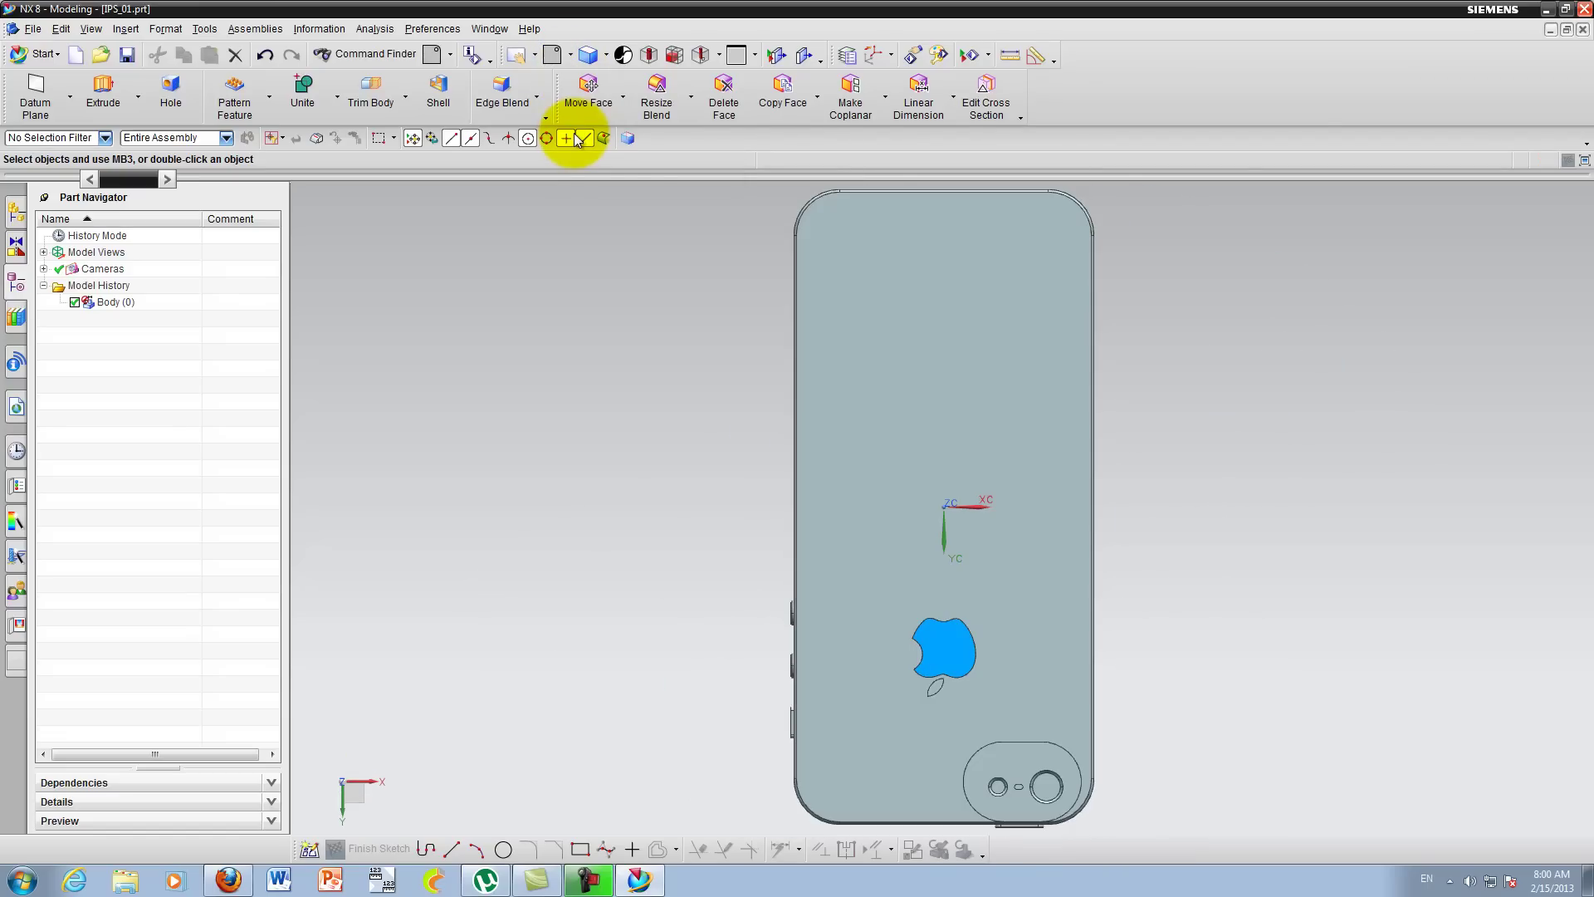
Step: Orbit to a tilted back view, try the Home and End angles, then pick a preset orientation
mouse_move(730, 480)
middle_down()
mouse_move(700, 404)
mouse_move(712, 420)
mouse_move(614, 429)
middle_up()
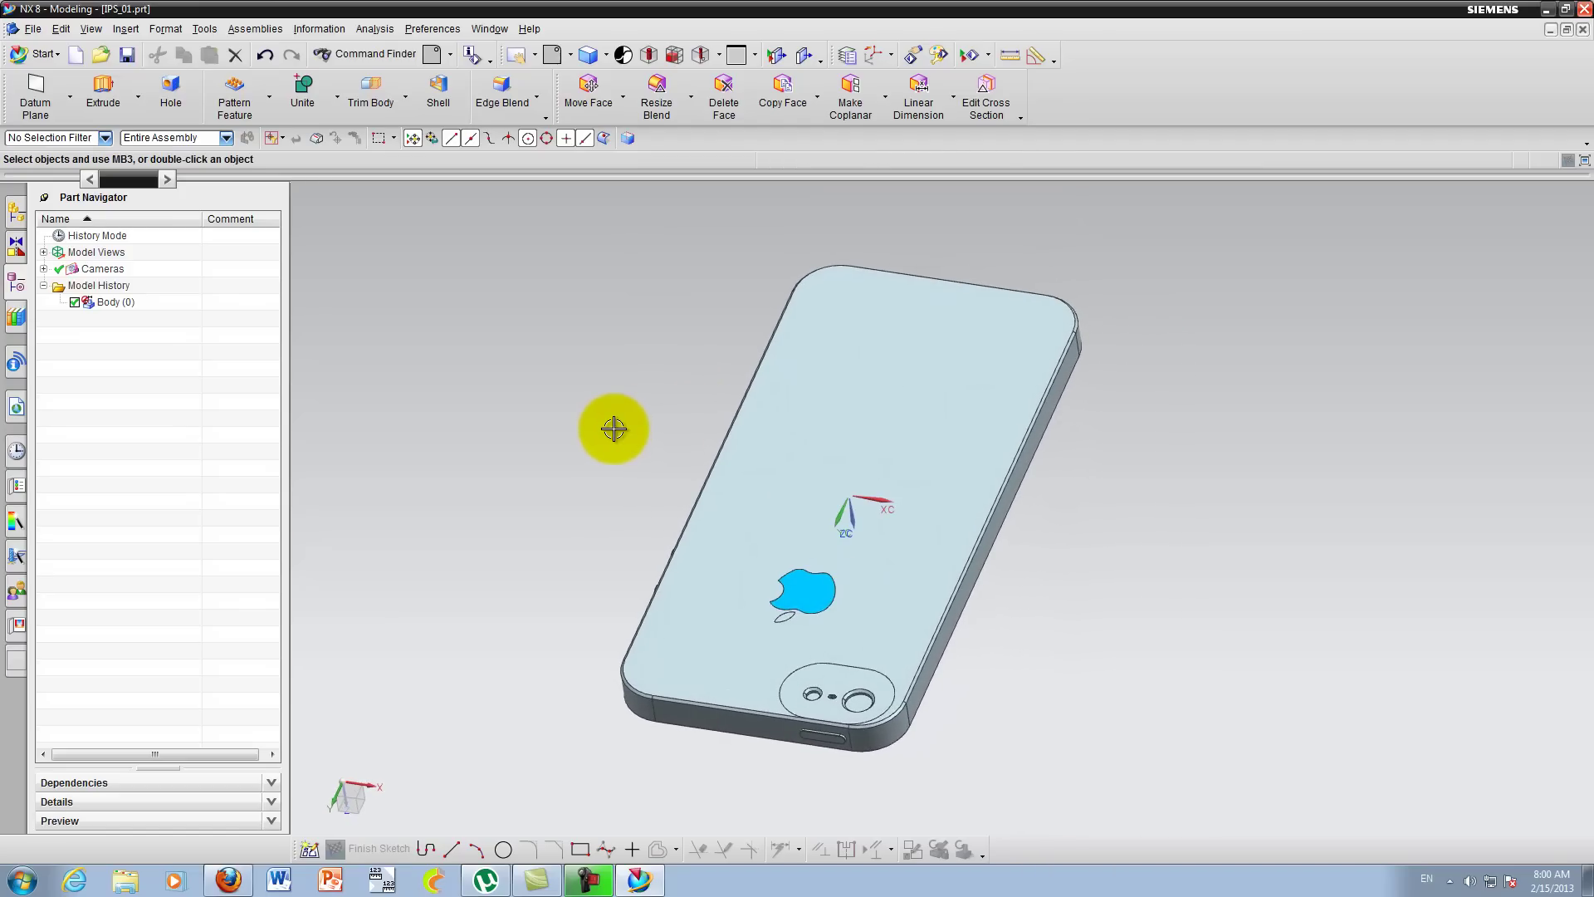
key(Home)
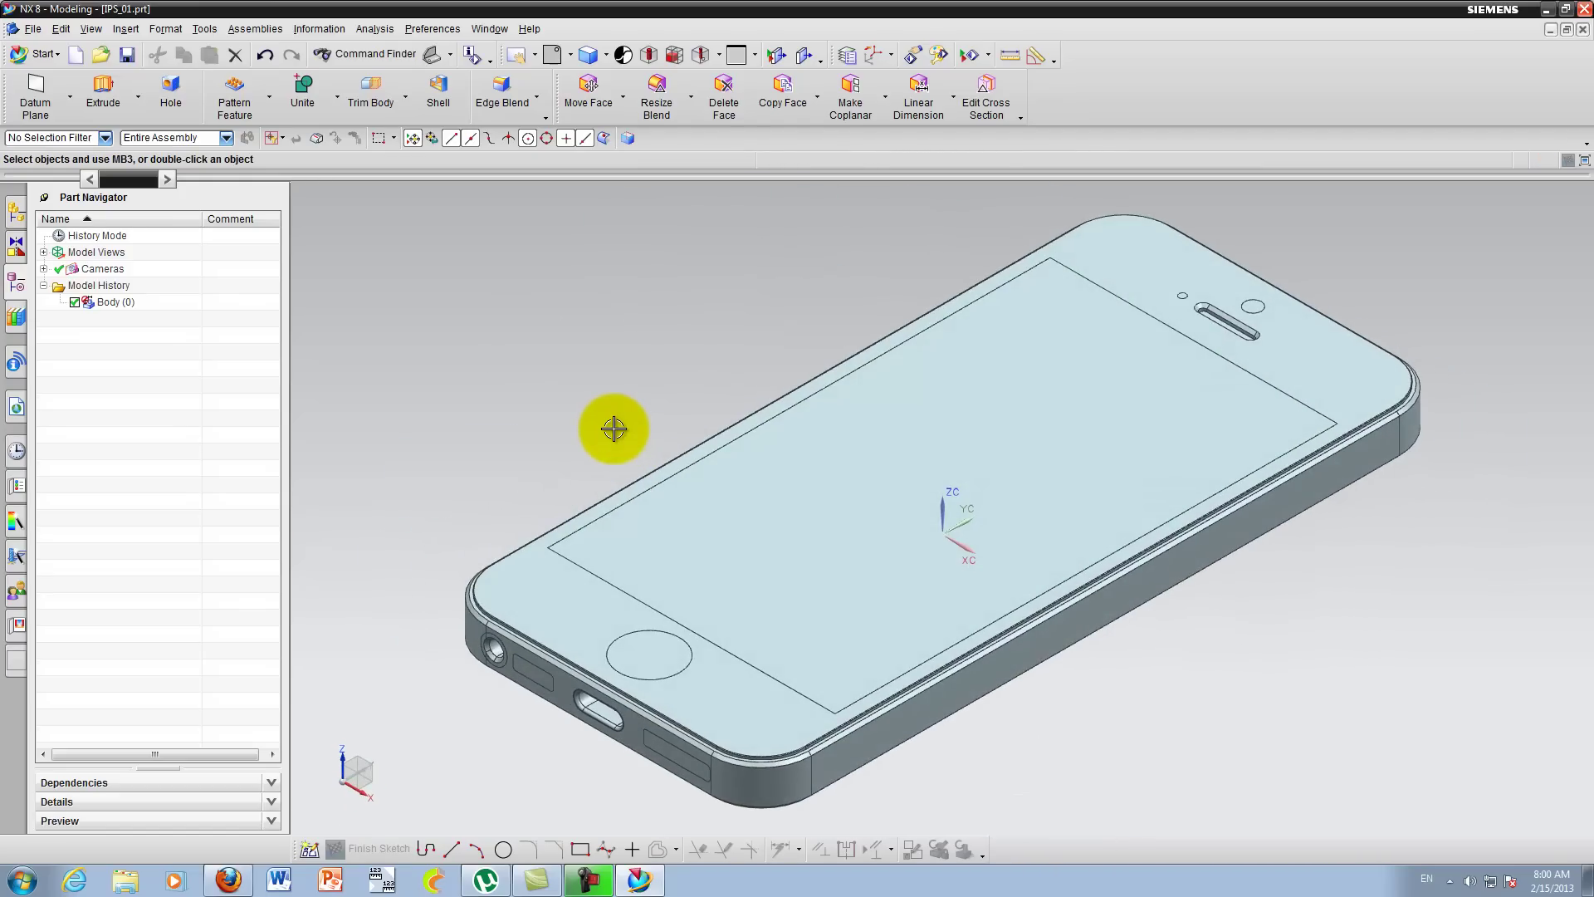
key(End)
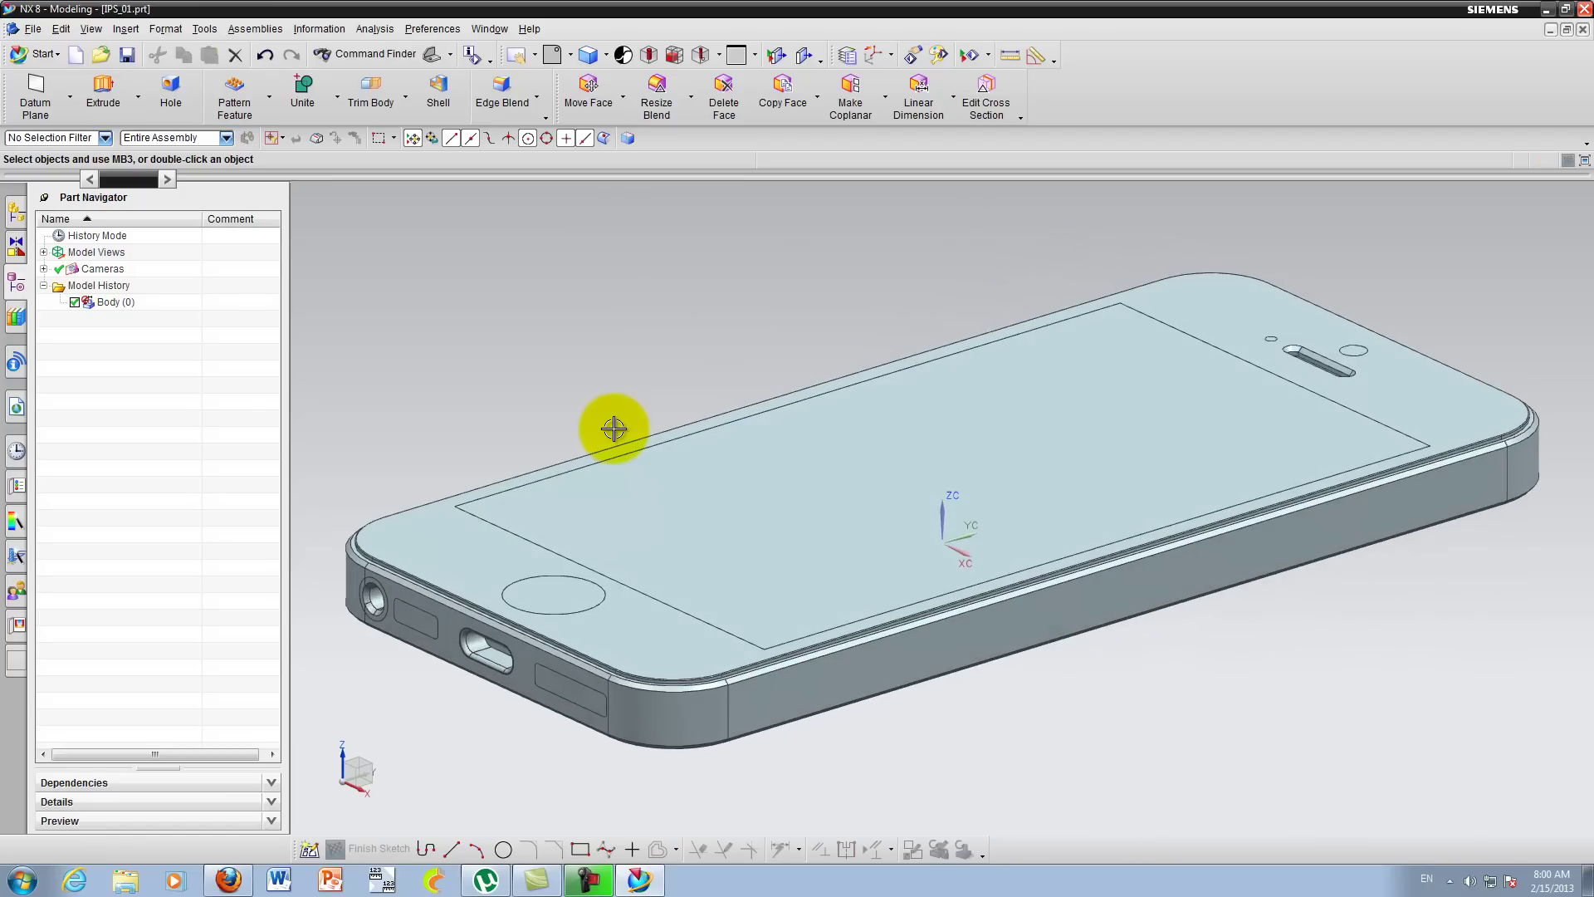
key(Home)
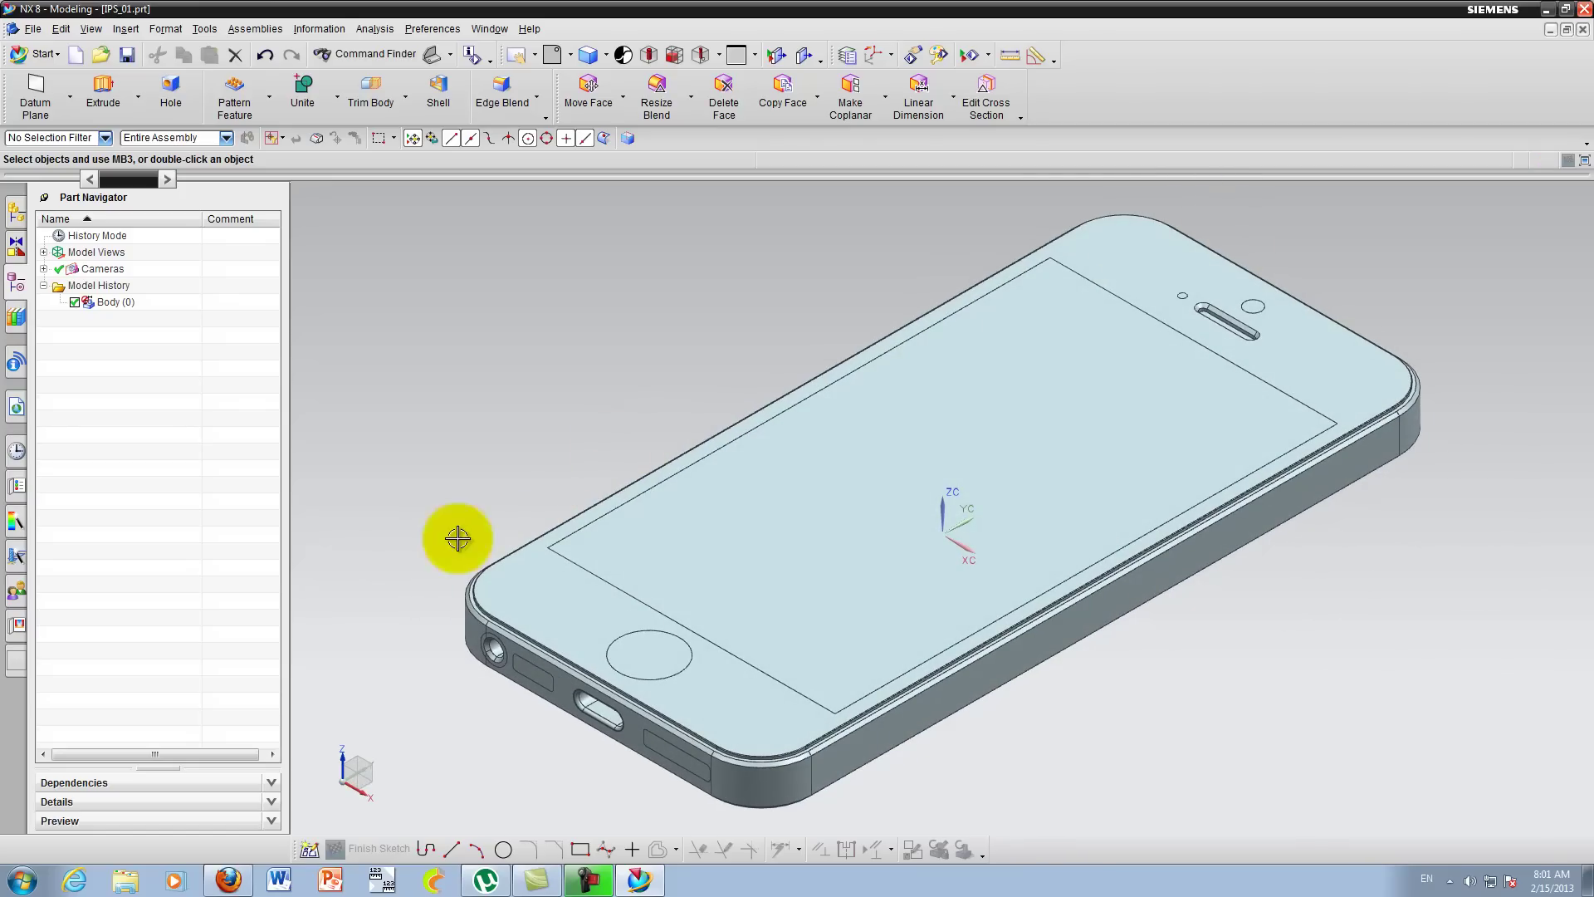
click(571, 56)
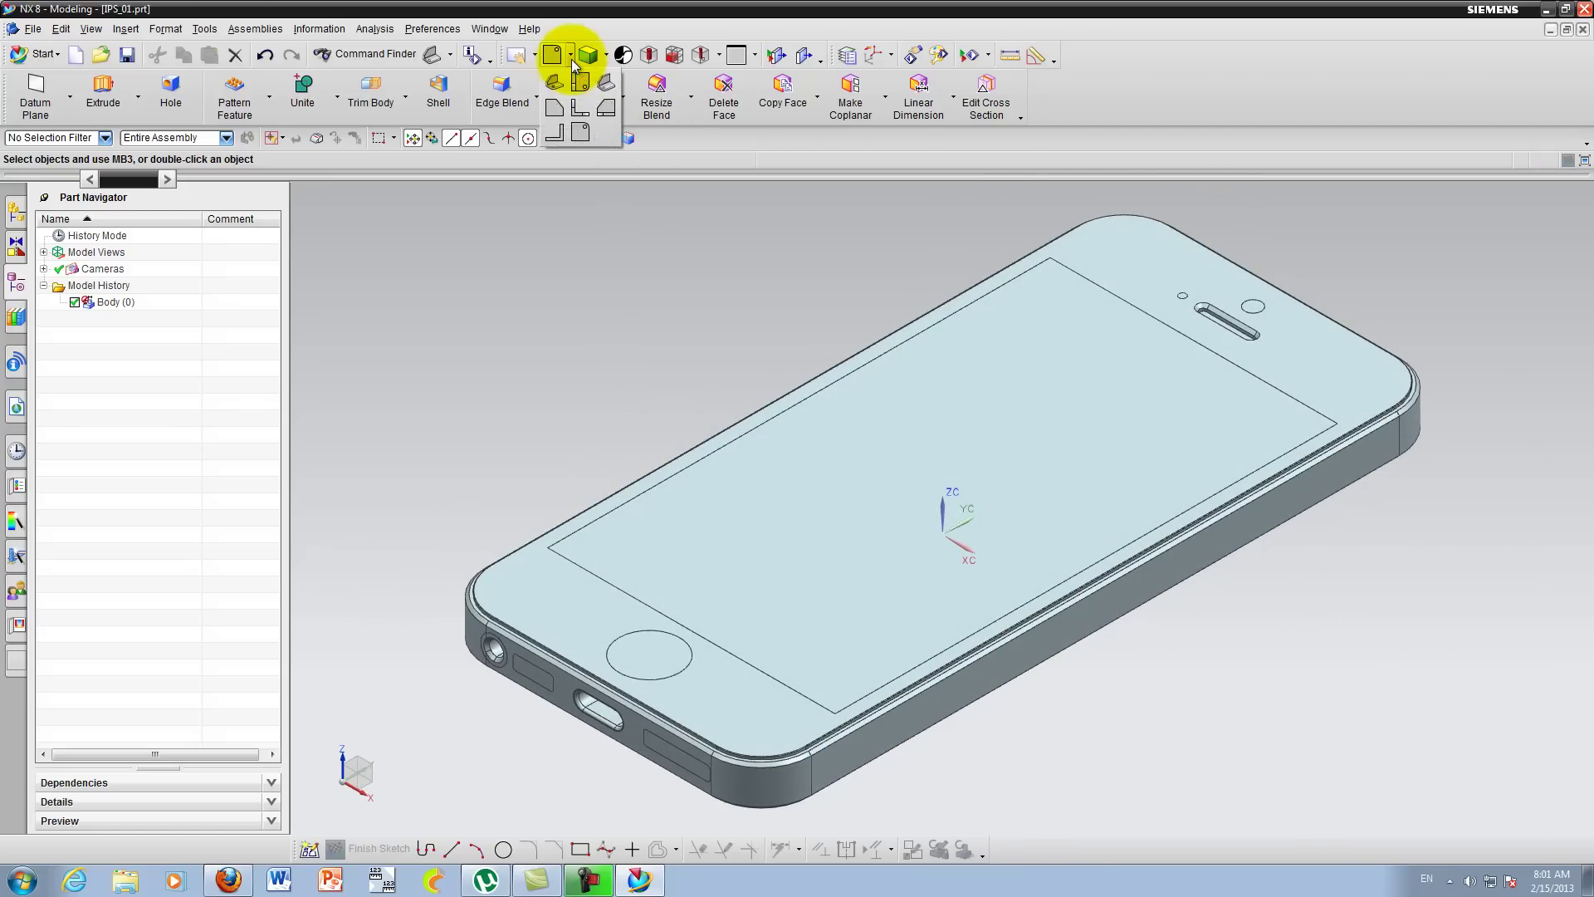
click(575, 79)
Step: Orbit the phone edge-on, snap it square with F8 and fit it with Ctrl+F
mouse_move(660, 431)
middle_down()
mouse_move(693, 500)
mouse_move(633, 474)
mouse_move(666, 483)
mouse_move(587, 498)
middle_up()
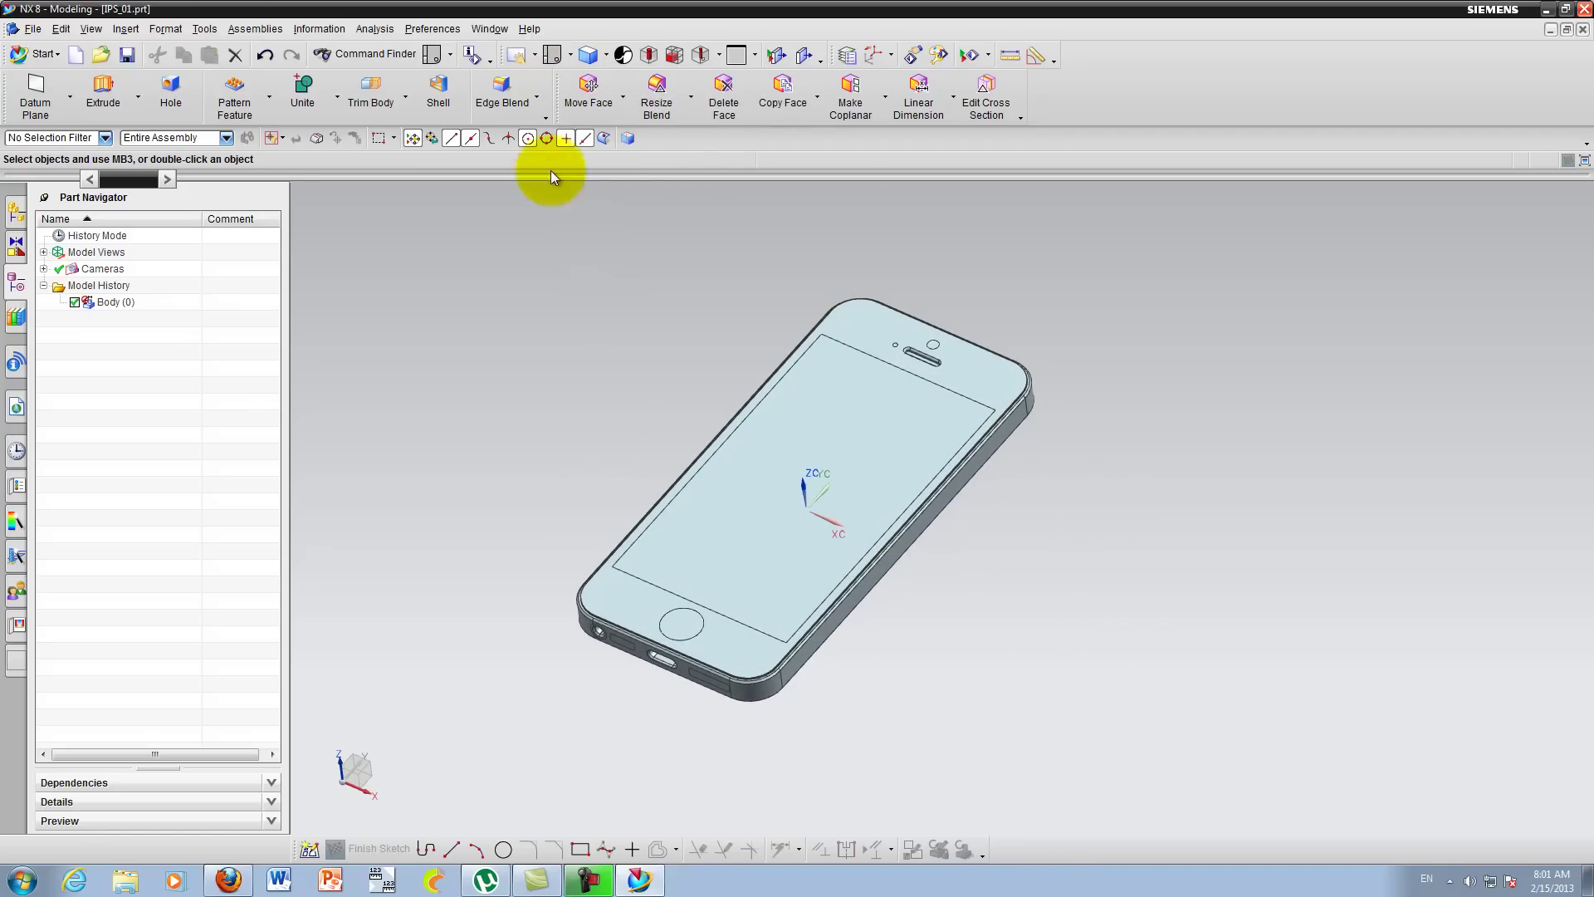
mouse_move(587, 562)
middle_down()
mouse_move(547, 548)
mouse_move(575, 562)
middle_up()
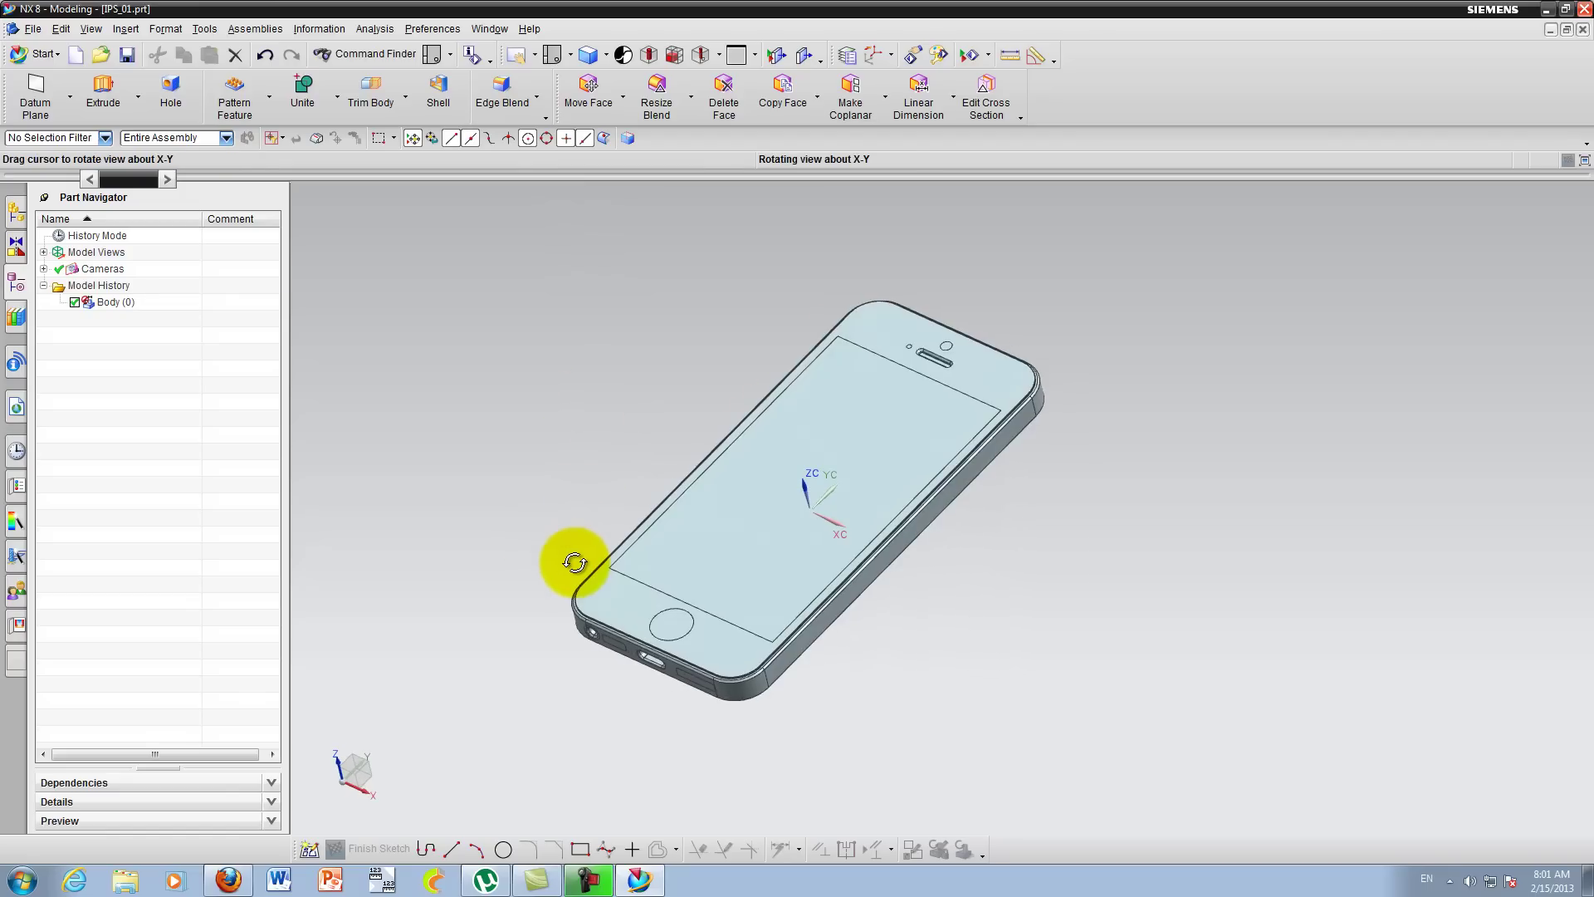
mouse_move(640, 434)
middle_down()
mouse_move(655, 440)
mouse_move(586, 407)
mouse_move(605, 498)
middle_up()
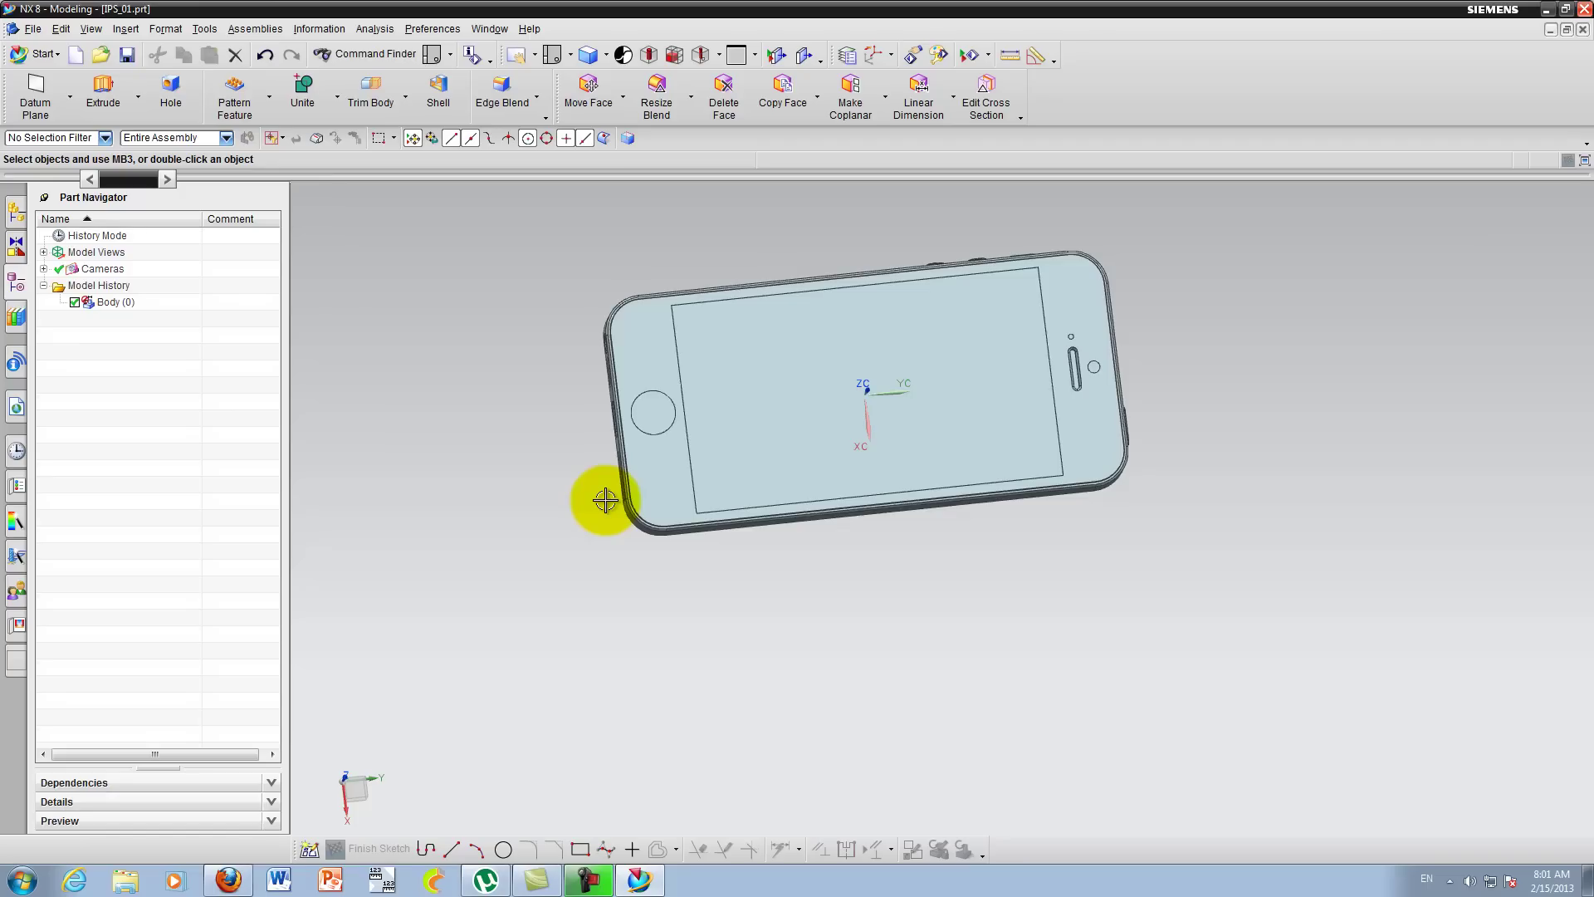
key(F8)
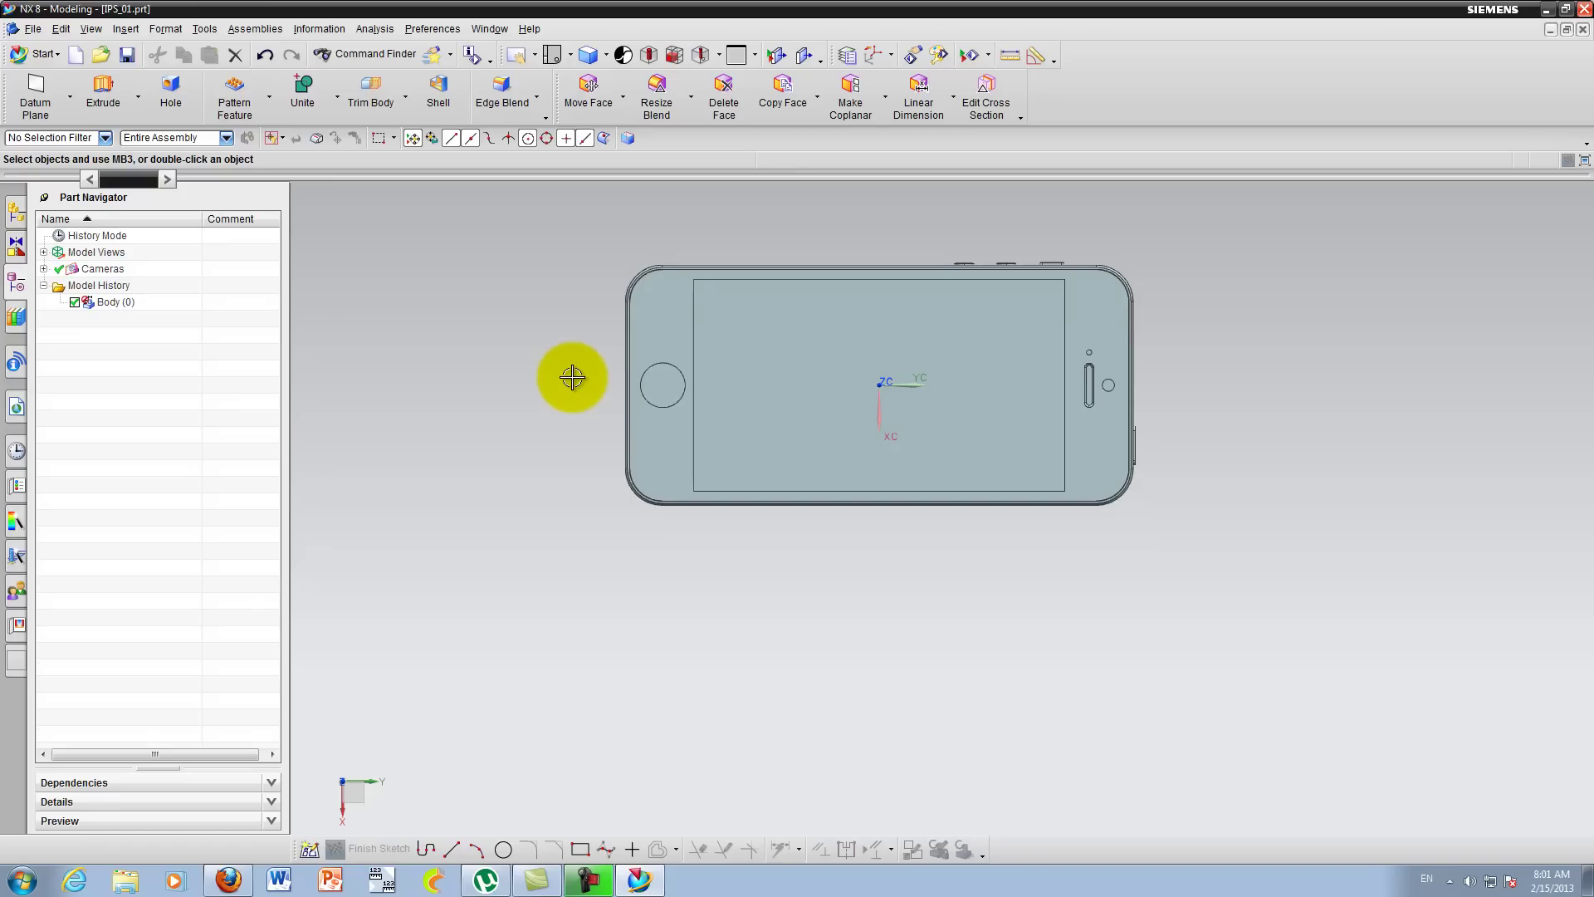
middle_drag(572, 376, 684, 378)
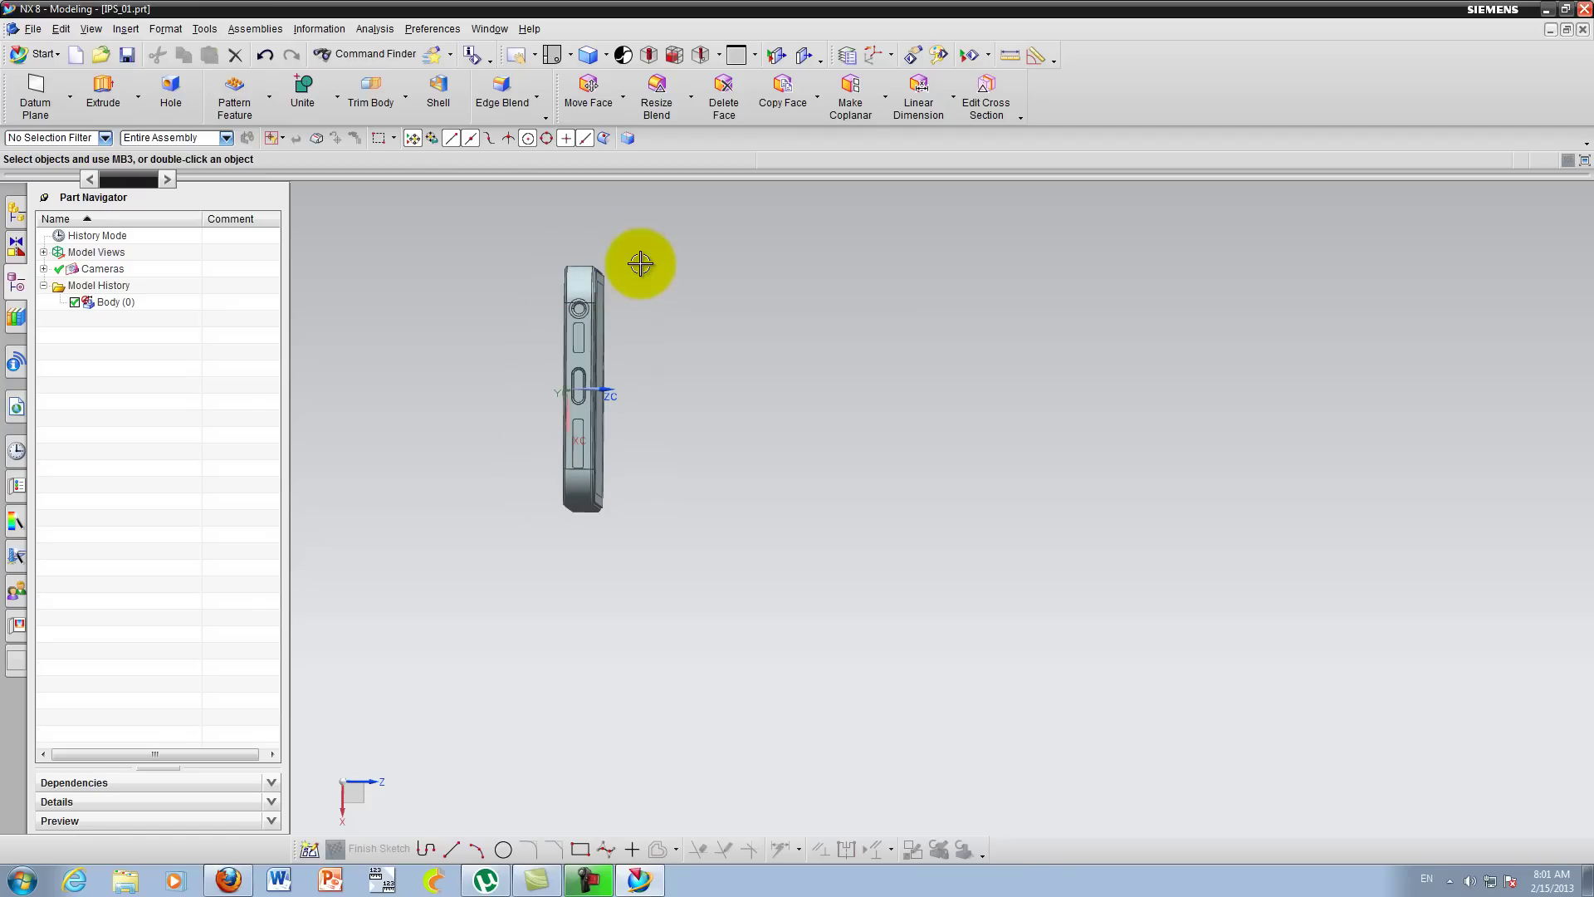
key(F8)
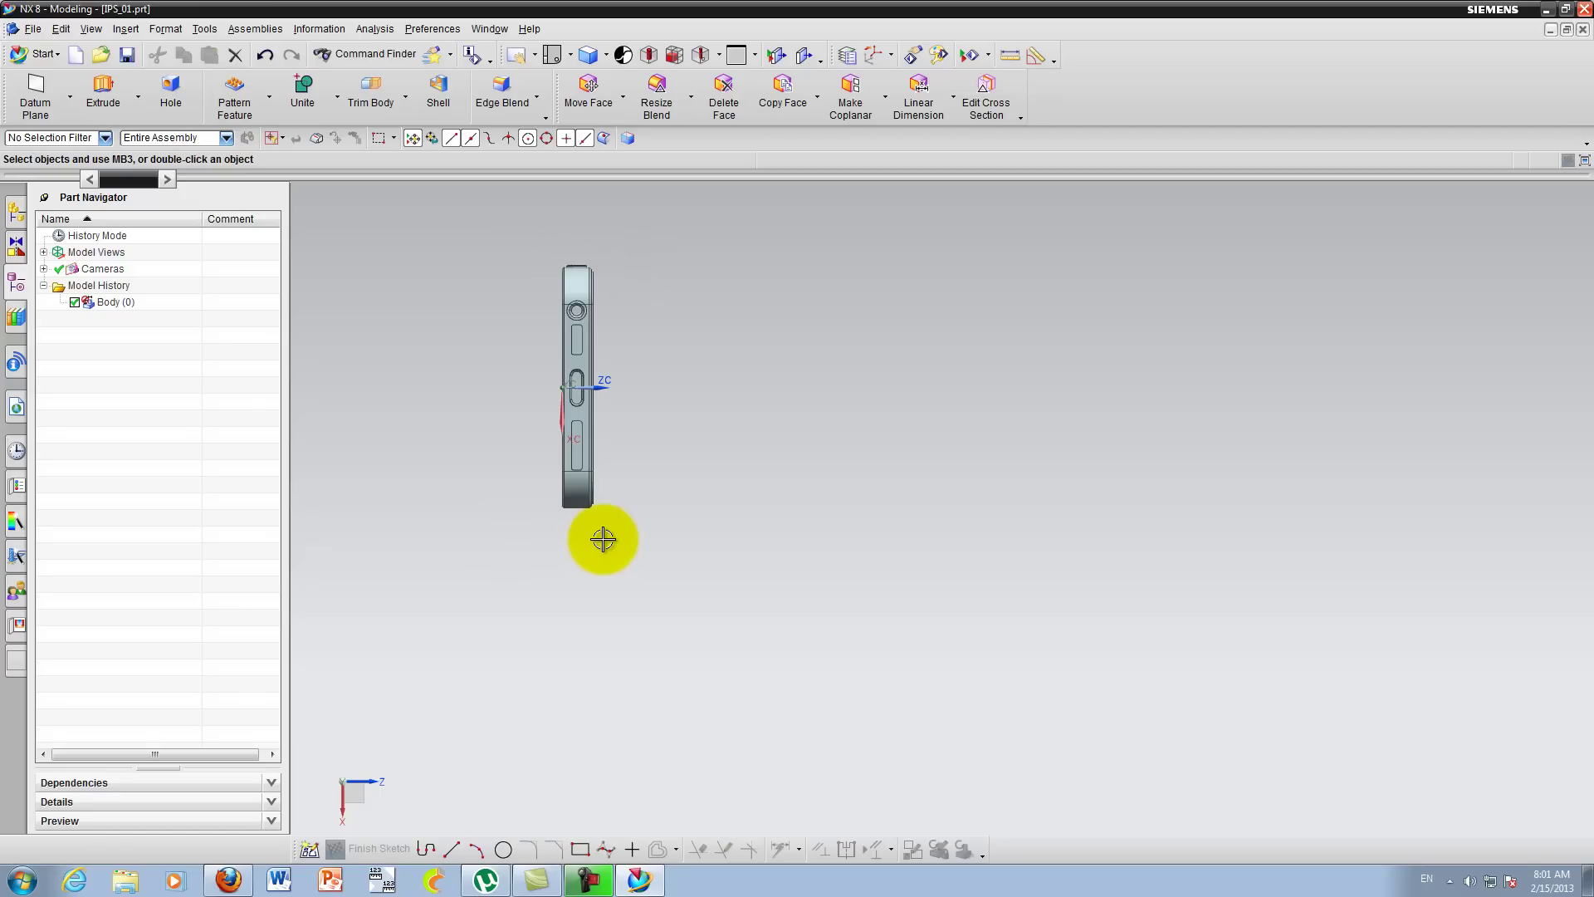
key(ctrl+f)
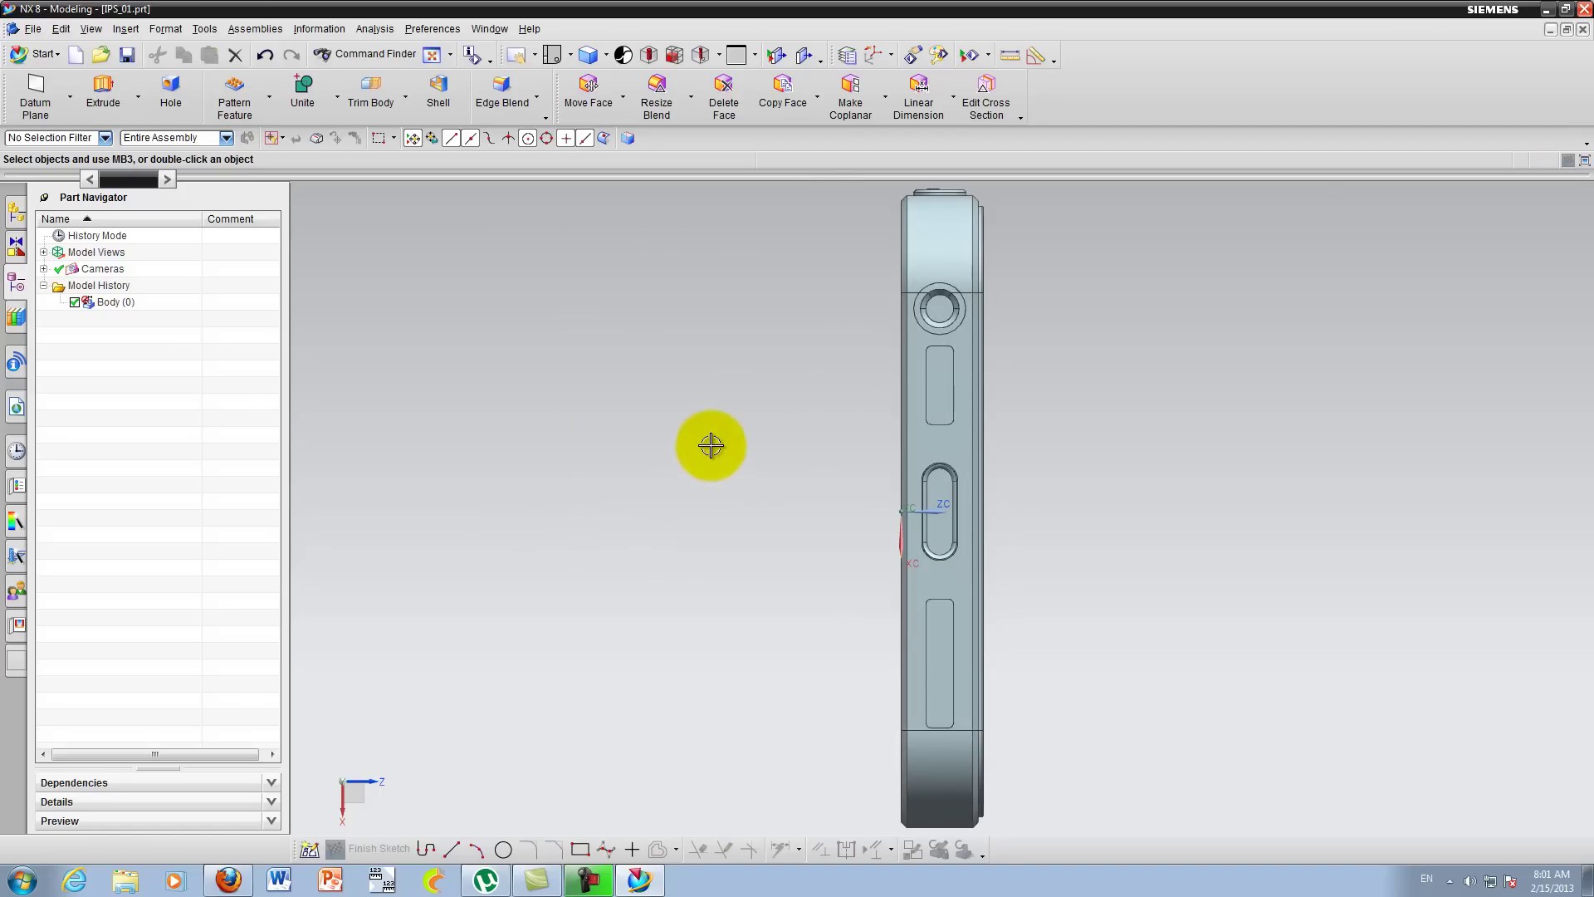
scroll(708, 445, down, 3)
middle_drag(804, 644, 803, 517)
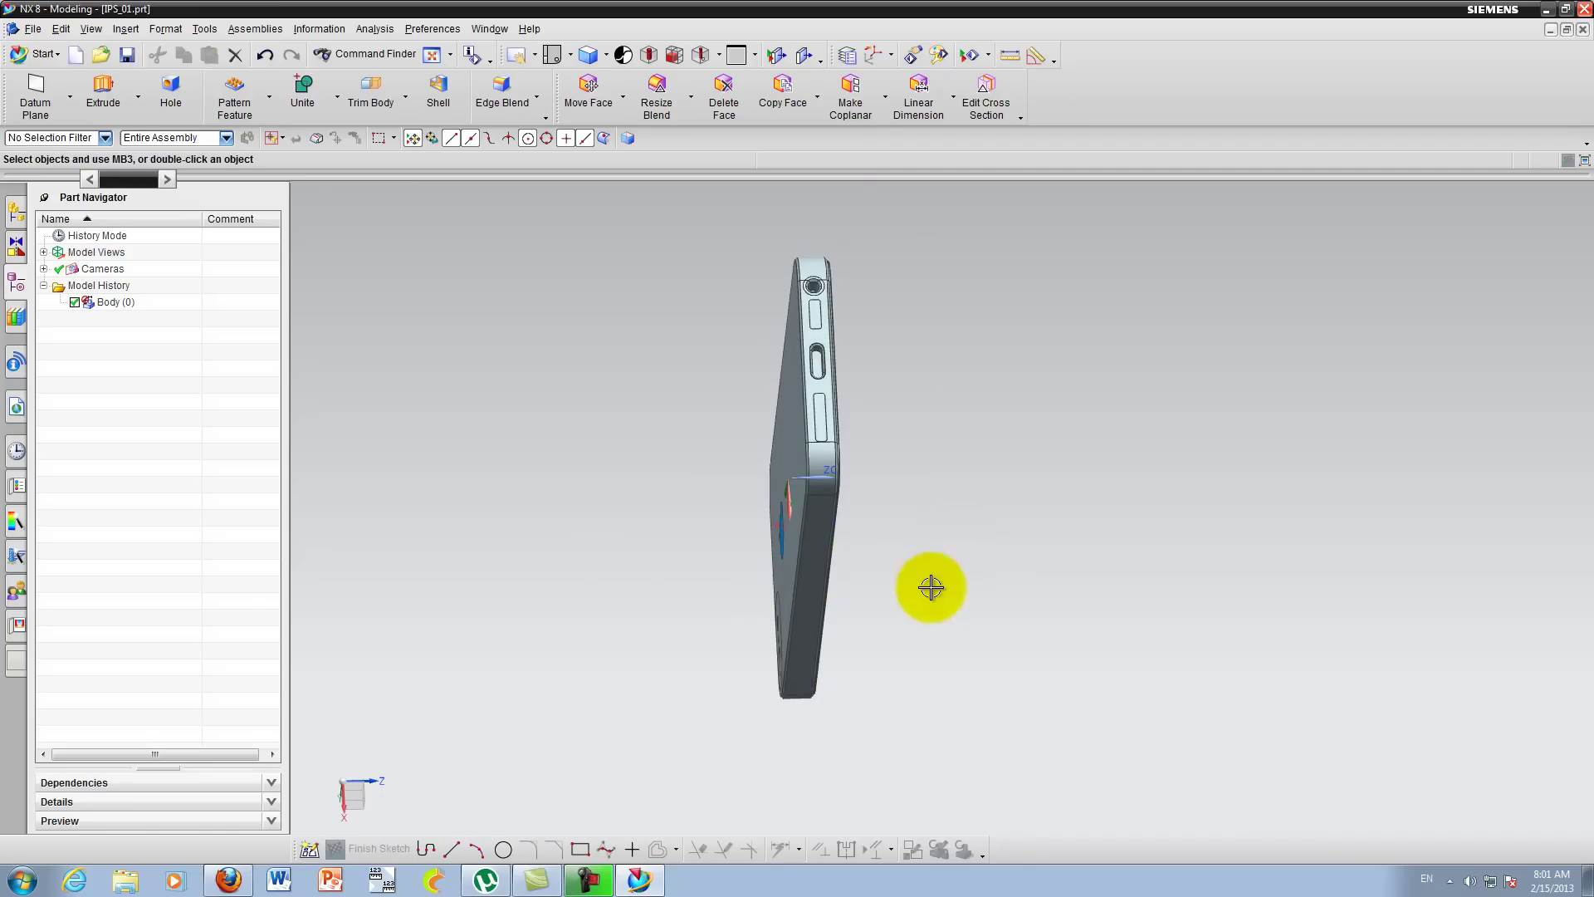
mouse_move(918, 533)
middle_down()
mouse_move(911, 463)
mouse_move(882, 451)
mouse_move(910, 469)
middle_up()
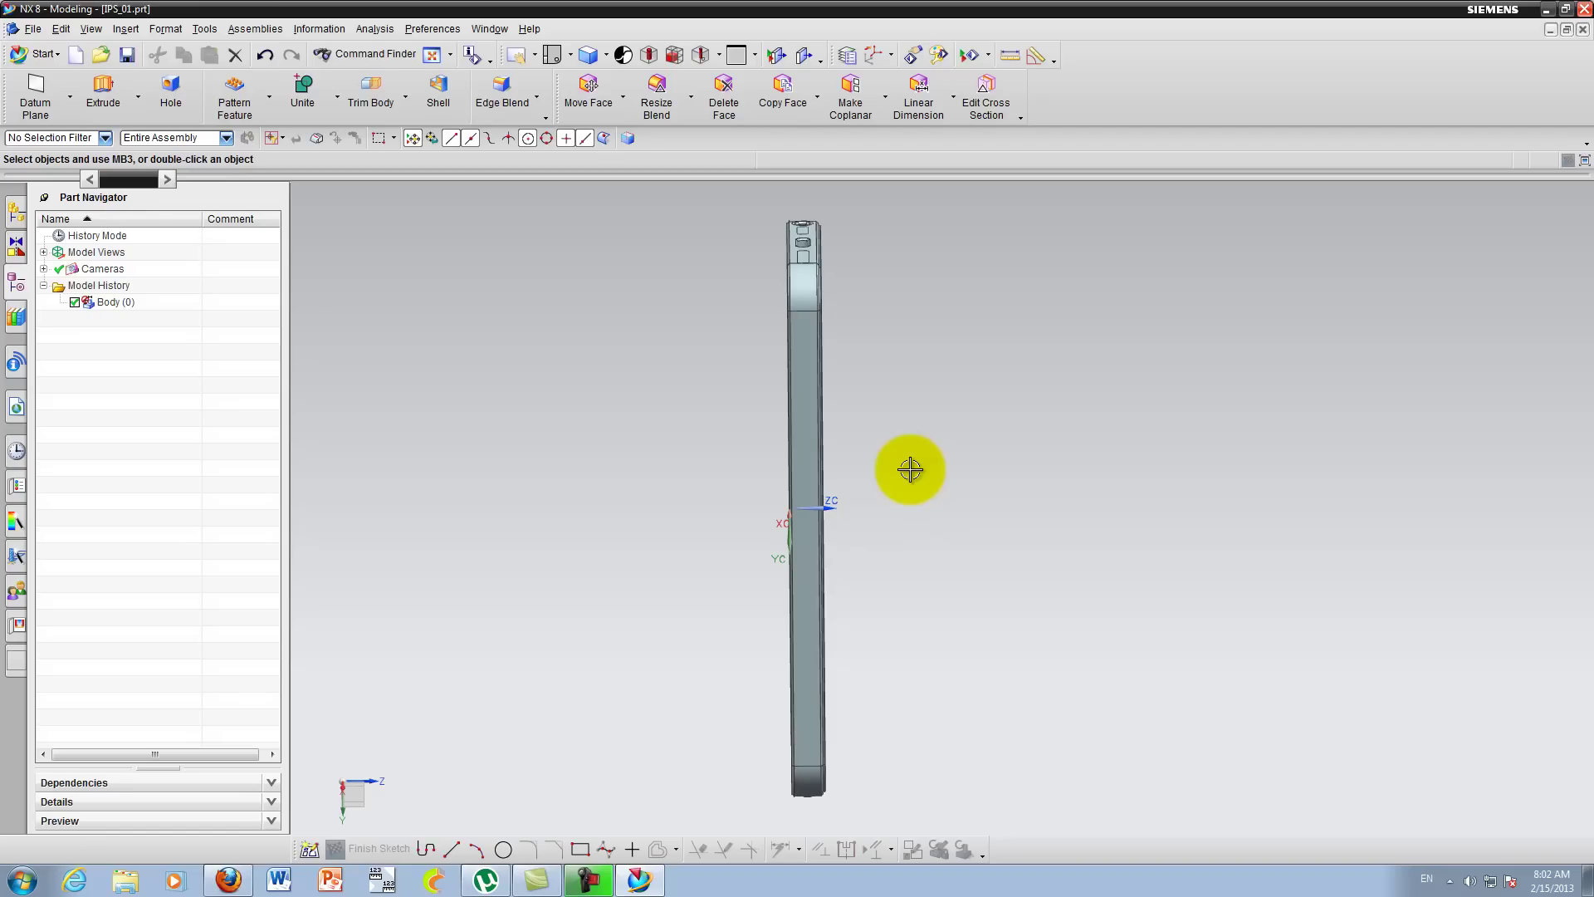
key(F8)
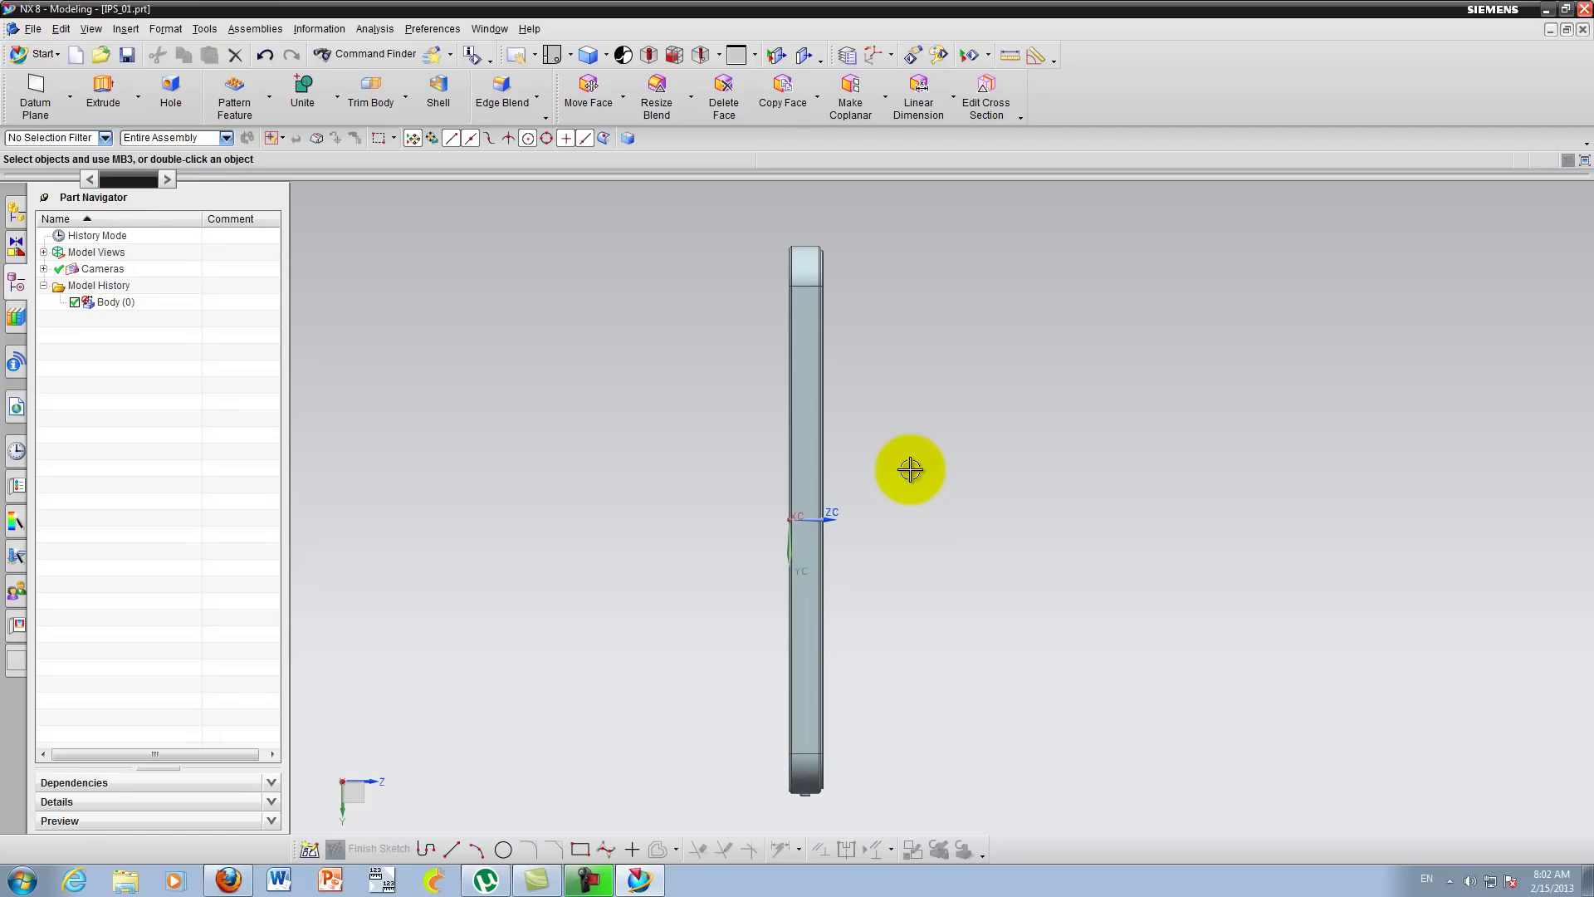
key(ctrl+f)
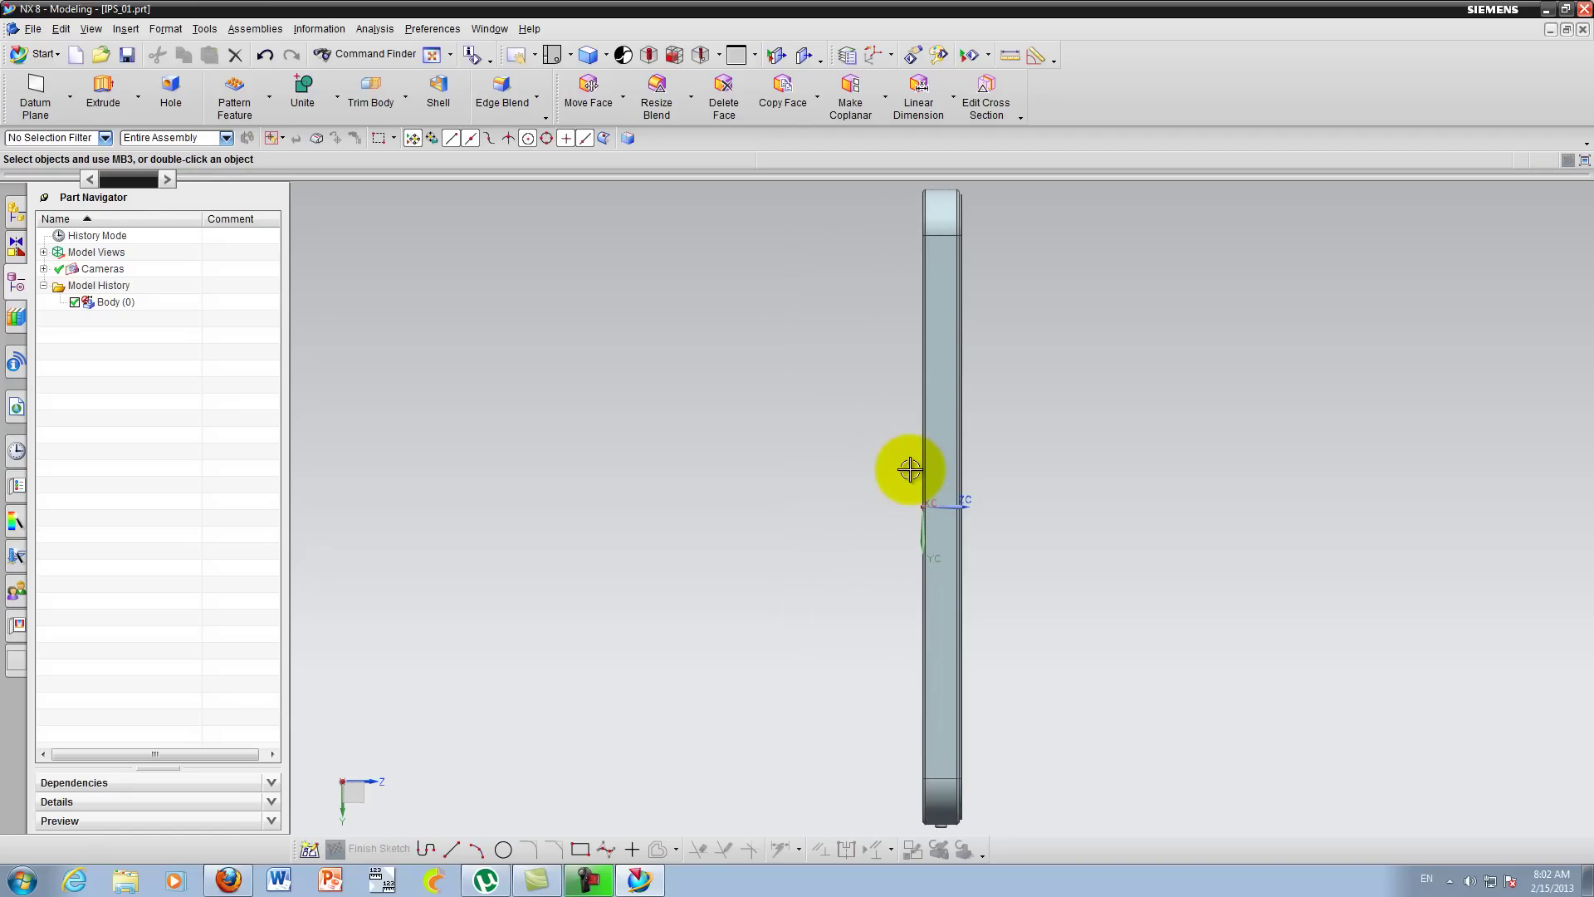
Step: Orbit the phone to its back, screen face and underside, then snap a side view with F8
middle_drag(1011, 338, 1127, 522)
mouse_move(987, 350)
middle_down()
mouse_move(1071, 445)
mouse_move(1018, 420)
mouse_move(1060, 384)
mouse_move(975, 368)
mouse_move(925, 381)
mouse_move(904, 345)
middle_up()
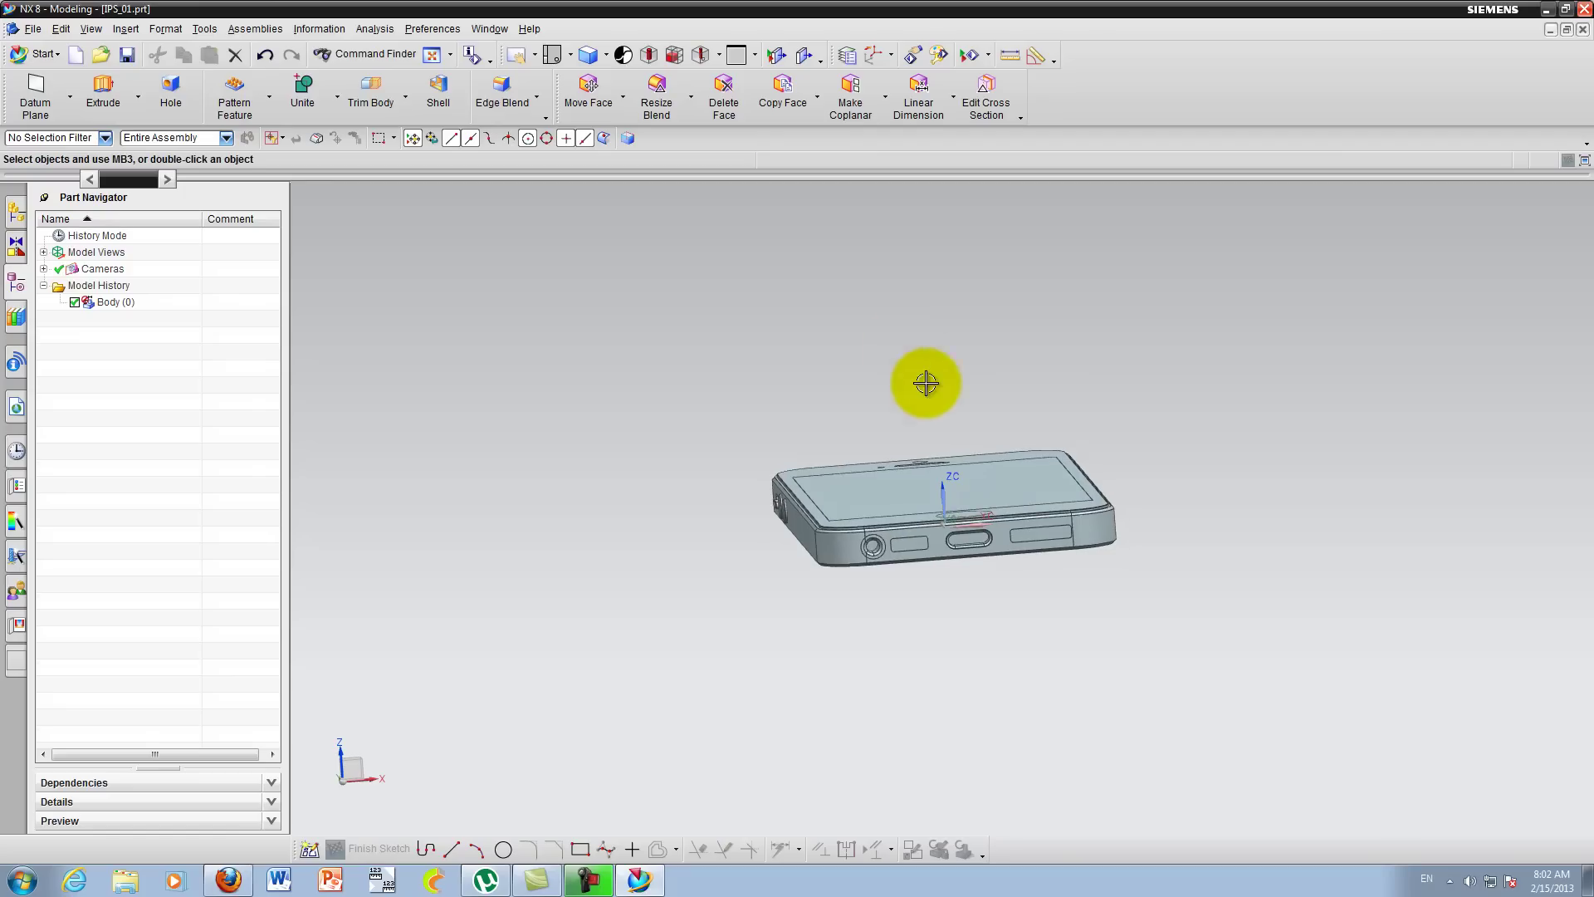
middle_drag(958, 576, 949, 434)
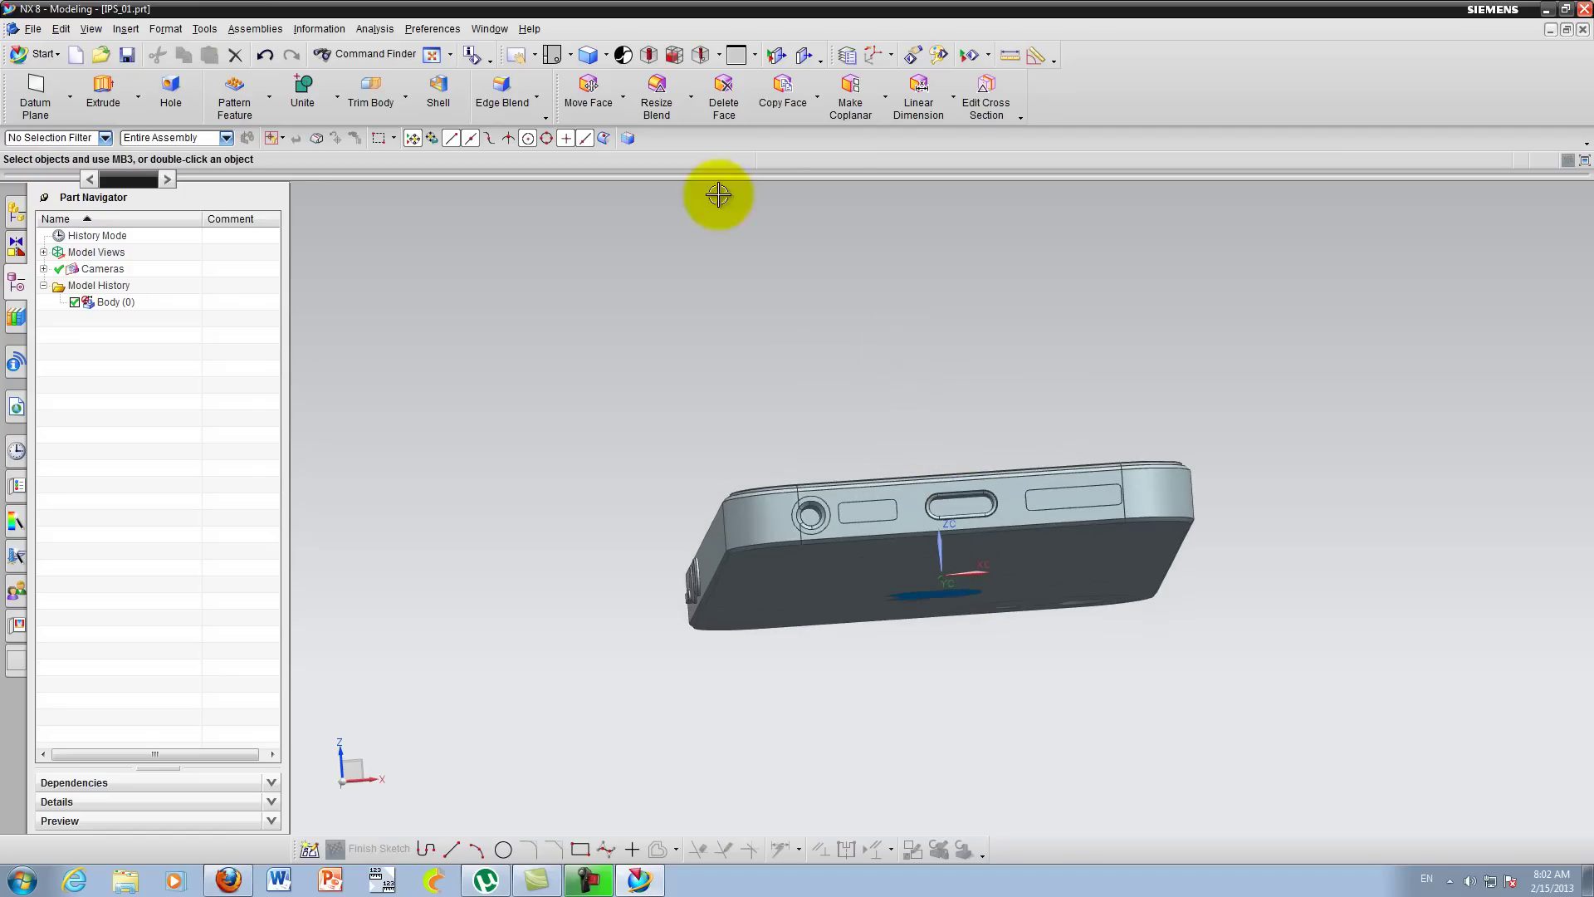
click(570, 56)
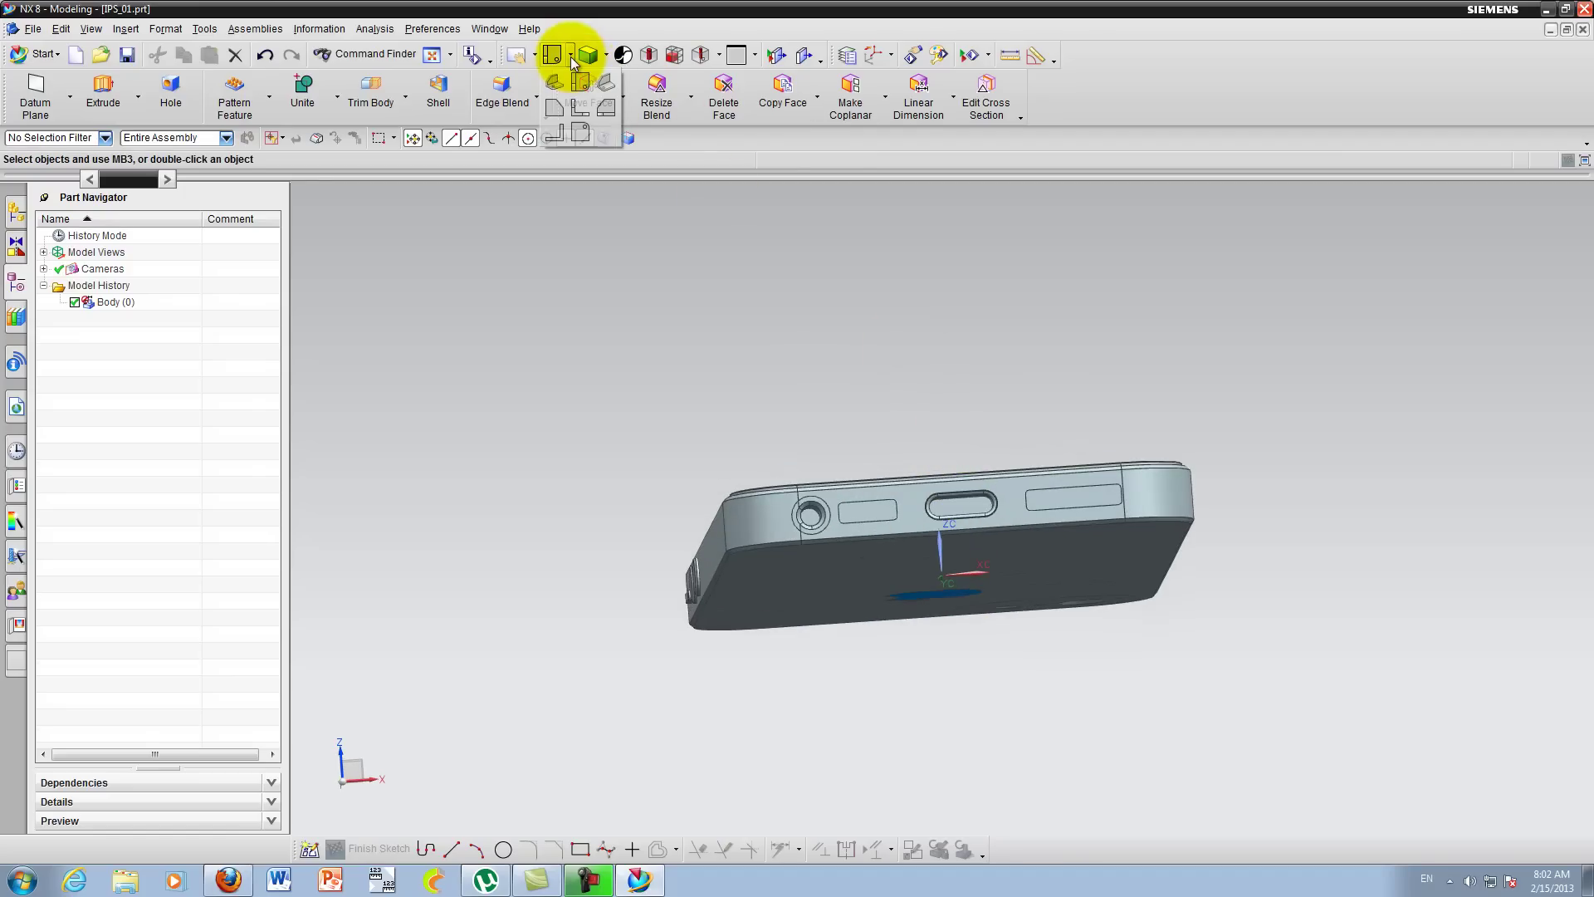
mouse_move(655, 519)
middle_down()
mouse_move(740, 498)
mouse_move(661, 498)
mouse_move(671, 520)
middle_up()
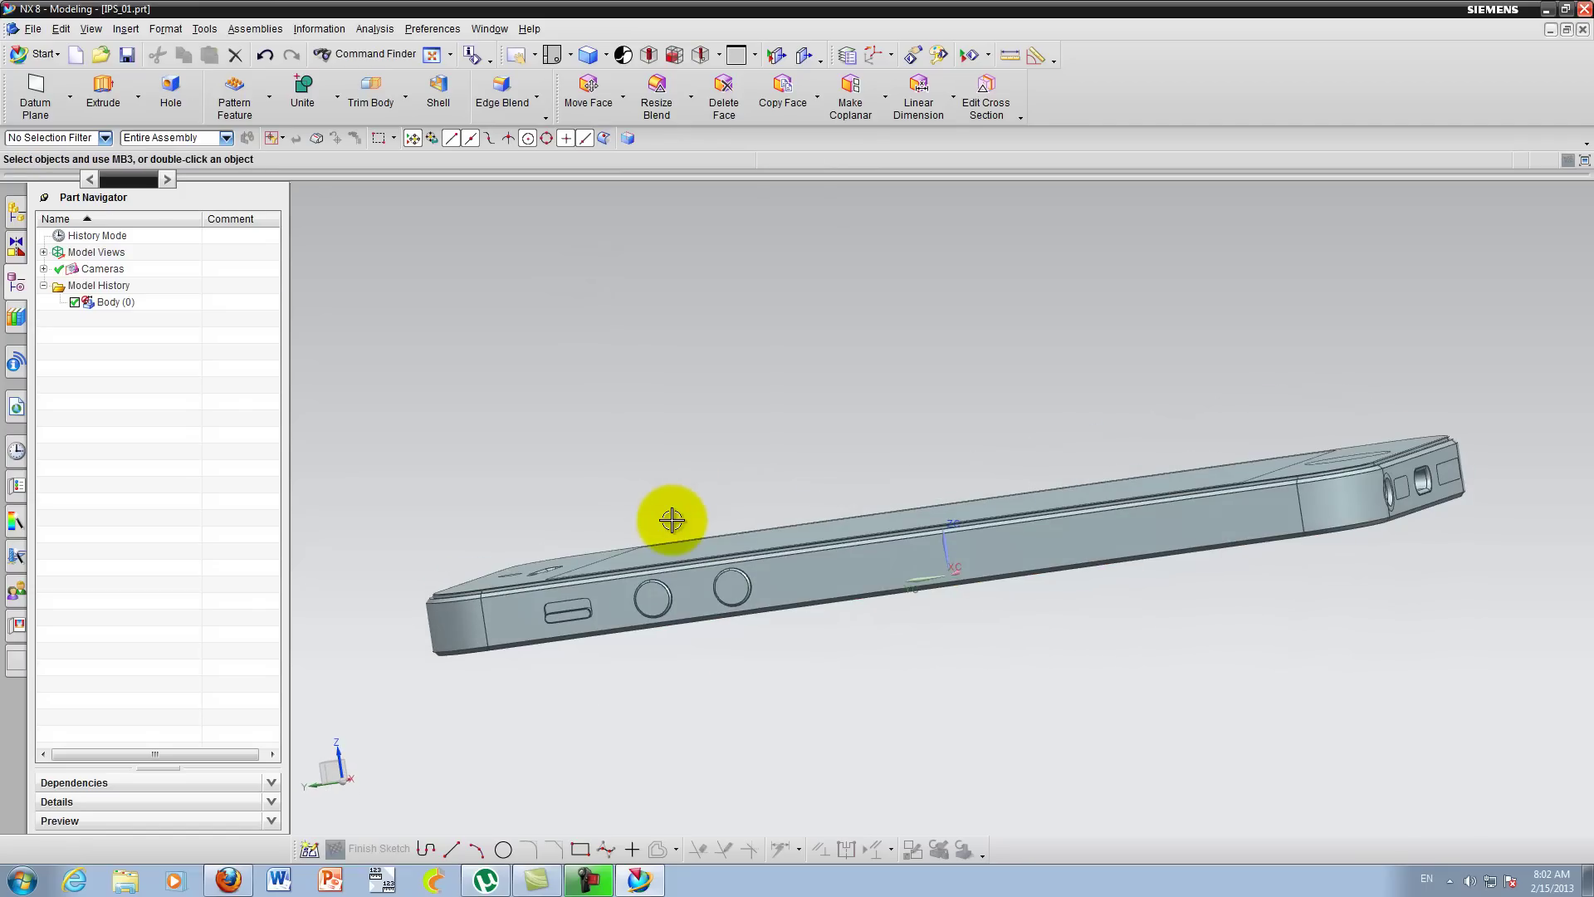
key(F8)
Step: Orbit to an oblique top view, check the preset orientations, and bring up the rendering styles list
scroll(656, 519, down, 3)
mouse_move(725, 484)
middle_down()
mouse_move(598, 434)
mouse_move(584, 246)
middle_up()
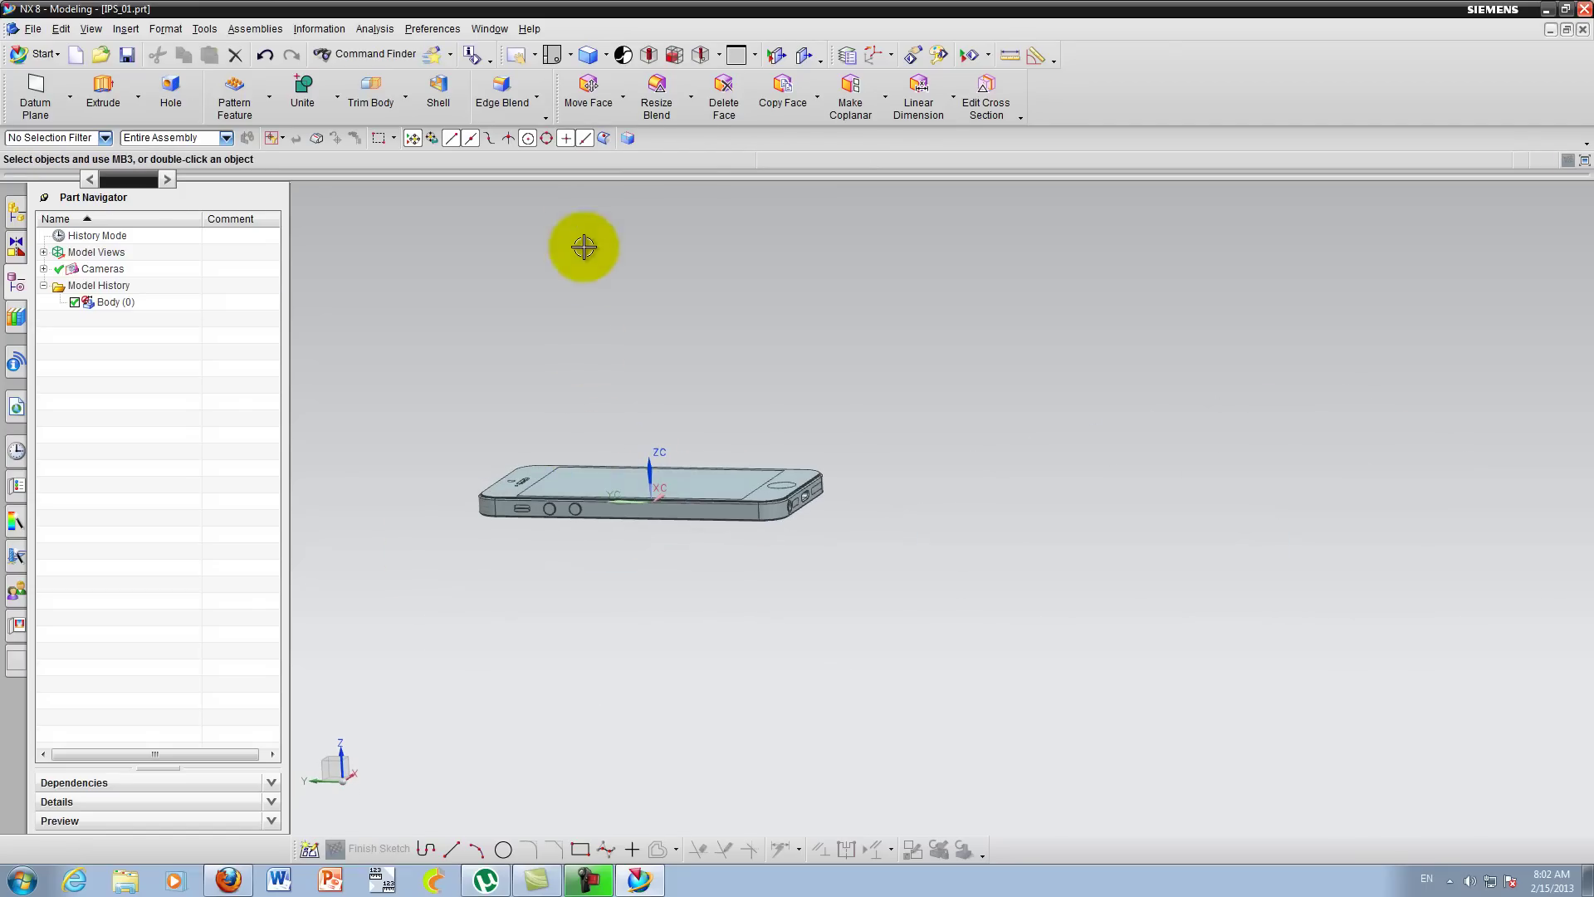
click(570, 59)
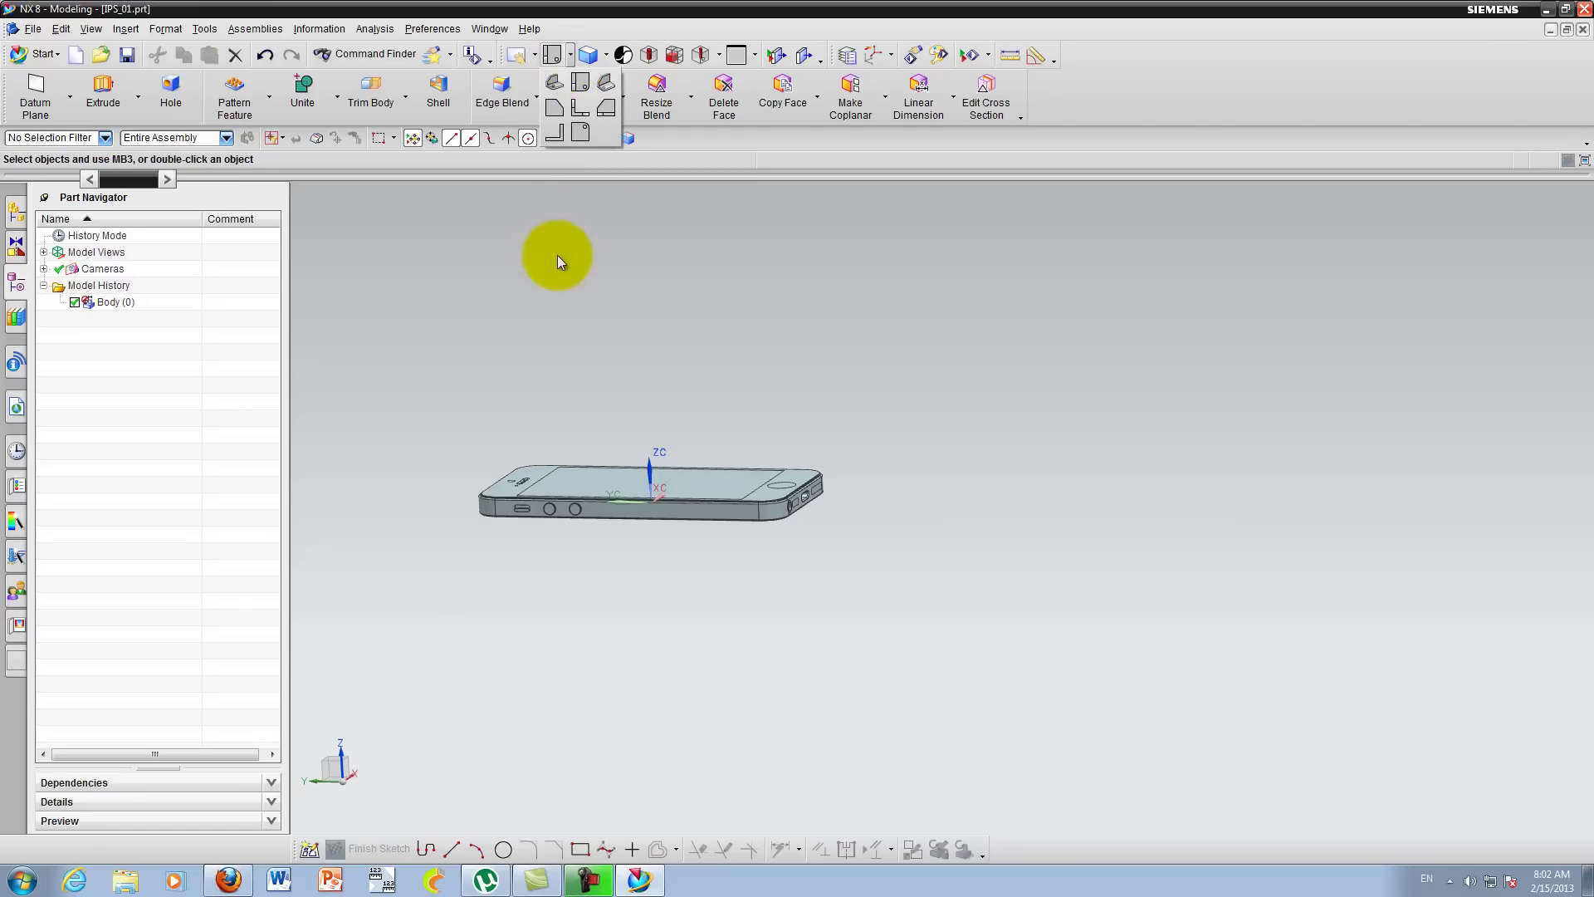
click(570, 54)
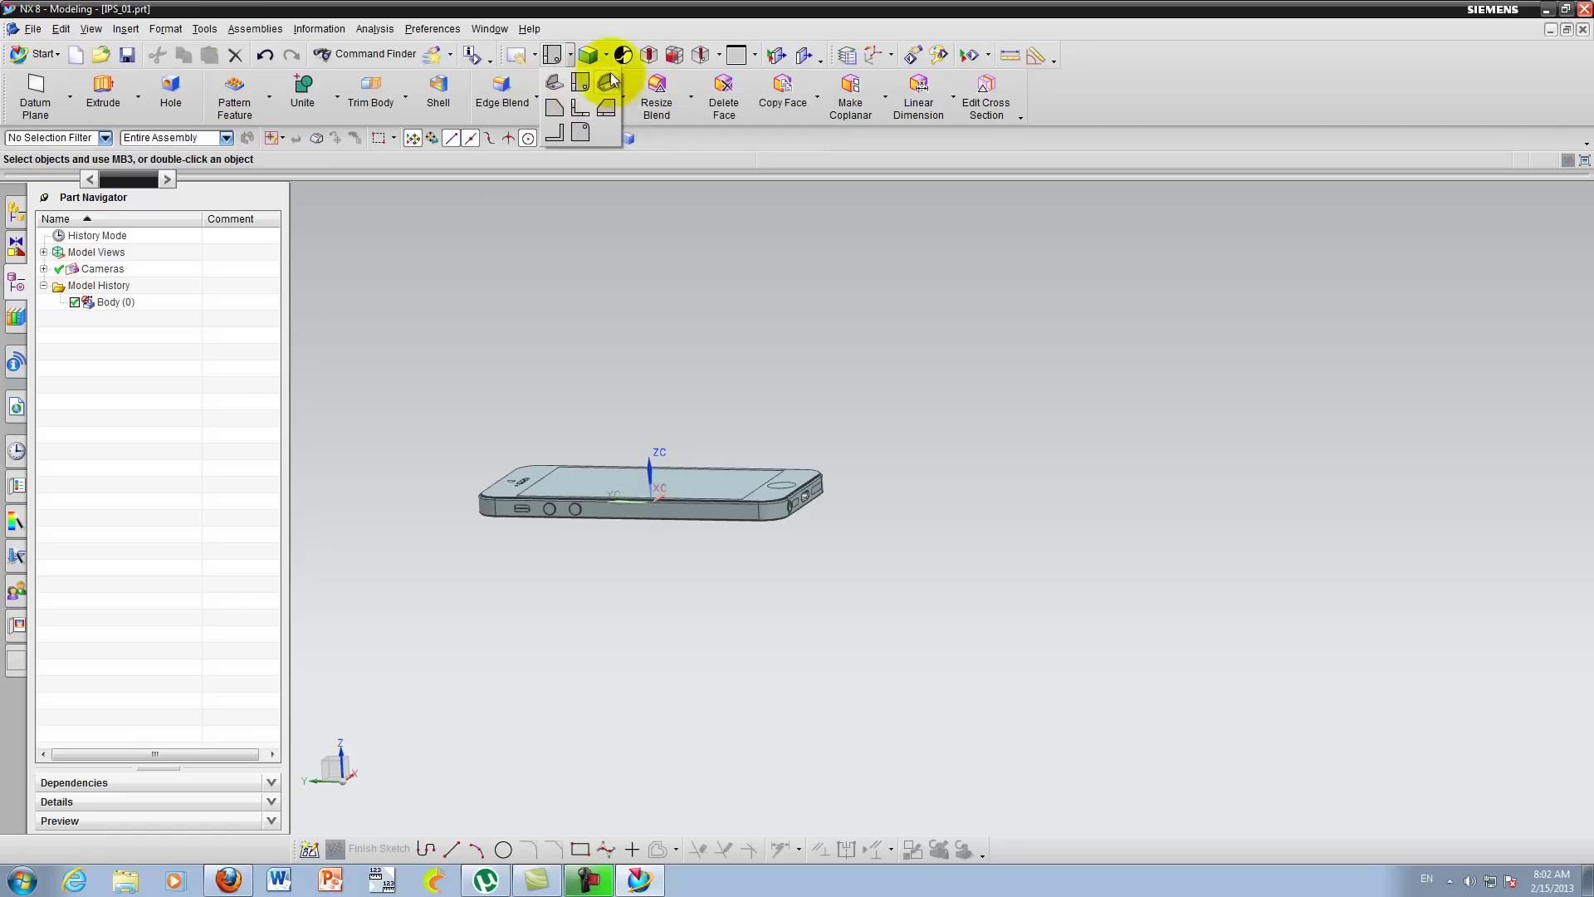
click(603, 55)
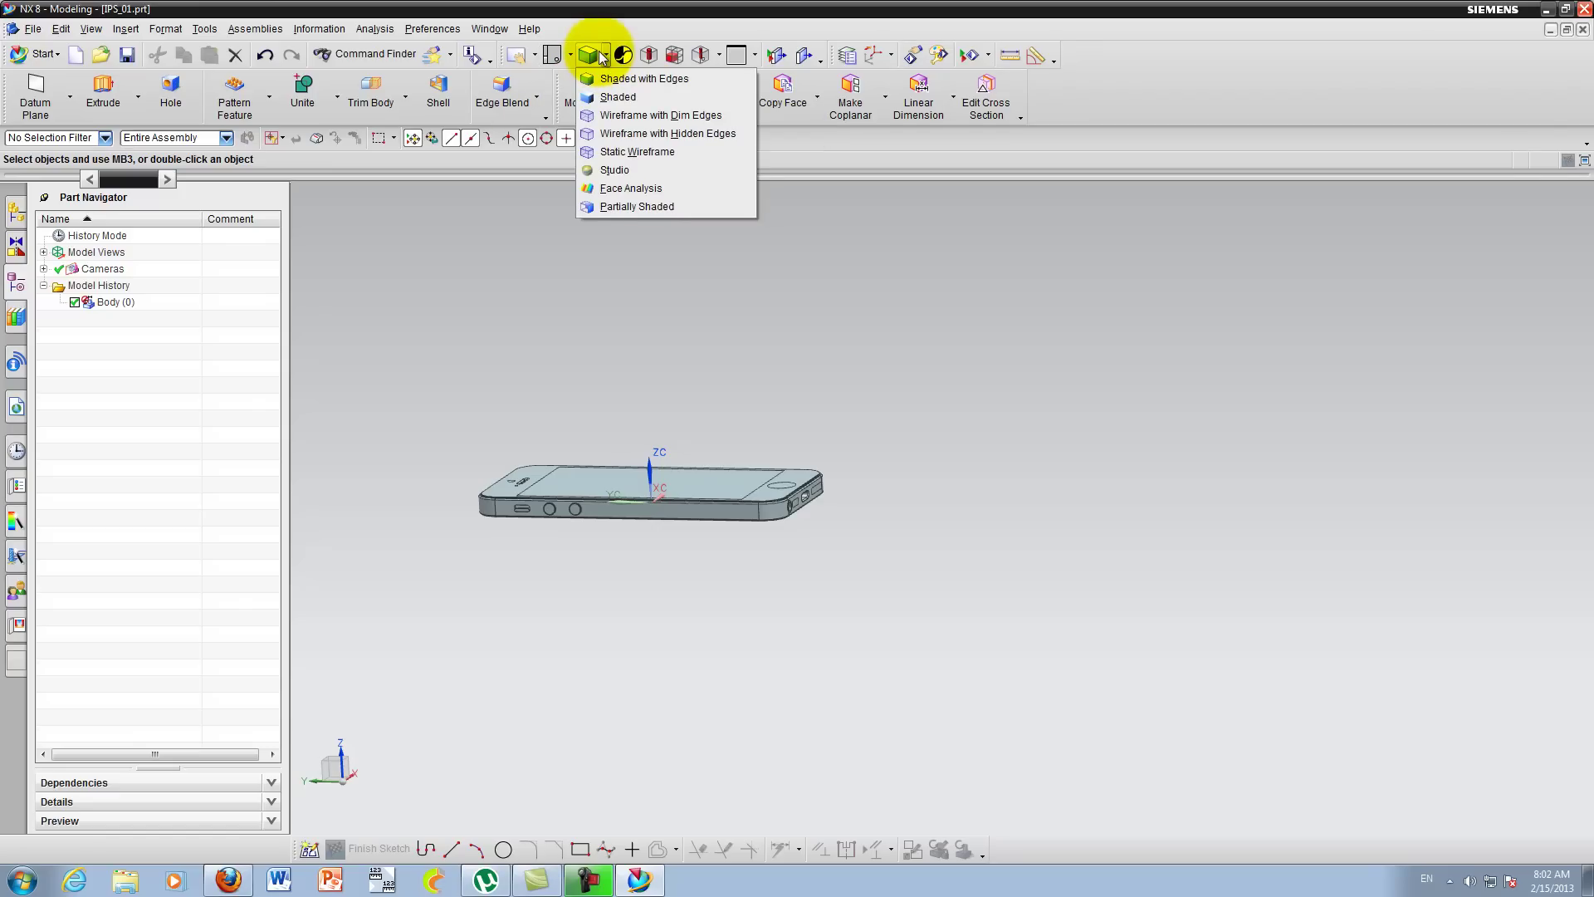
Step: Show the phone in the fitted trimetric Home view, then browse and close the Tools menu
click(815, 316)
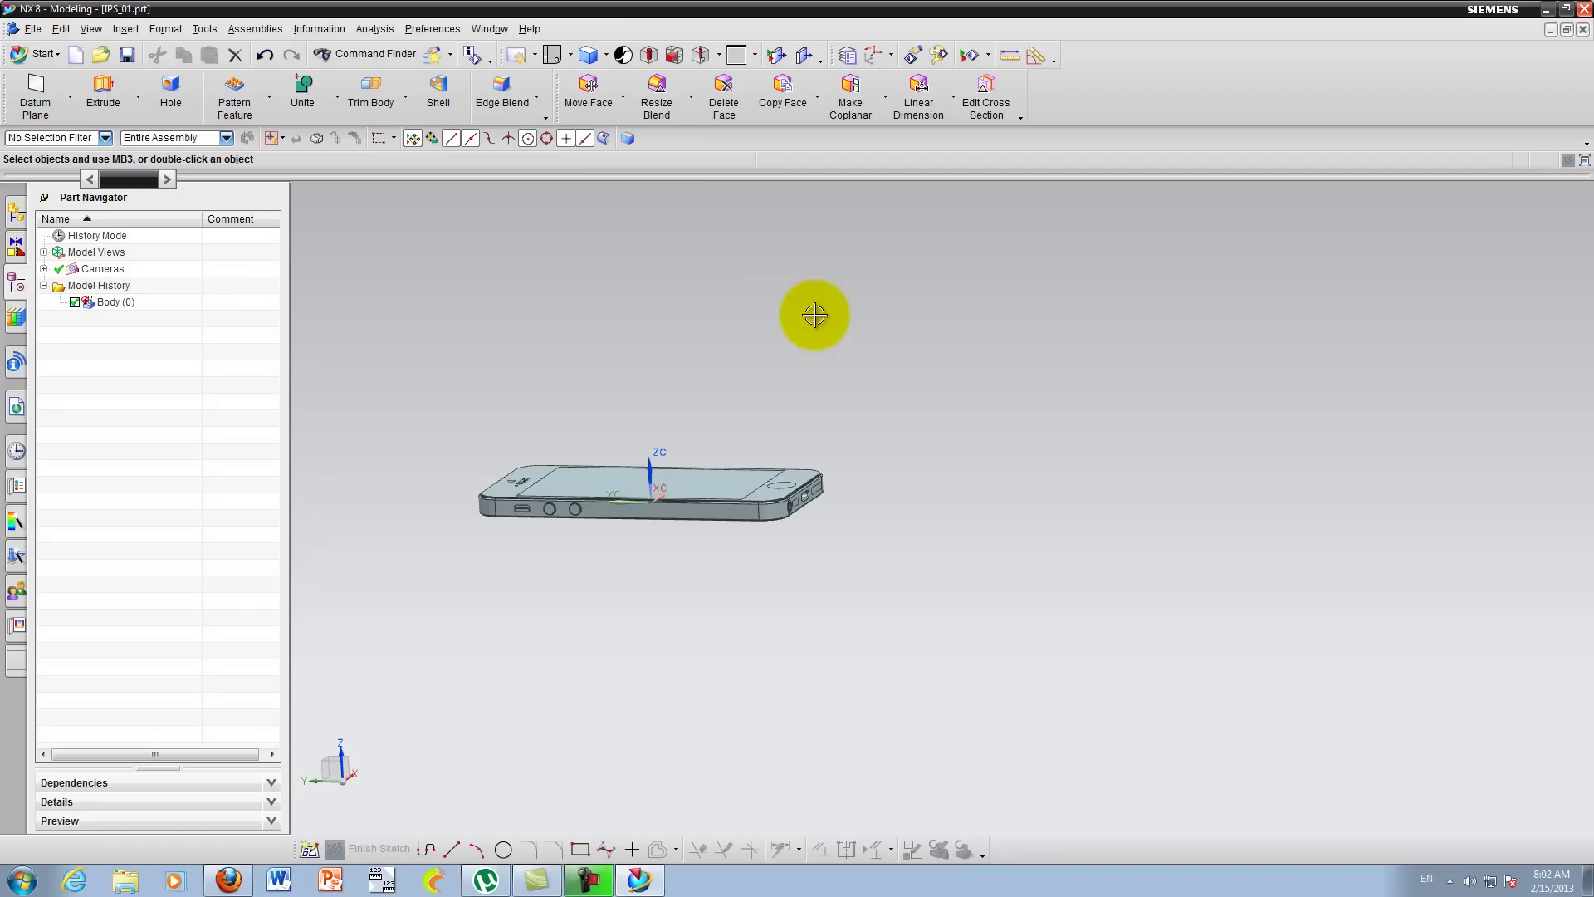
key(Home)
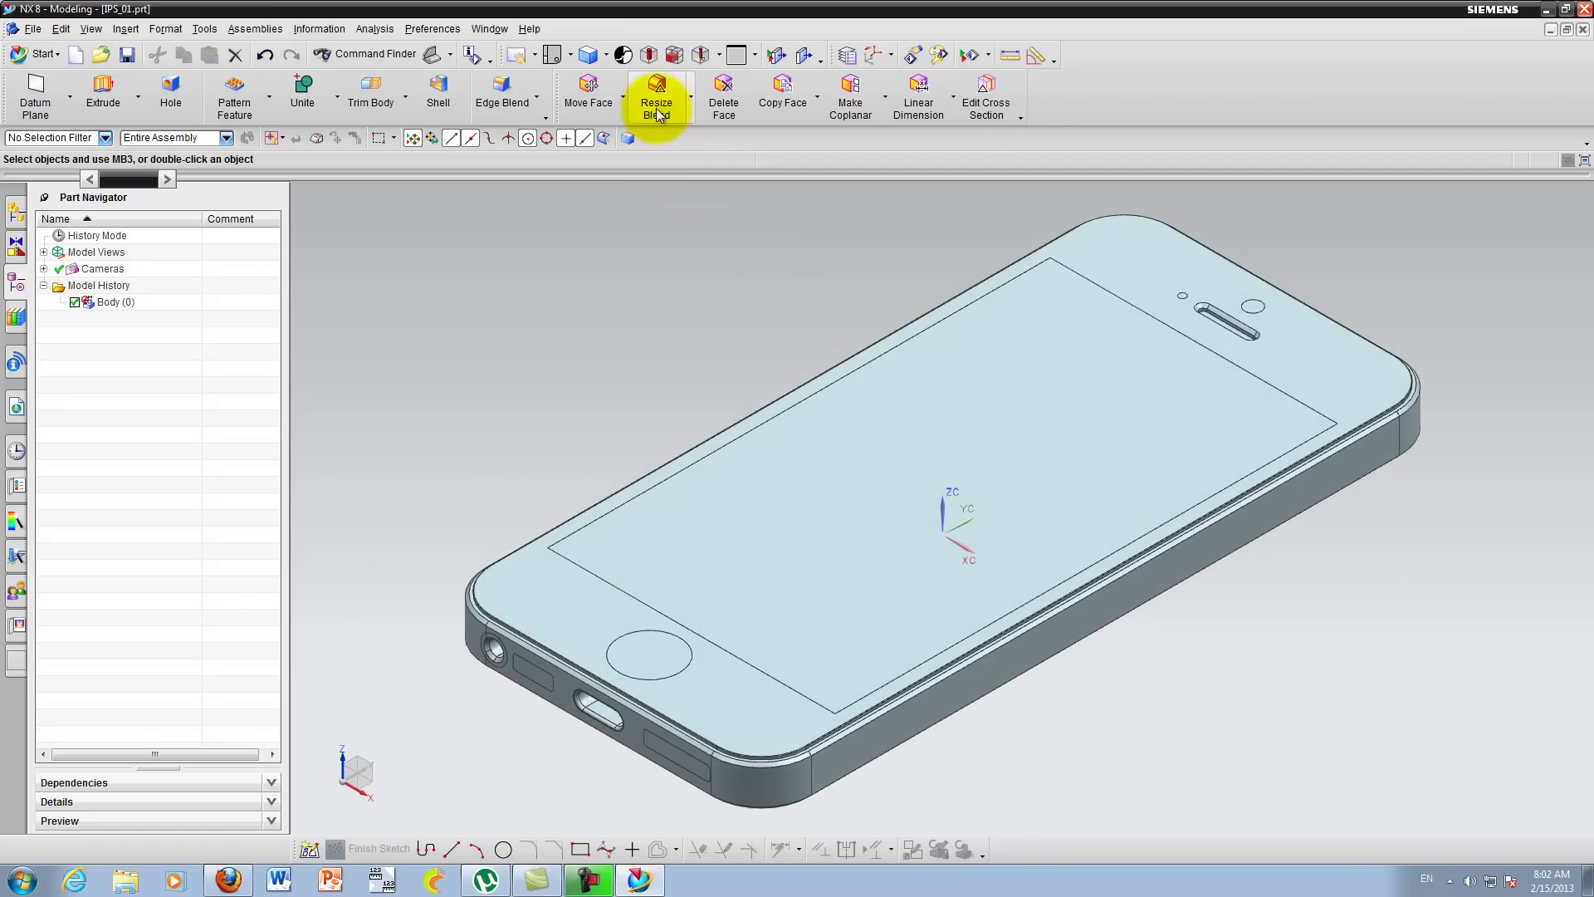
click(607, 57)
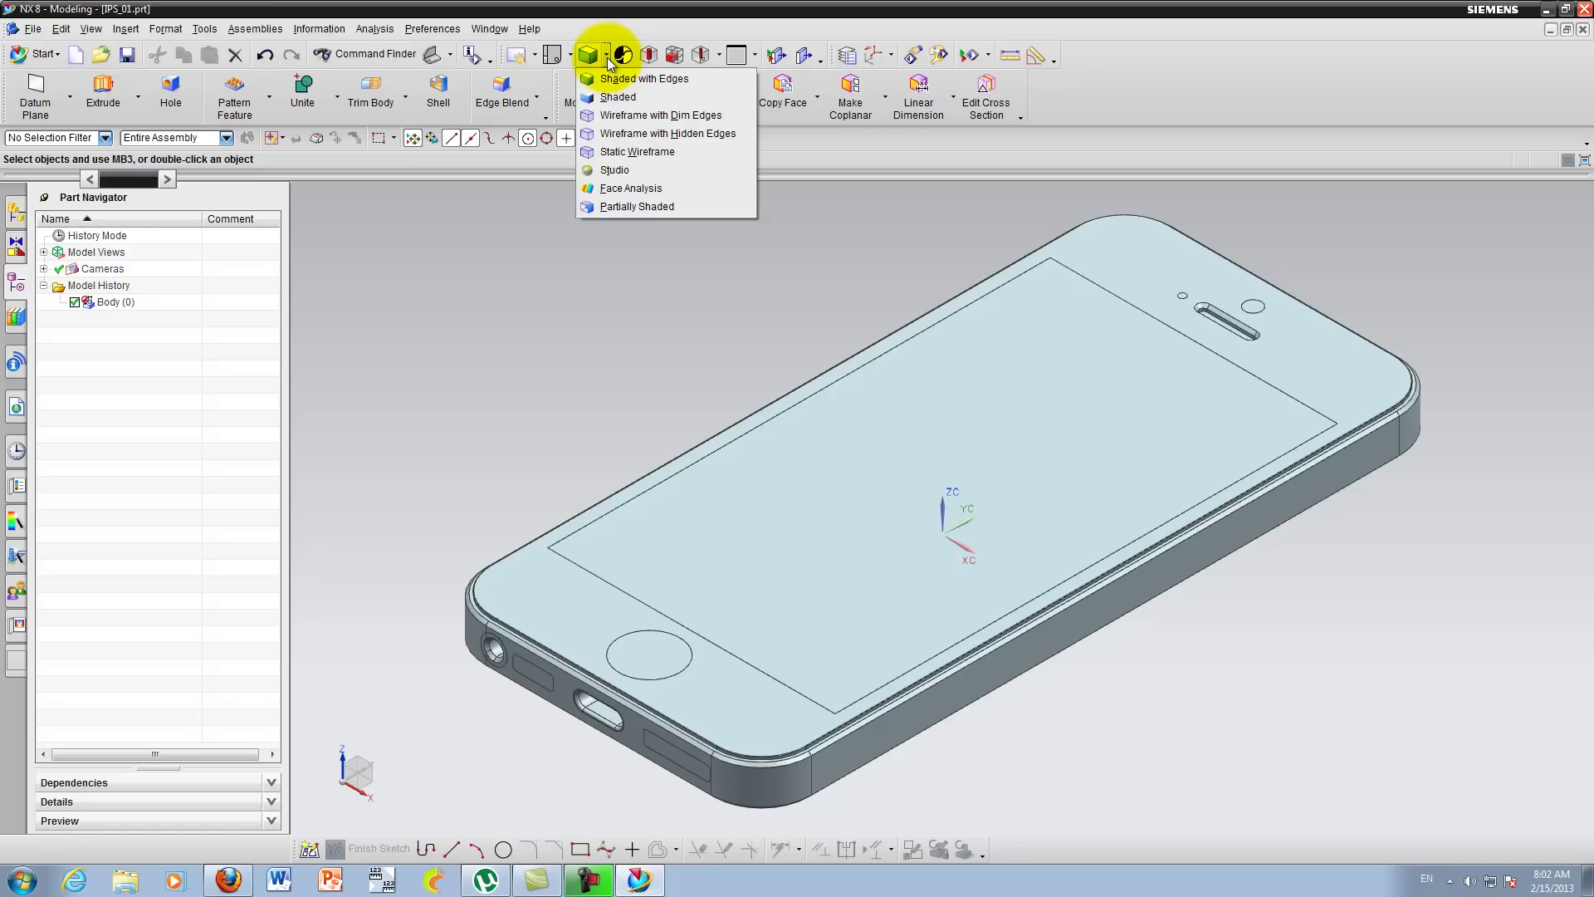
click(208, 31)
click(220, 37)
mouse_move(247, 307)
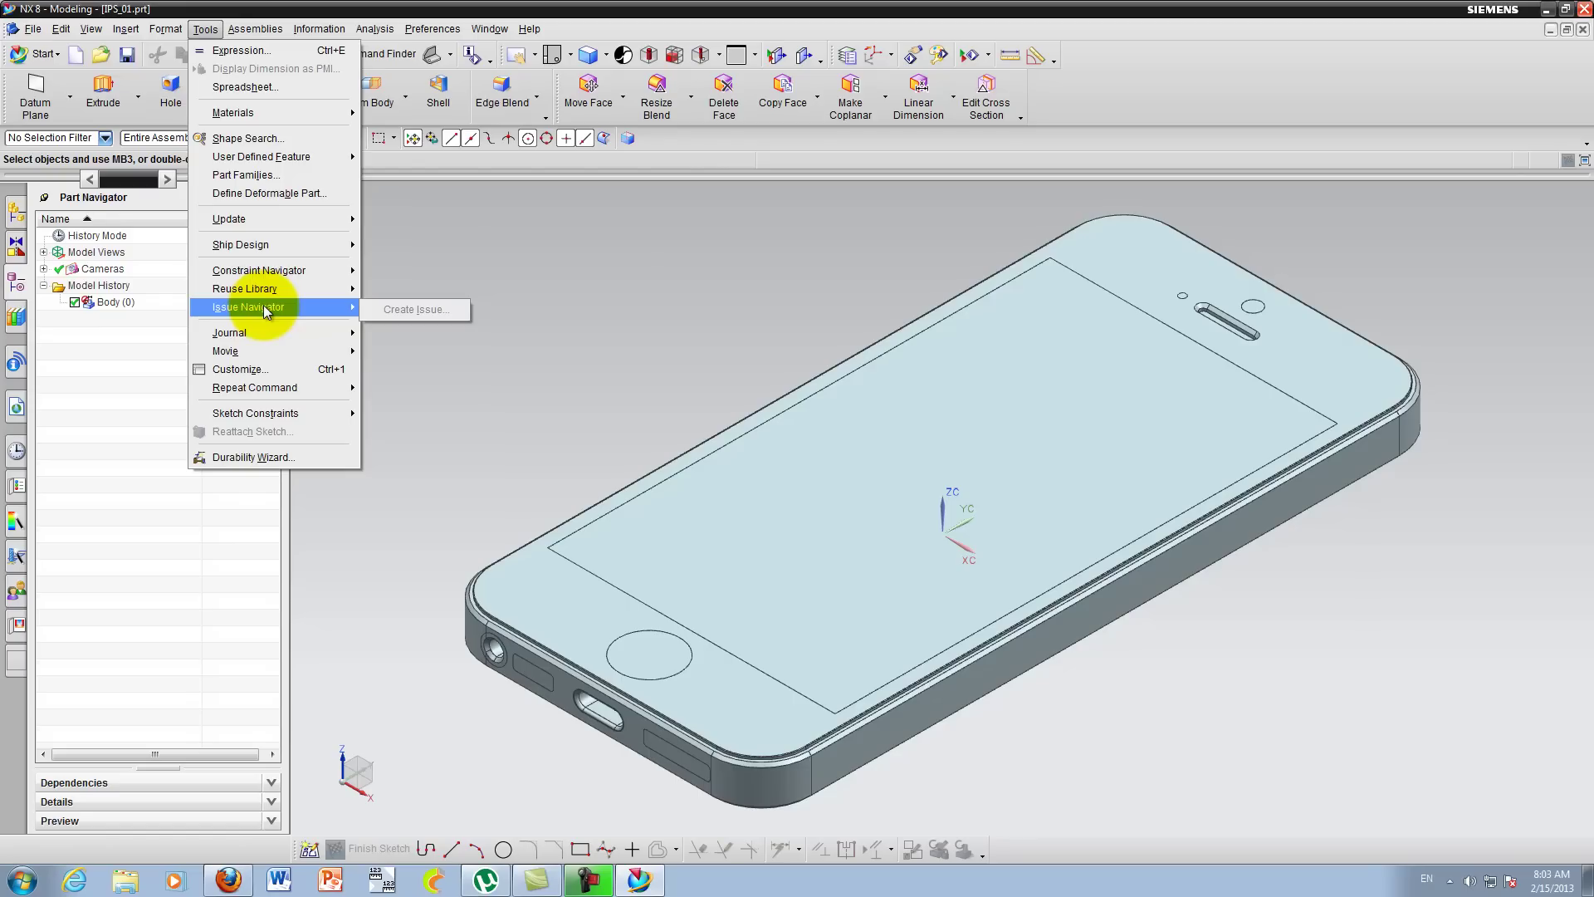
click(615, 263)
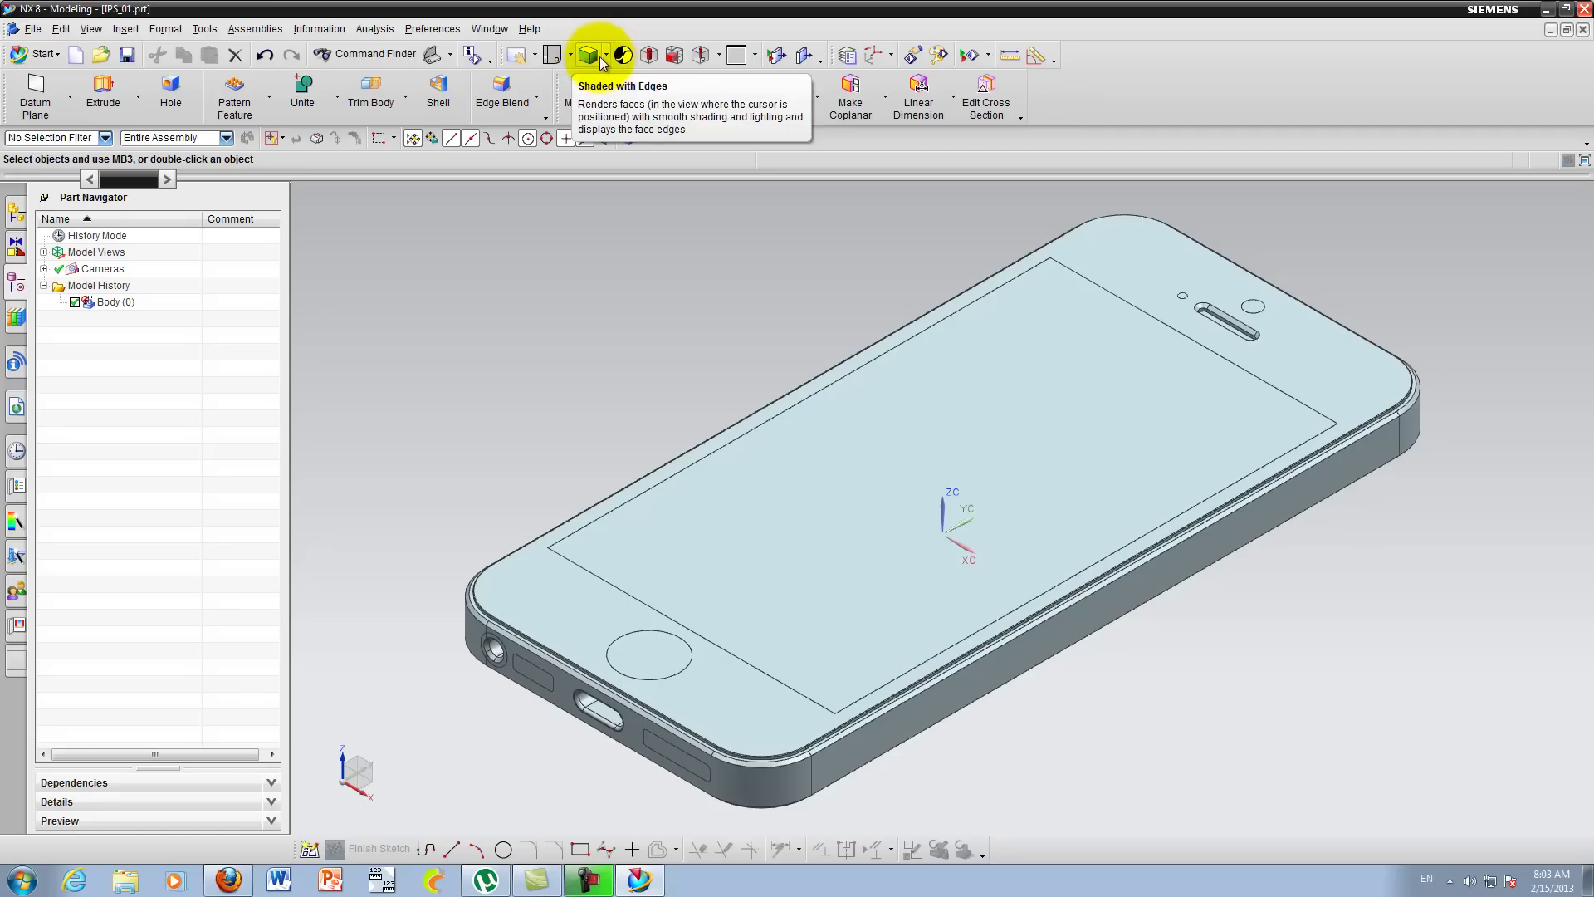
Step: Set the rendering style to Shaded, after first trying Shaded with Edges
click(607, 56)
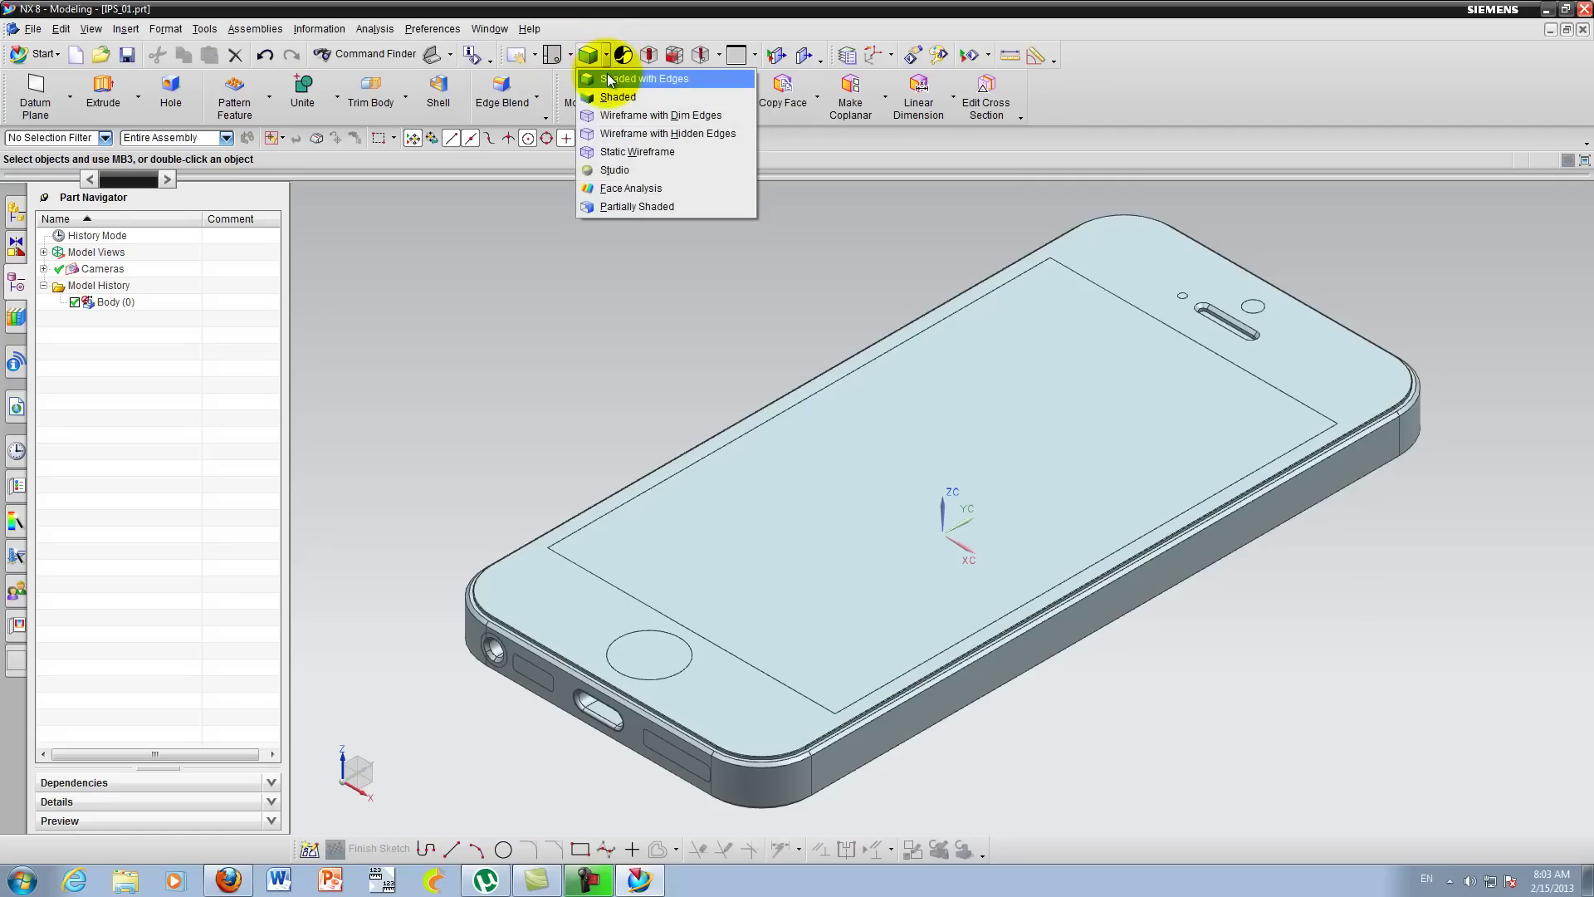
click(606, 73)
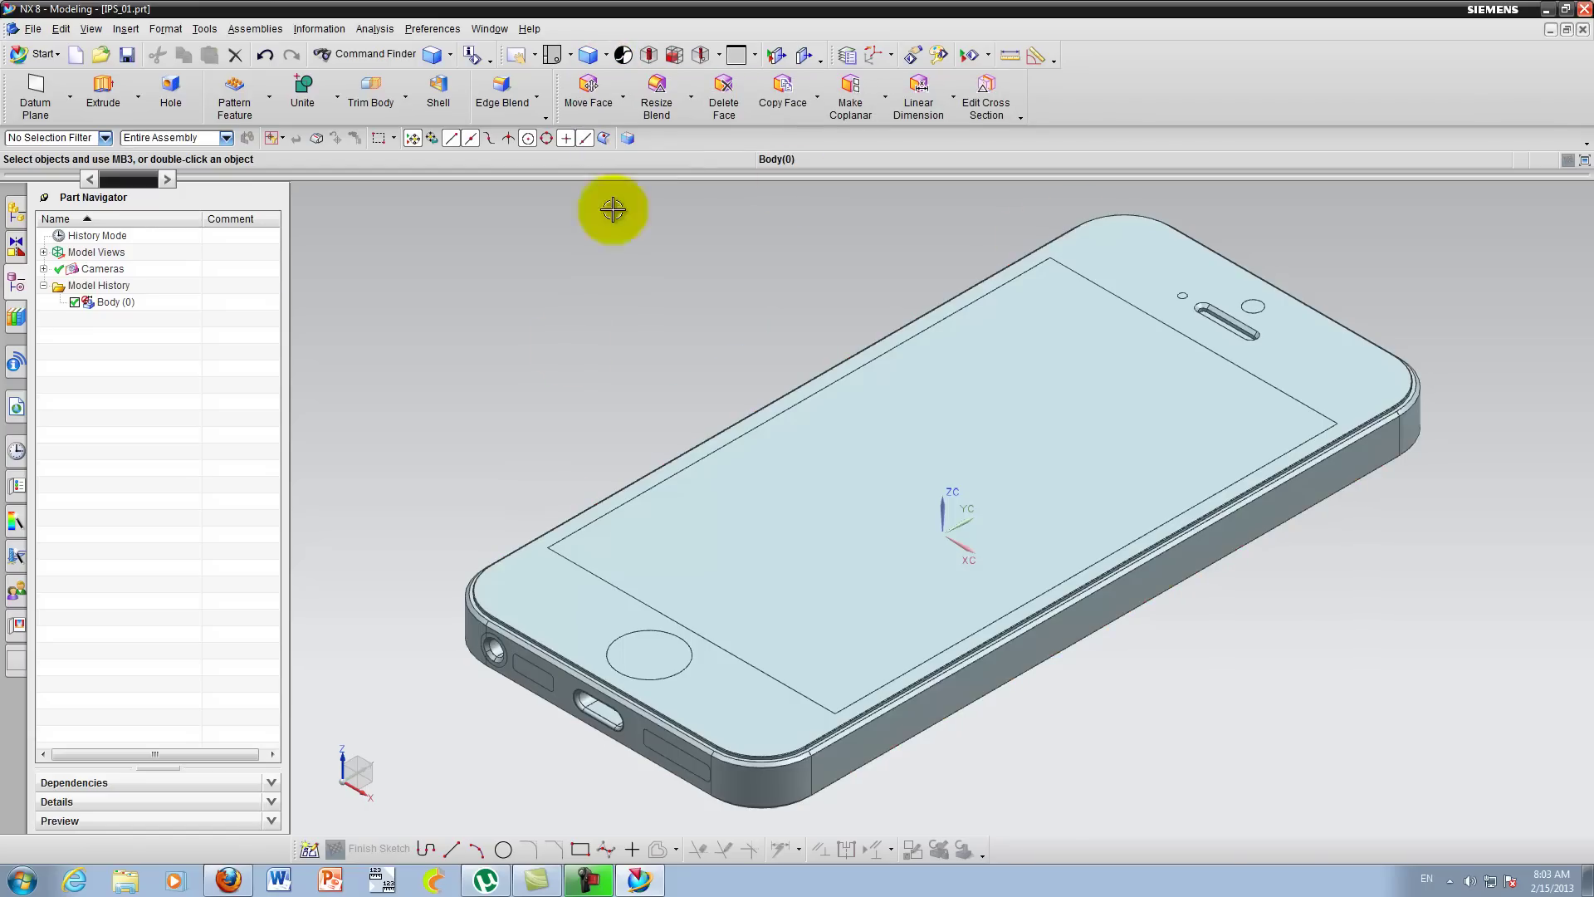
click(607, 58)
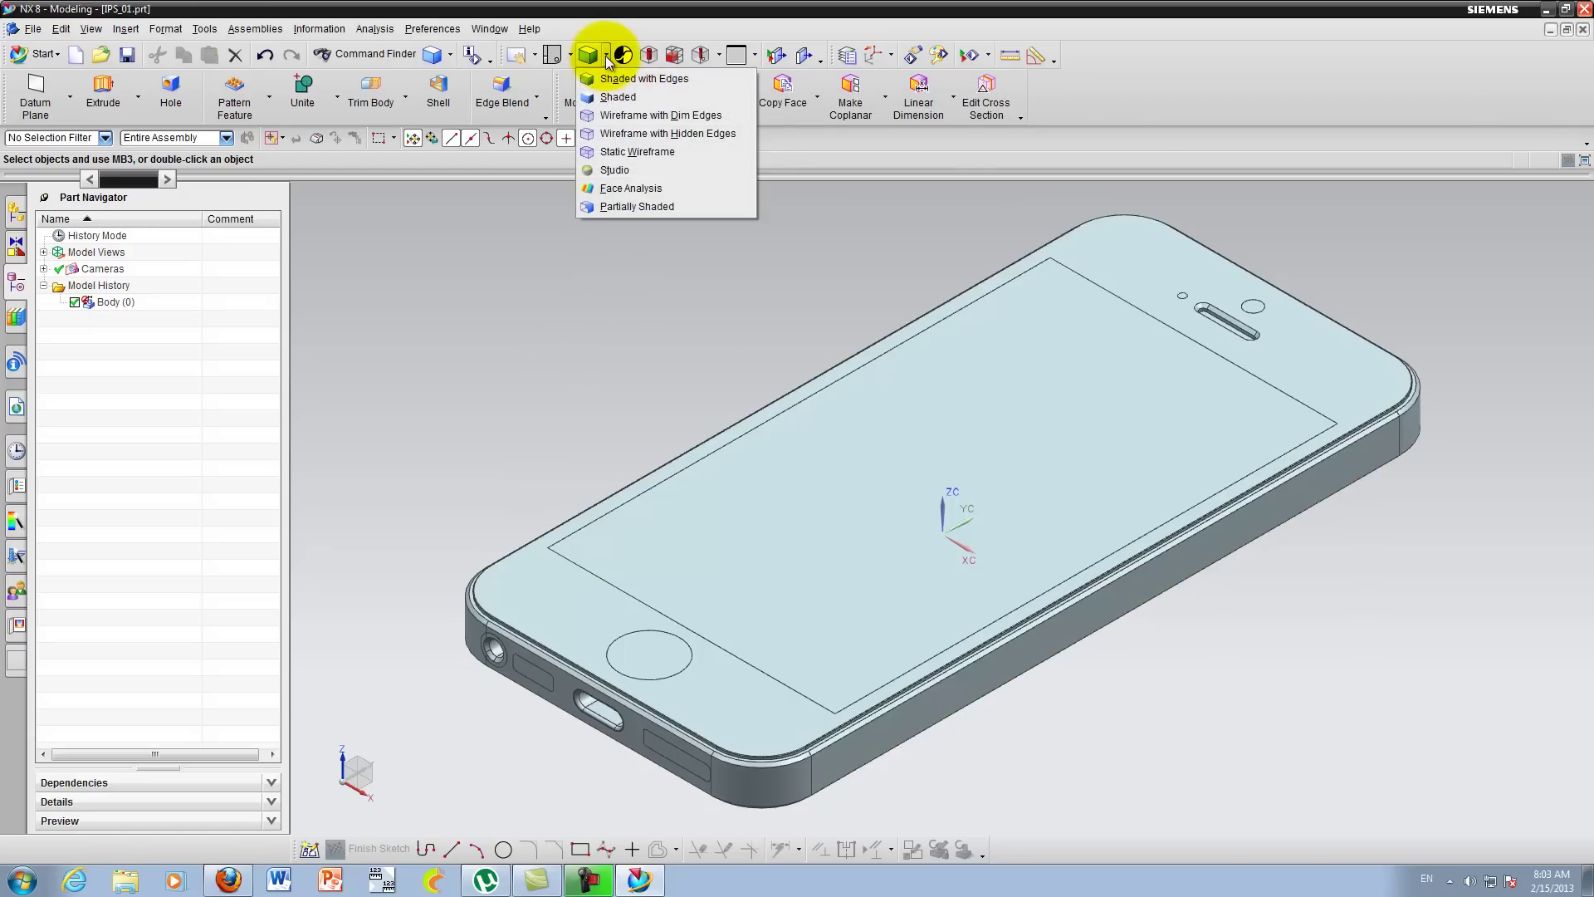
click(610, 97)
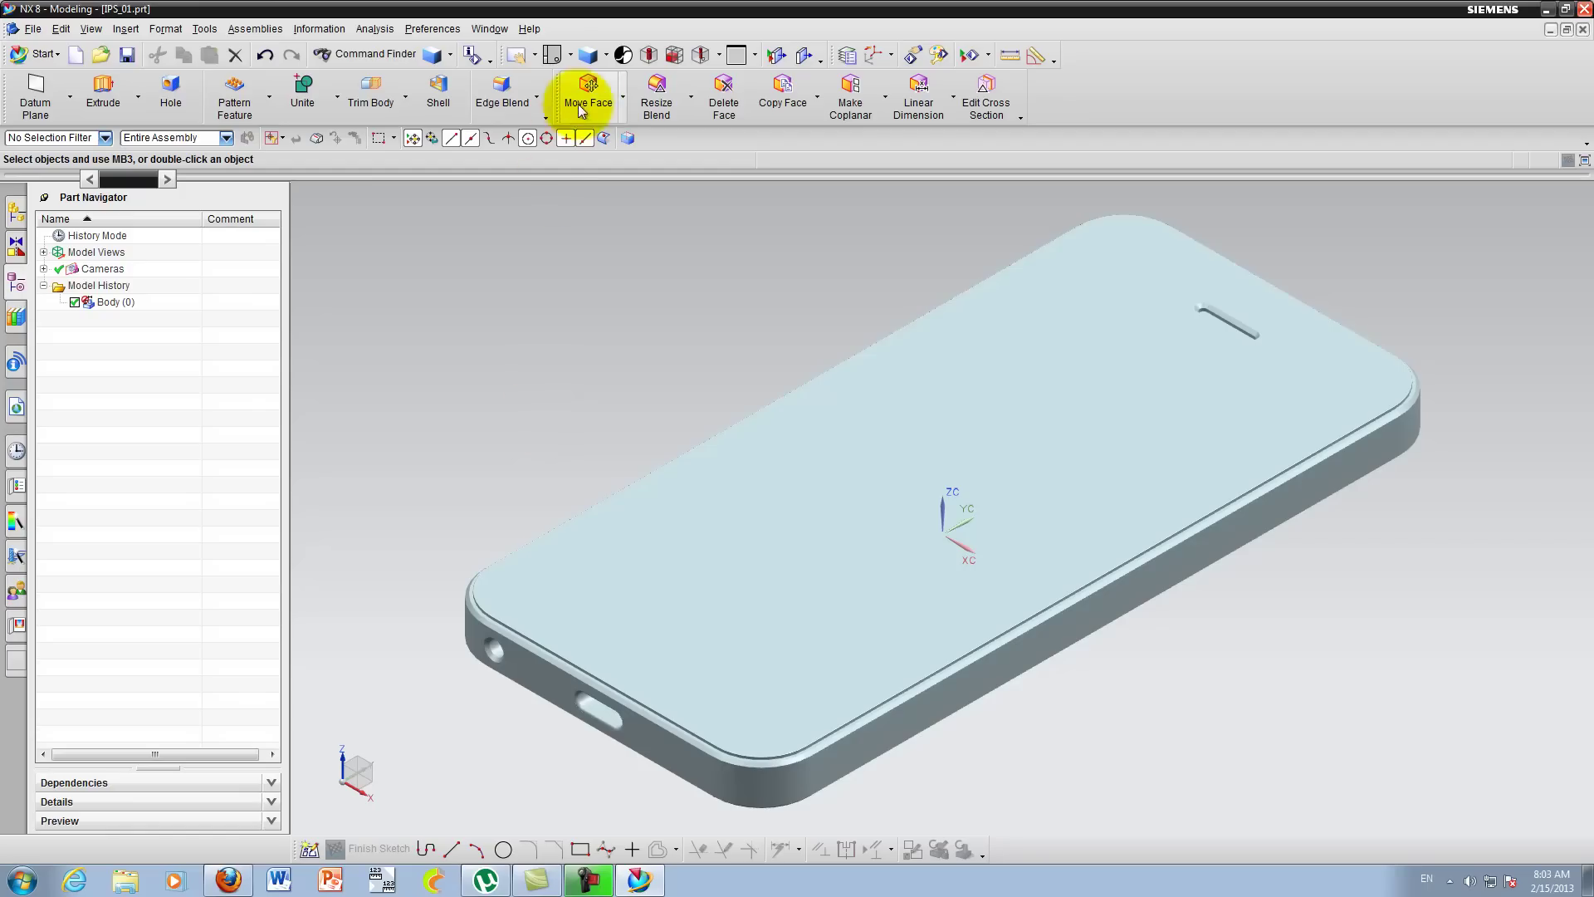
click(607, 56)
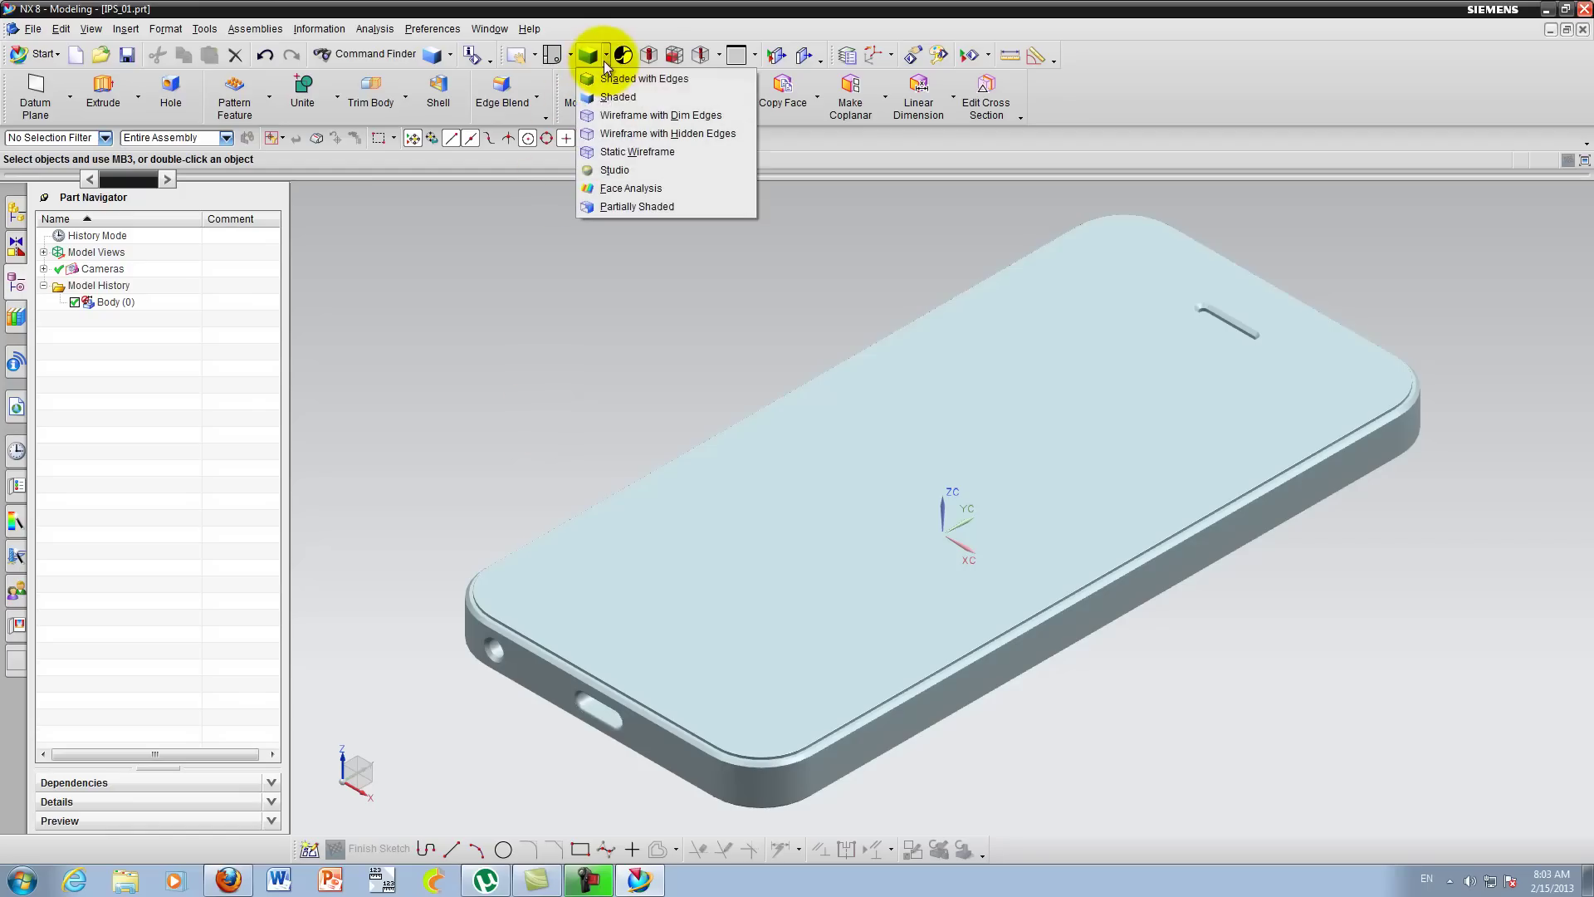
Step: Switch to Wireframe with Dim Edges, zoom in, and select then deselect the body at several spots
click(609, 114)
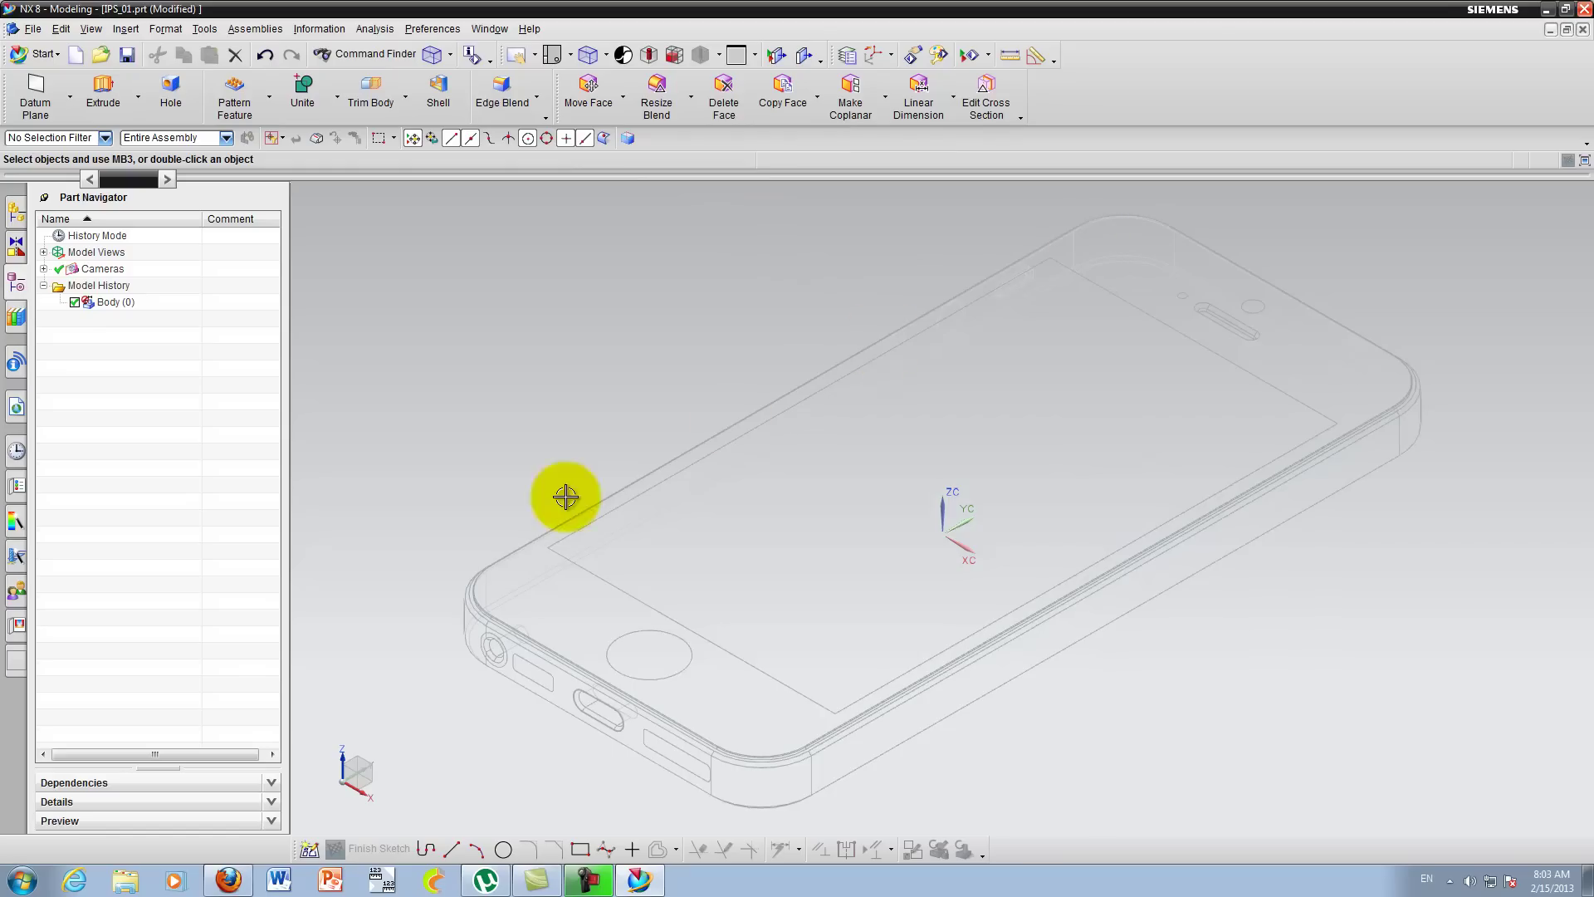
click(760, 808)
key(Escape)
scroll(935, 349, up, 5)
click(932, 338)
key(Escape)
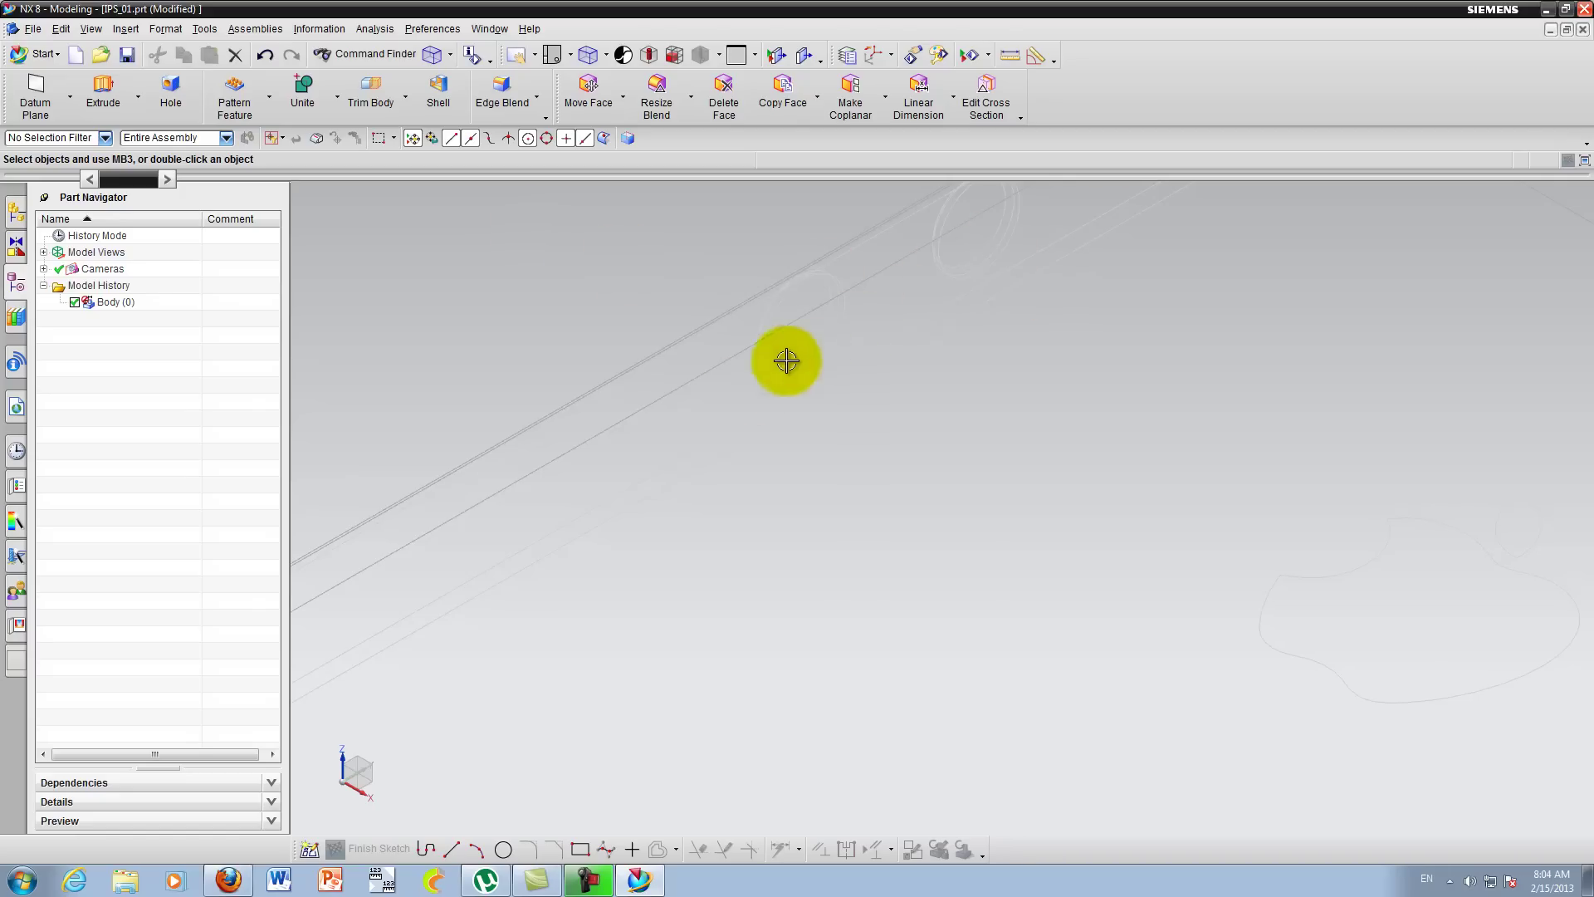
click(544, 552)
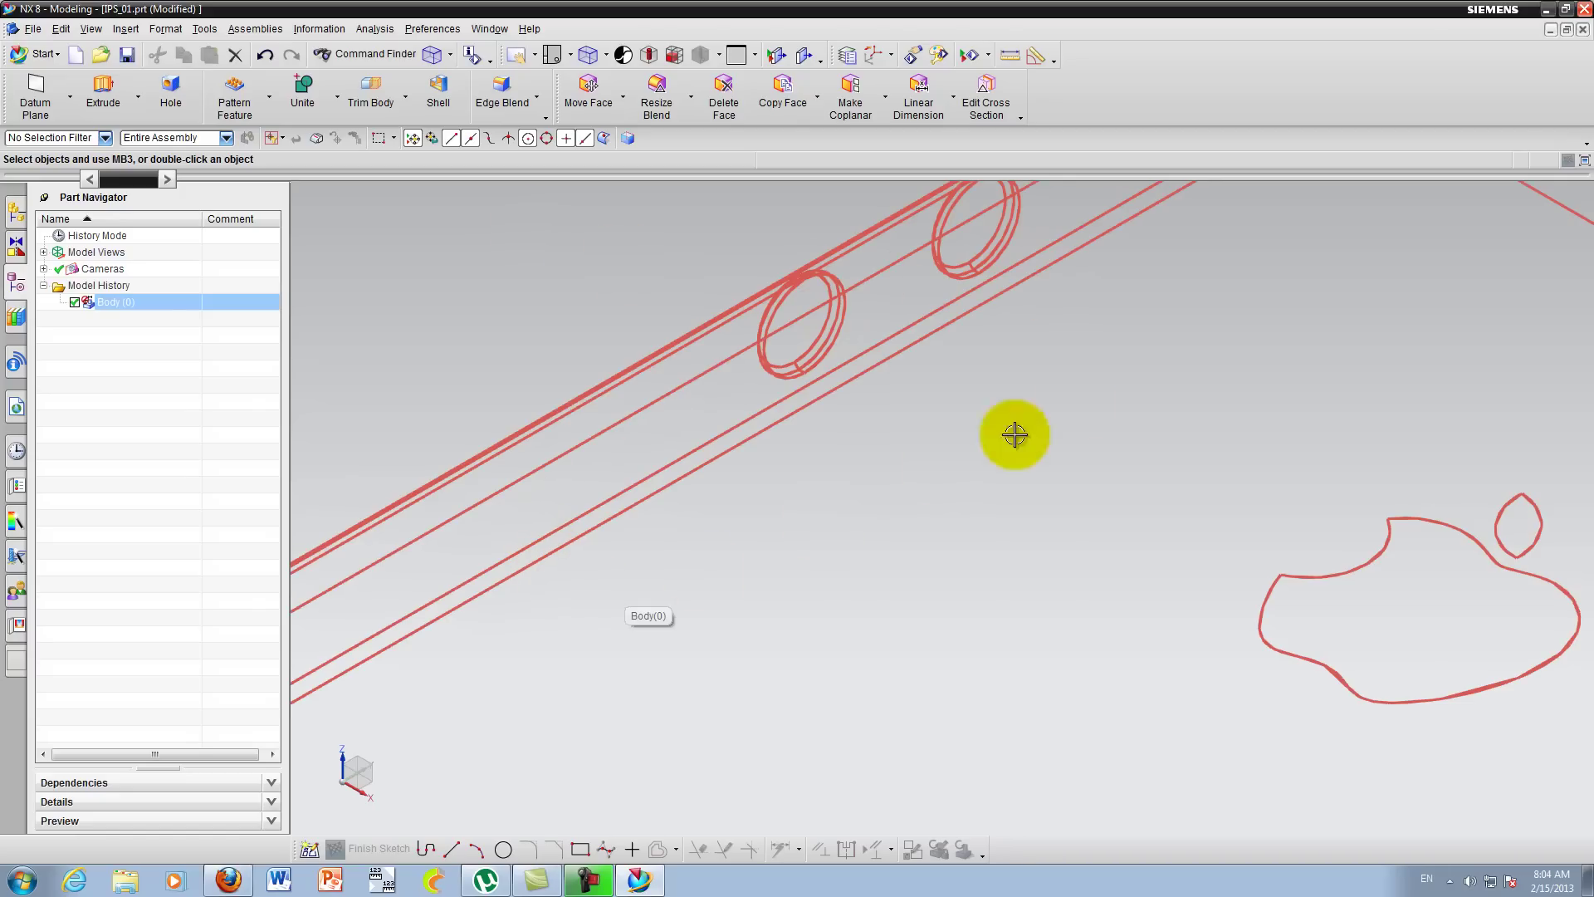
key(Escape)
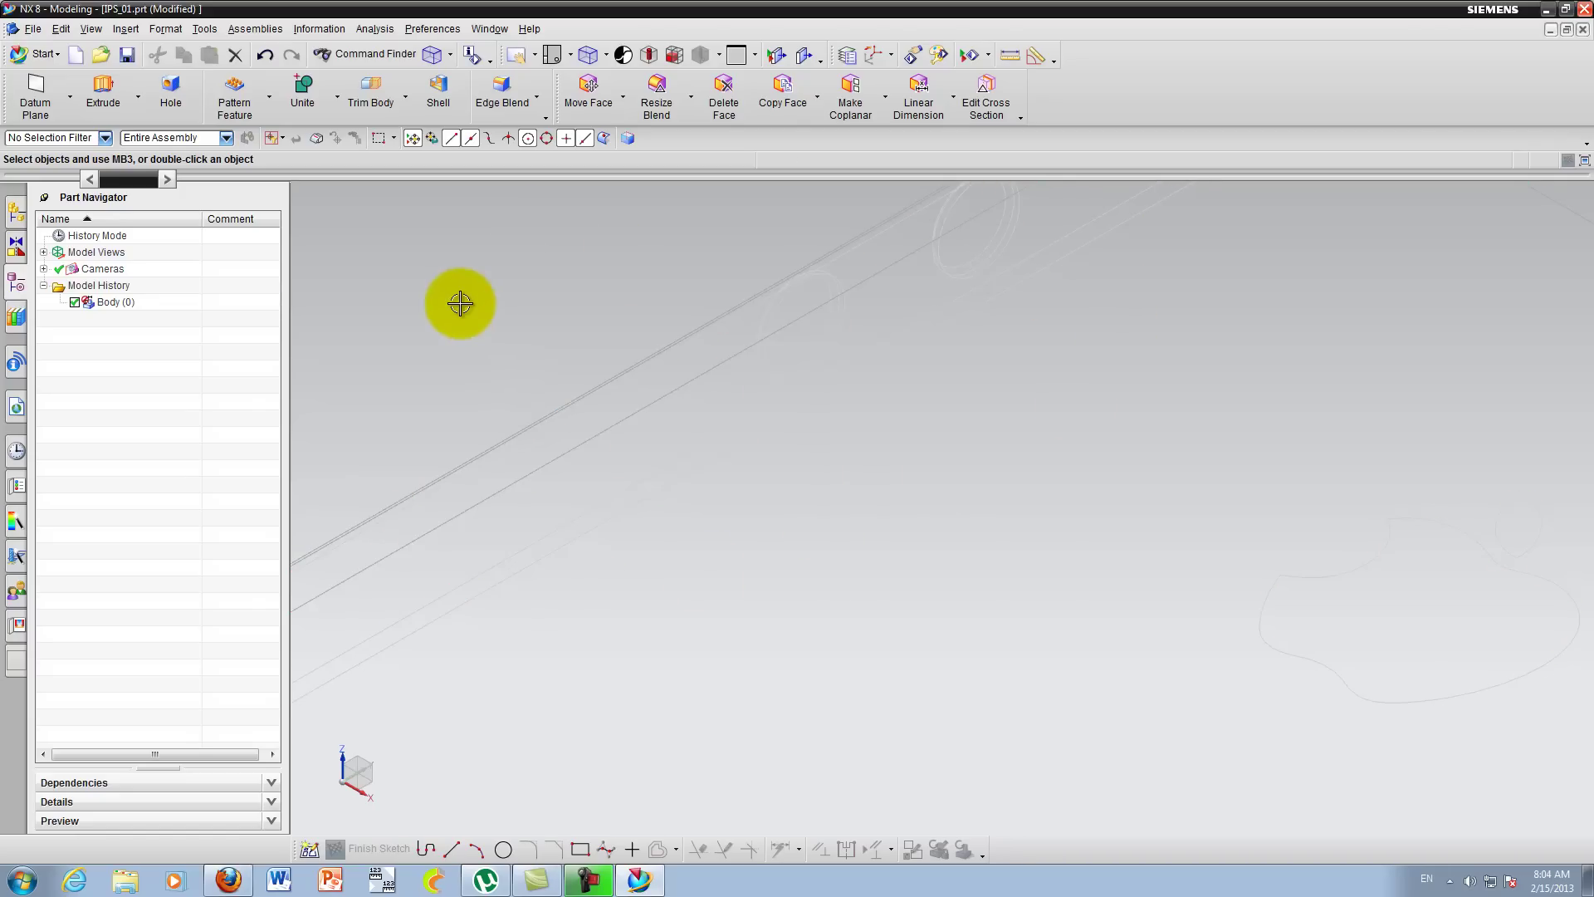
click(607, 55)
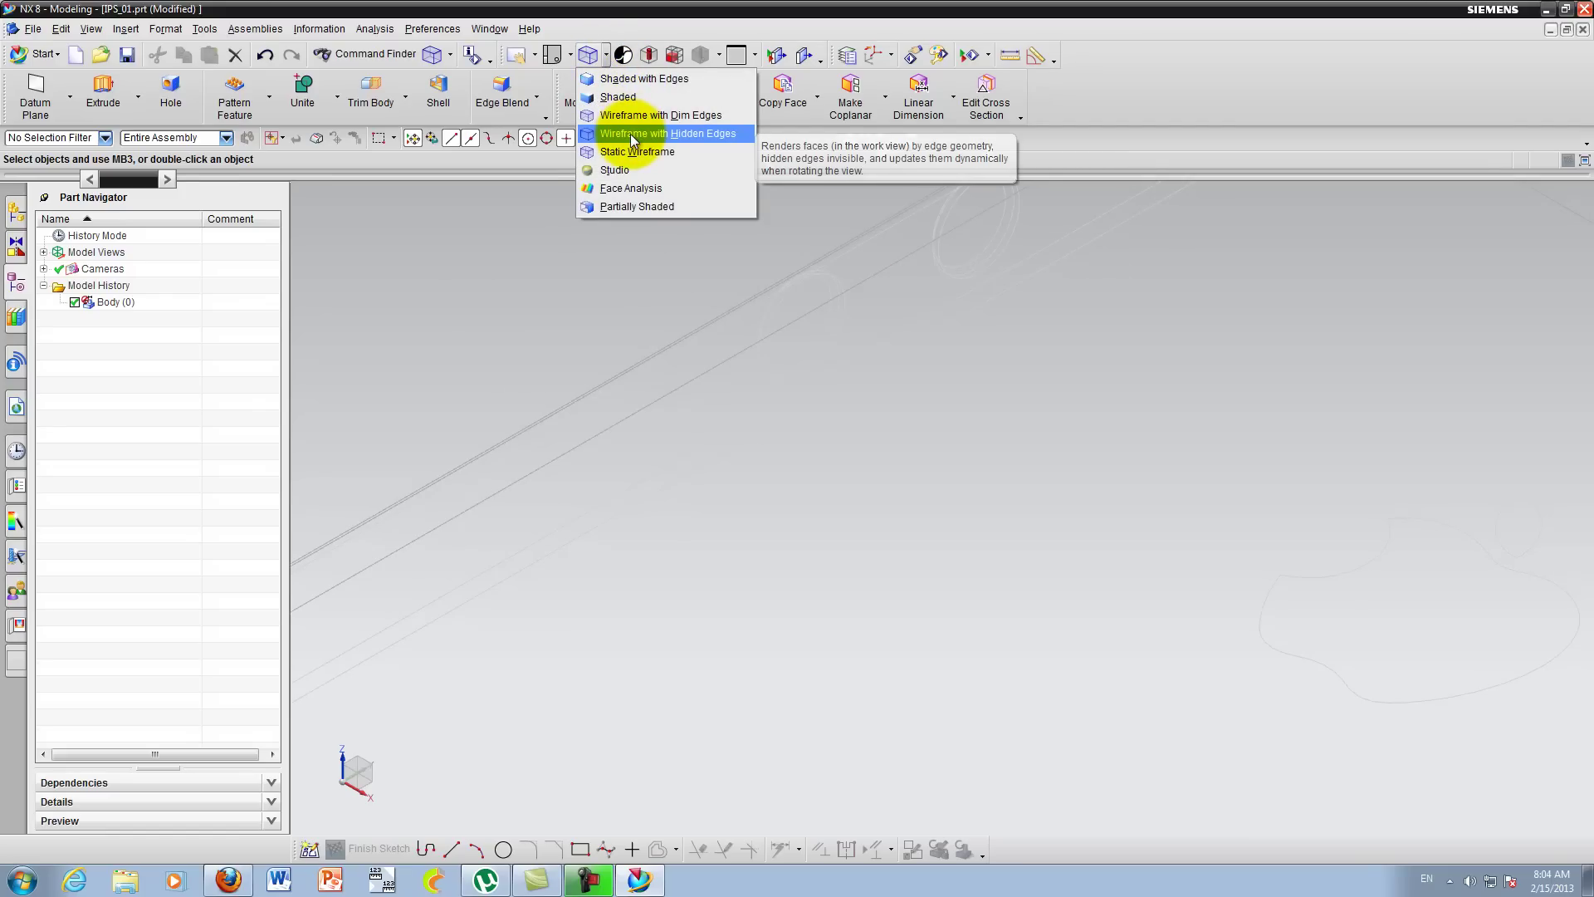
Step: Try the Wireframe with Hidden Edges and Static Wireframe styles, then orbit out to the whole phone
click(630, 133)
scroll(1080, 349, down, 5)
click(616, 60)
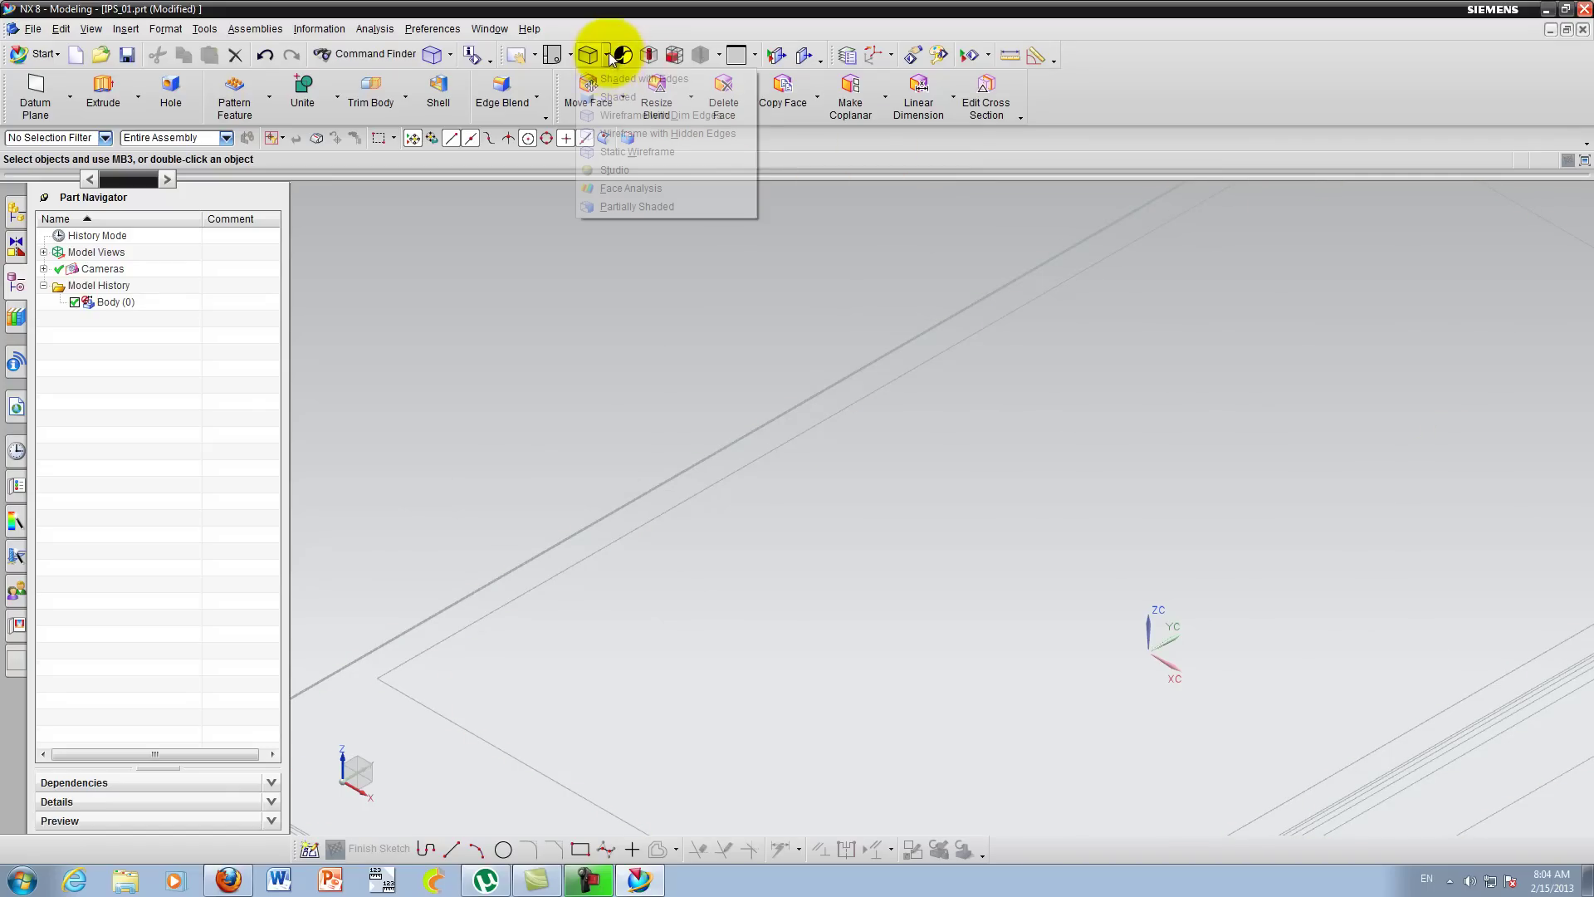
click(656, 111)
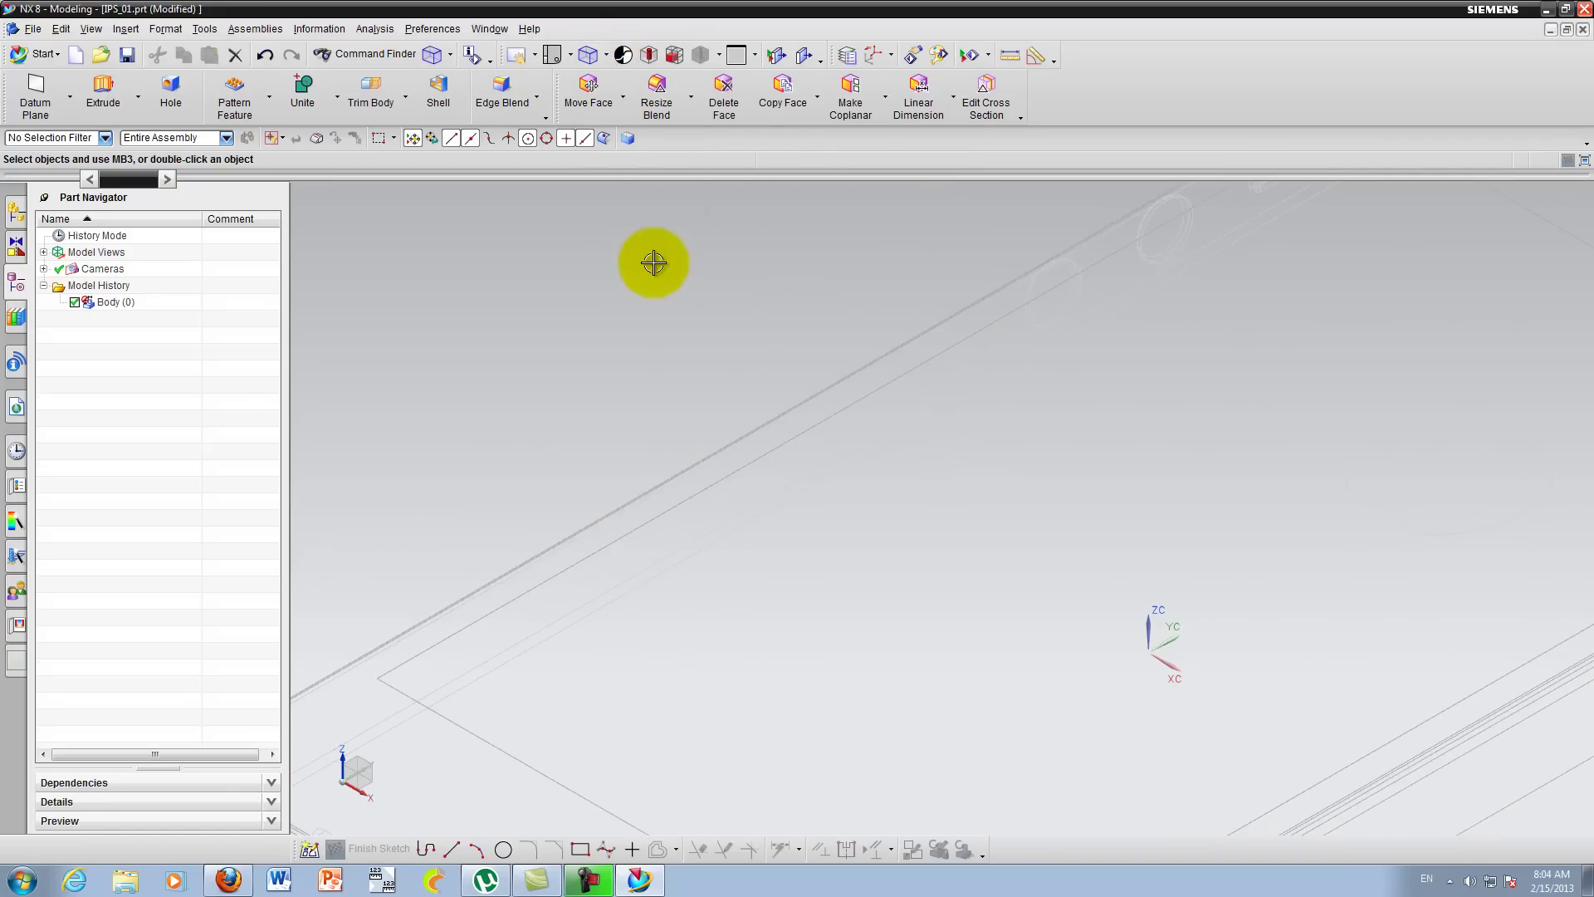
click(609, 55)
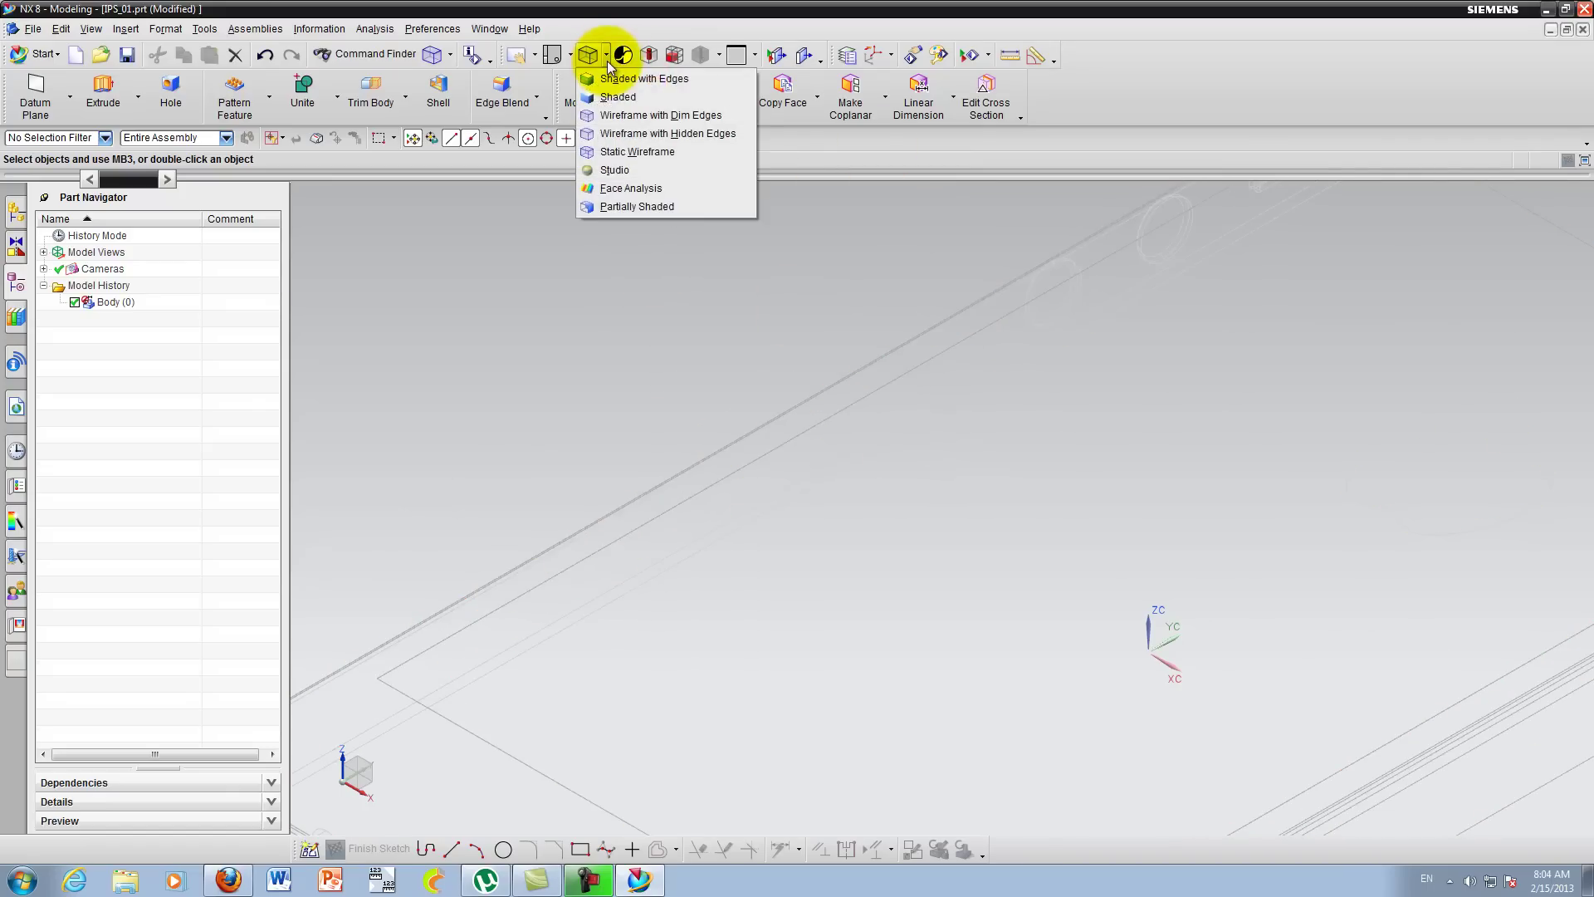
click(614, 133)
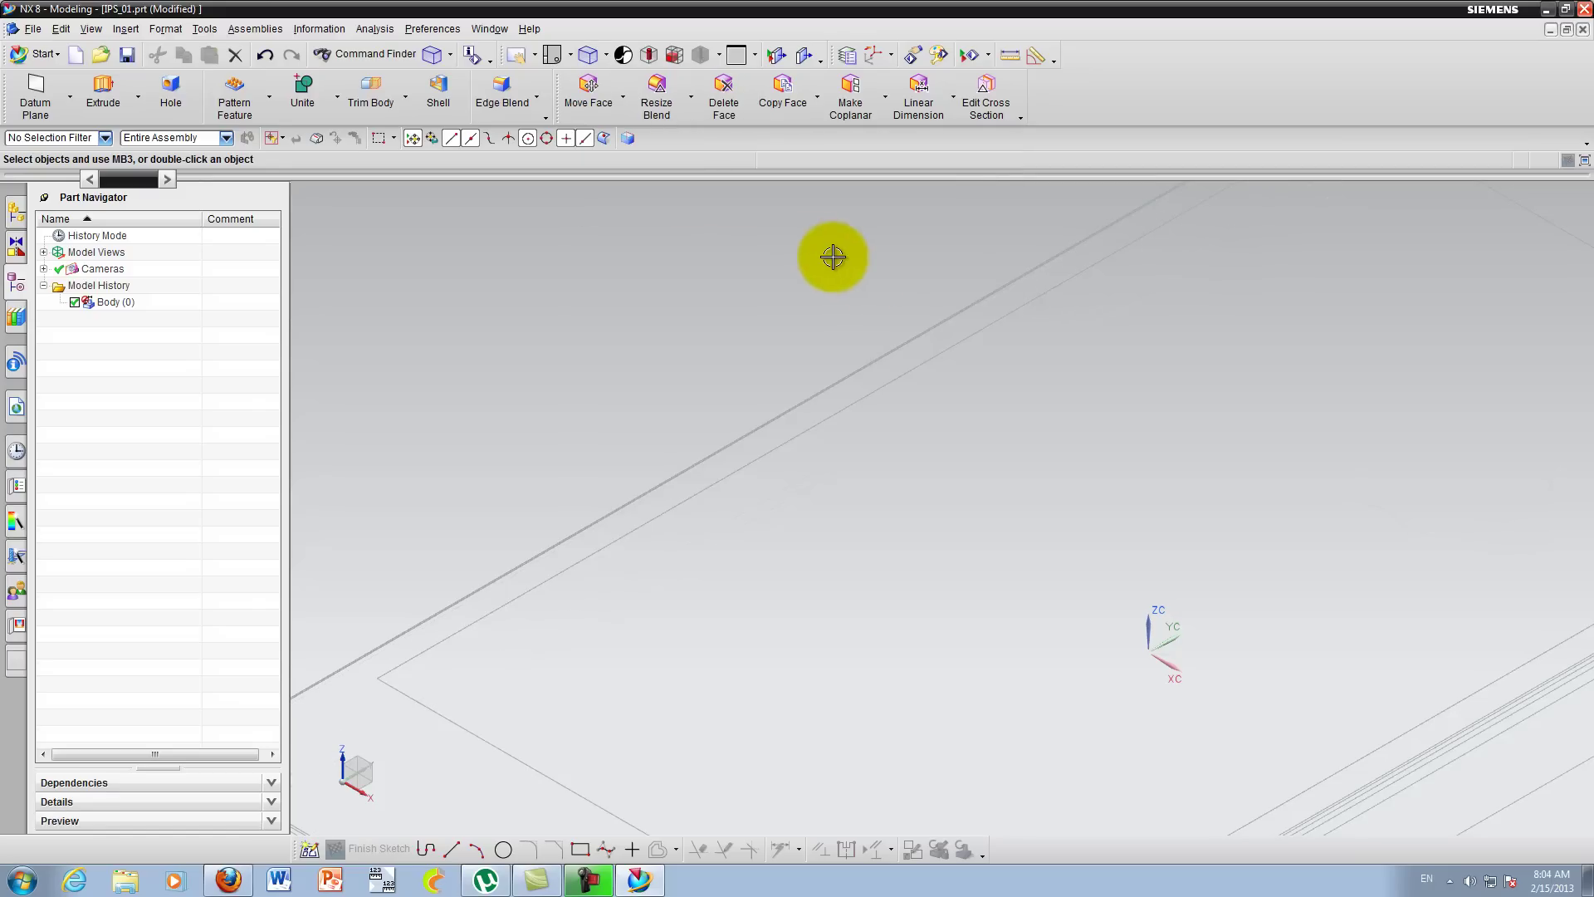
click(607, 55)
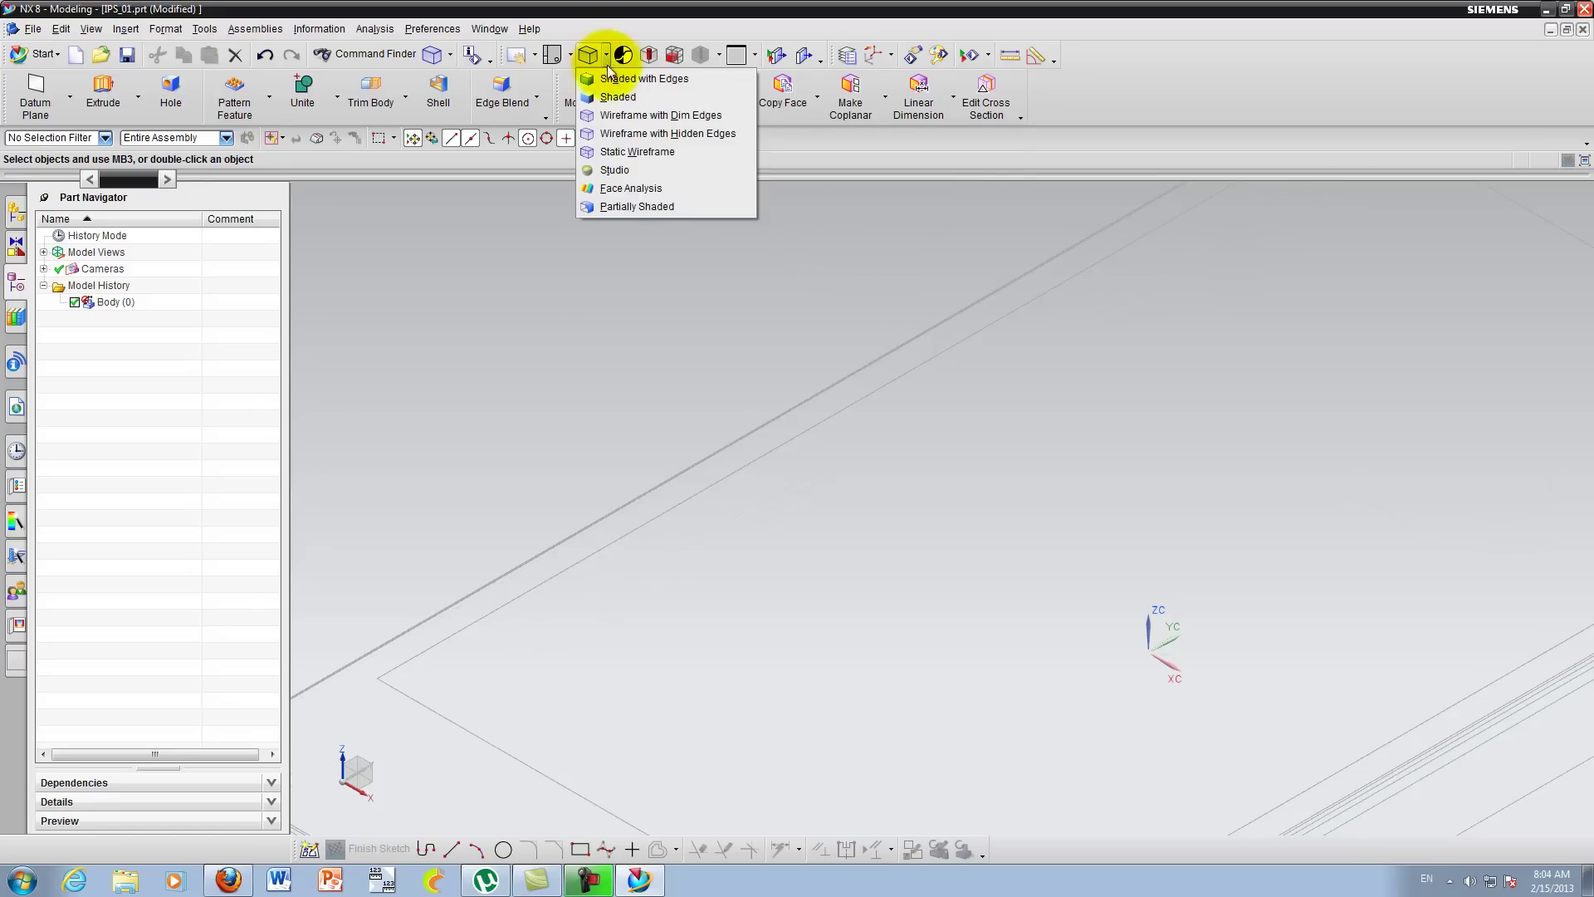
click(611, 151)
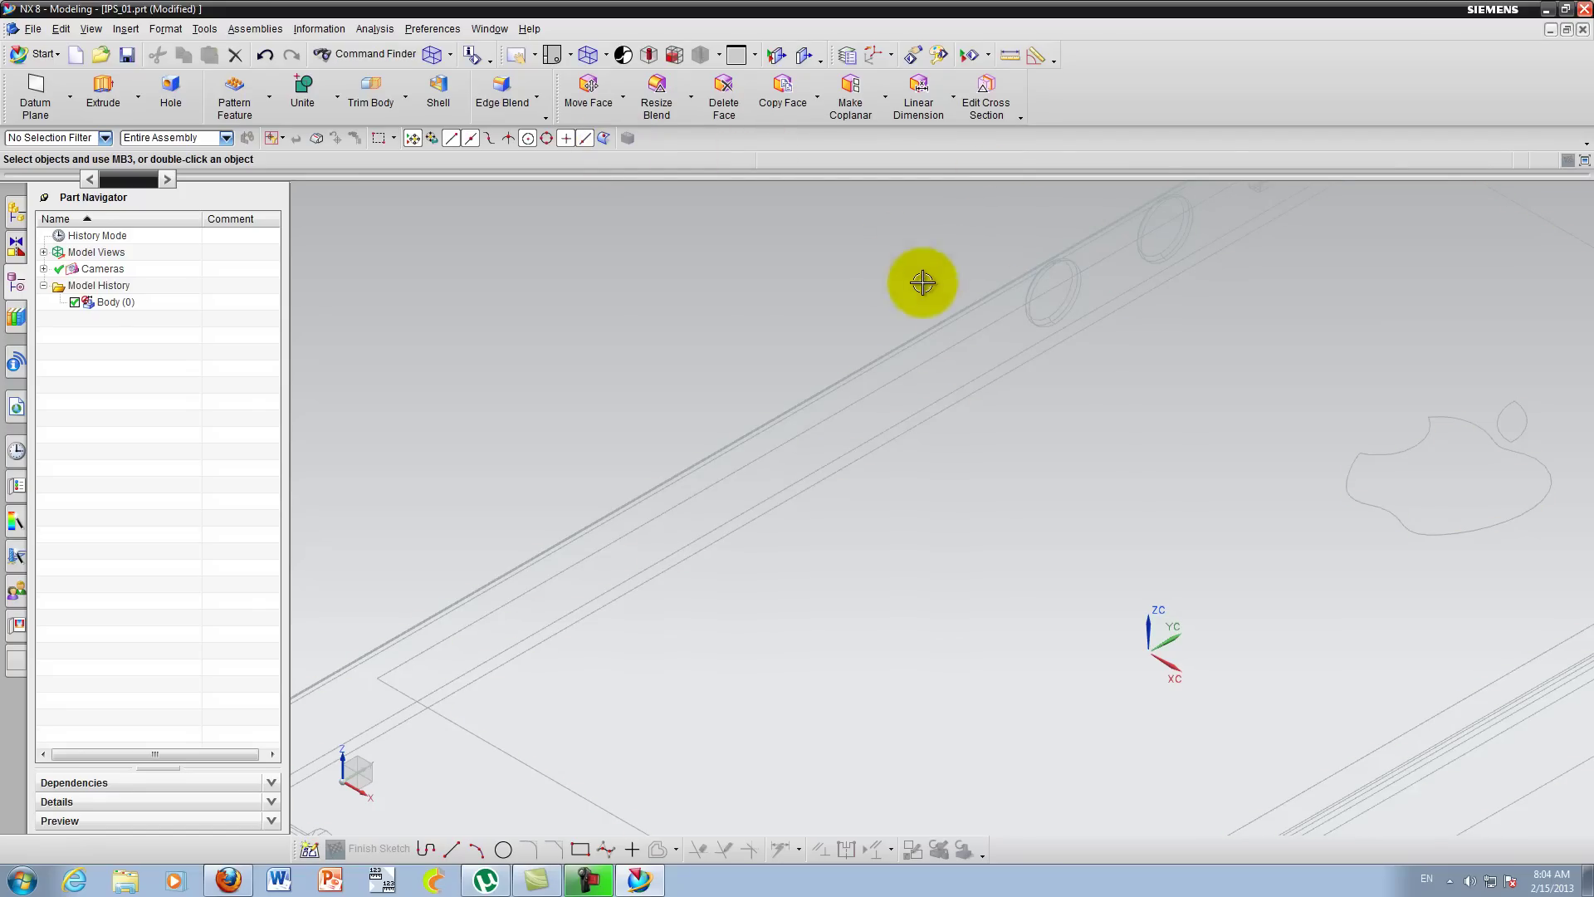
scroll(800, 255, down, 5)
mouse_move(797, 330)
middle_down()
mouse_move(740, 413)
mouse_move(722, 395)
mouse_move(839, 440)
mouse_move(740, 395)
mouse_move(669, 441)
middle_up()
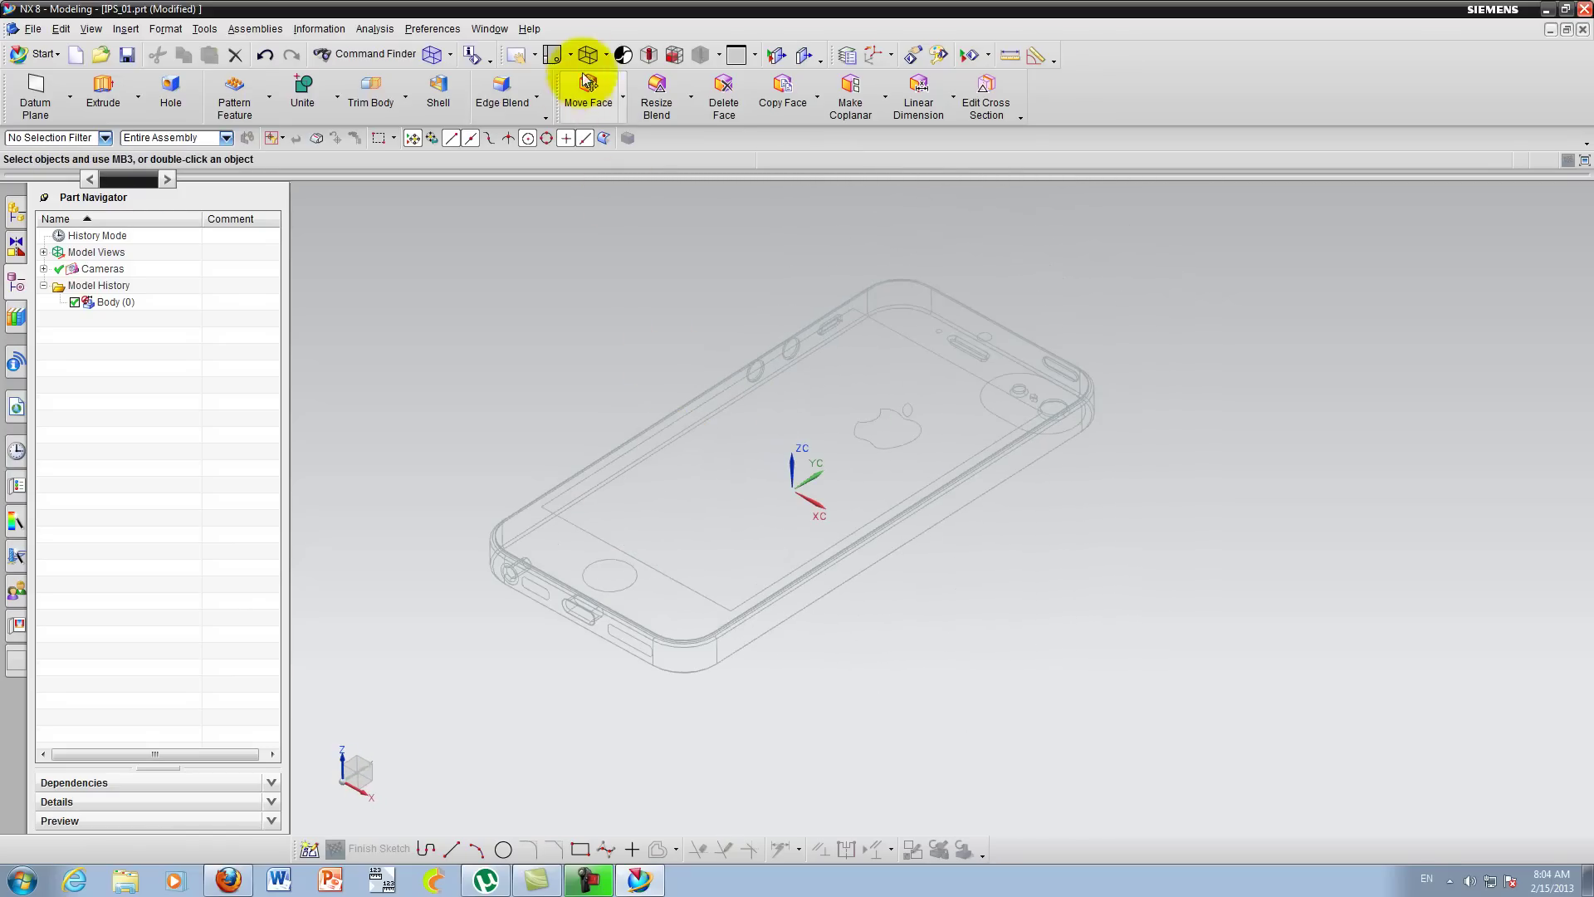
Step: Switch the phone to plain Shaded display, then to Shaded with Edges
click(607, 56)
right_click(612, 266)
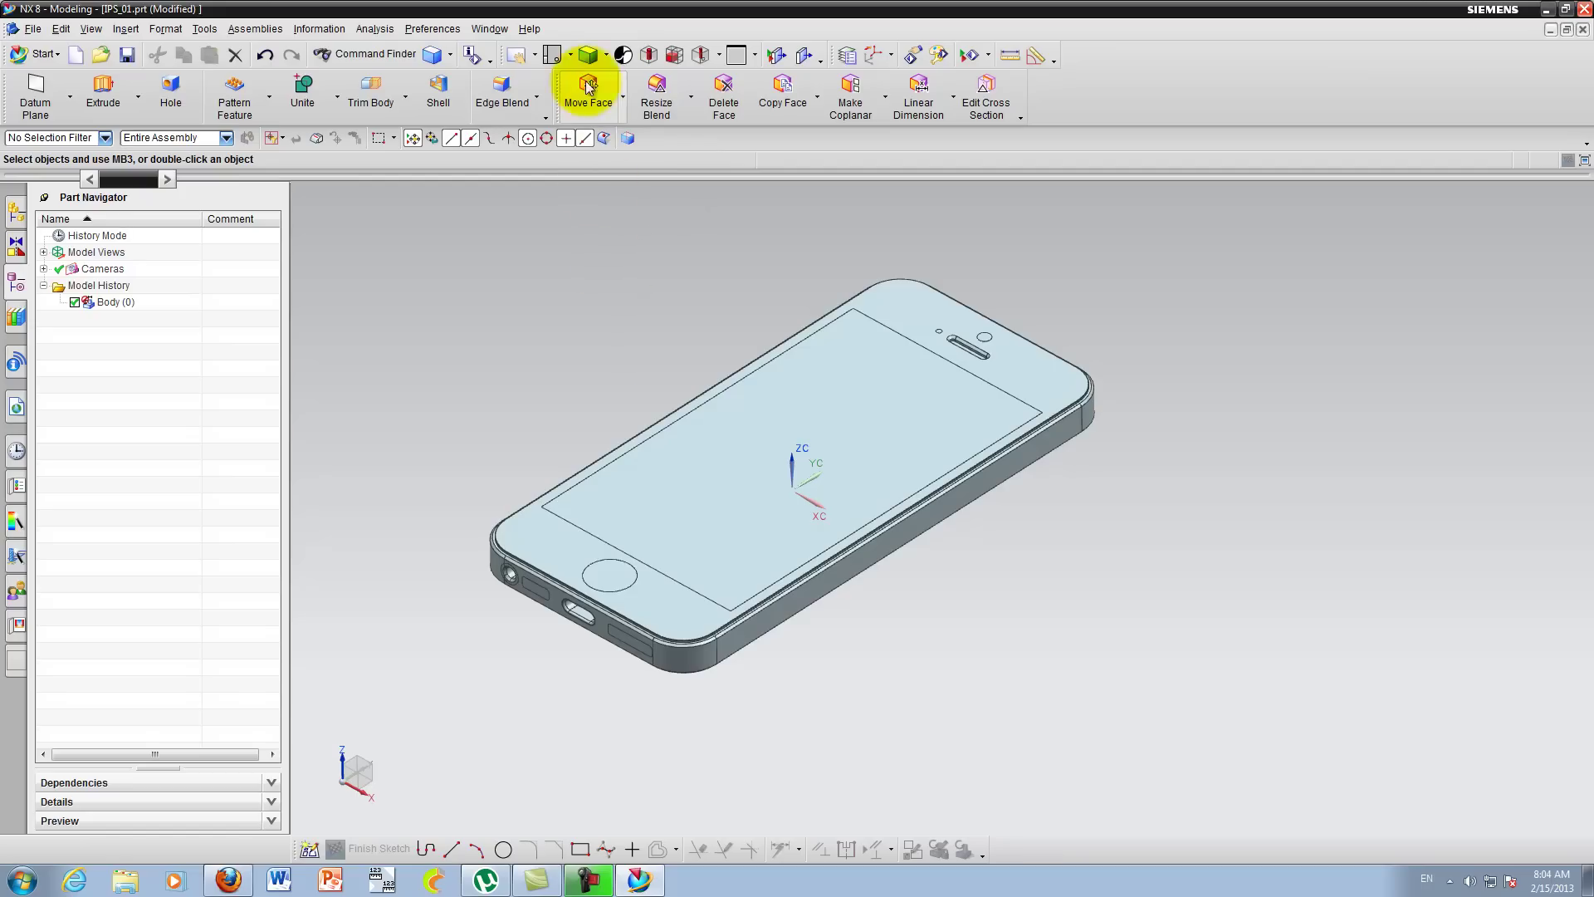
click(606, 56)
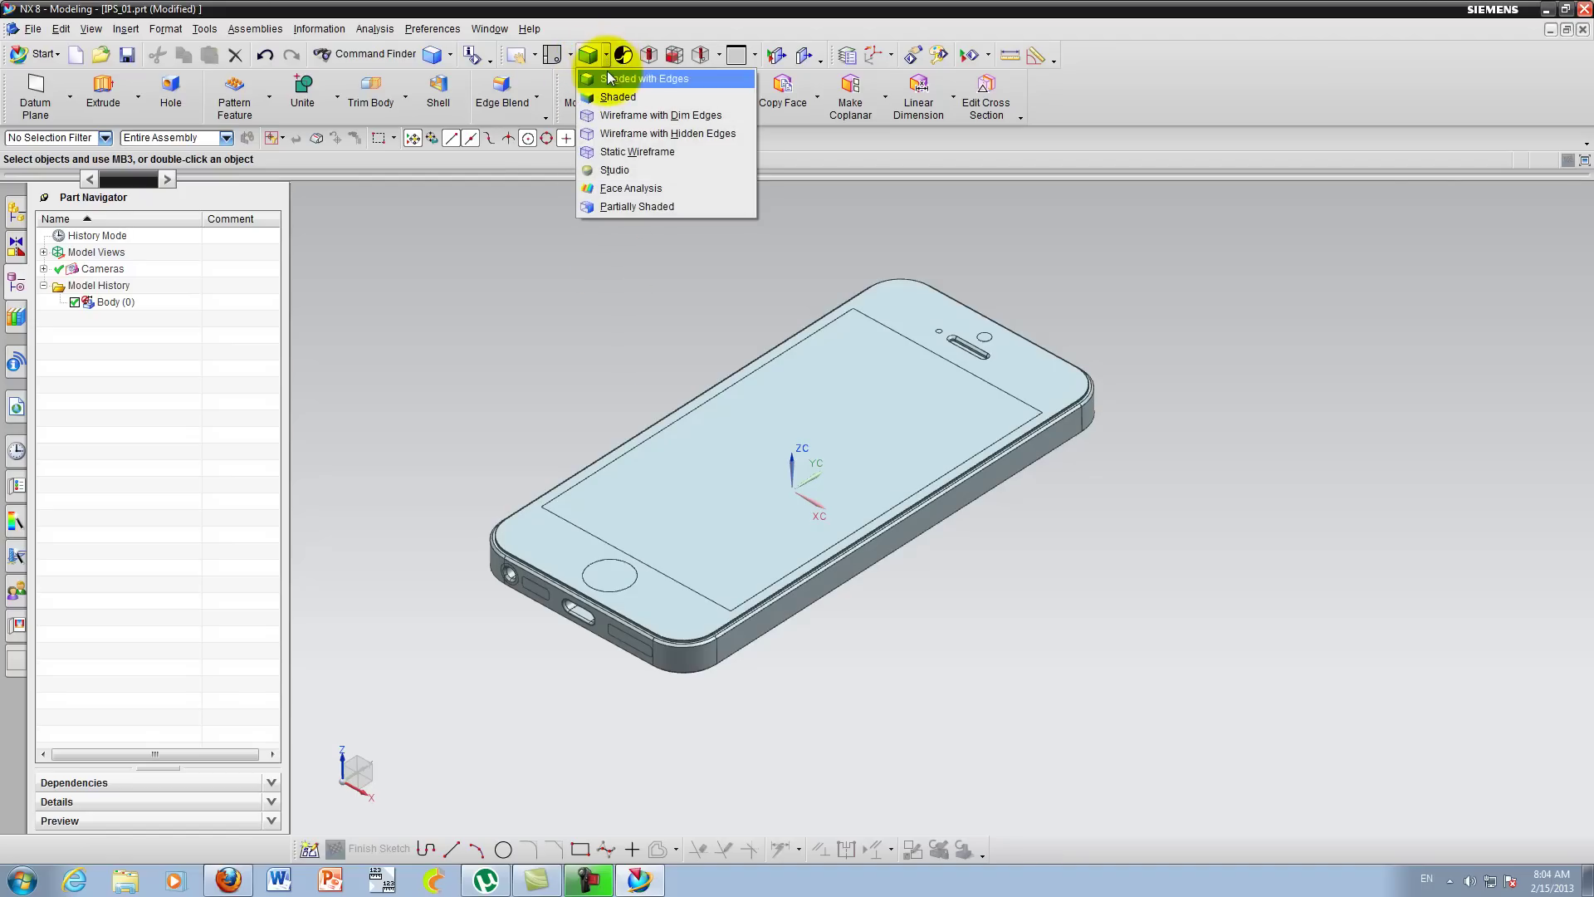
click(615, 96)
click(607, 57)
click(609, 98)
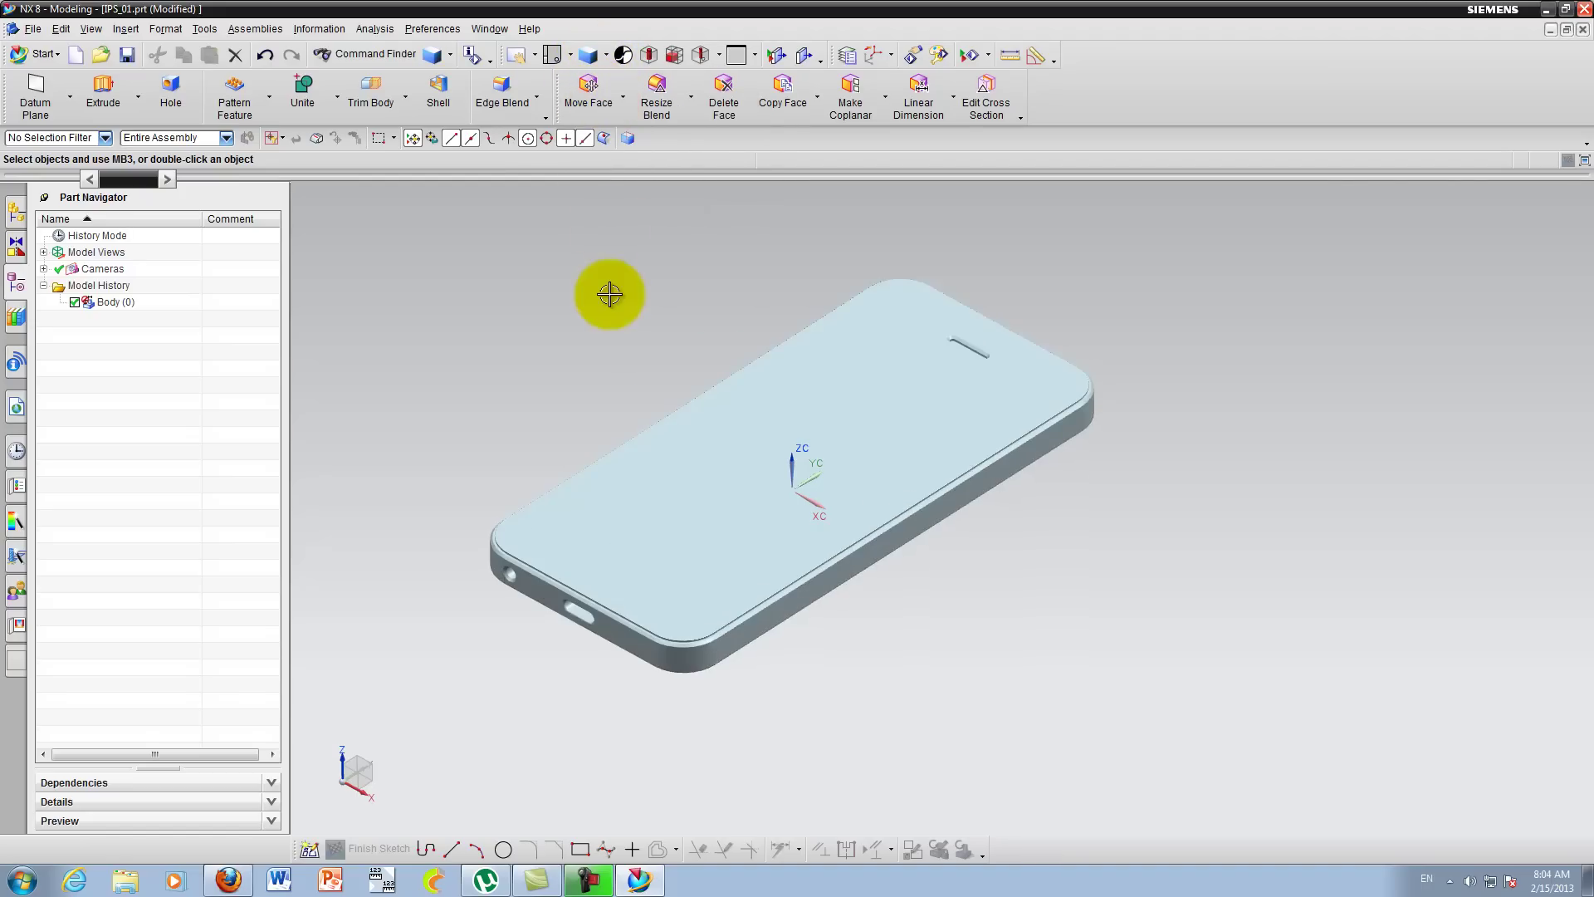
click(609, 58)
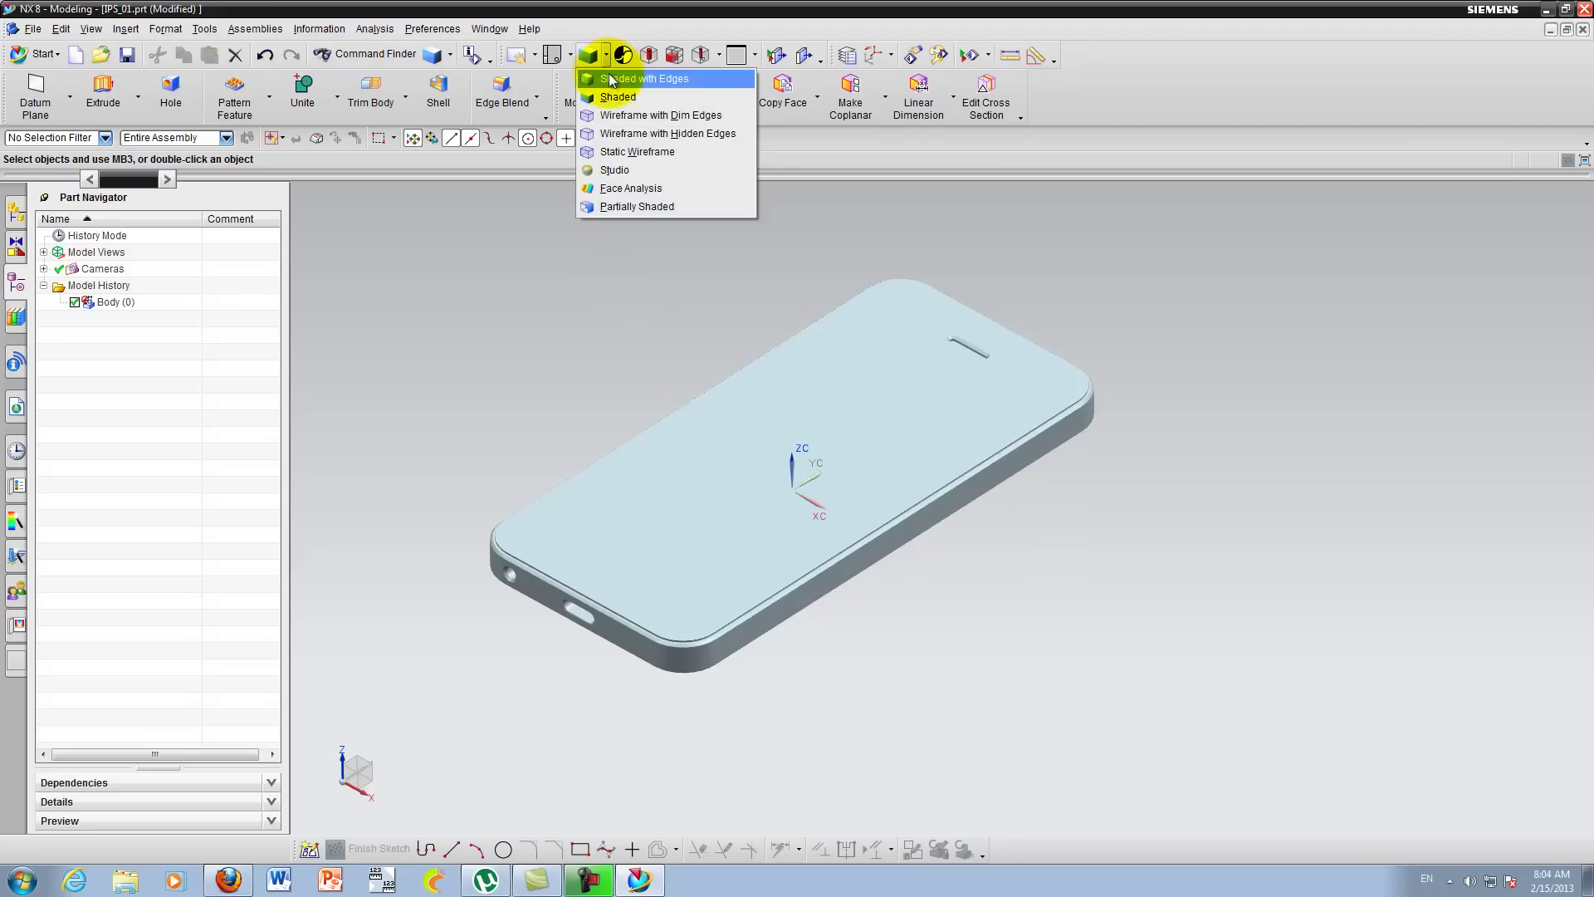
click(610, 74)
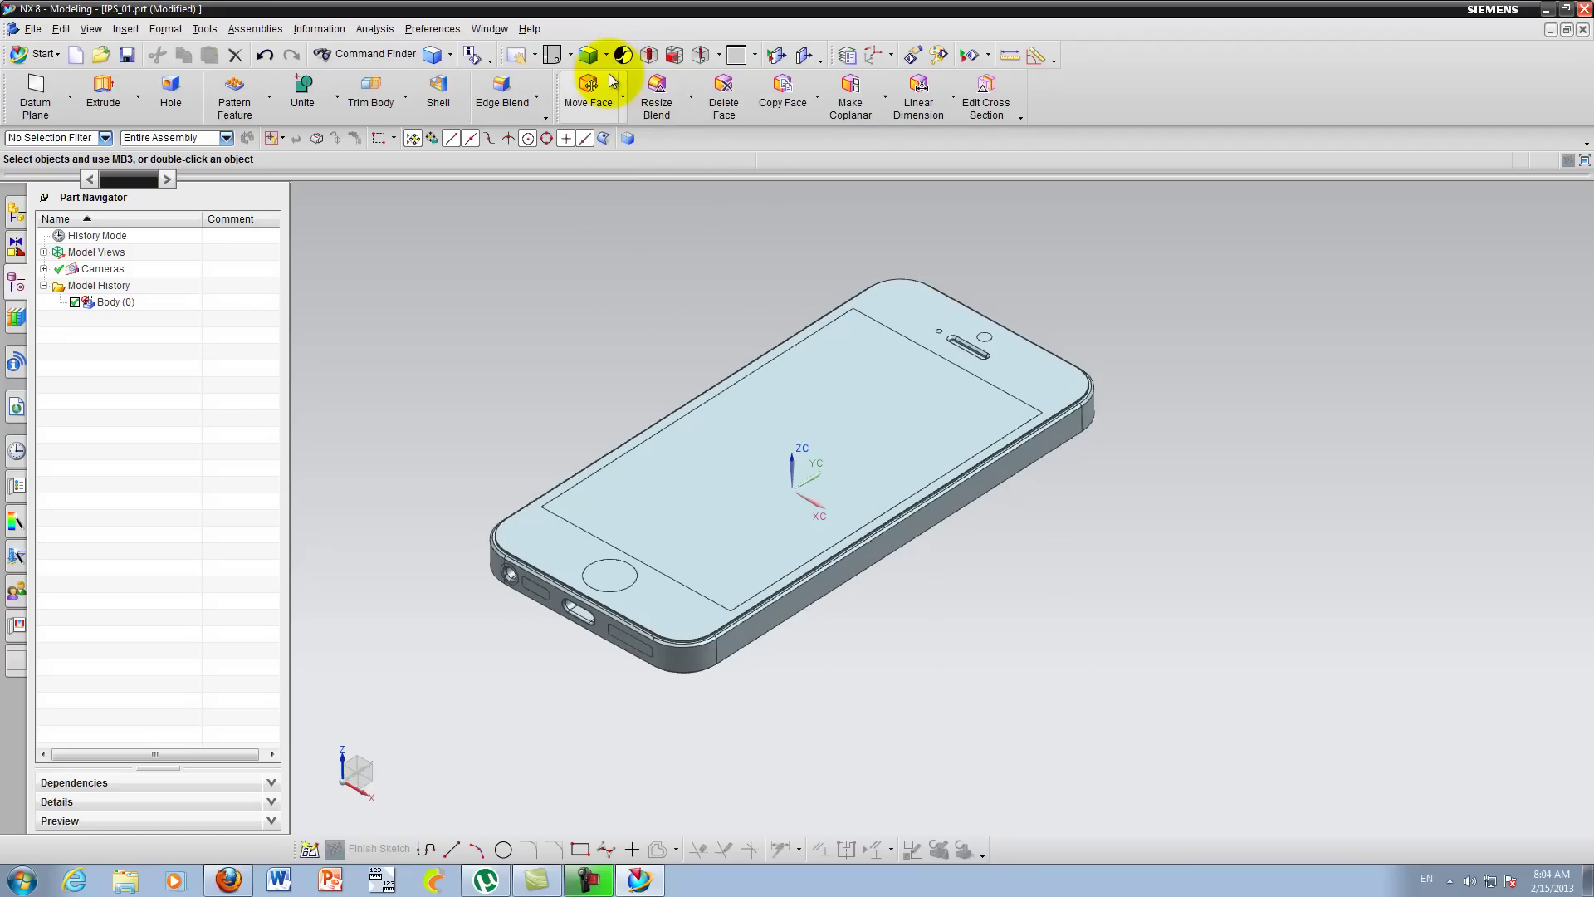
right_click(612, 256)
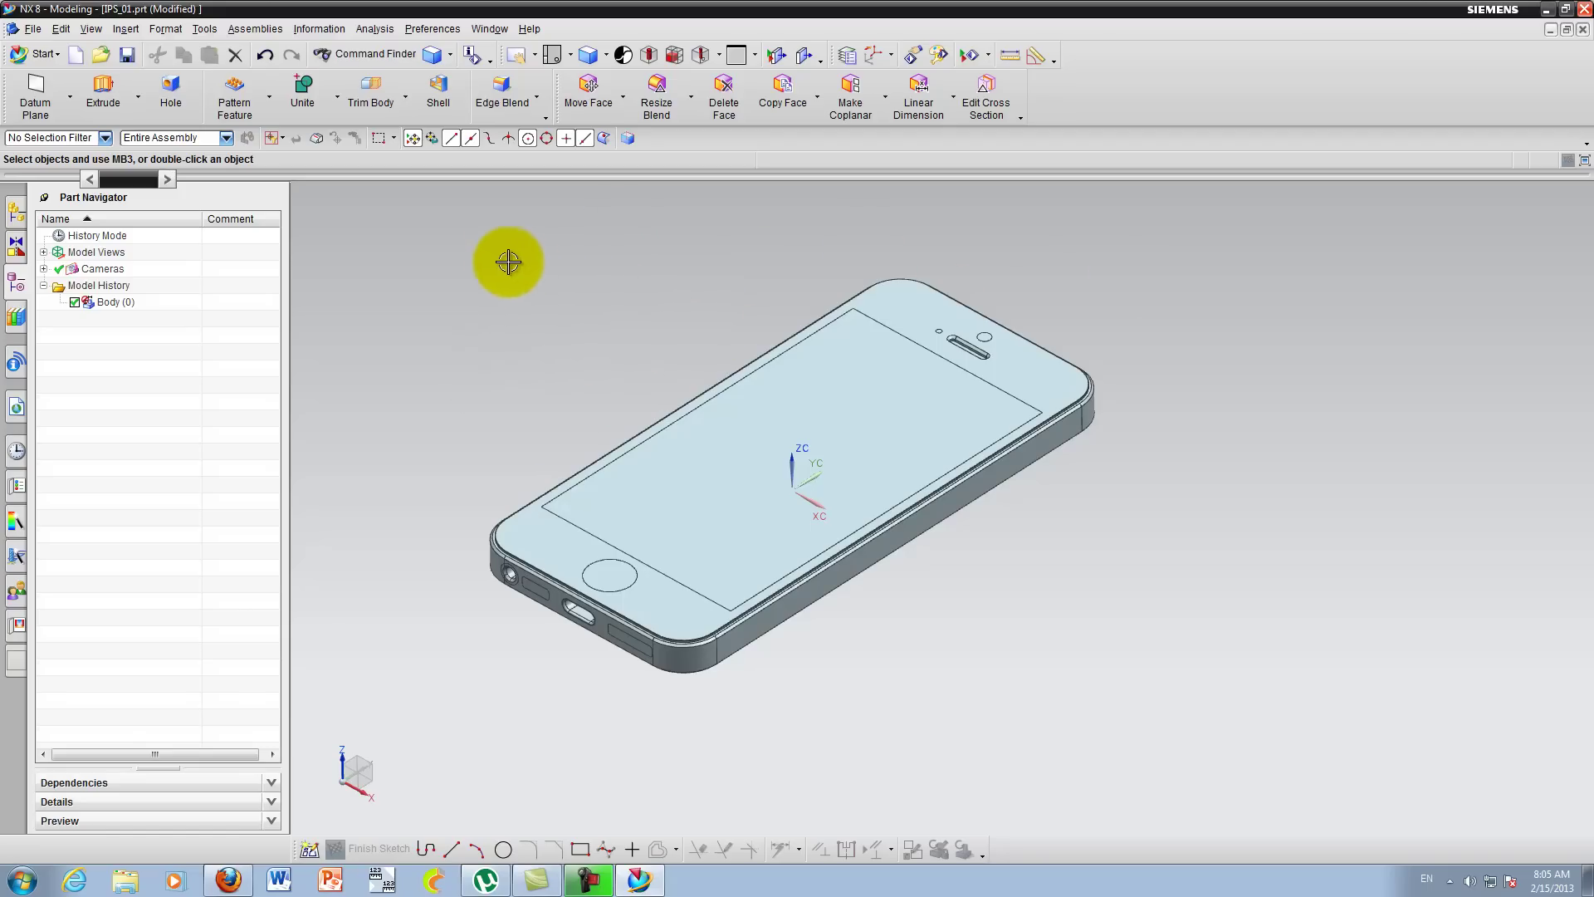
right_click(550, 250)
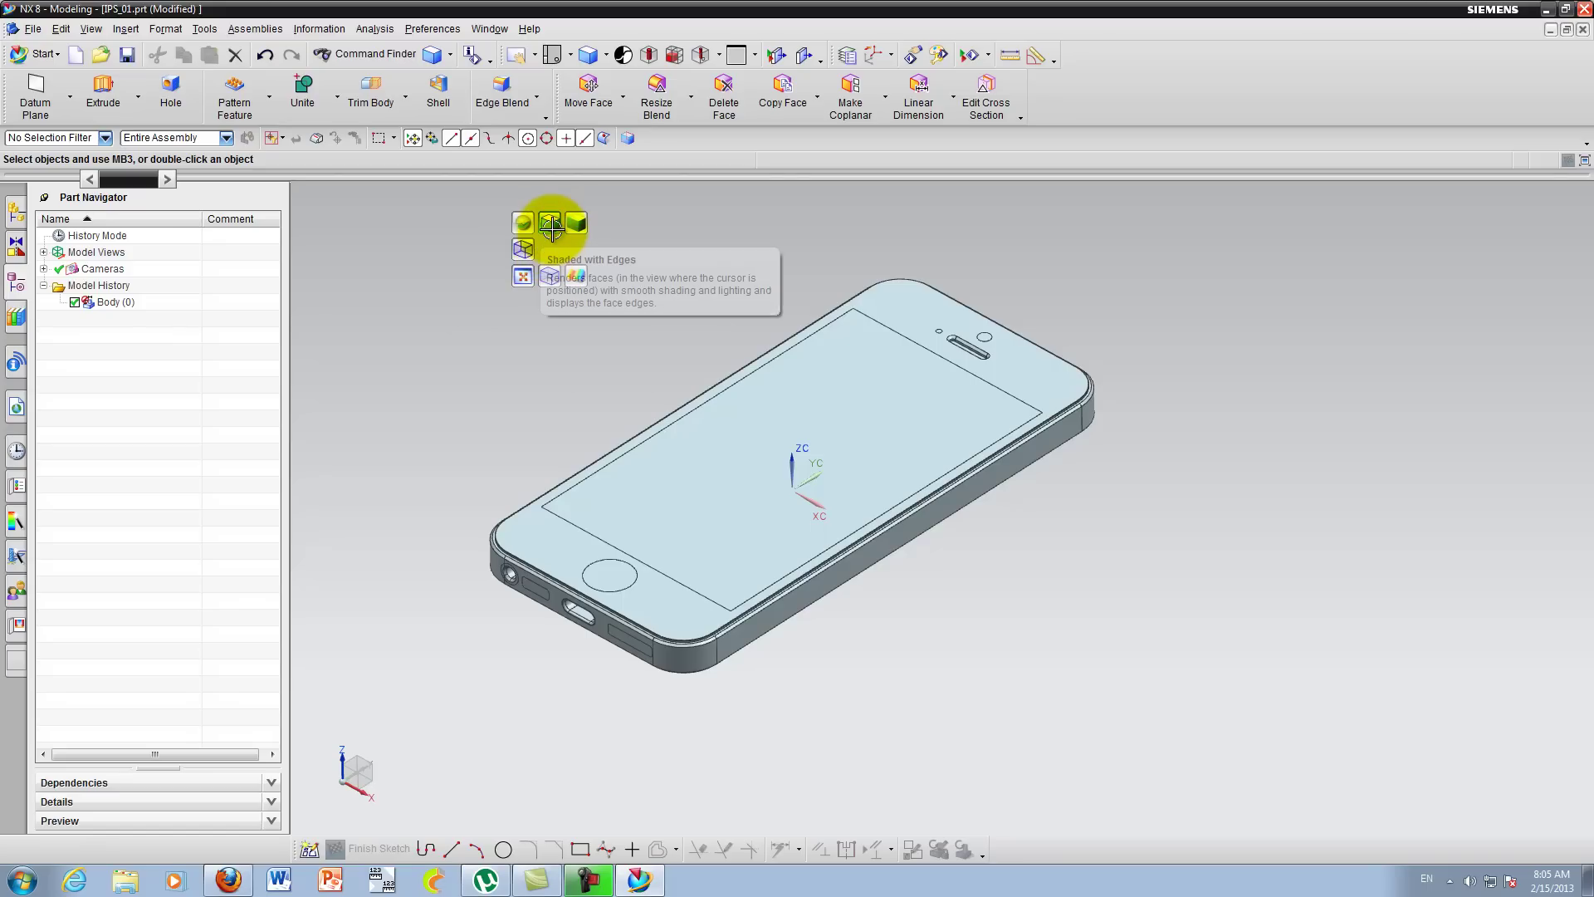
click(551, 224)
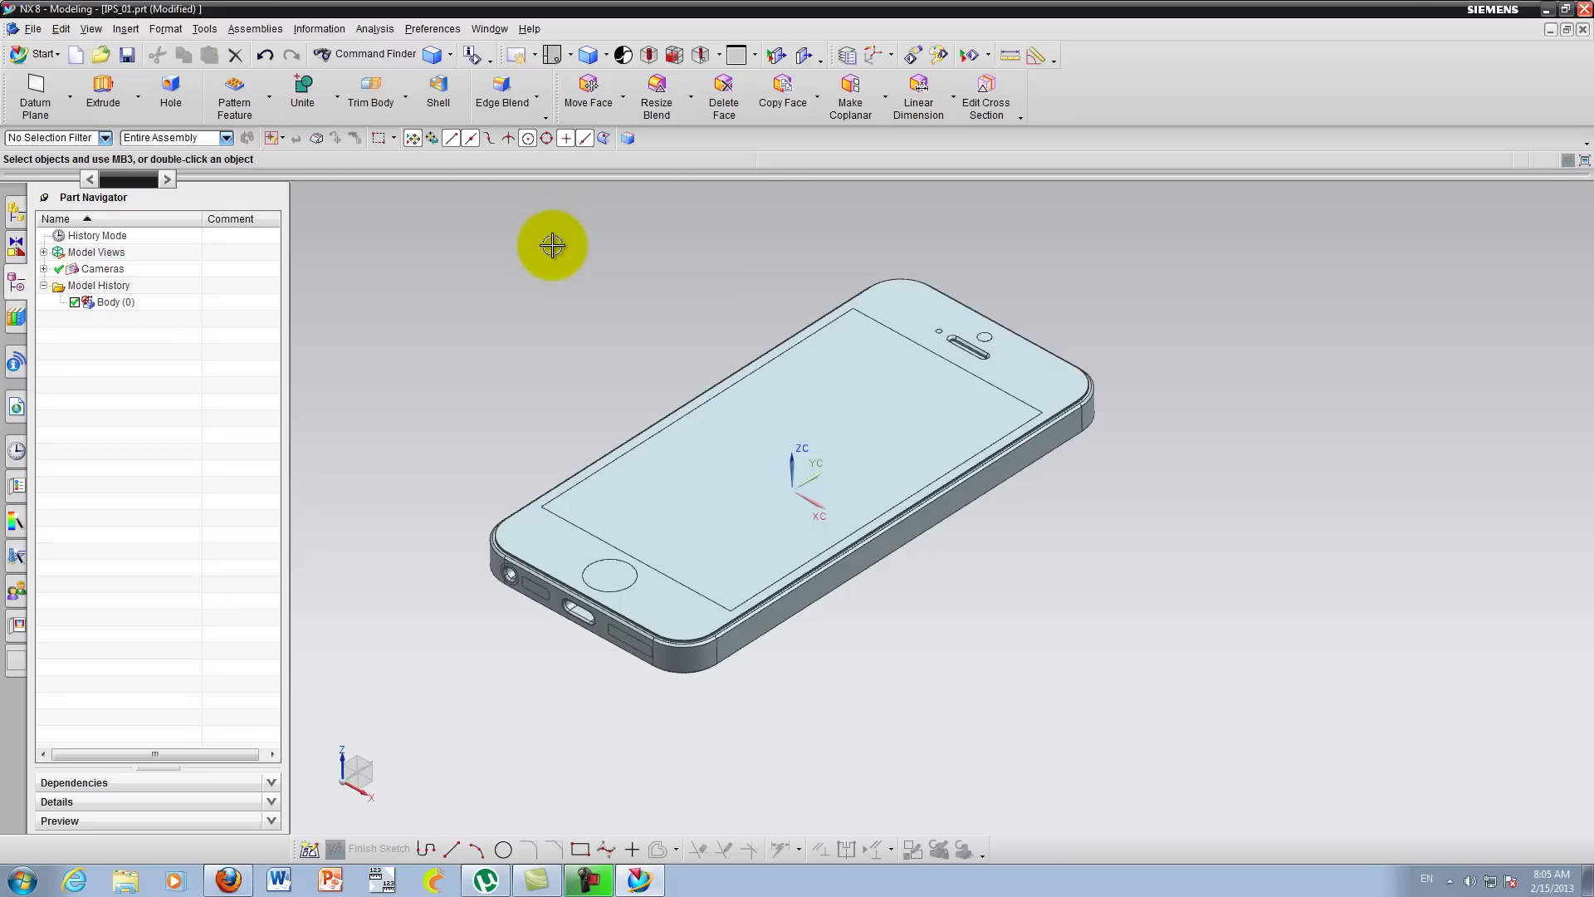
right_click(552, 245)
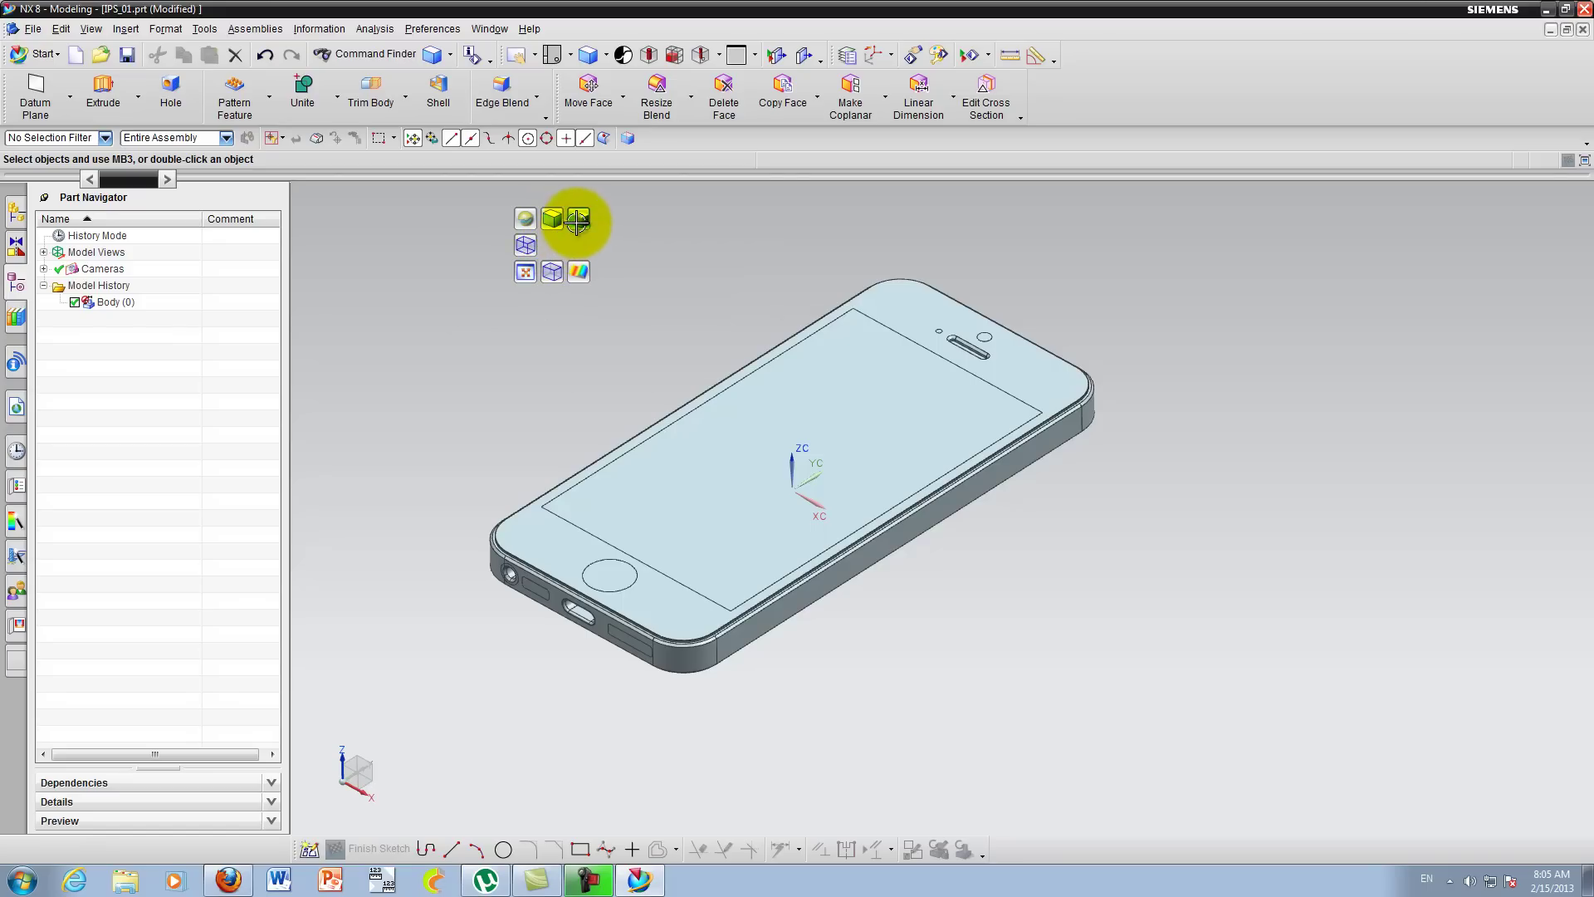
click(578, 219)
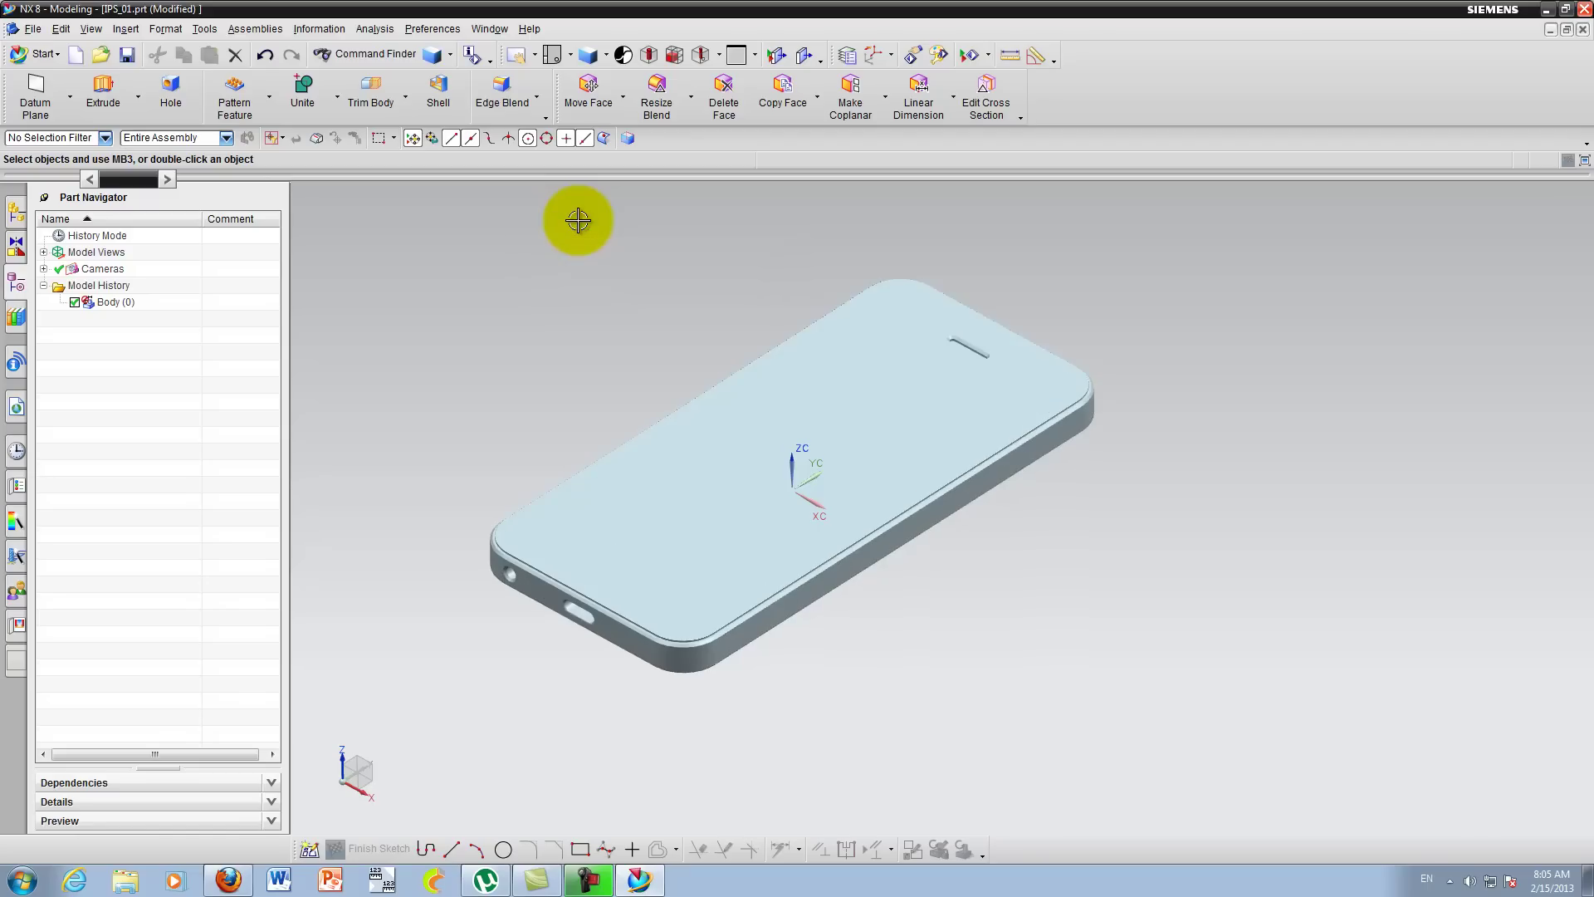
right_click(626, 297)
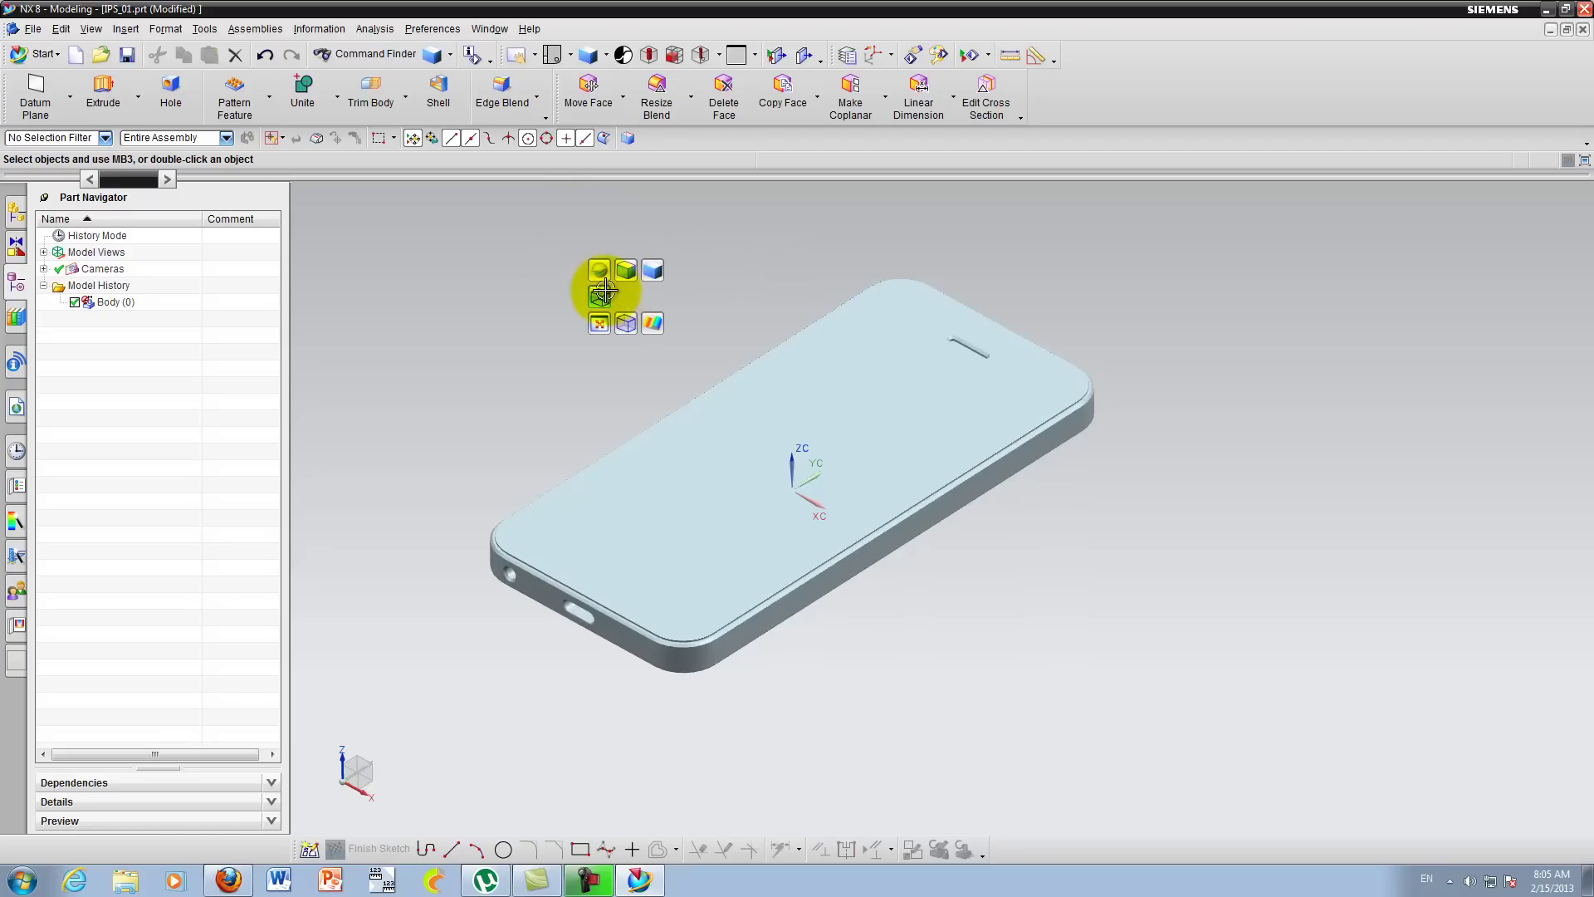
click(604, 289)
right_click(604, 289)
click(605, 323)
right_click(605, 296)
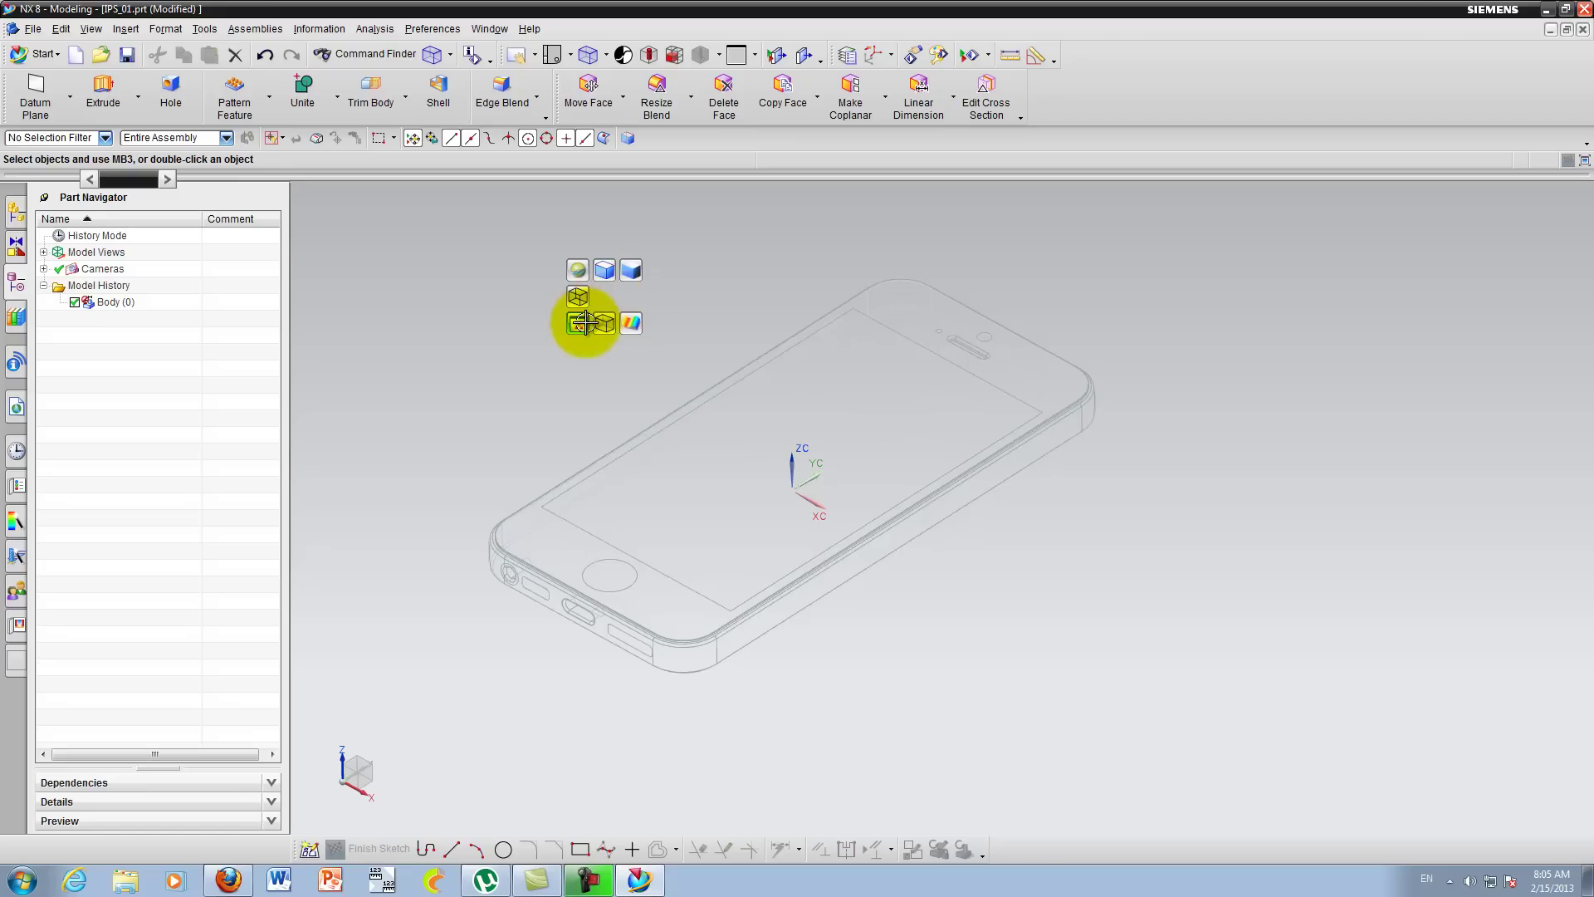
click(586, 322)
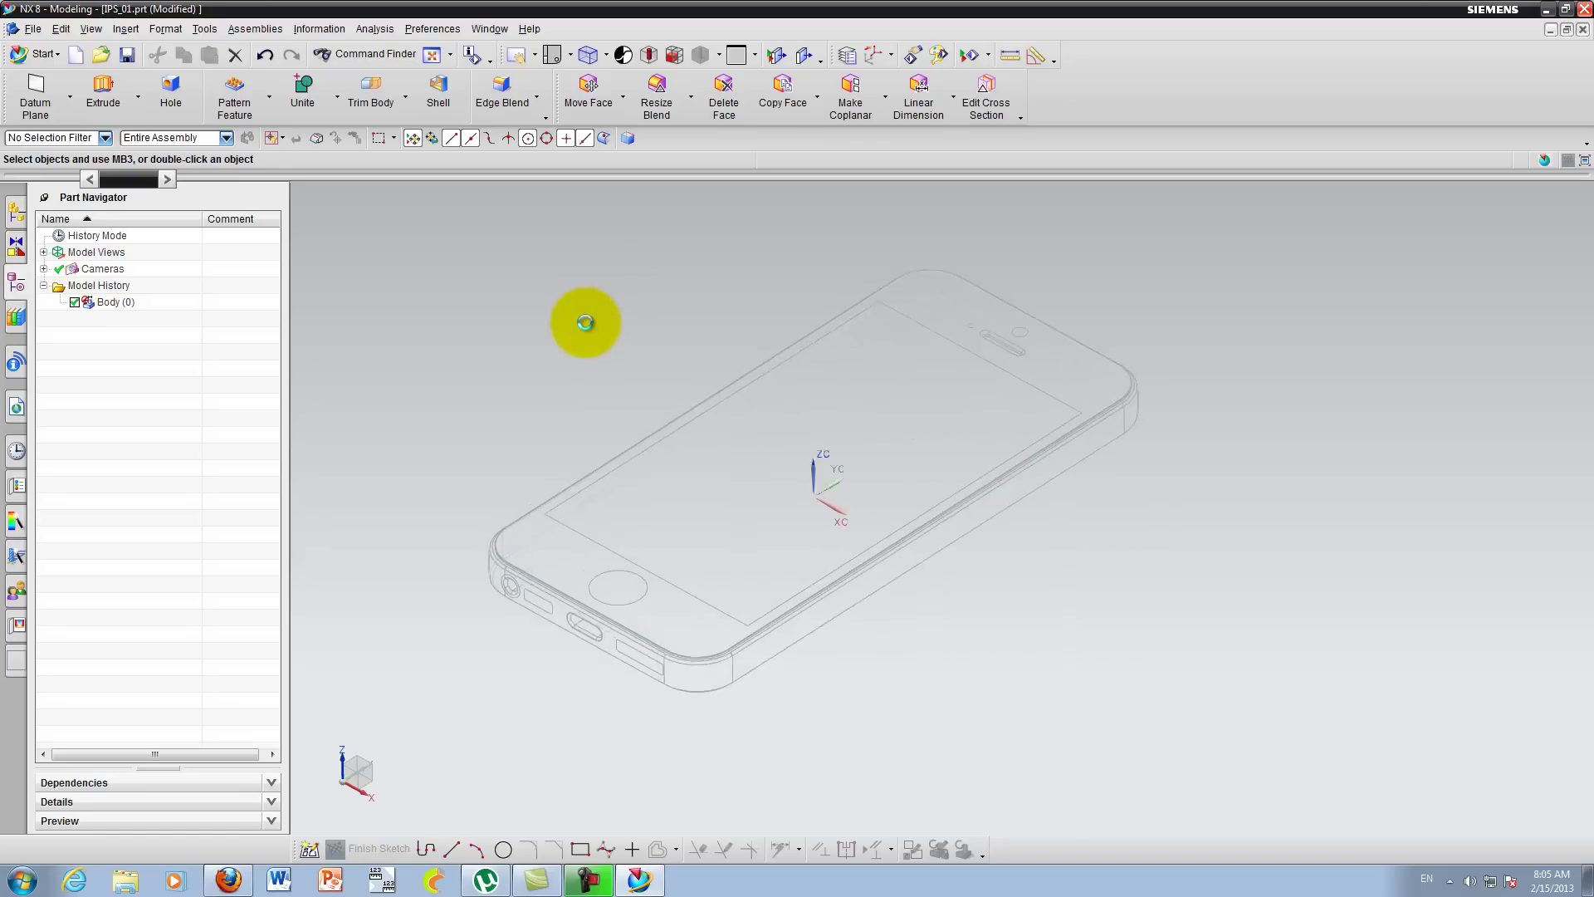
right_click(585, 323)
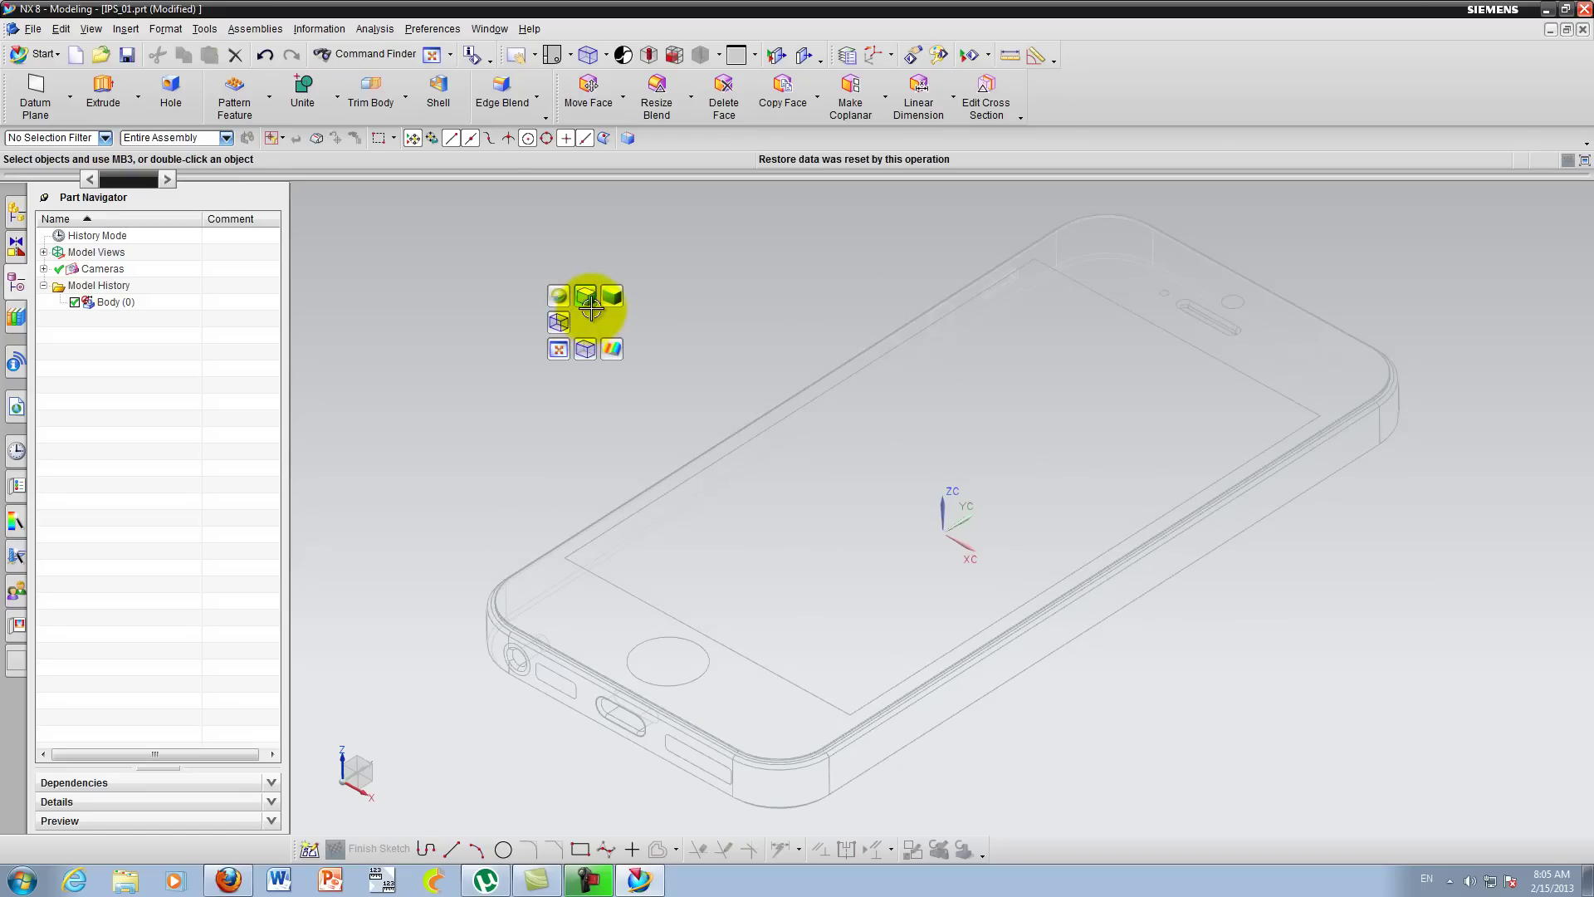
click(589, 307)
right_click(589, 307)
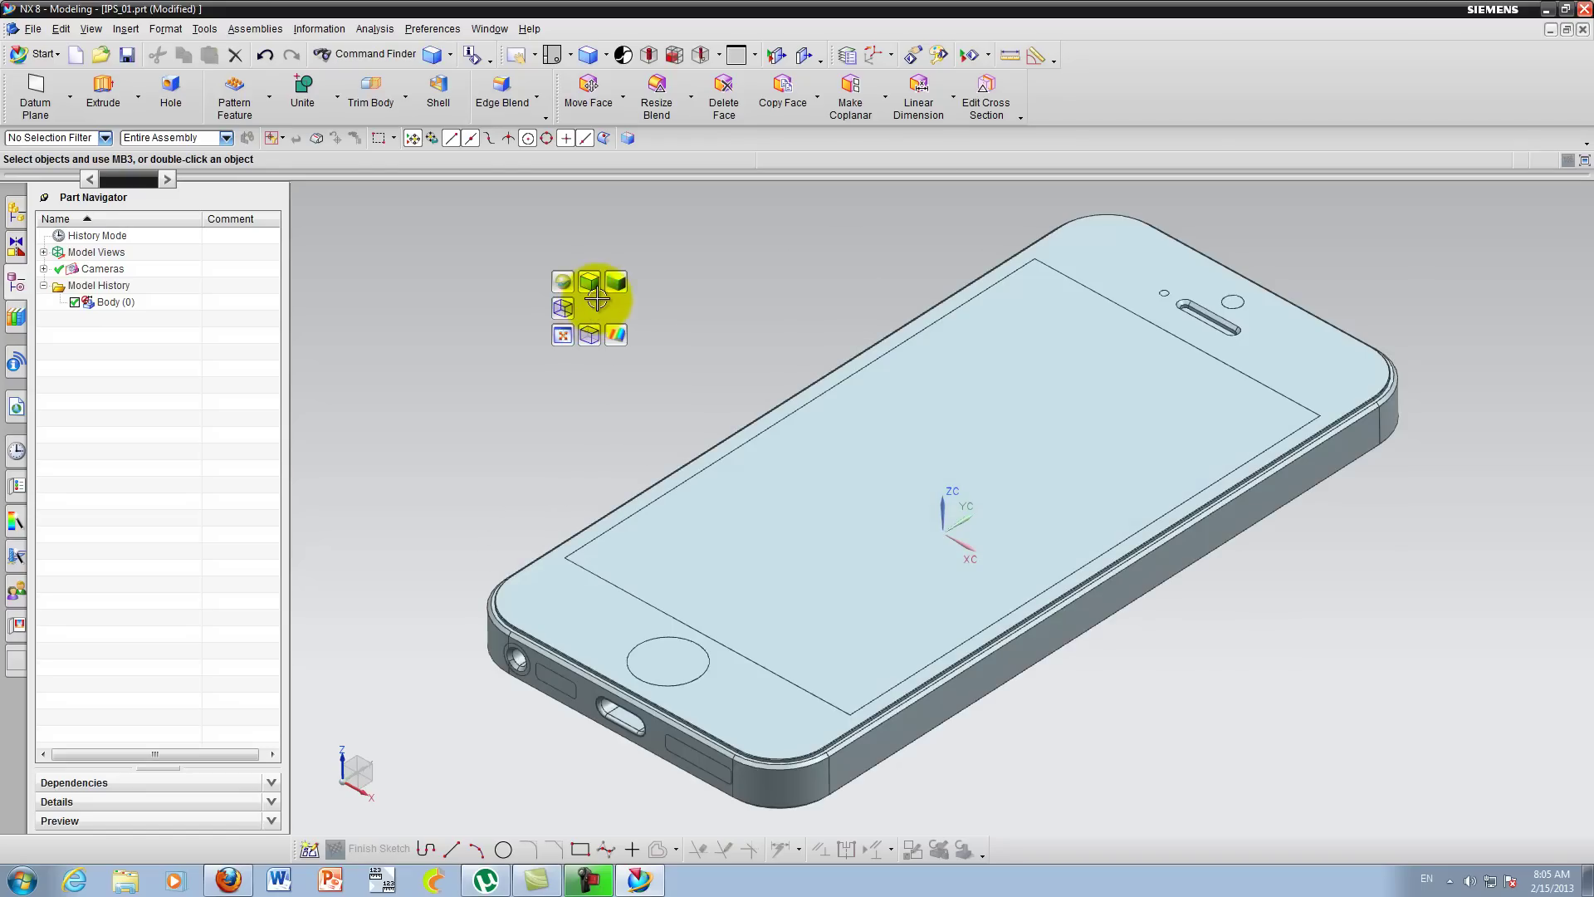
click(610, 285)
right_click(409, 242)
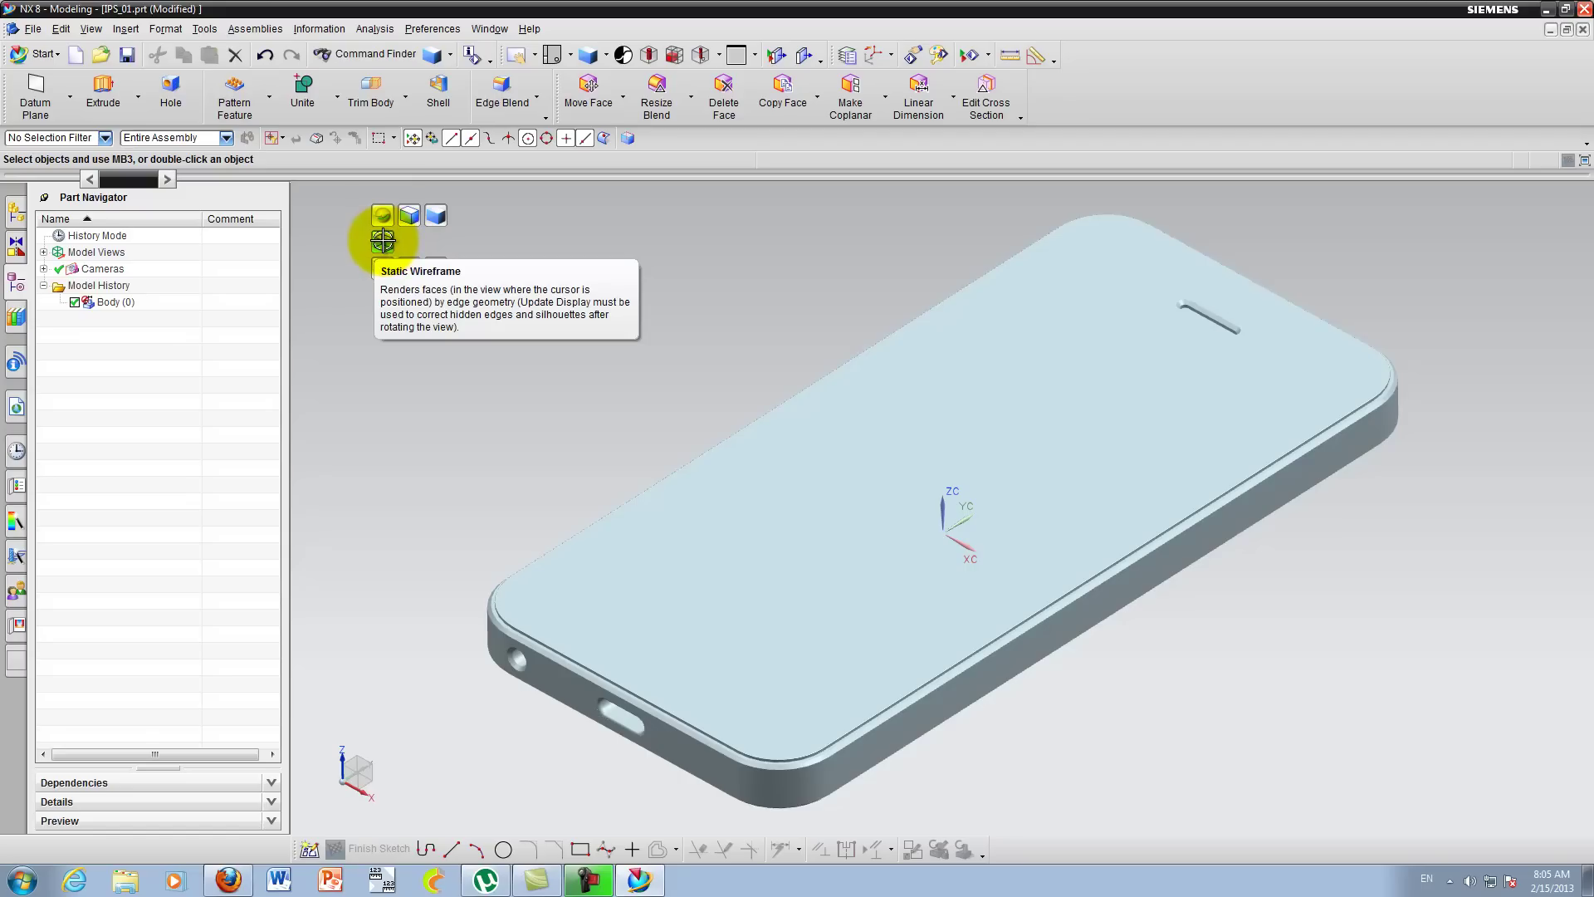
click(382, 241)
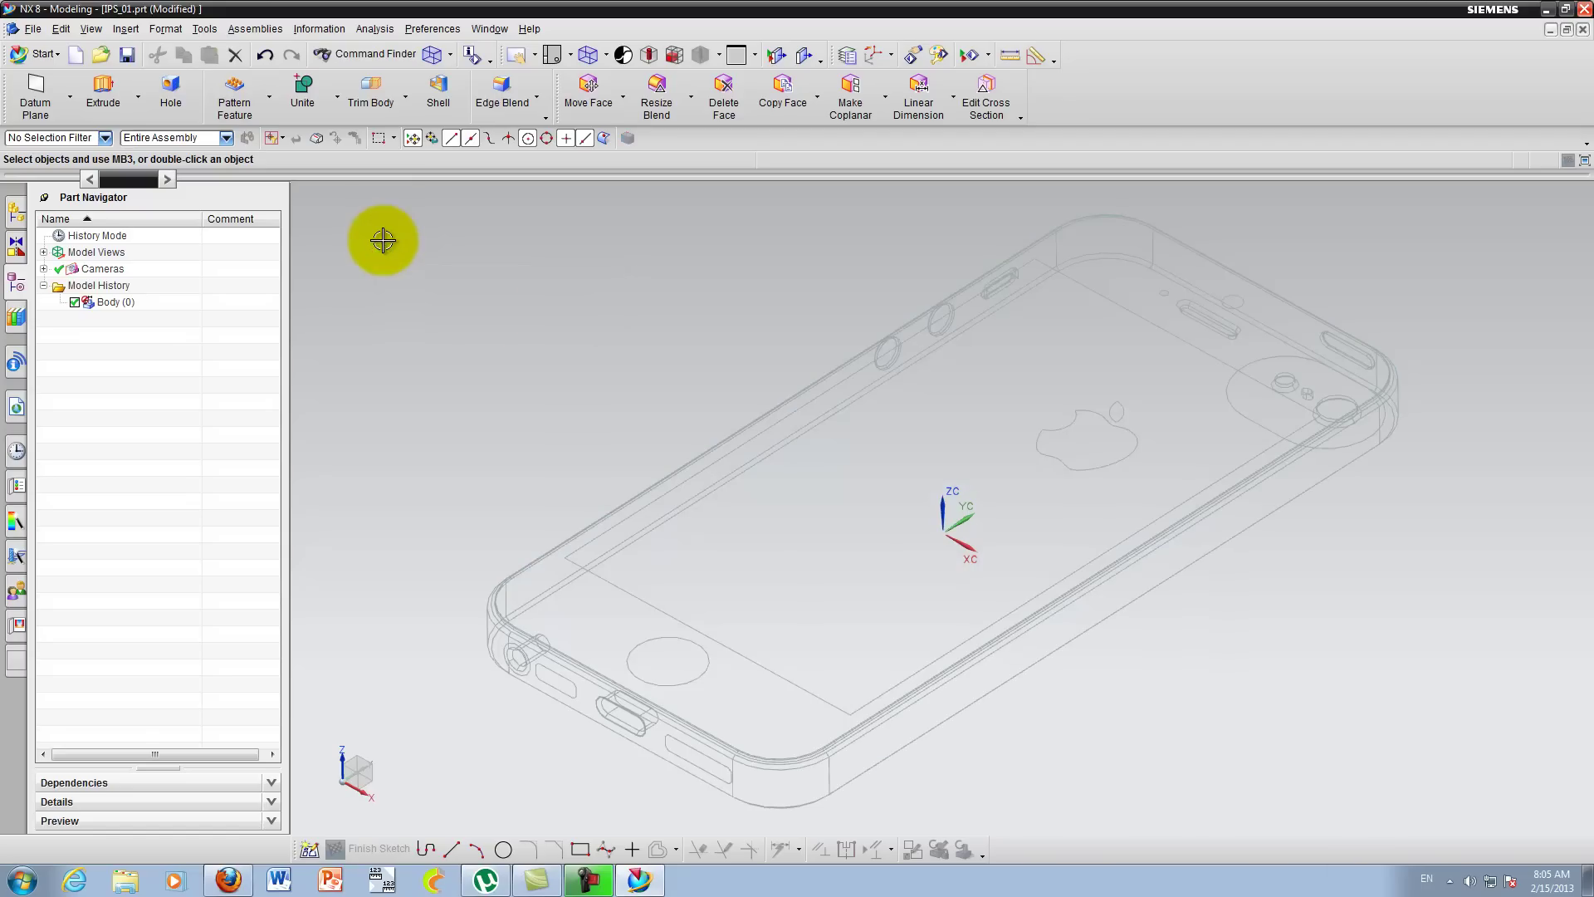
right_click(484, 310)
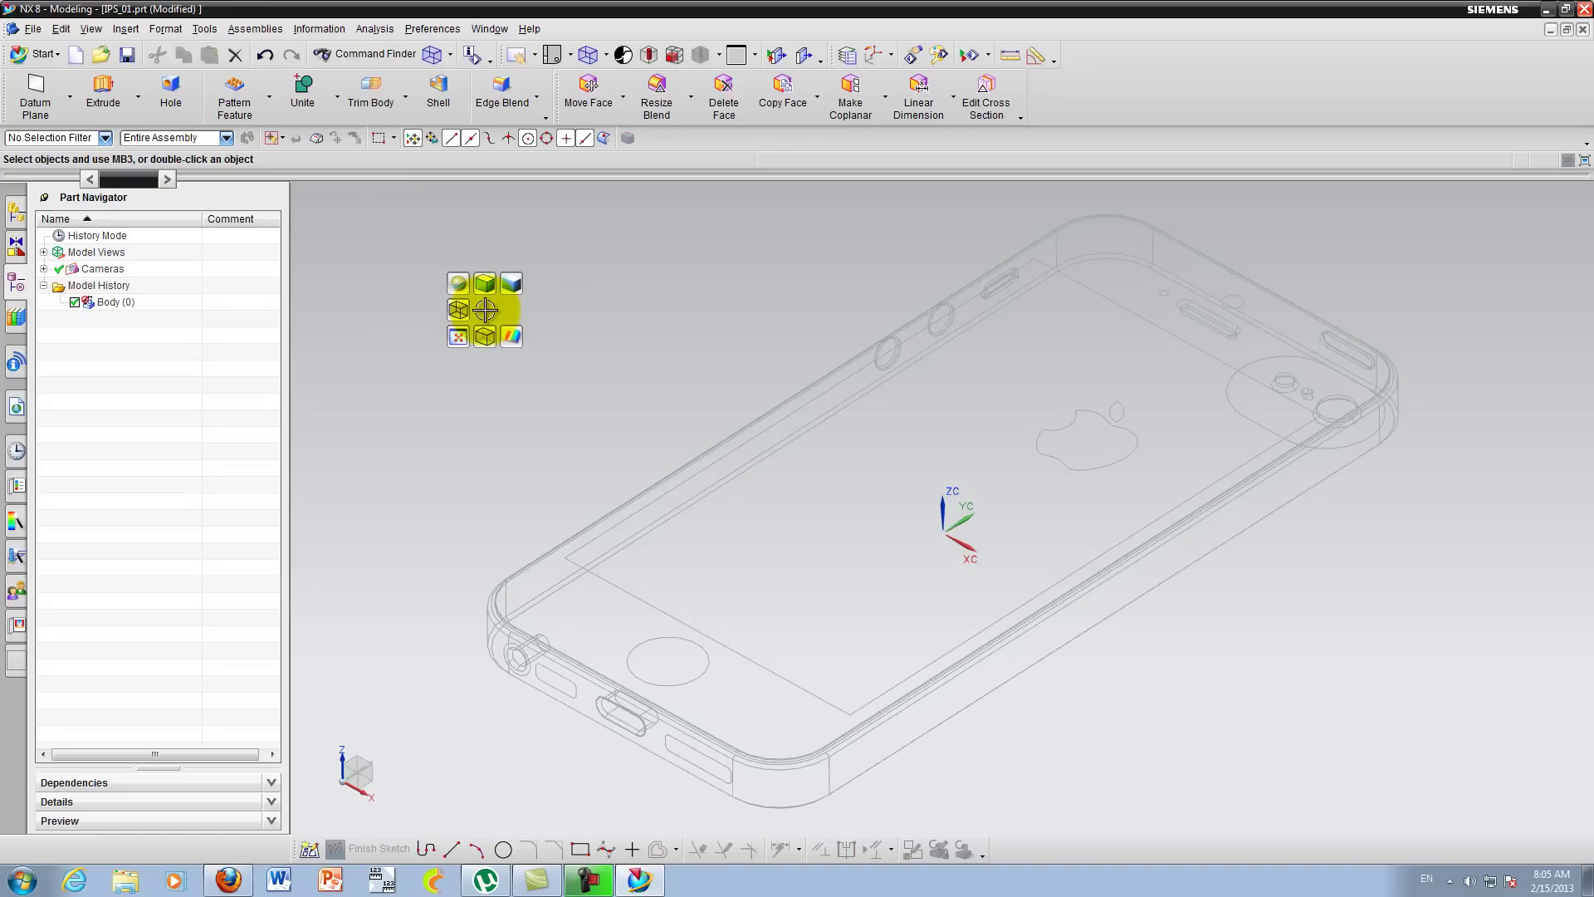
click(484, 286)
right_click(484, 288)
click(508, 271)
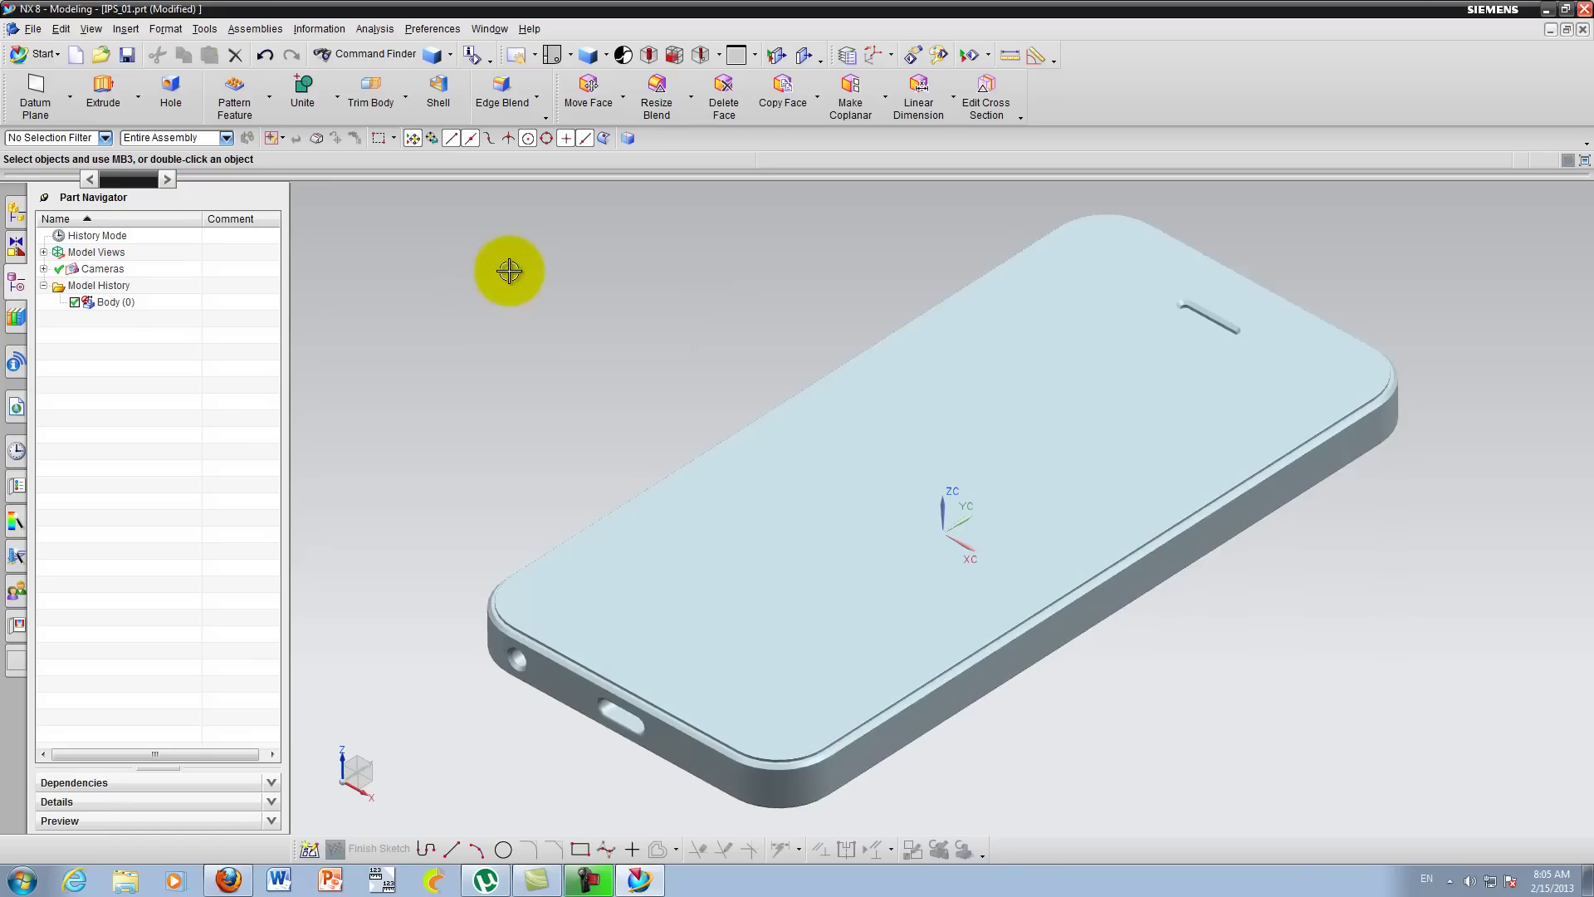
right_click(509, 274)
click(505, 301)
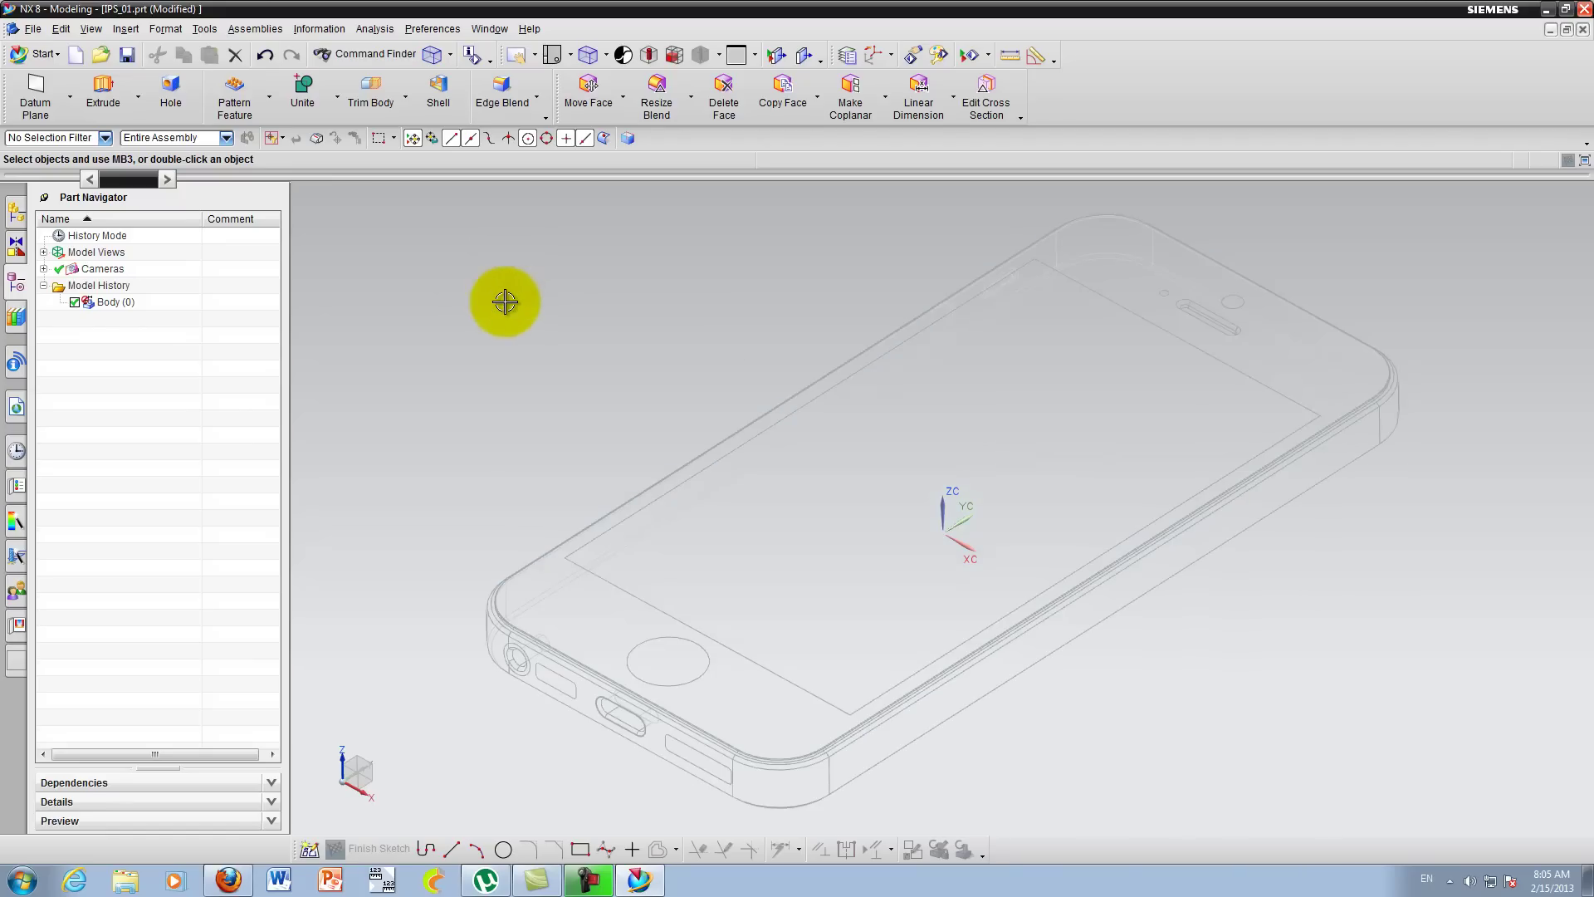
right_click(505, 301)
click(481, 321)
right_click(549, 319)
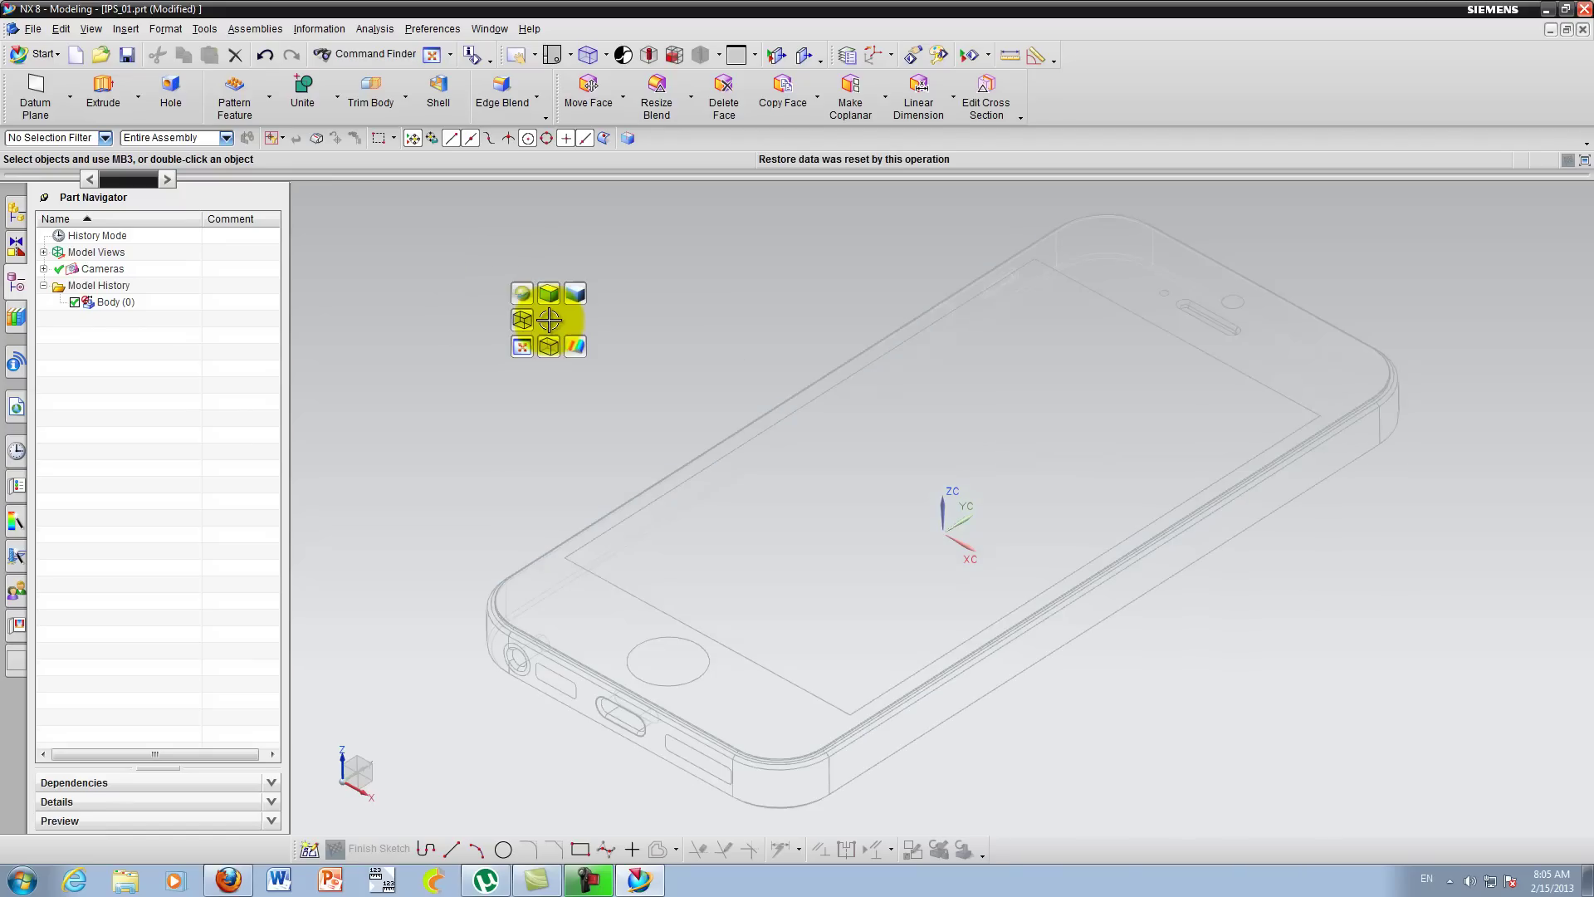
click(548, 293)
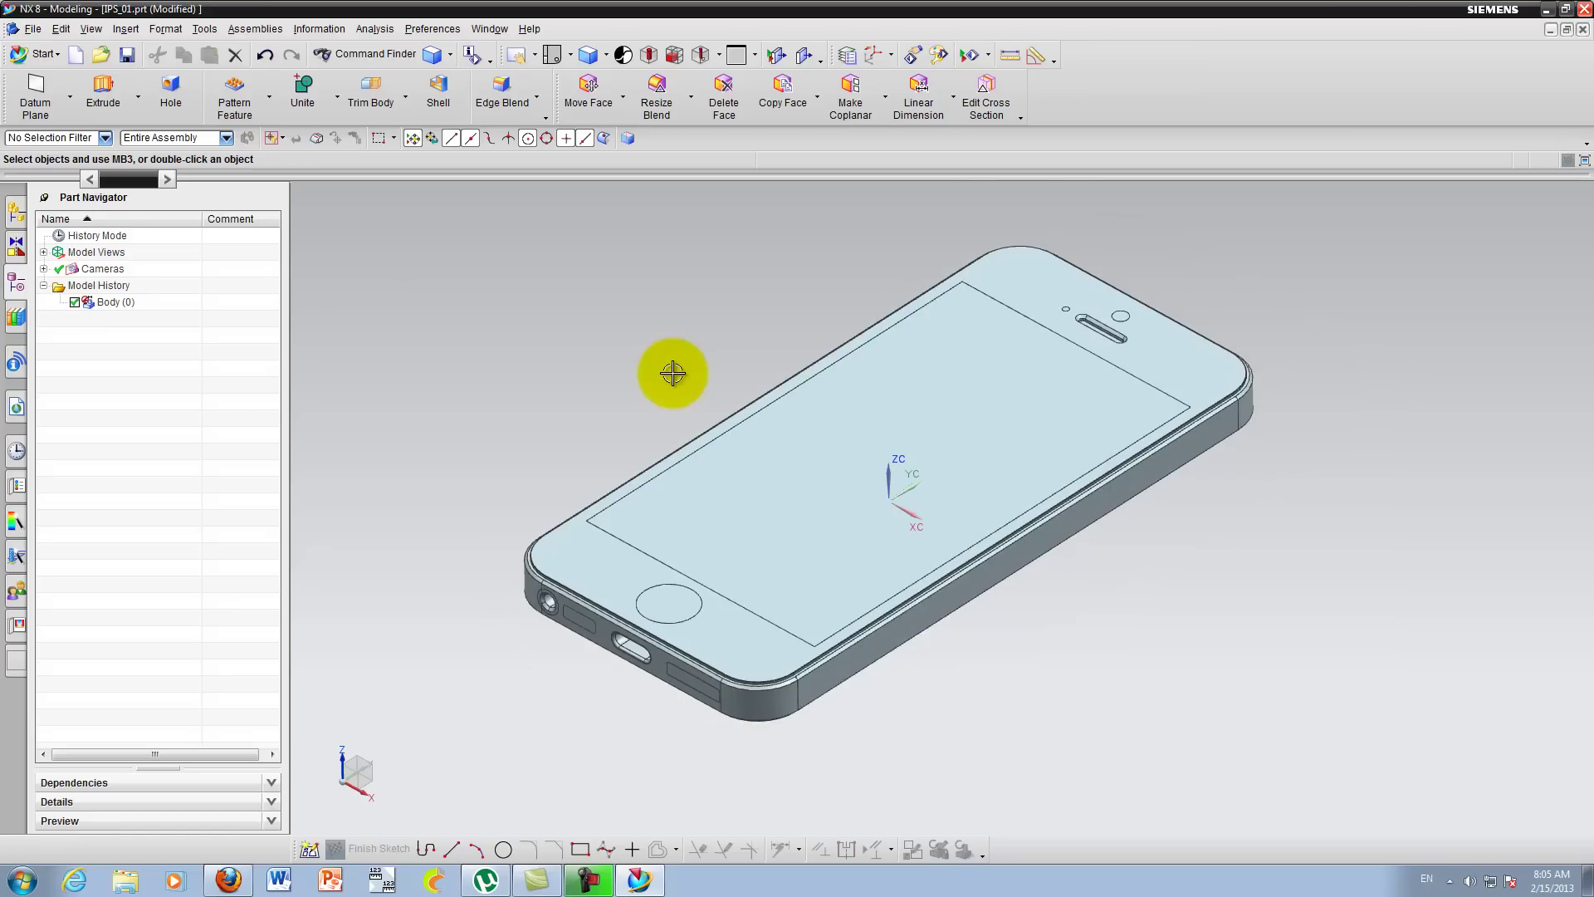
Step: Orbit the shaded phone to a lower angle and show the Background presets list
middle_drag(672, 372, 676, 403)
click(623, 54)
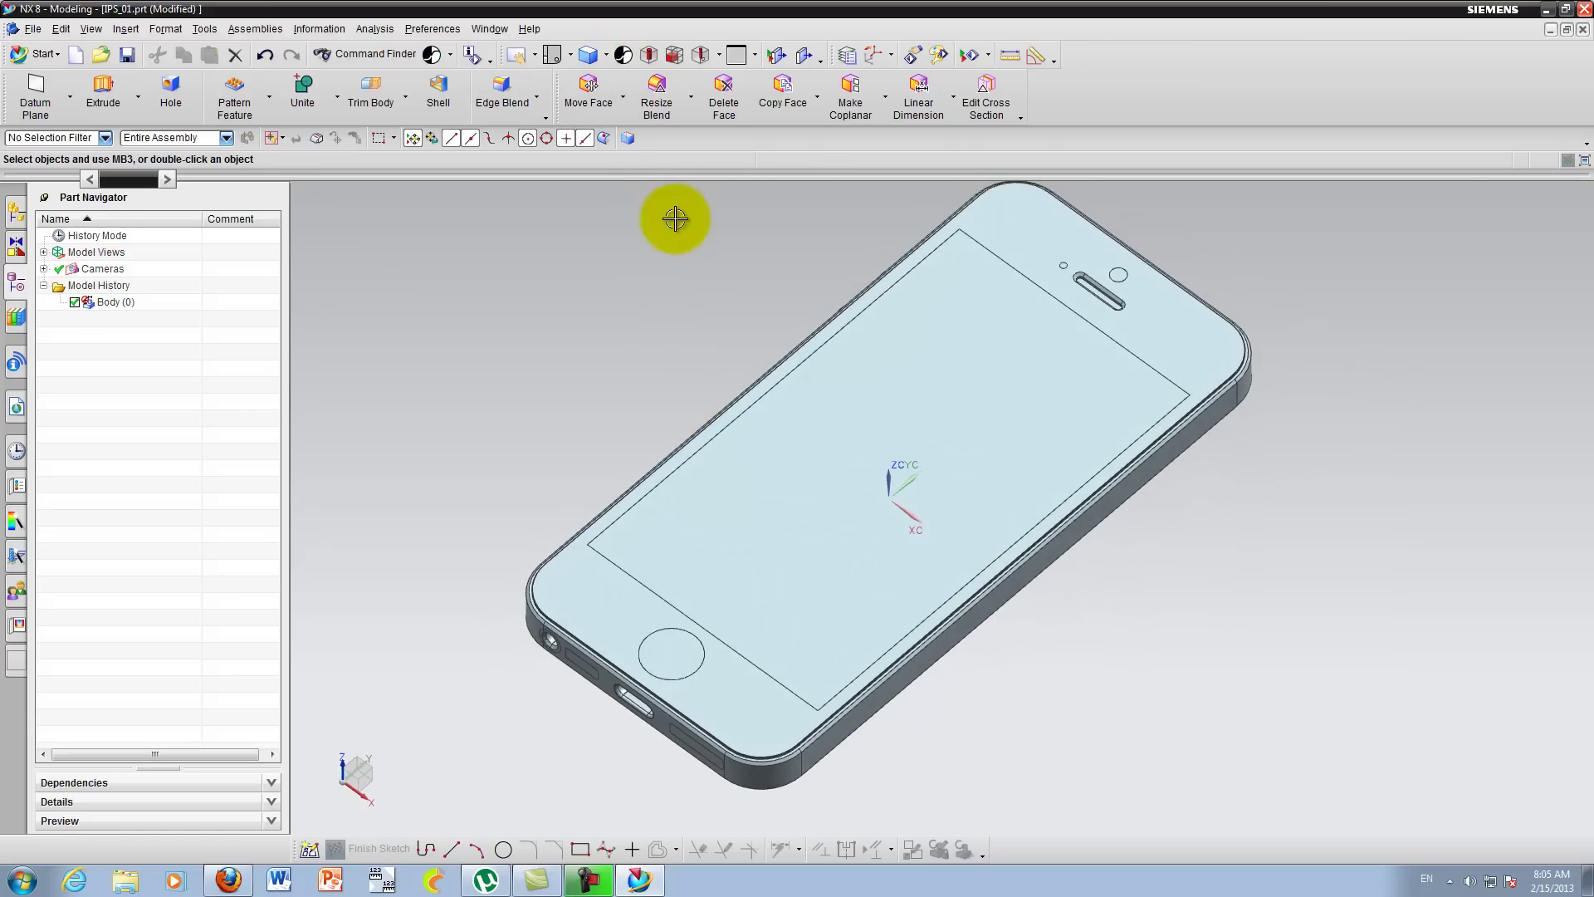
middle_drag(666, 359, 666, 358)
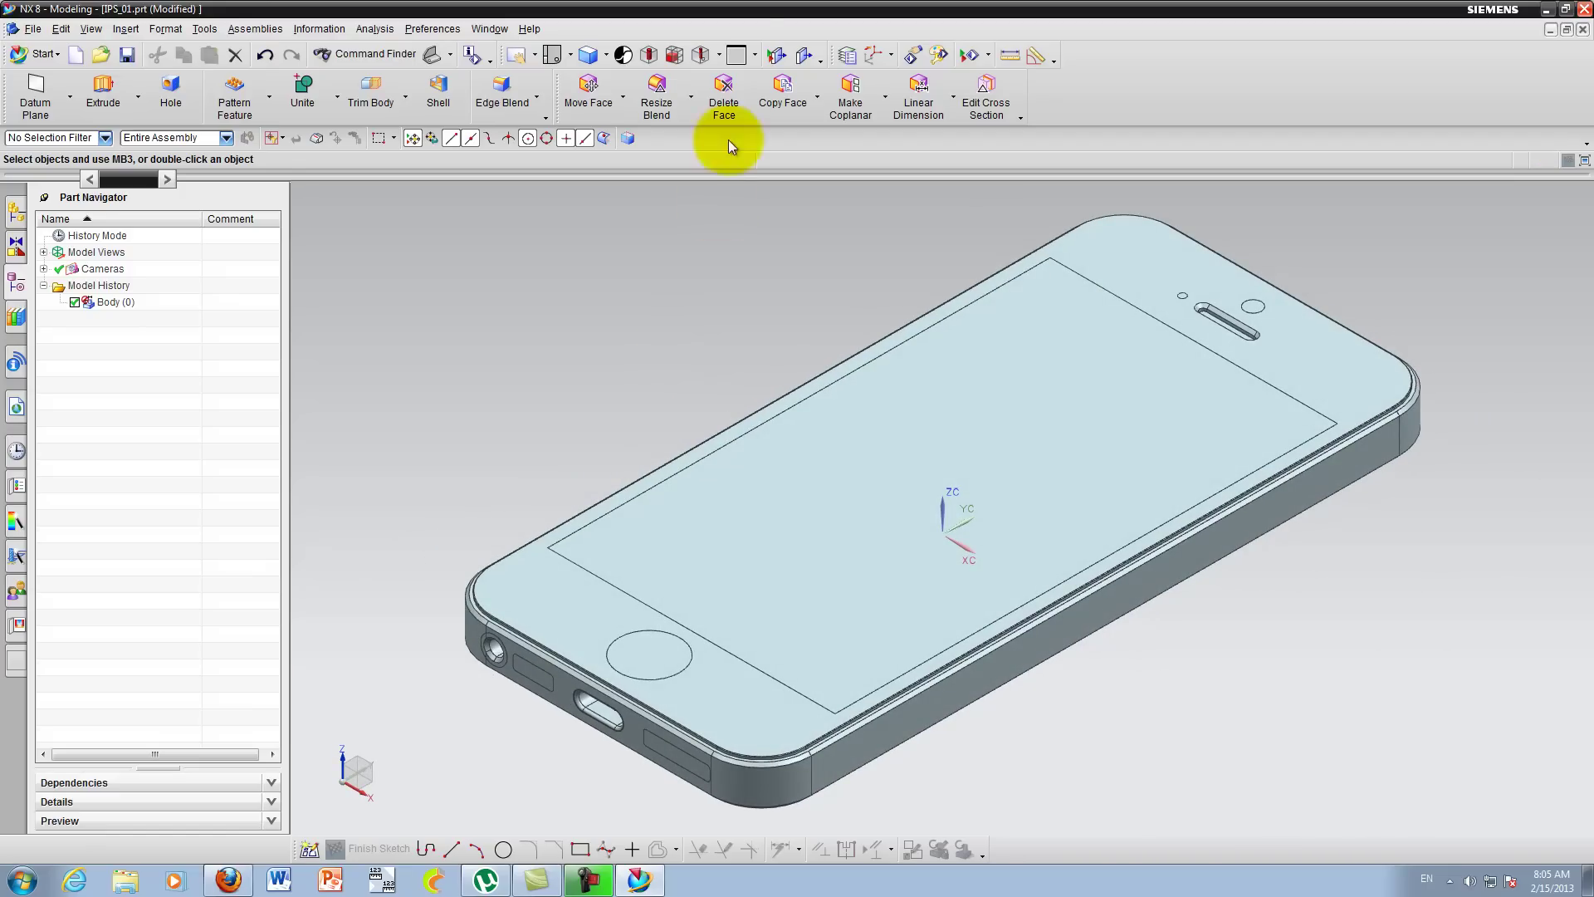
click(757, 56)
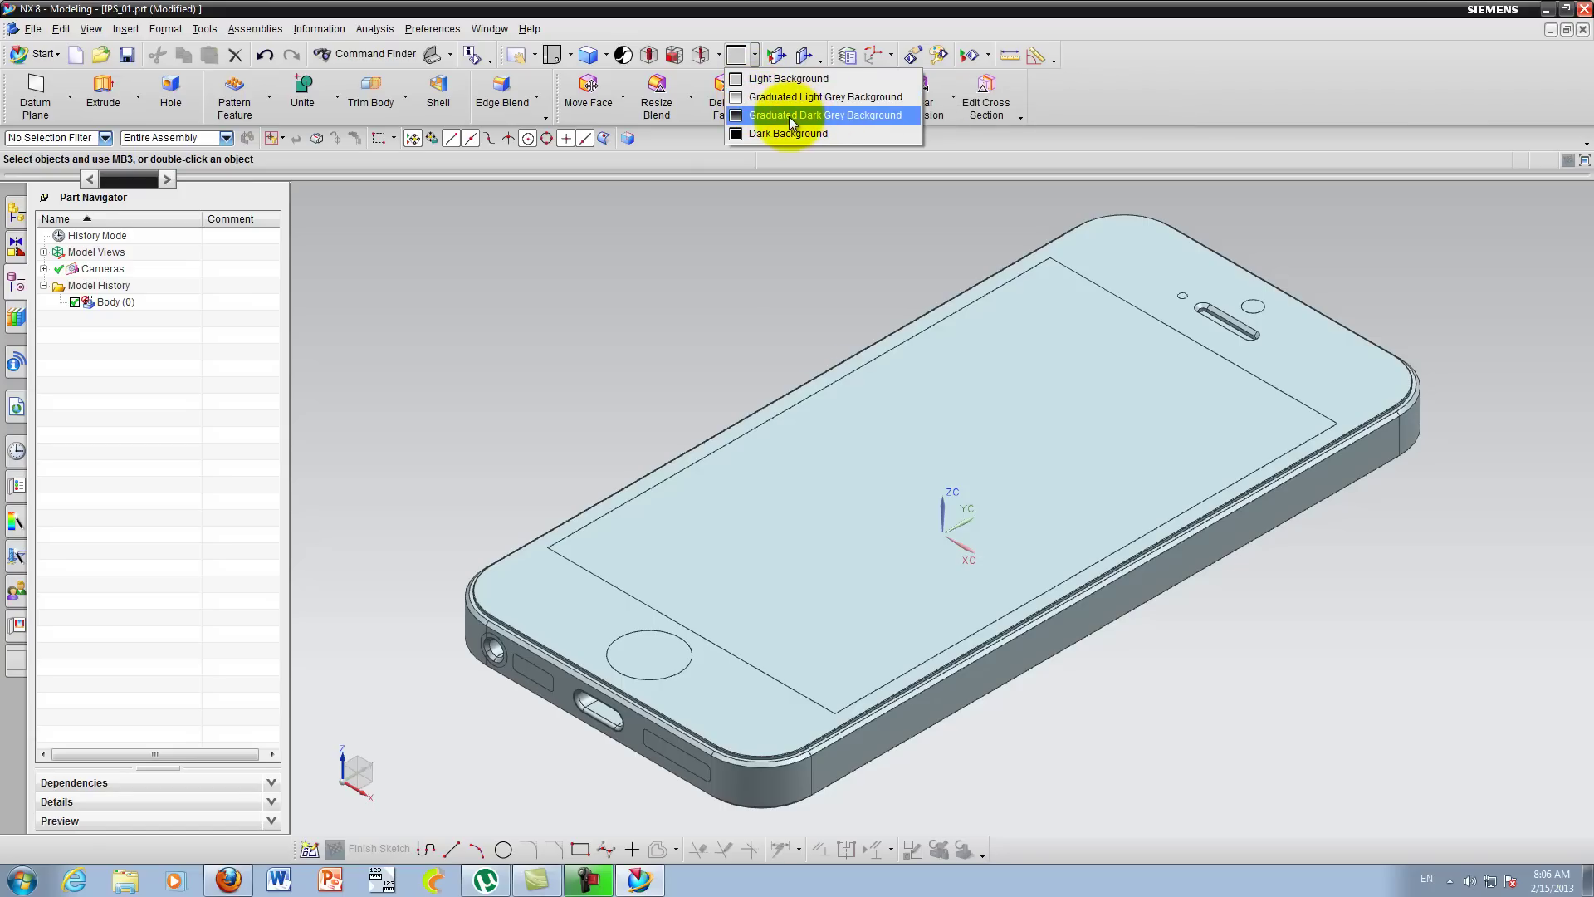
Step: Try the Graduated Light Grey and Graduated Dark Grey backgrounds, finally applying Dark Background
click(735, 241)
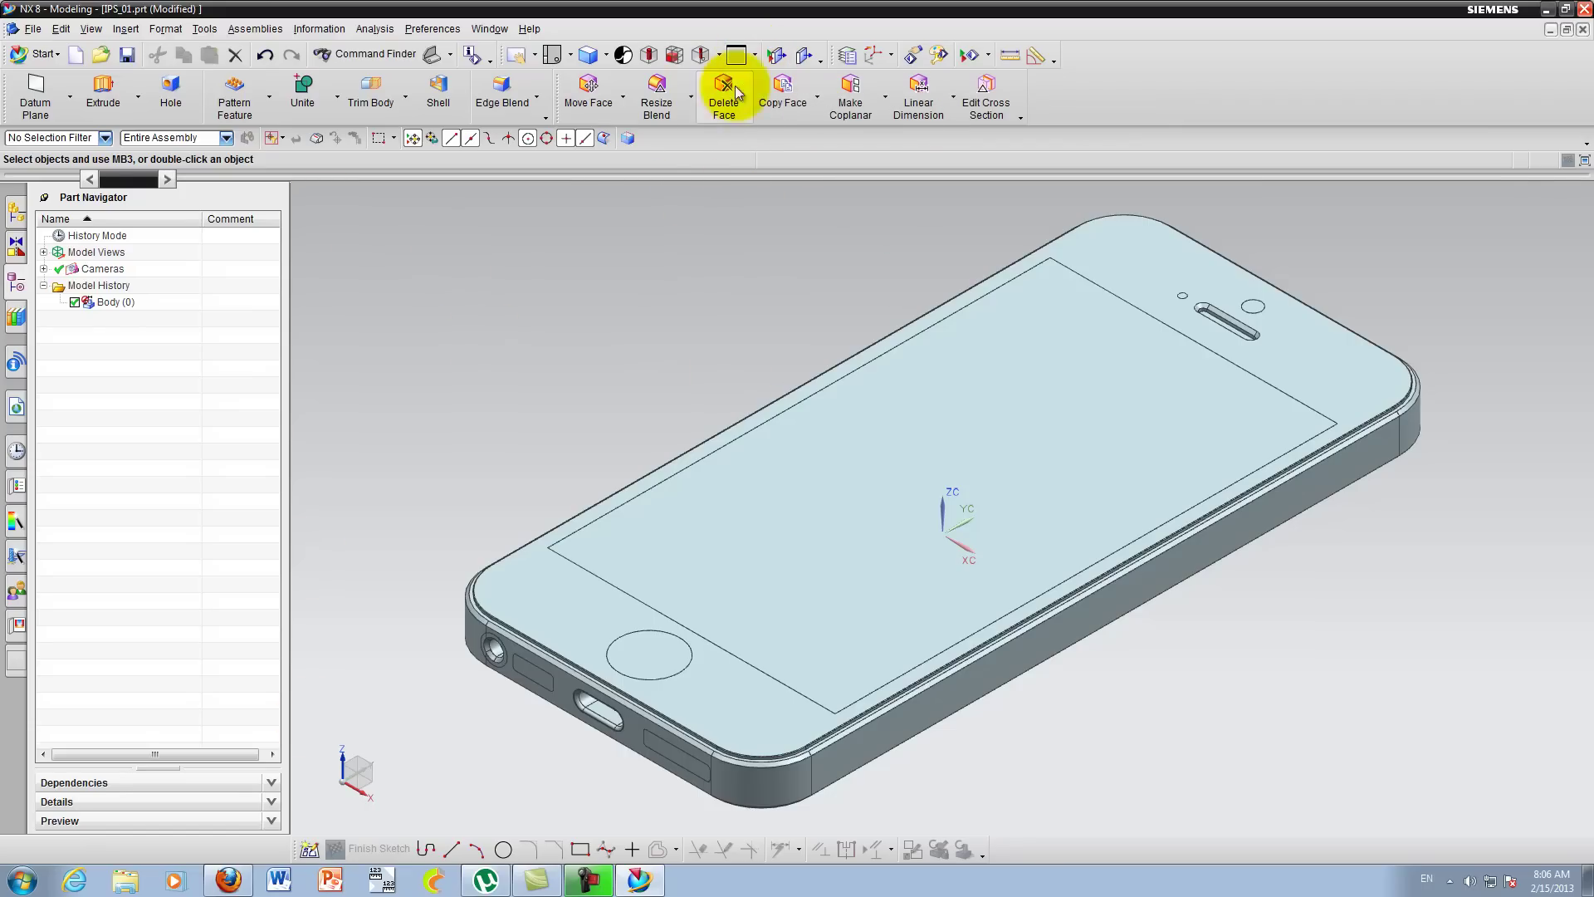
click(736, 55)
click(760, 78)
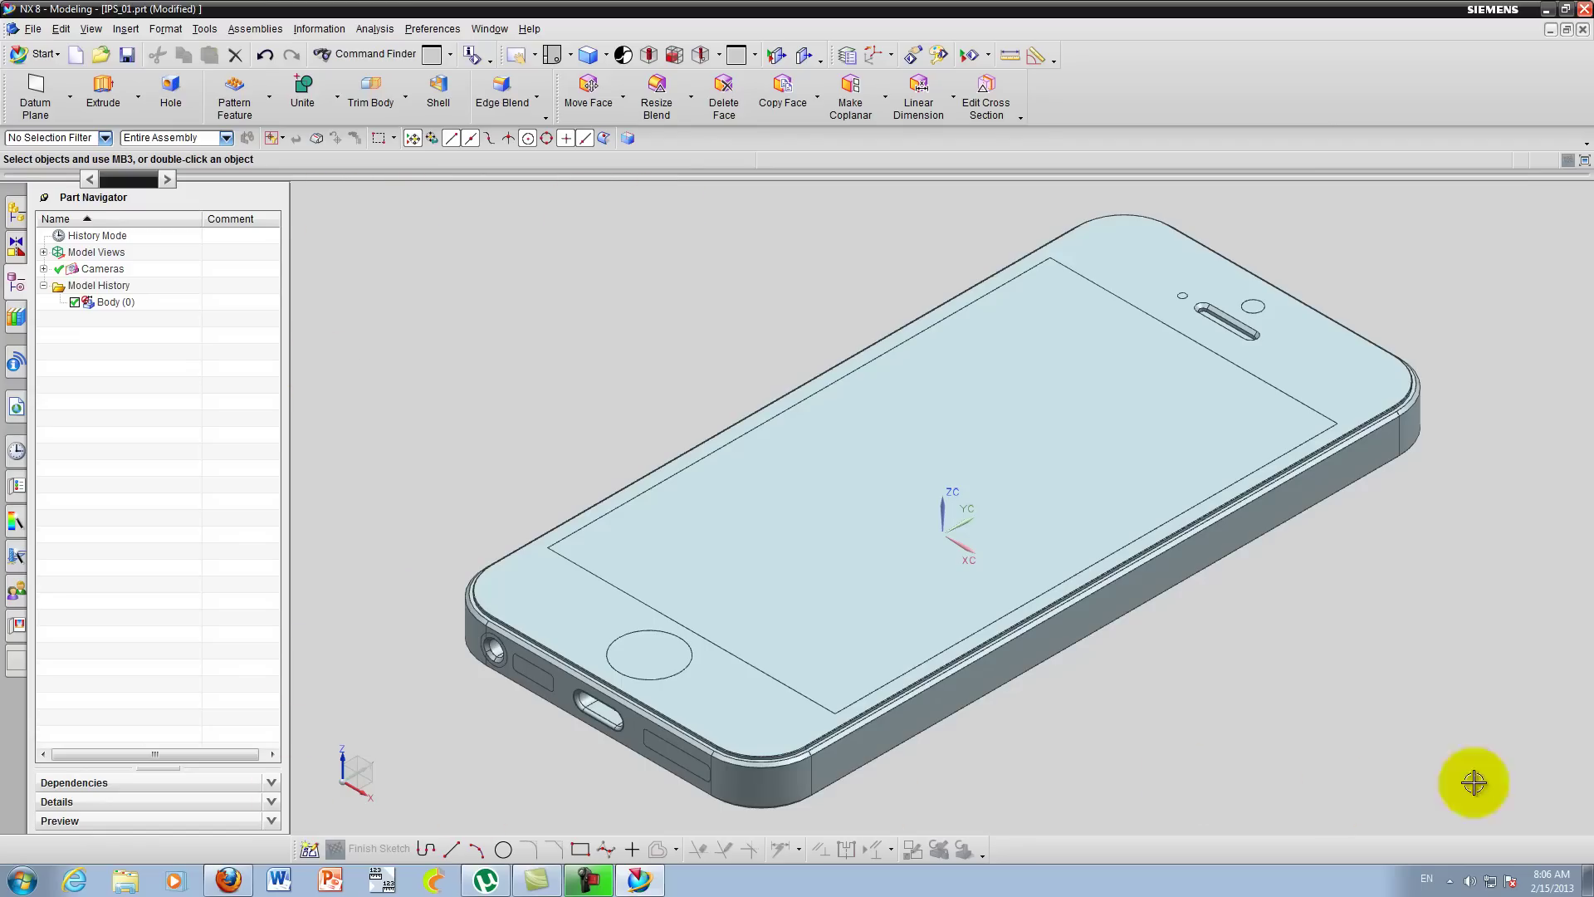
click(754, 55)
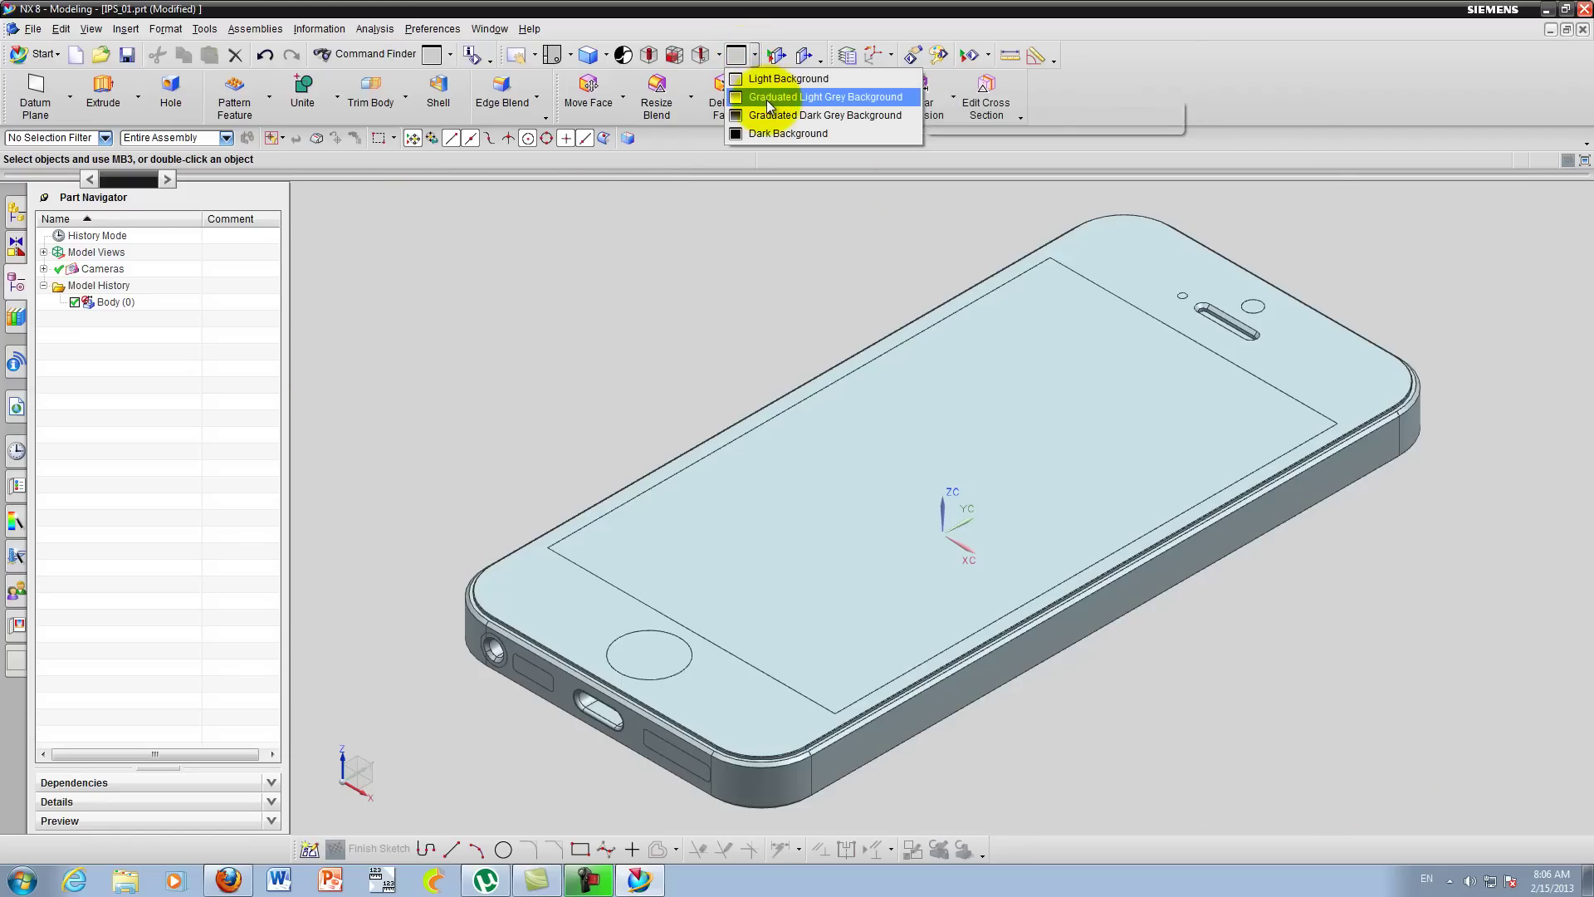
click(765, 97)
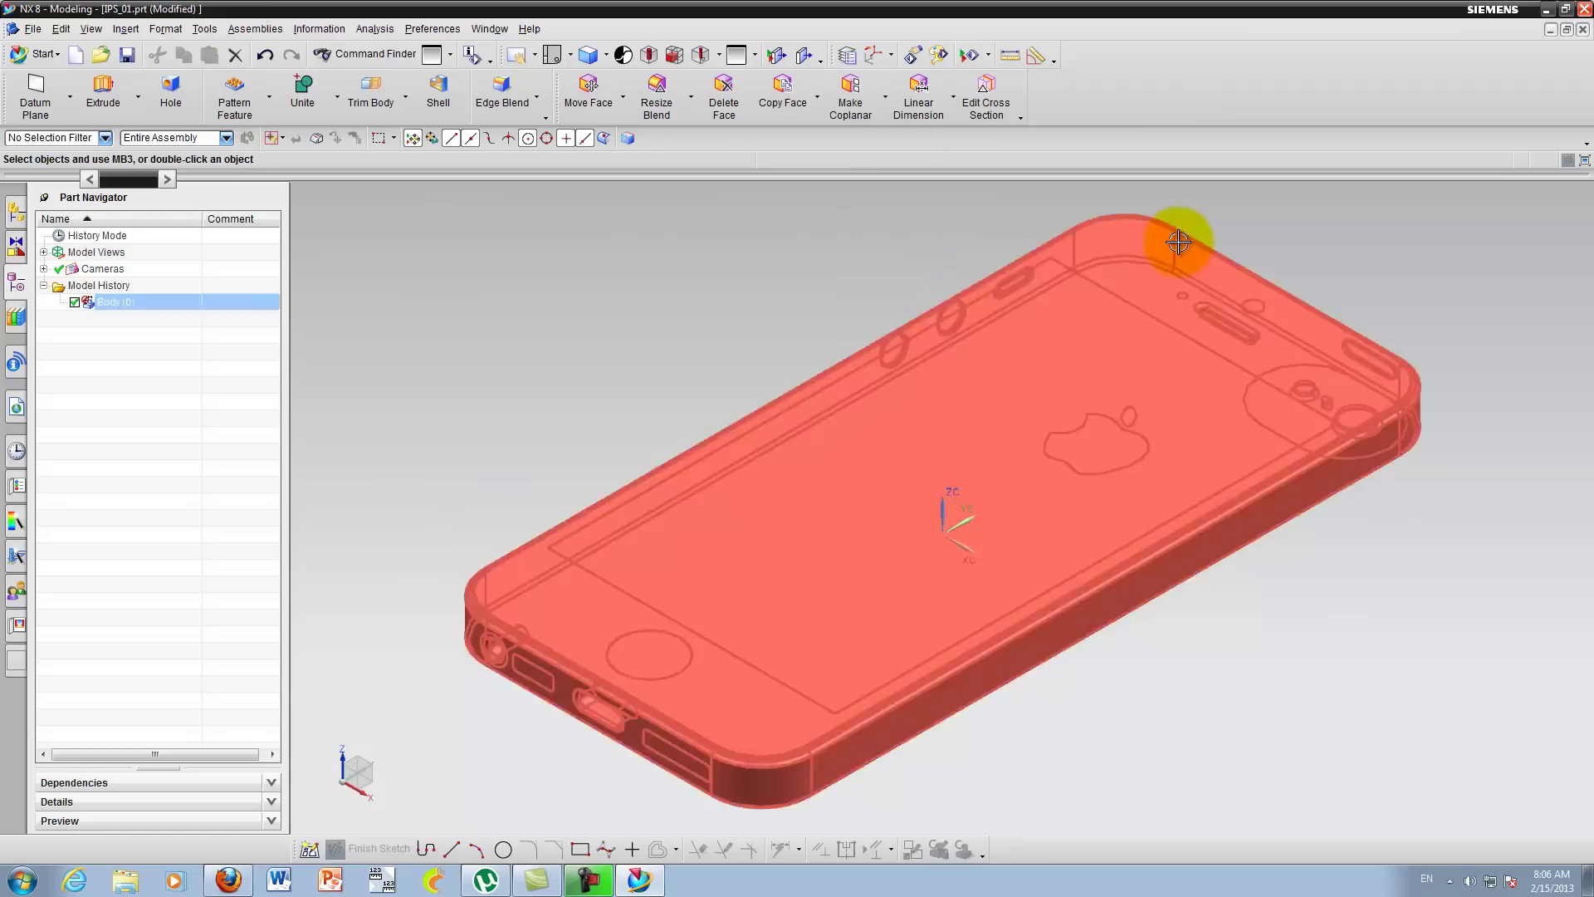
click(755, 55)
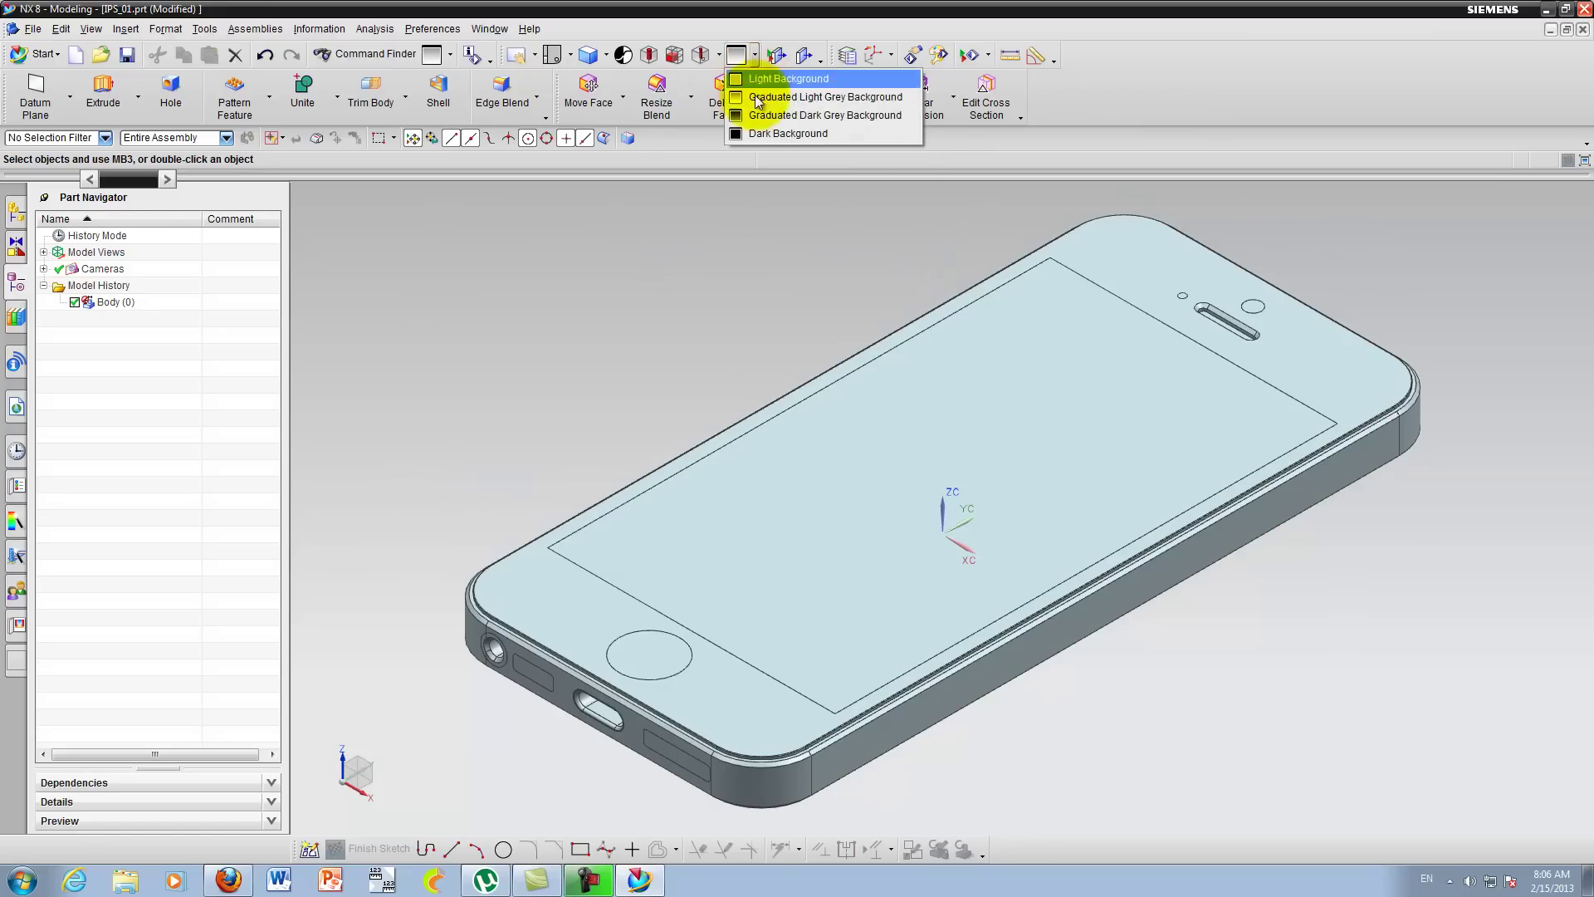
click(758, 117)
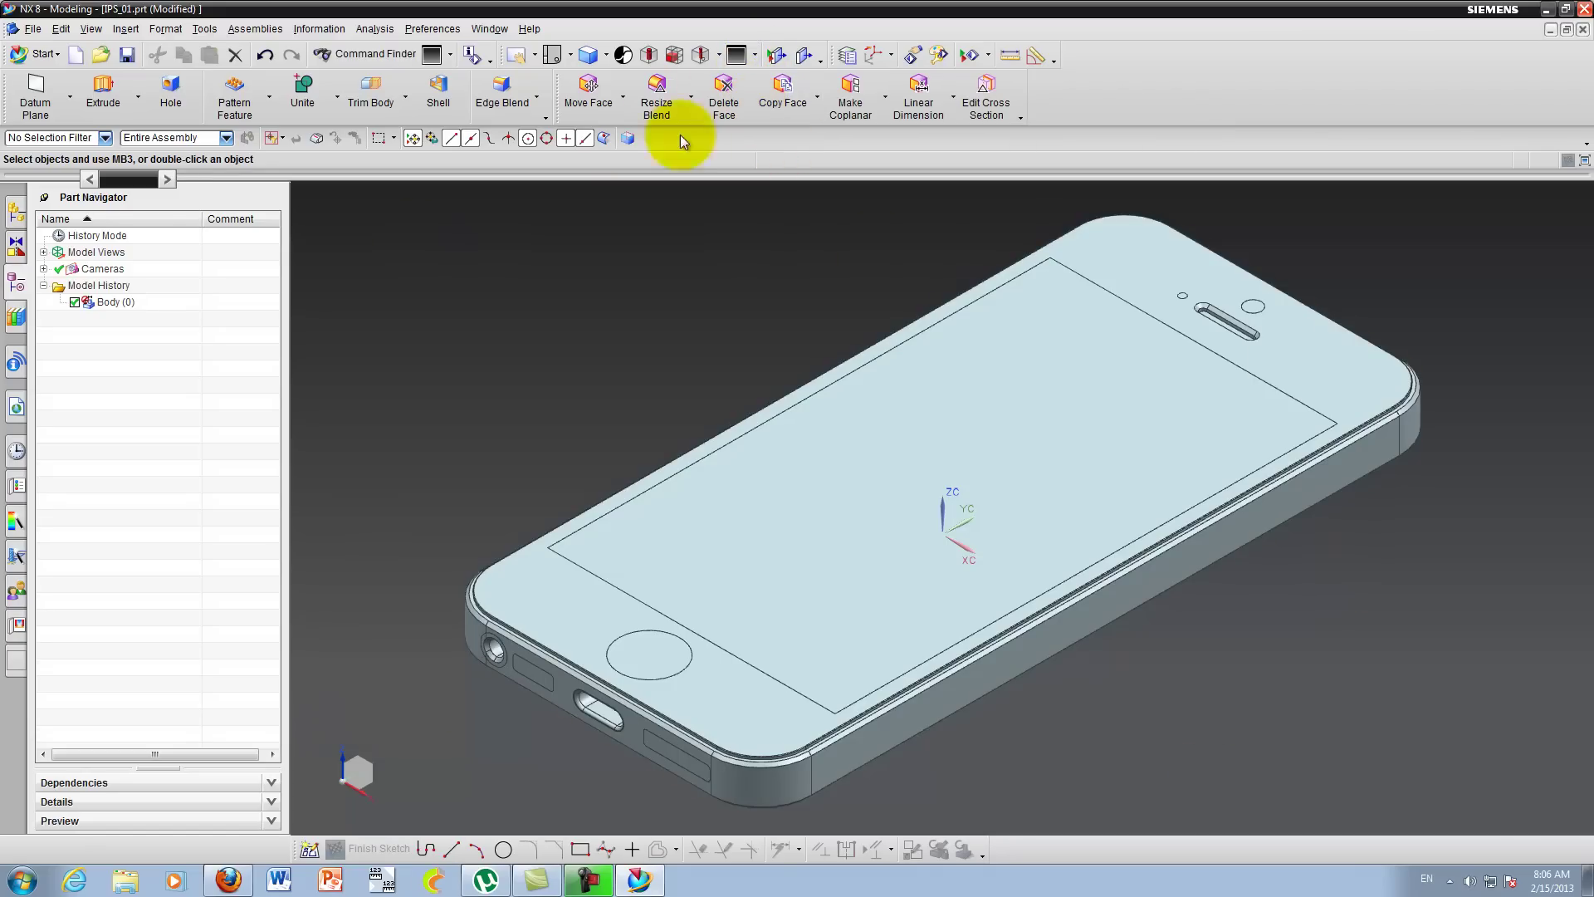
click(755, 57)
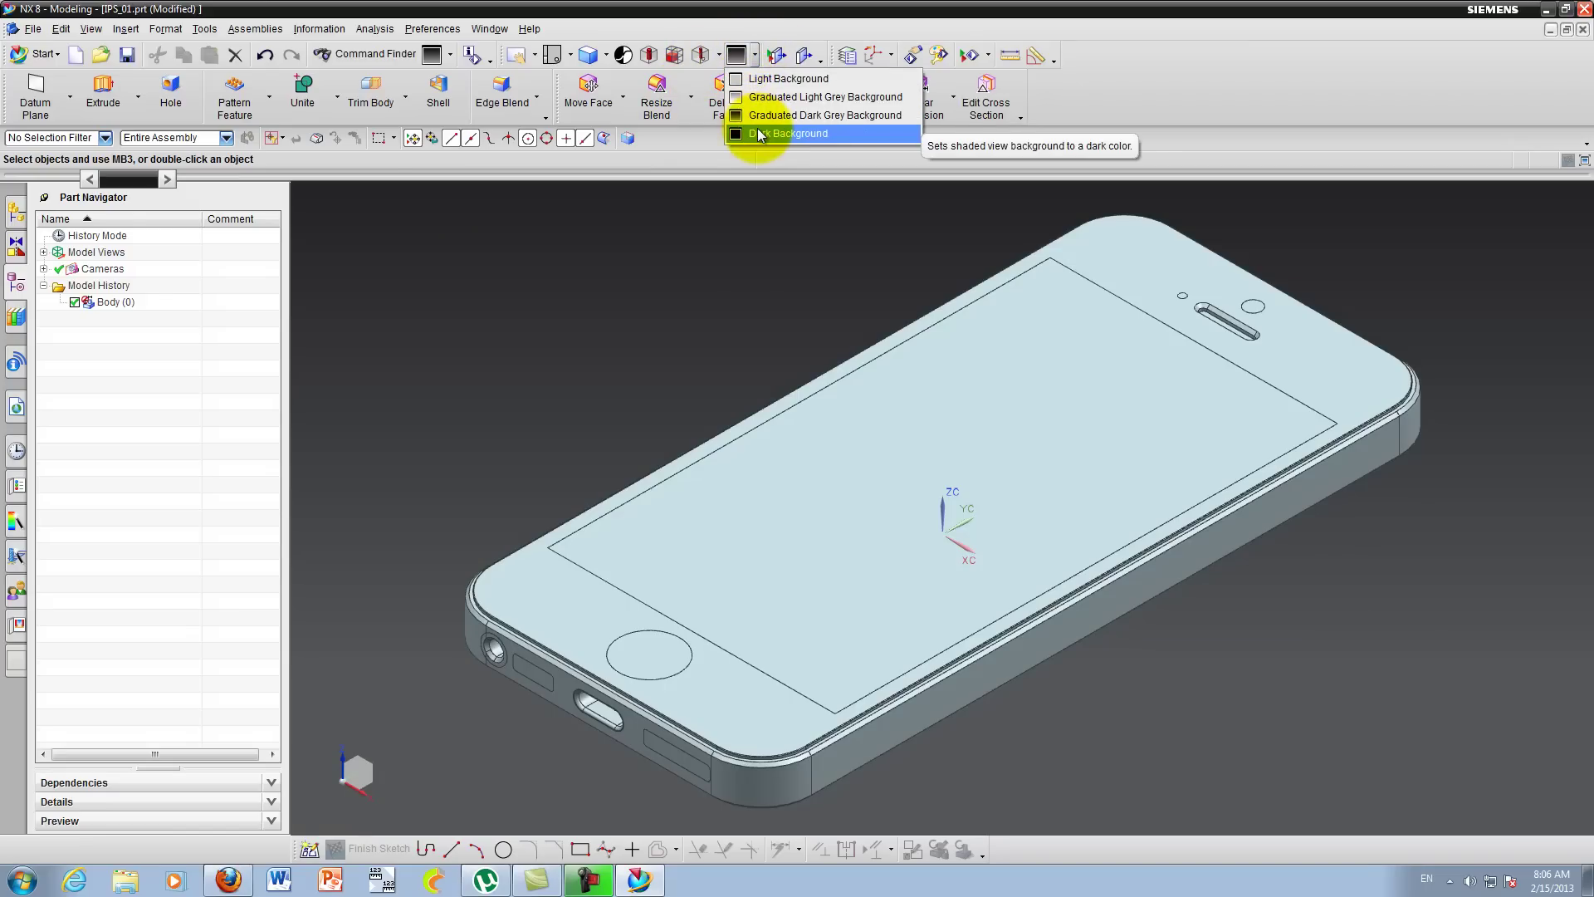
click(758, 133)
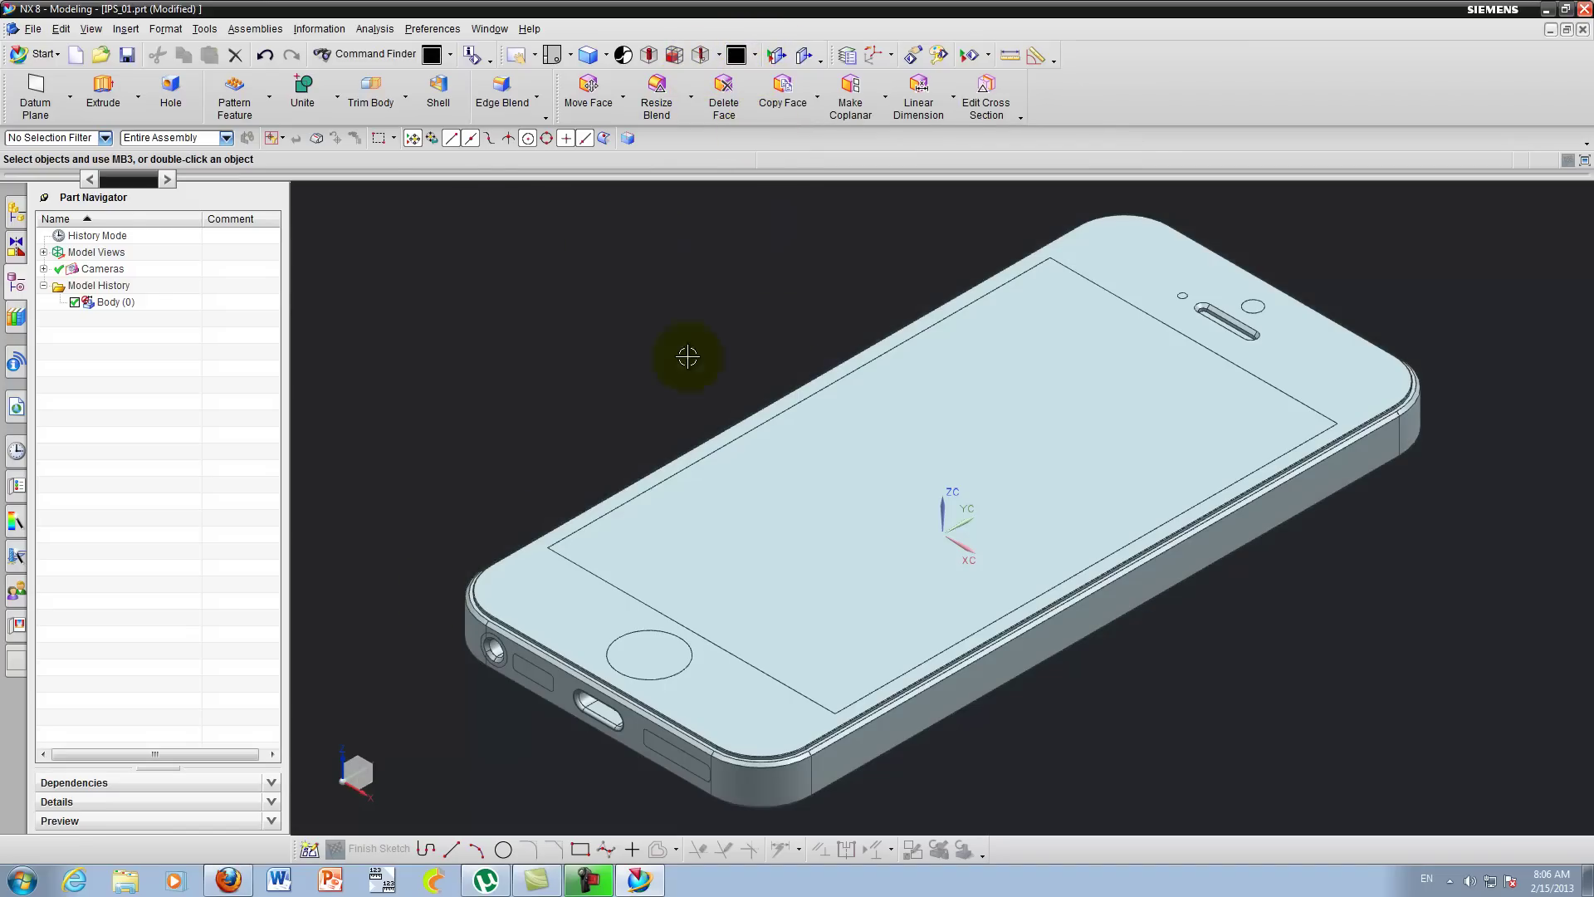
scroll(688, 357, down, 3)
mouse_move(808, 320)
middle_down()
mouse_move(811, 373)
mouse_move(806, 355)
middle_up()
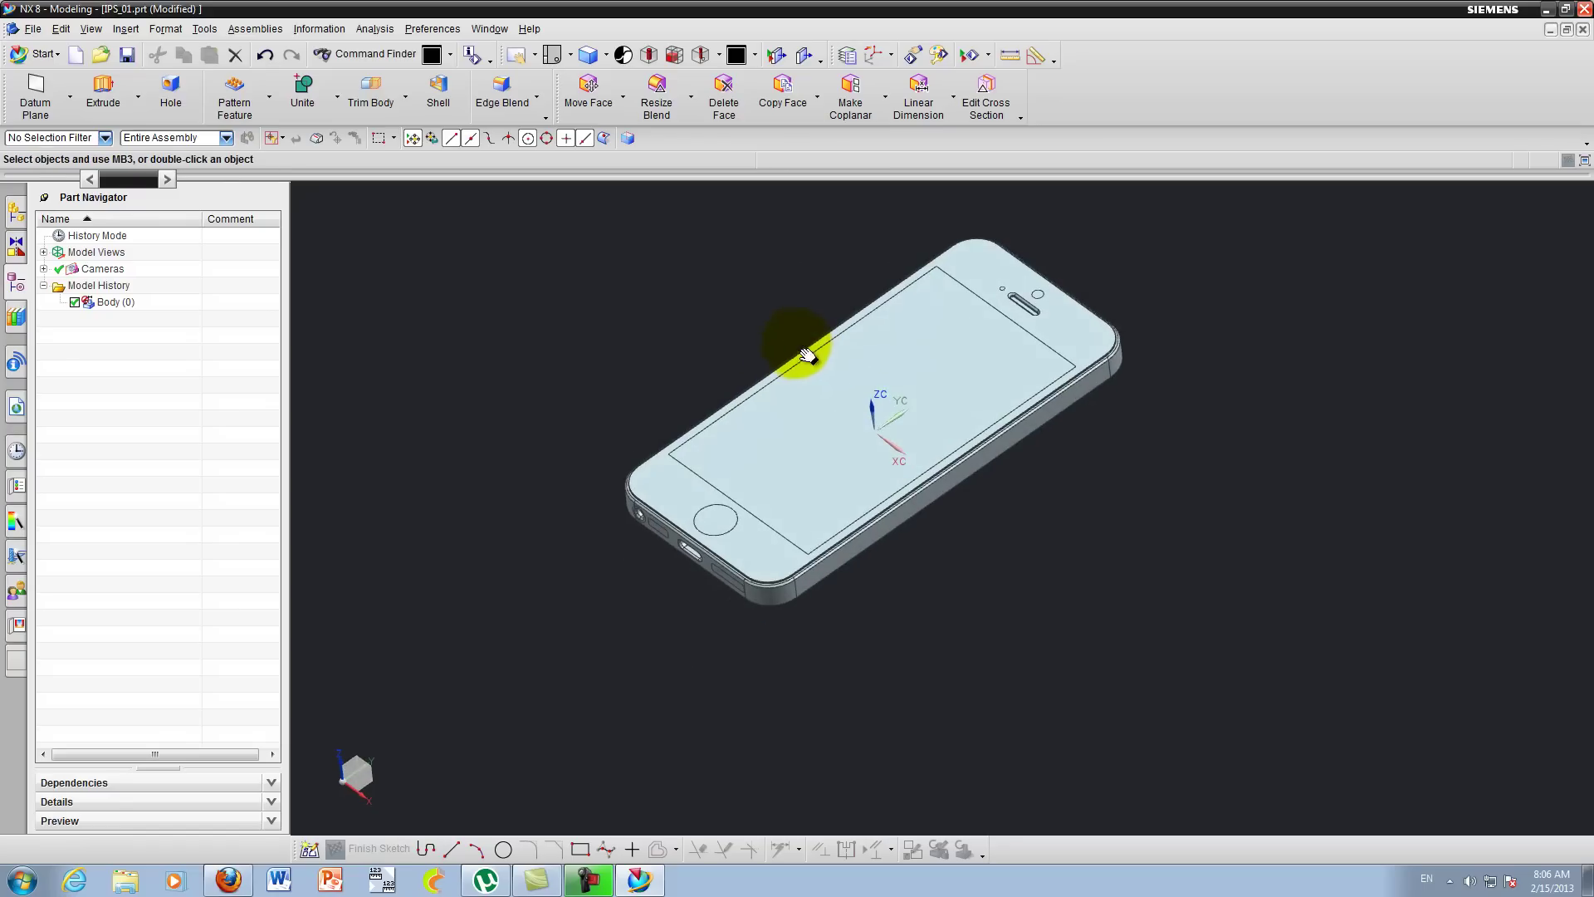
scroll(747, 399, up, 3)
scroll(747, 399, down, 2)
click(757, 56)
mouse_move(719, 423)
middle_down()
mouse_move(746, 352)
mouse_move(730, 367)
middle_up()
click(754, 56)
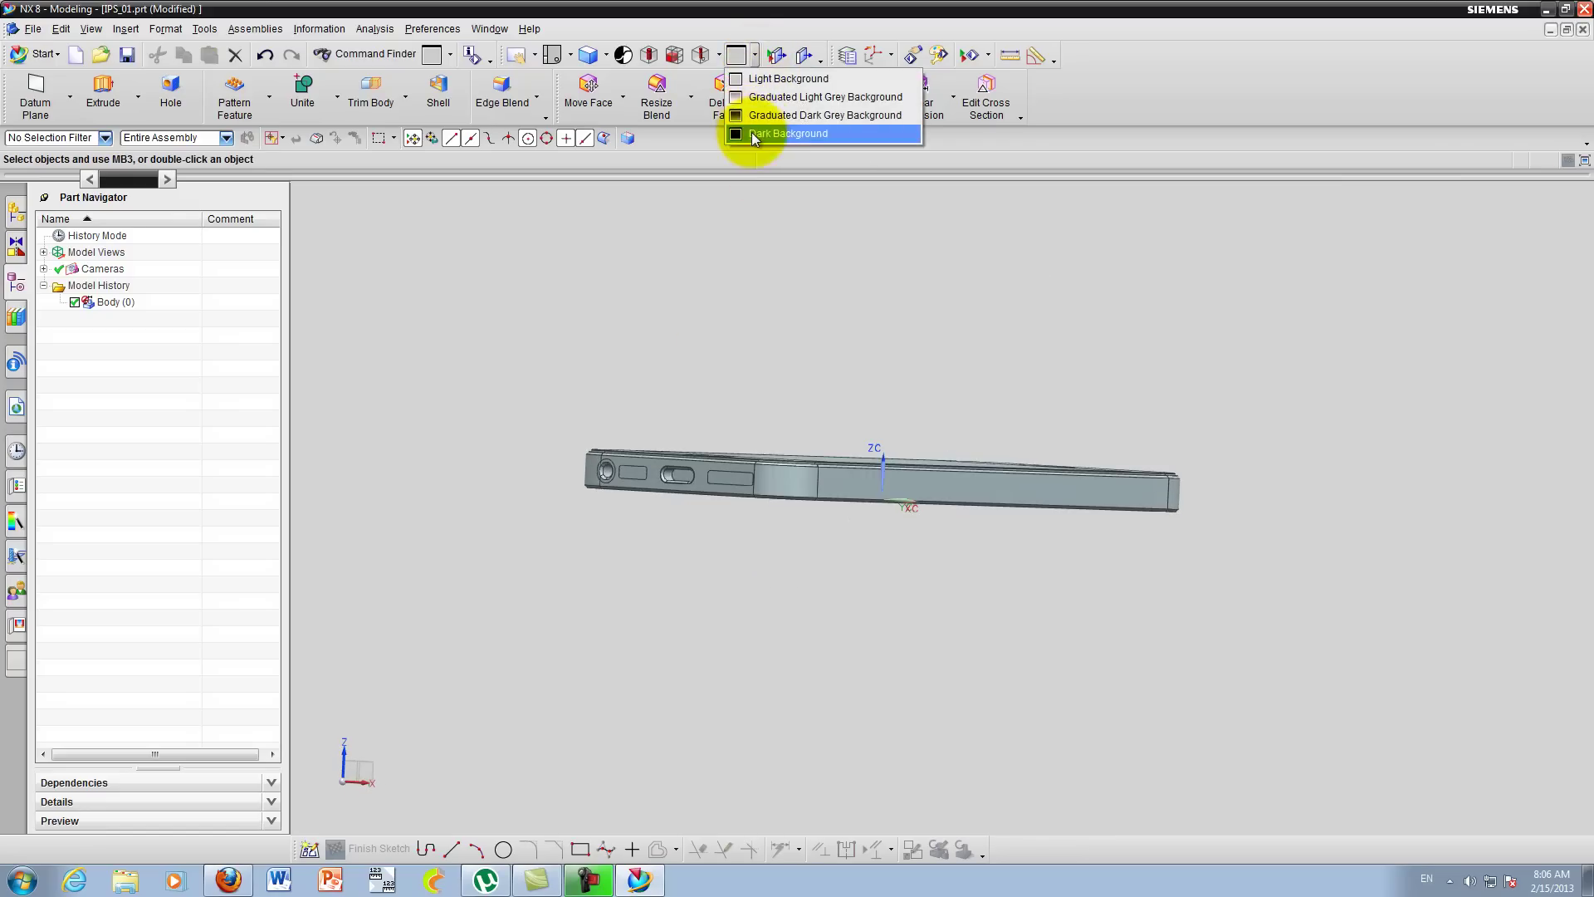
click(754, 135)
middle_drag(747, 235, 752, 331)
click(754, 62)
click(750, 135)
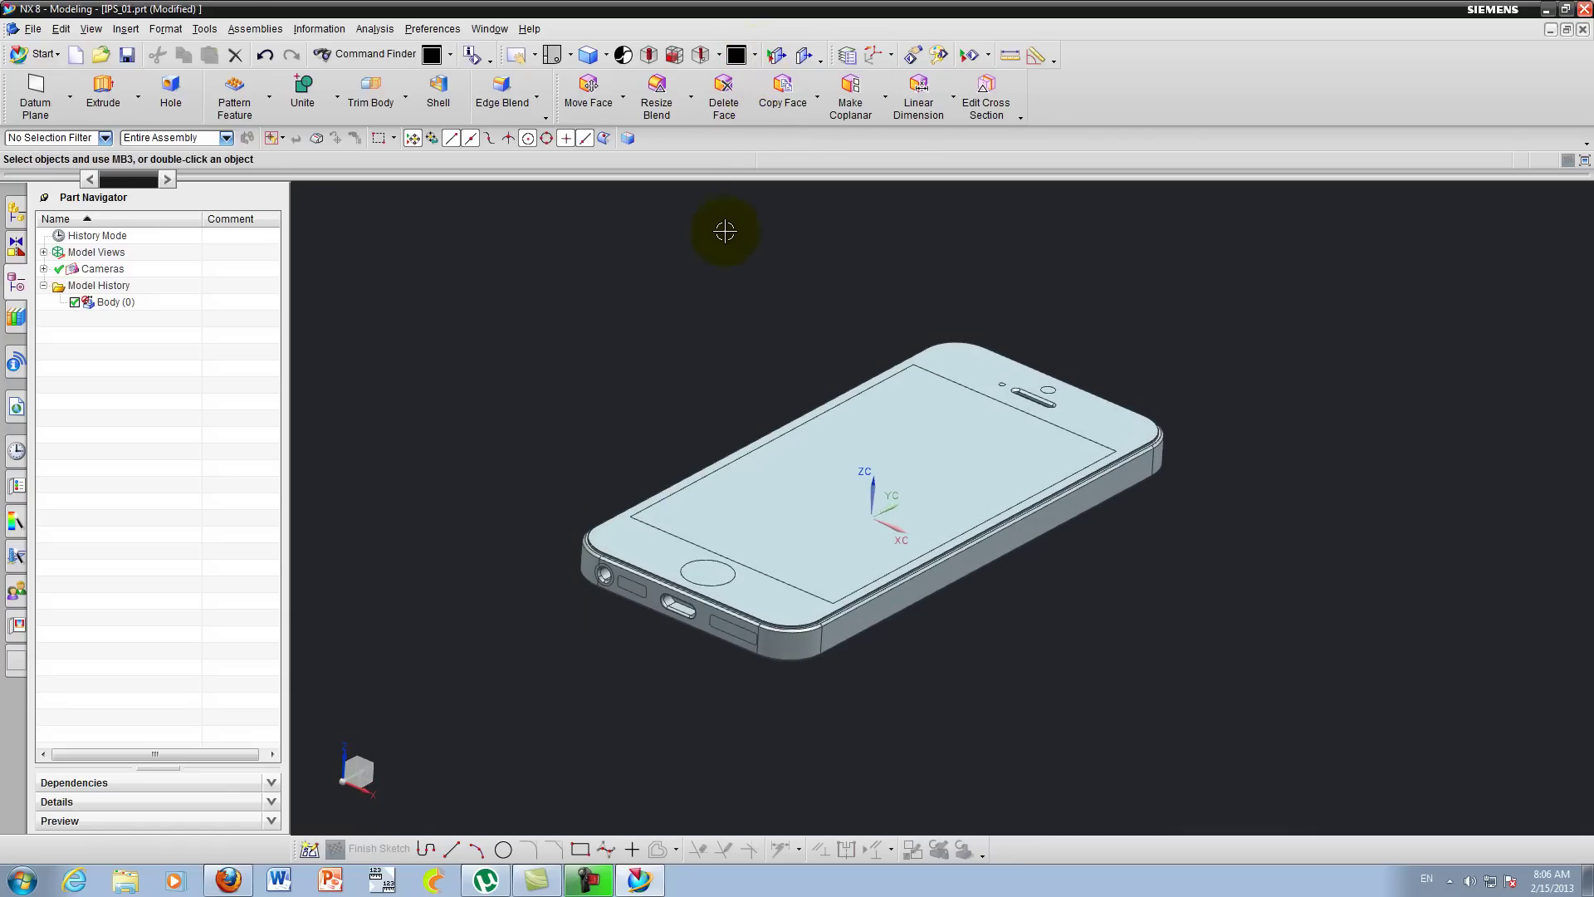
scroll(719, 256, up, 1)
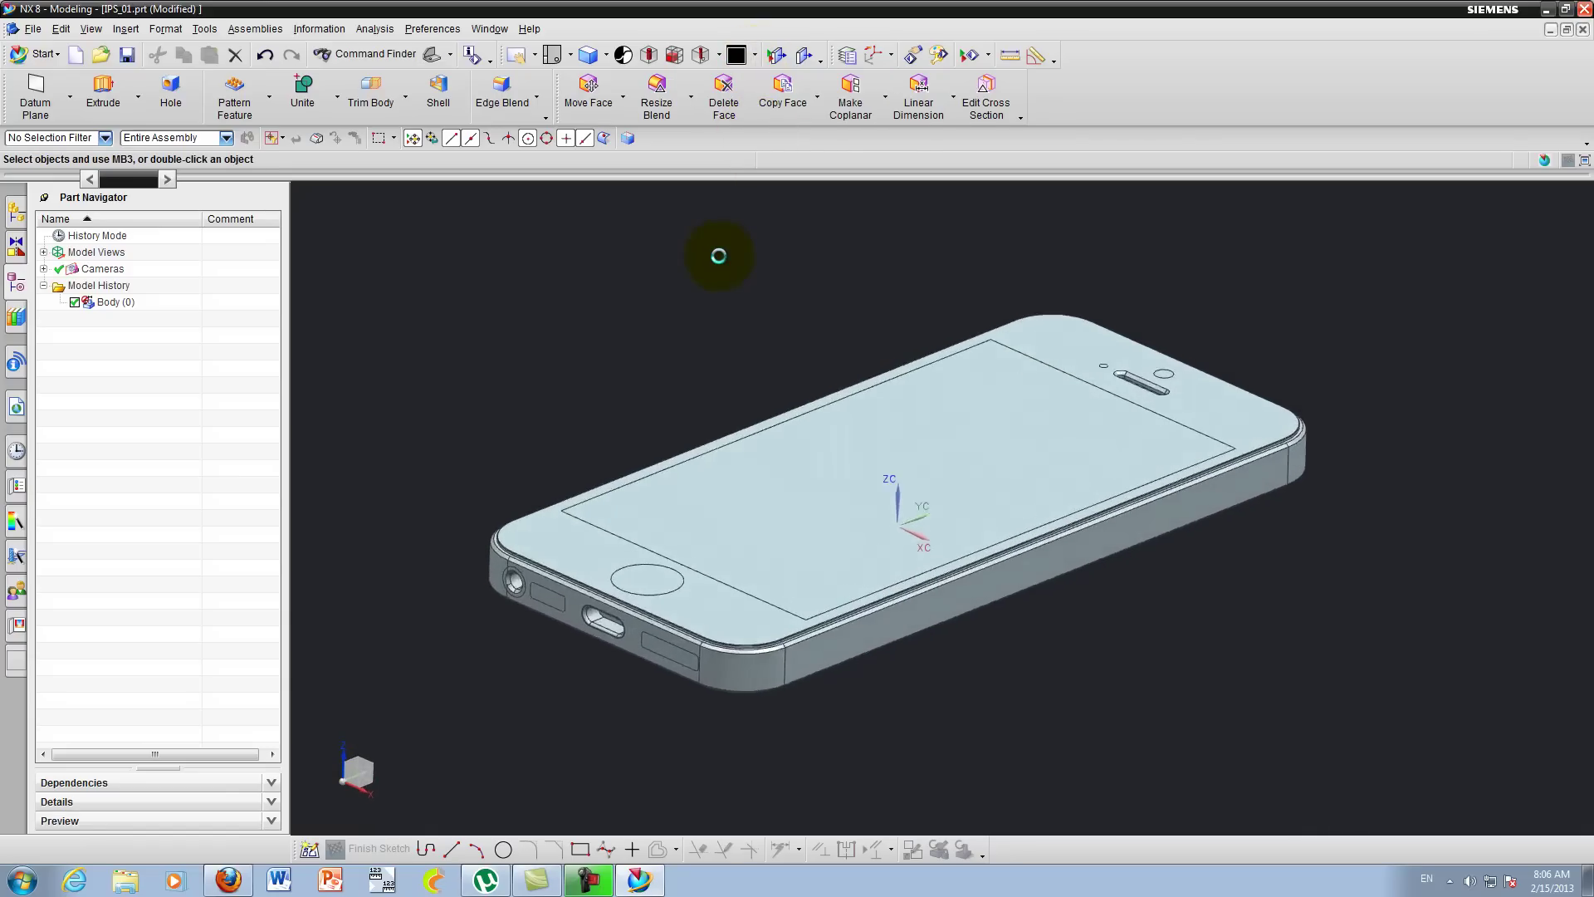
scroll(719, 256, up, 2)
scroll(719, 256, up, 1)
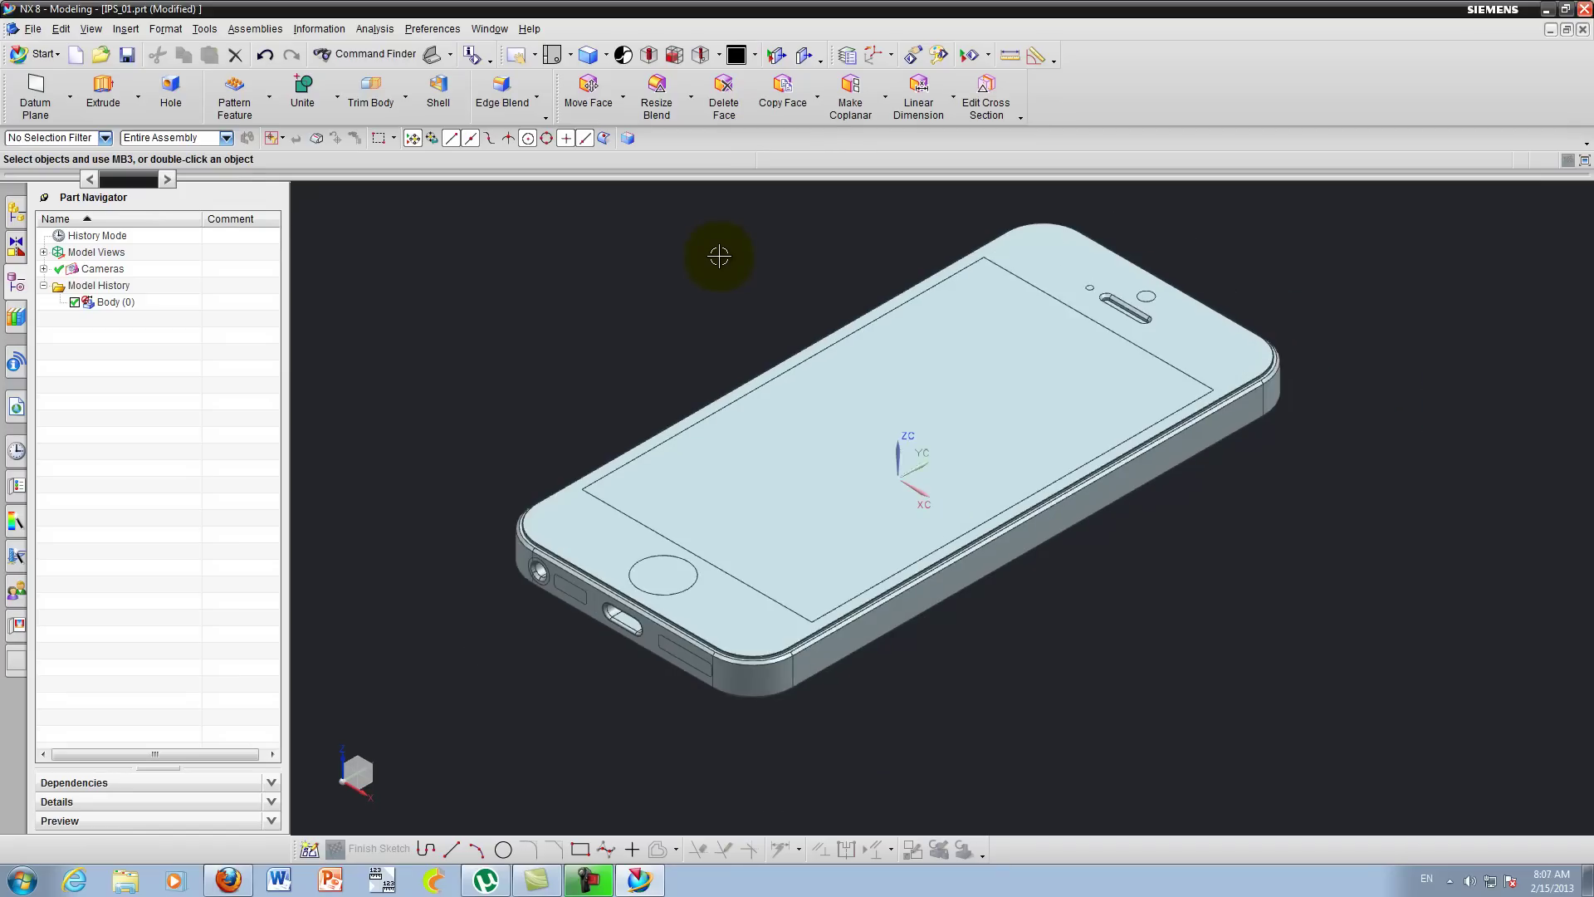
shift+middle_drag(718, 256, 663, 279)
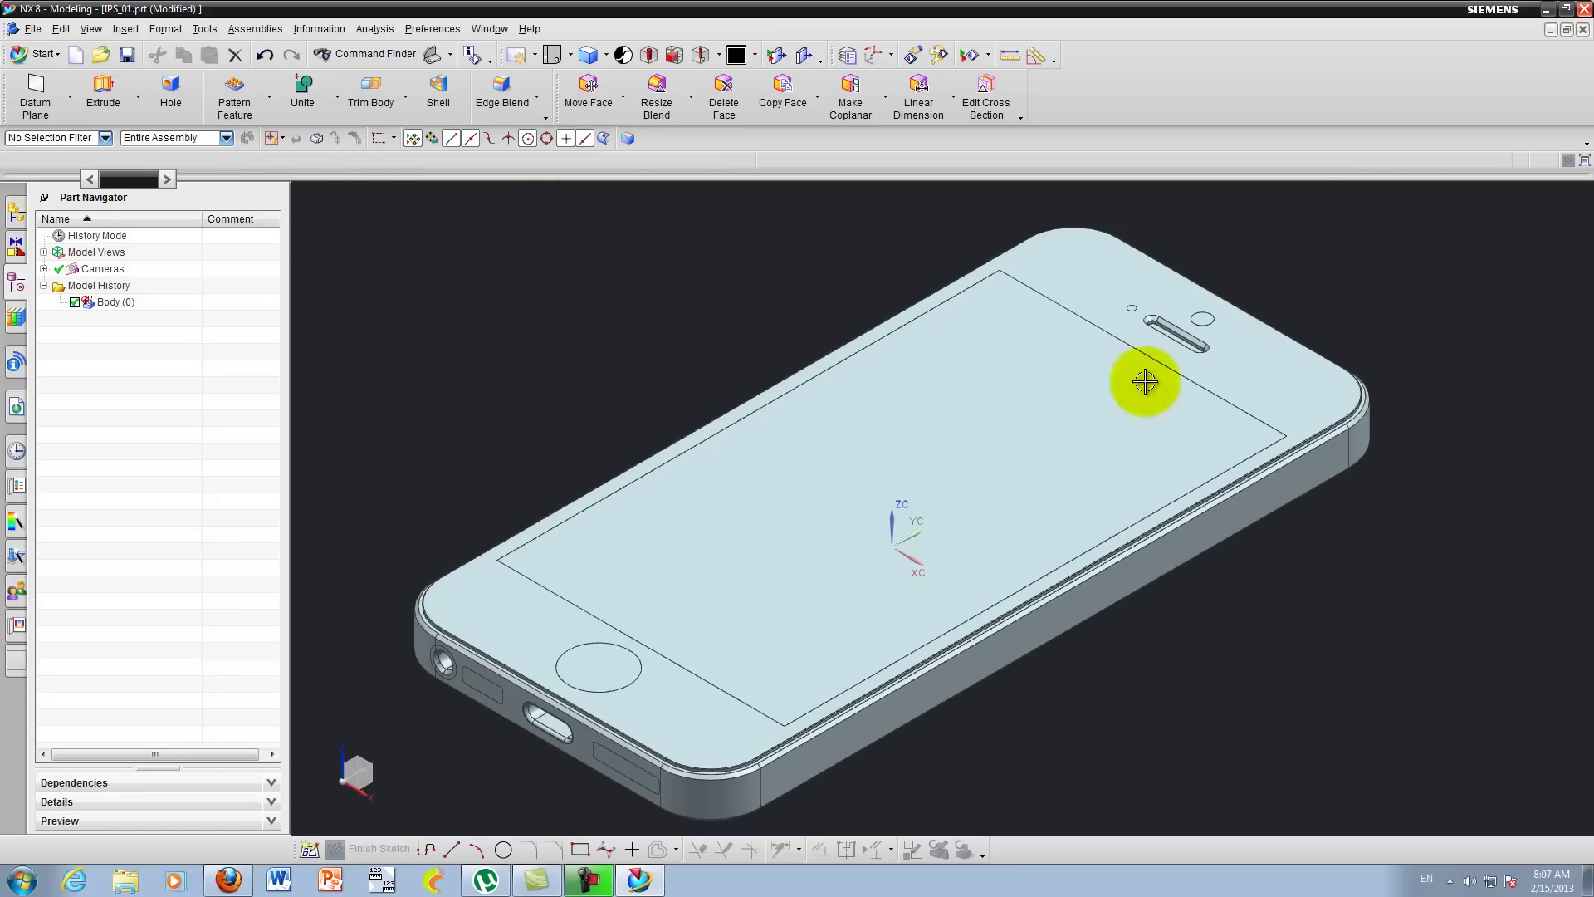
Step: Select and deselect the phone body, then open Preferences > Background
click(589, 880)
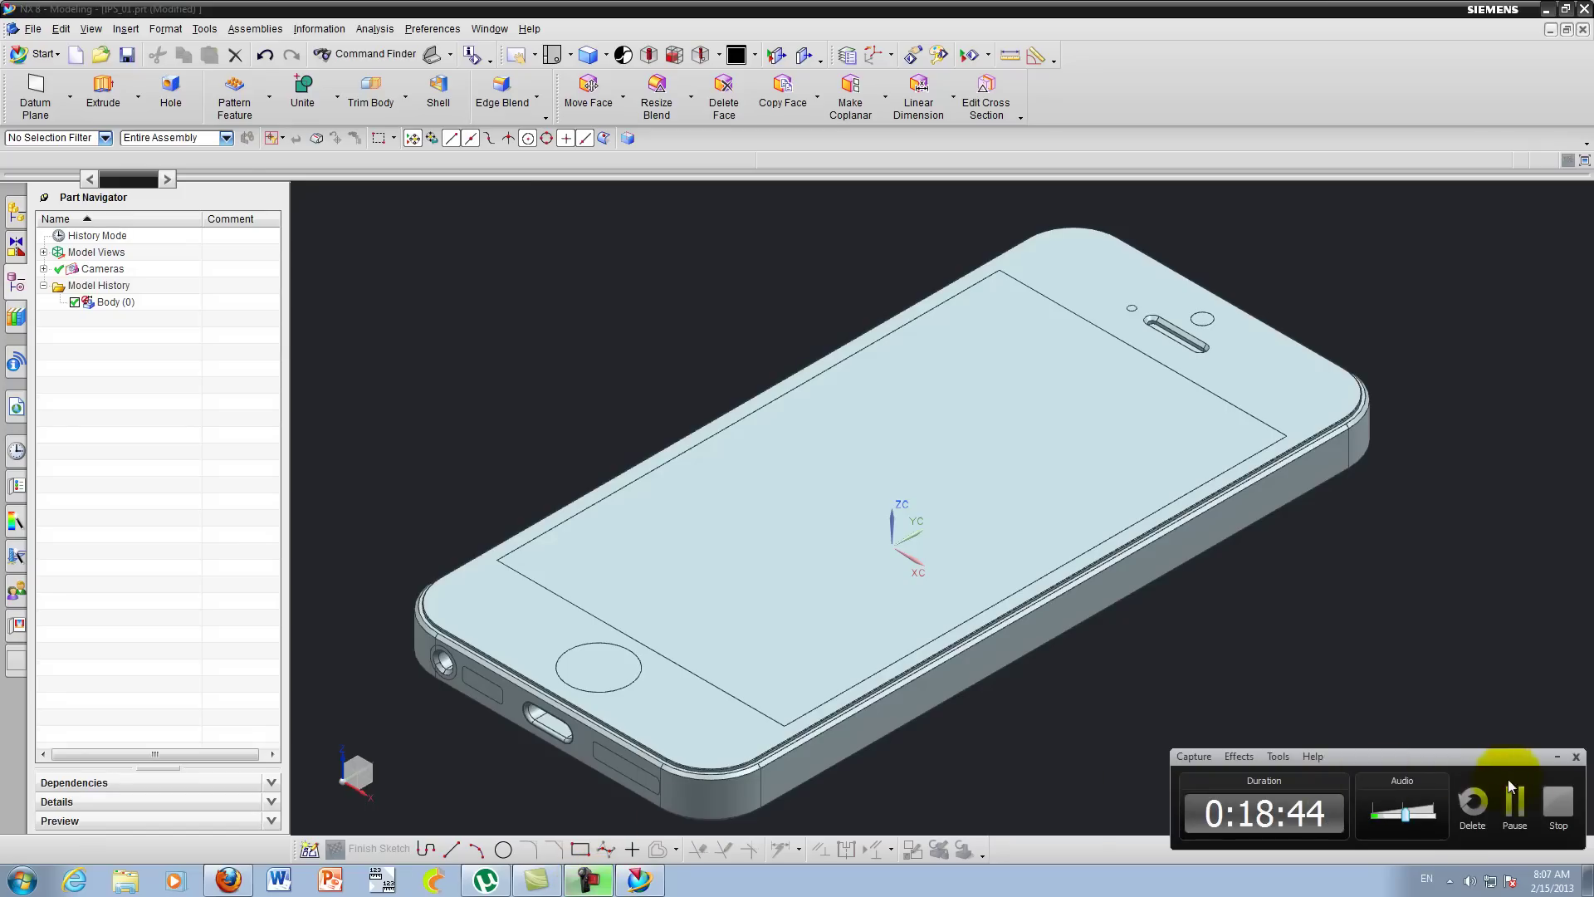
click(1365, 485)
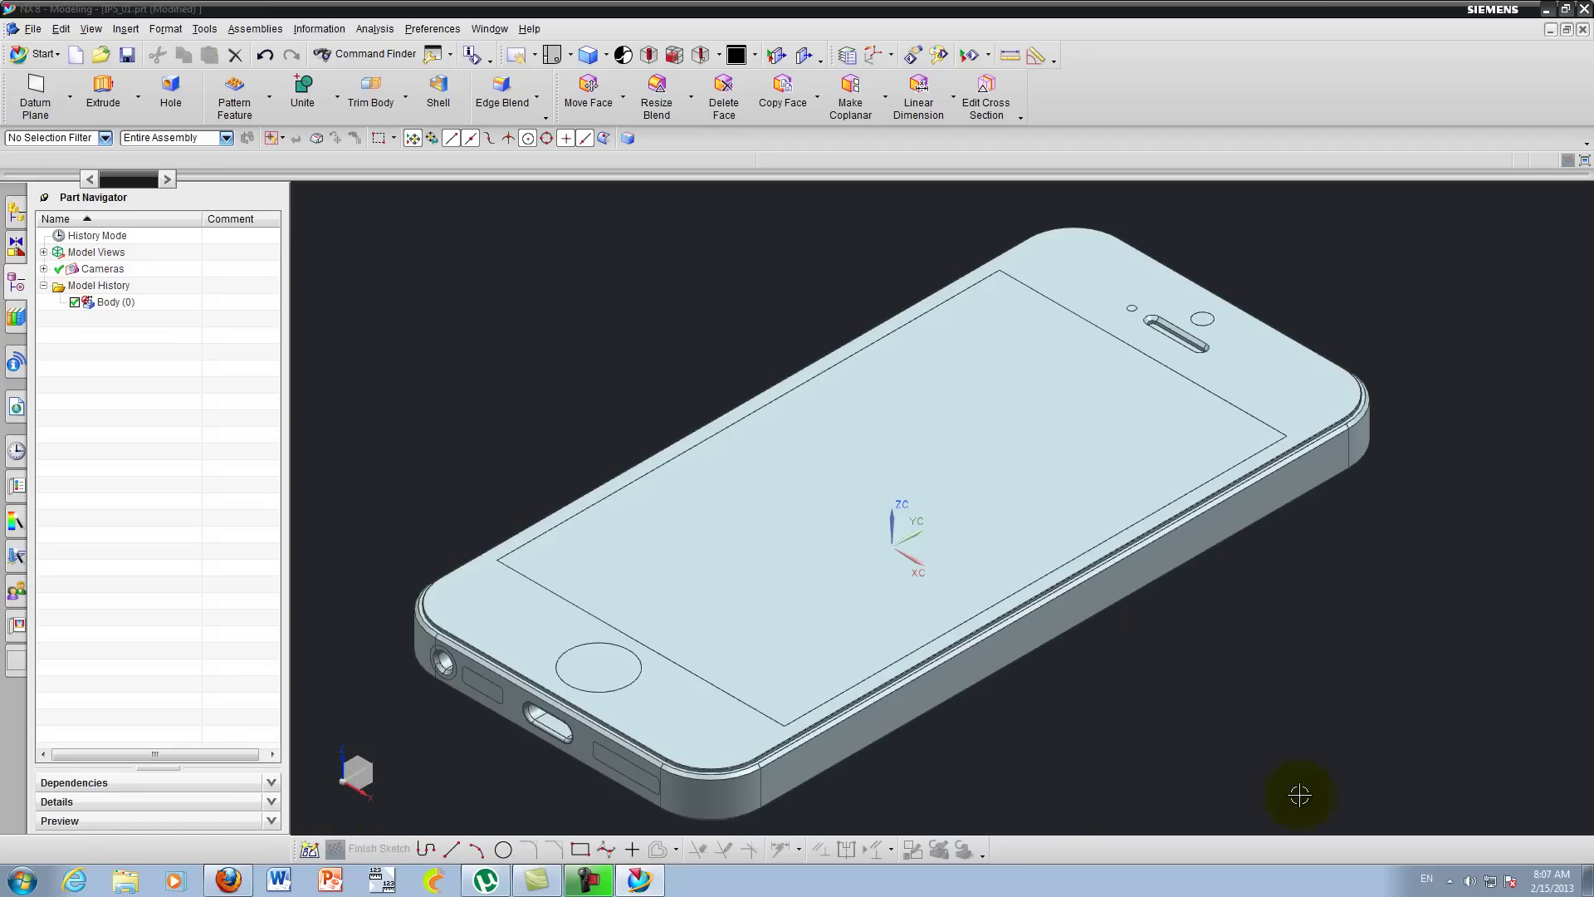
click(1168, 262)
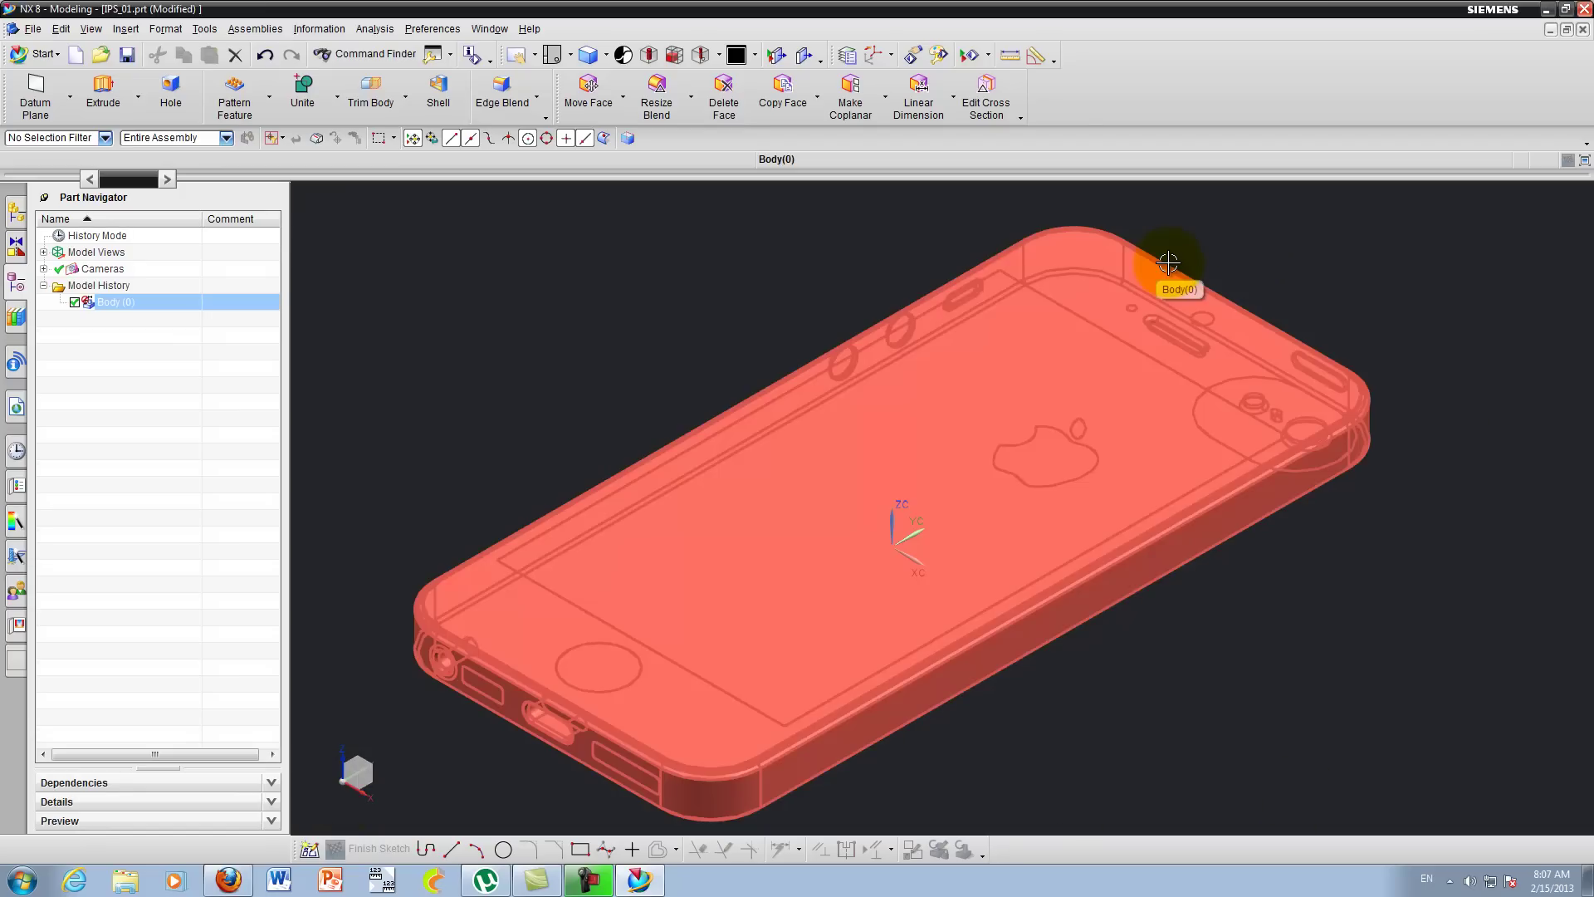
key(Escape)
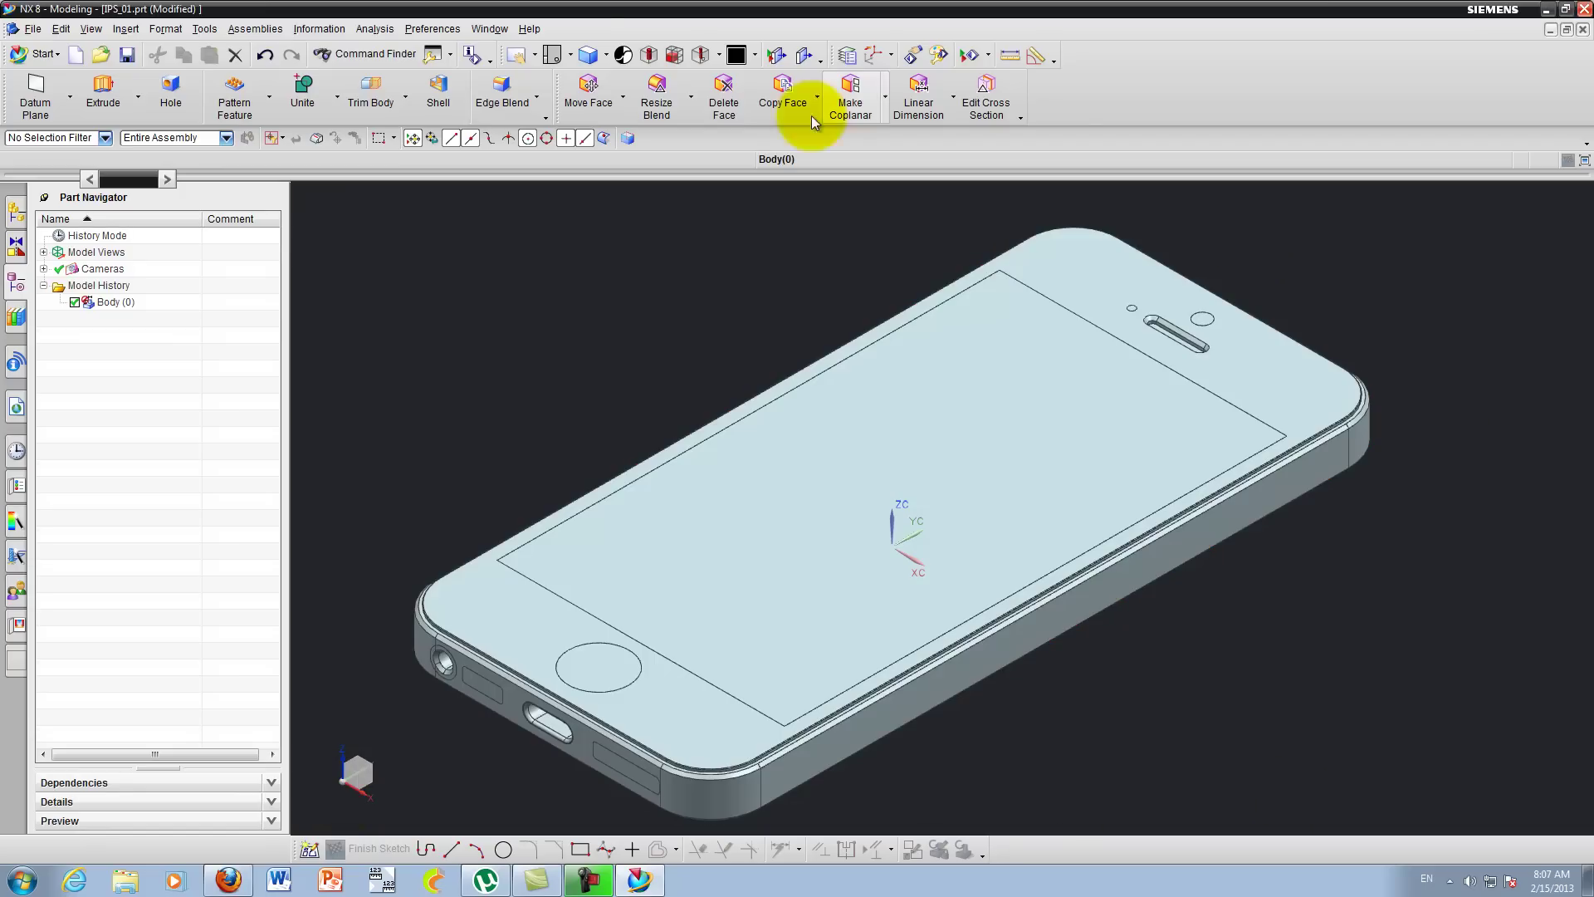
click(433, 29)
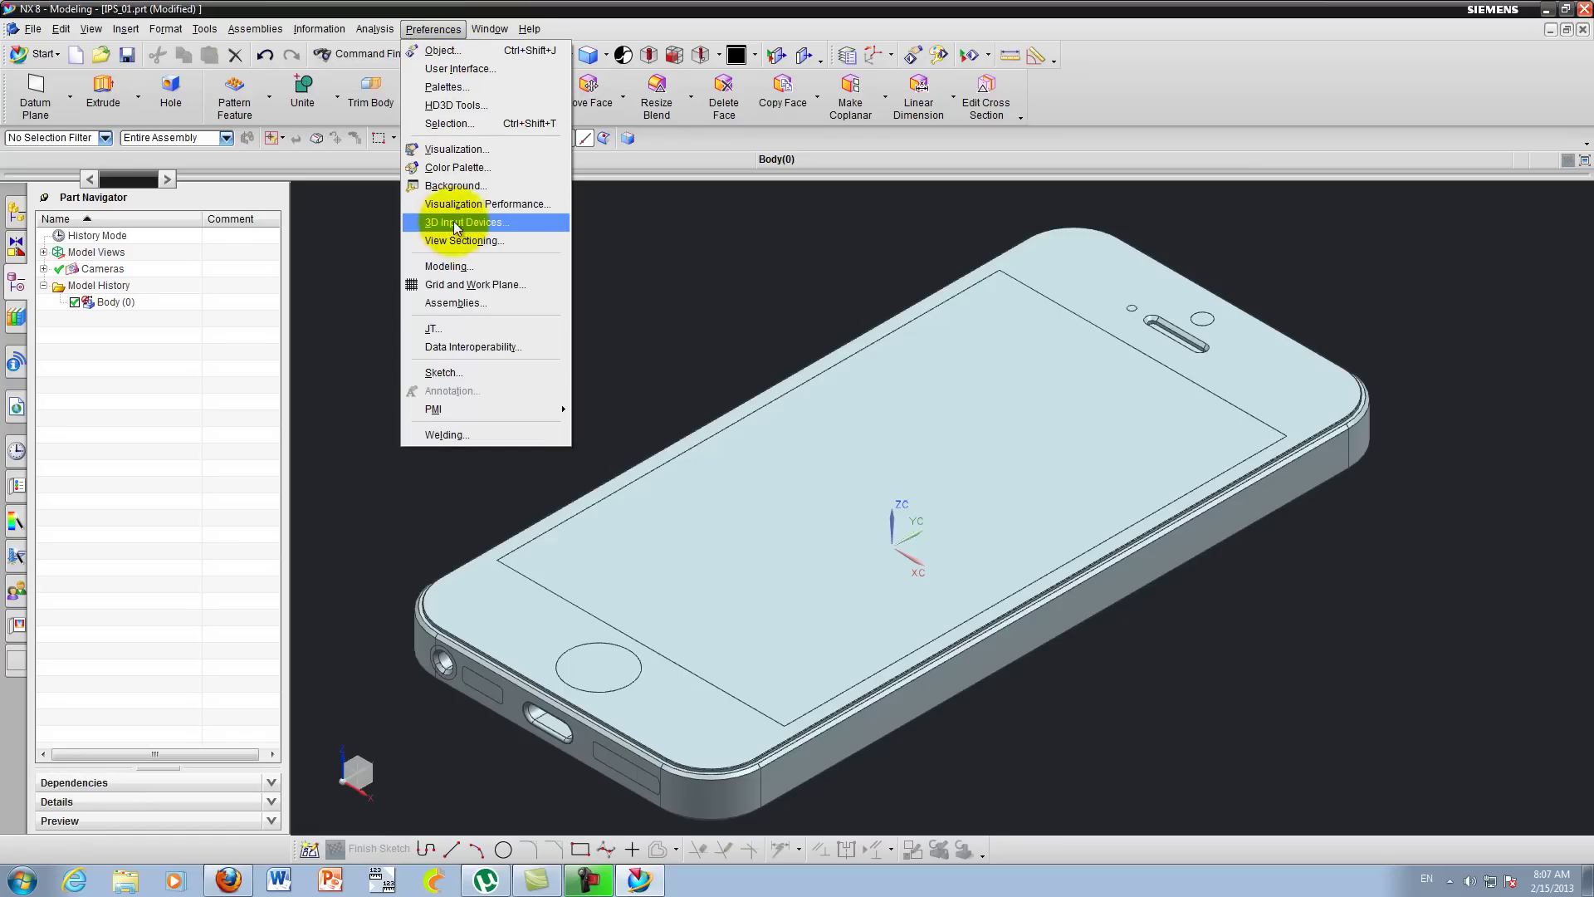
click(460, 187)
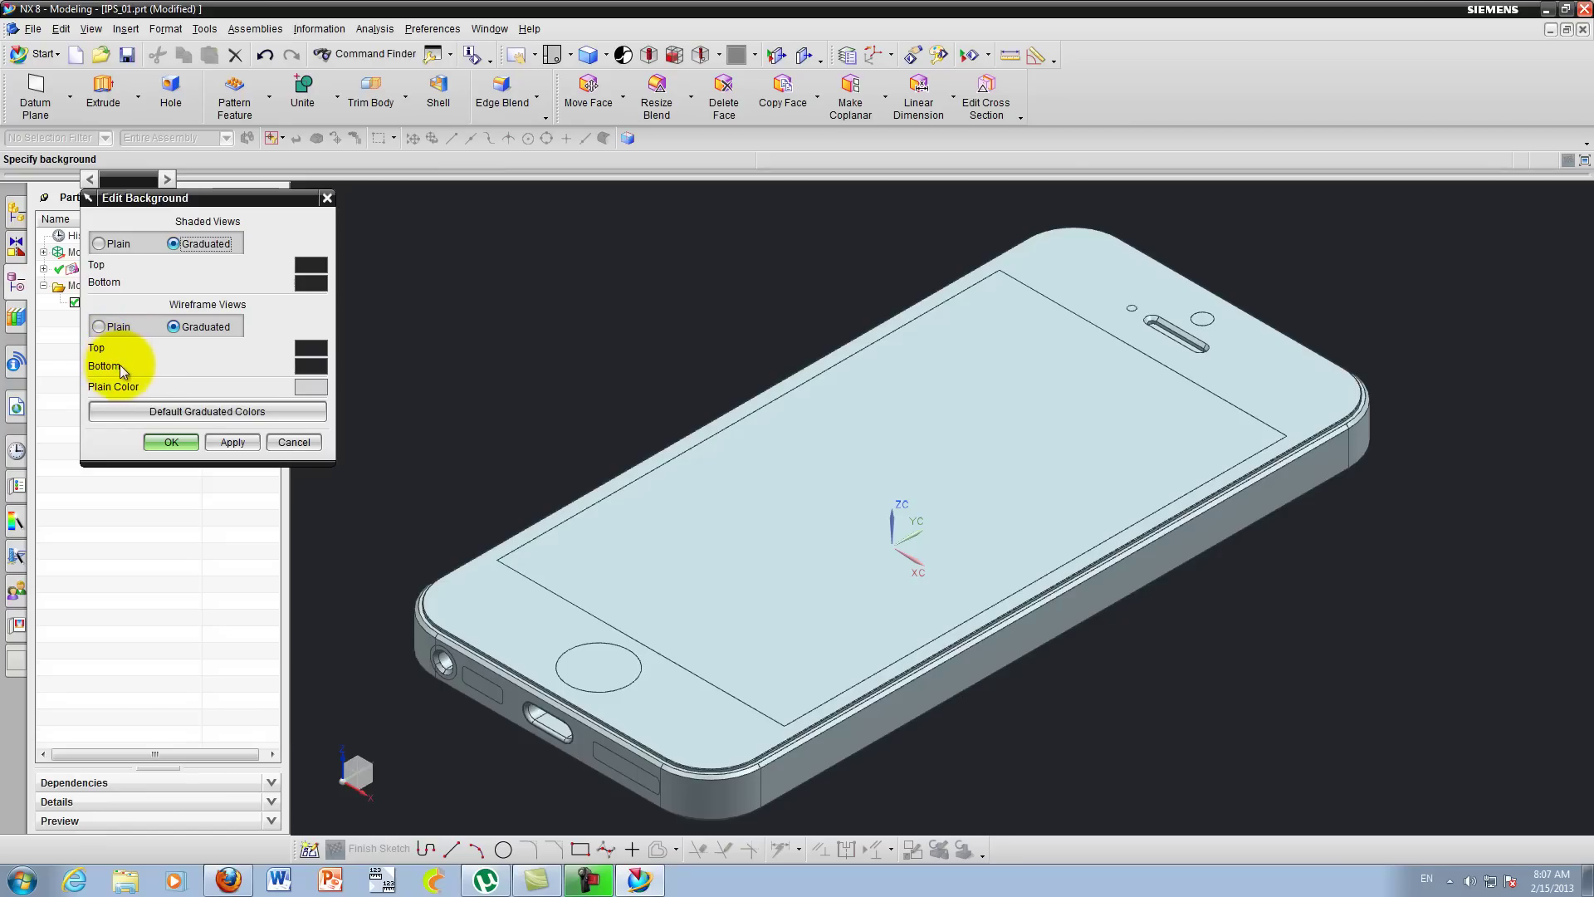
Step: Set the Wireframe Views top colour to white and apply it
click(309, 348)
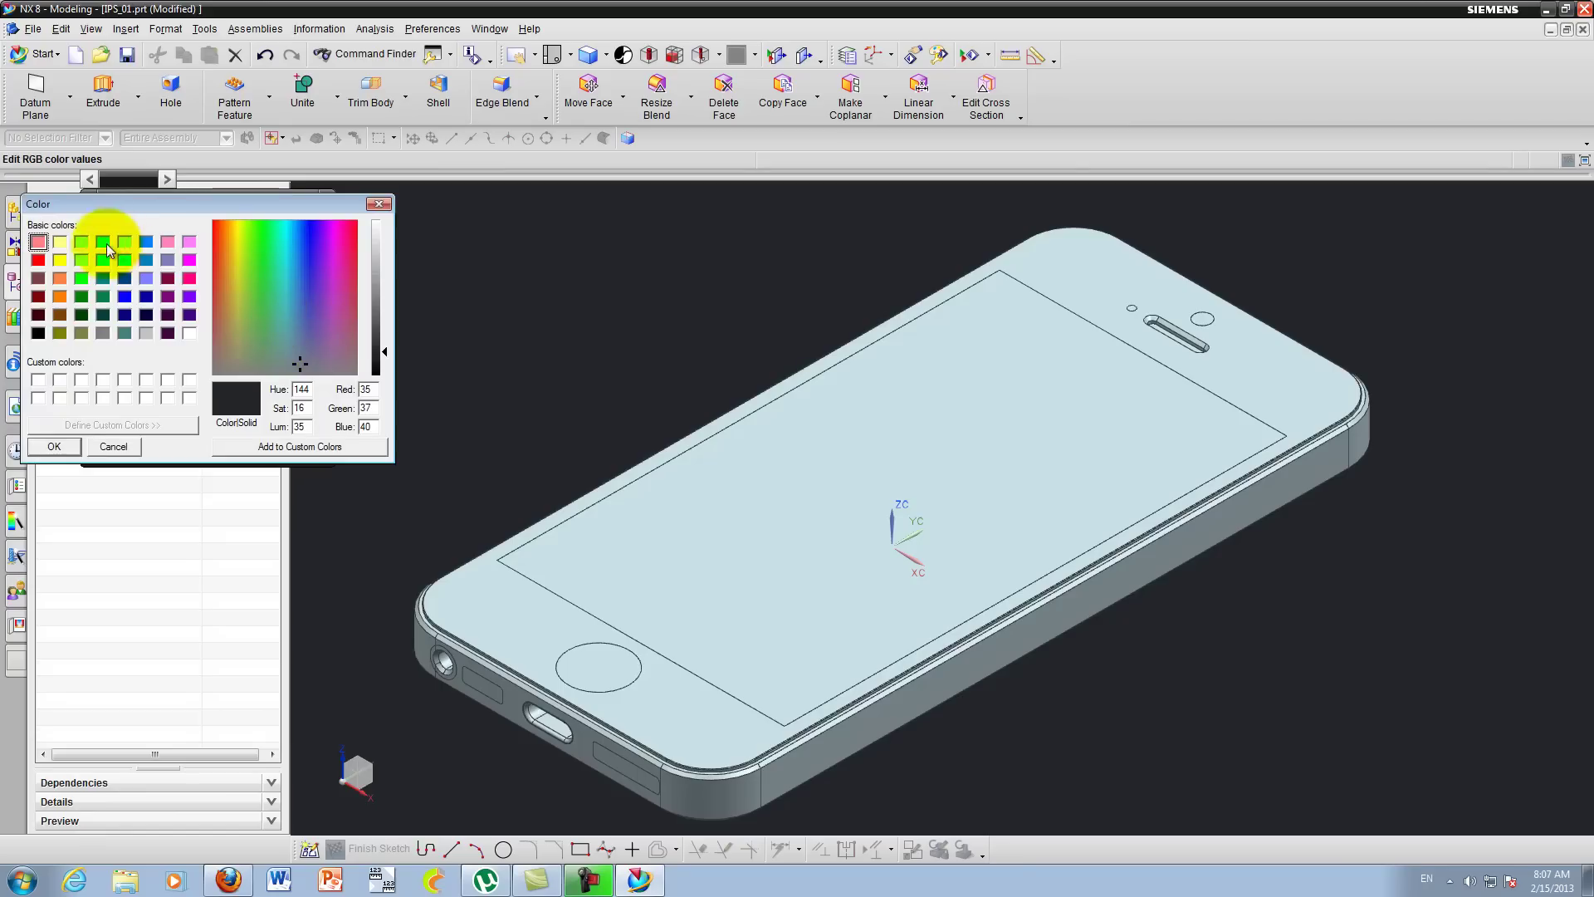
click(185, 335)
click(54, 445)
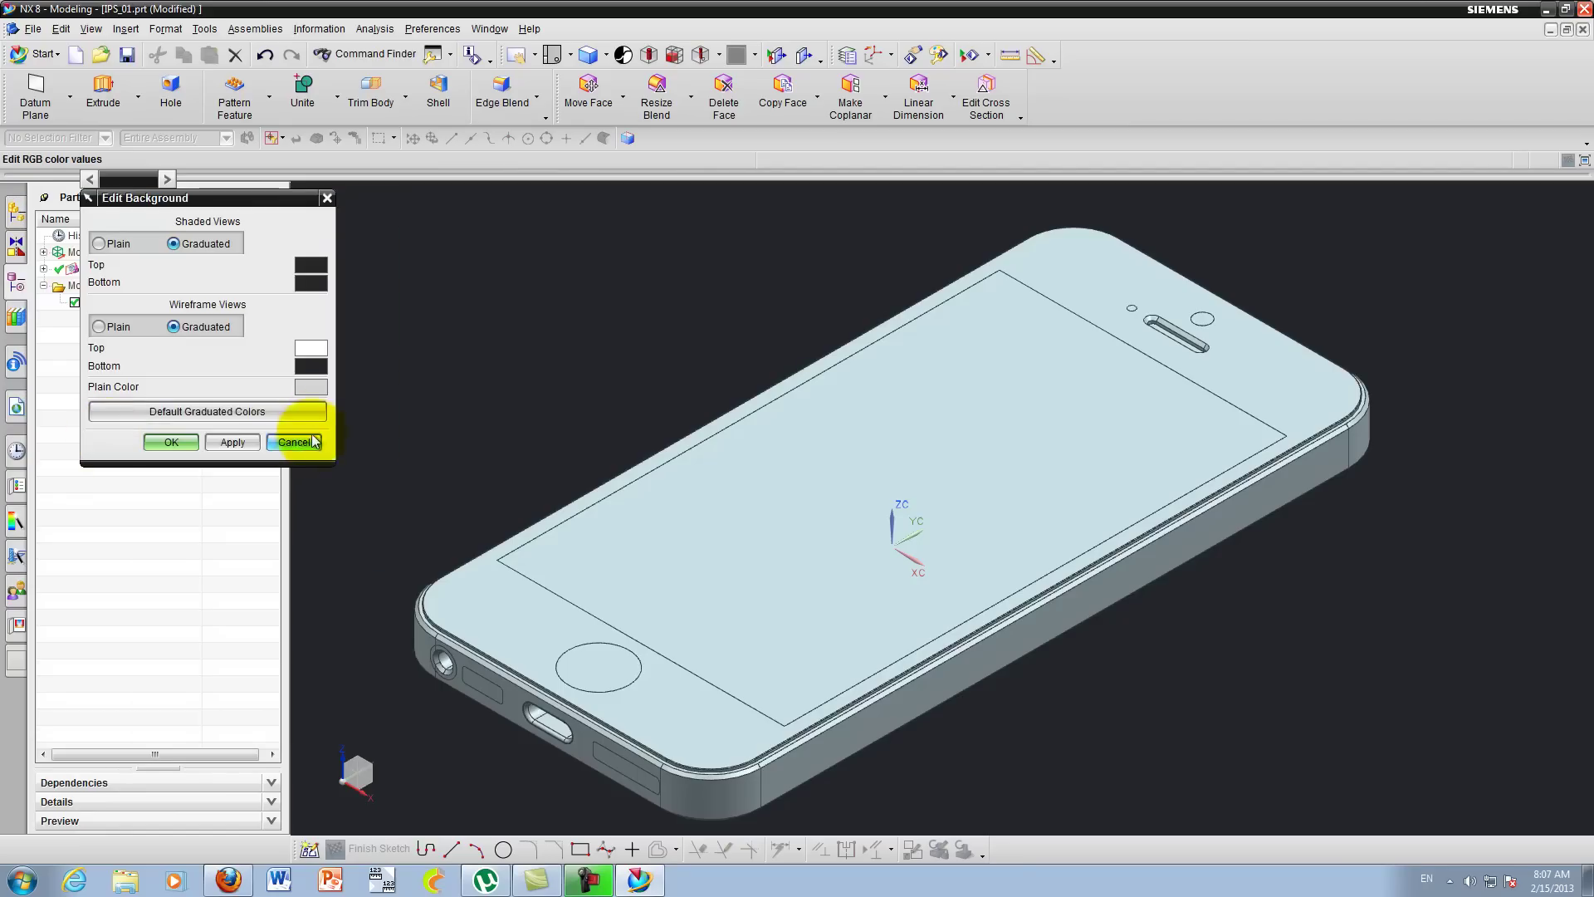
click(231, 442)
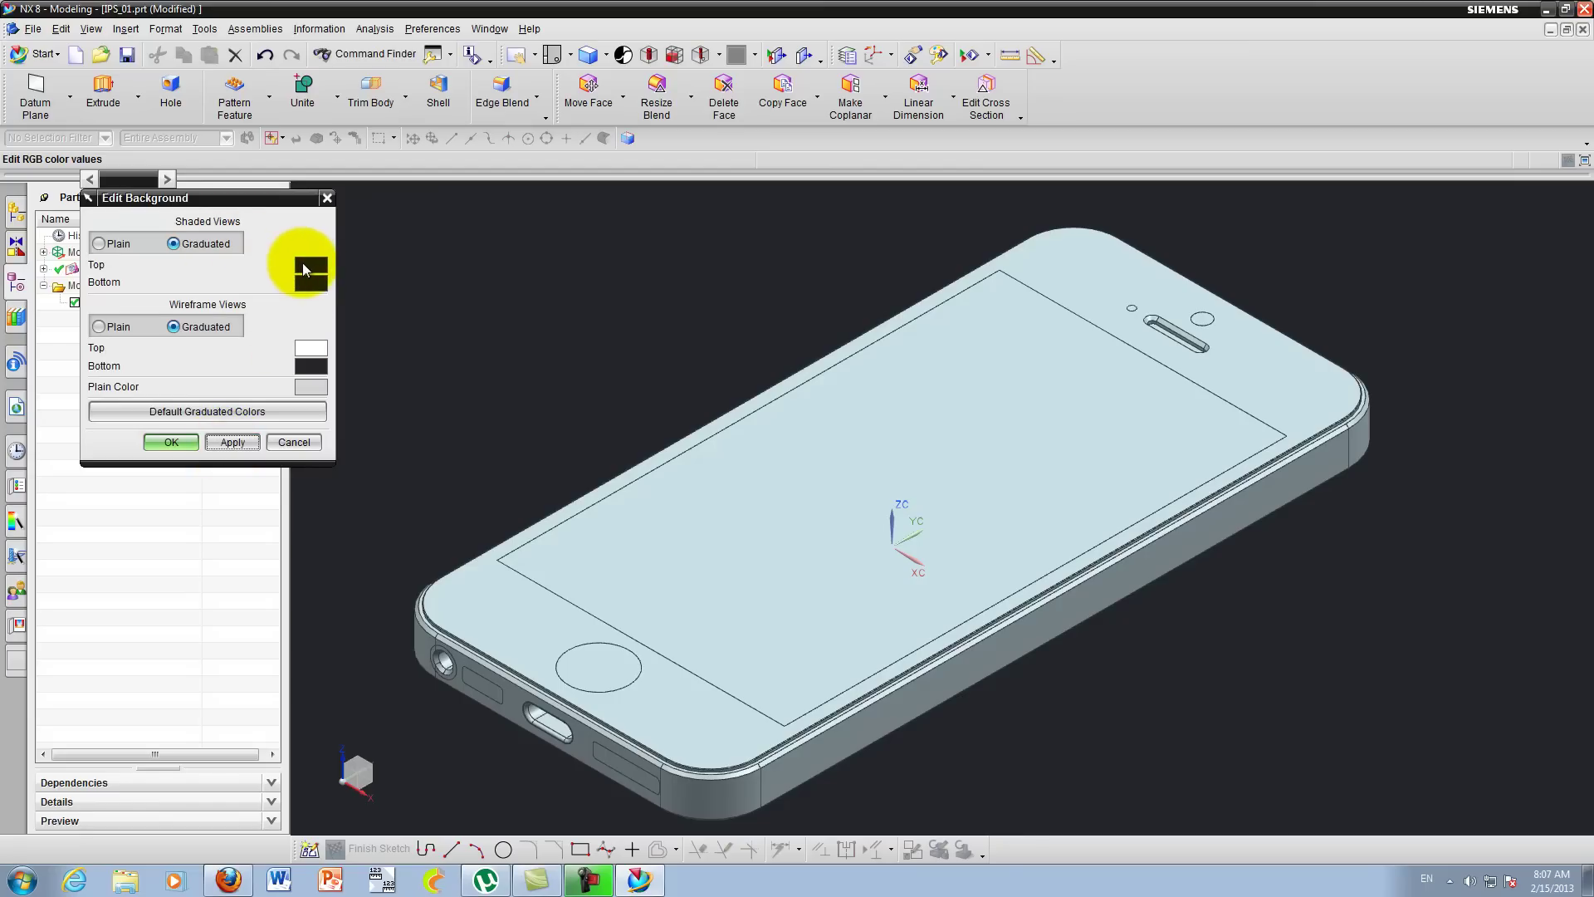
Step: Make the Shaded Views top colour white and the bottom colour pink
click(307, 268)
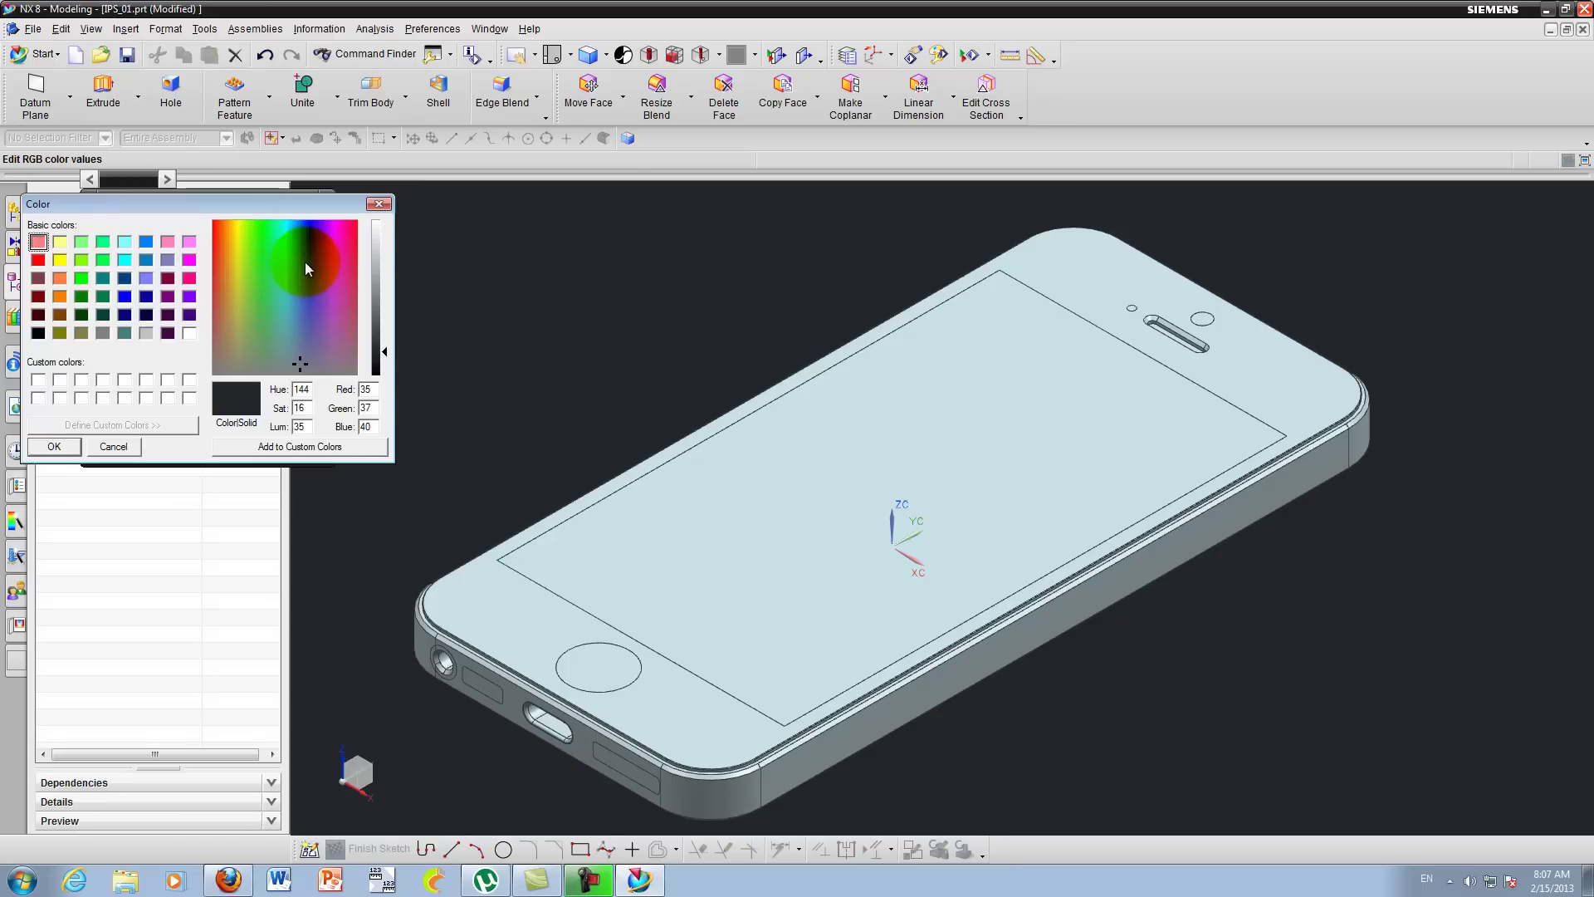
click(190, 333)
click(54, 446)
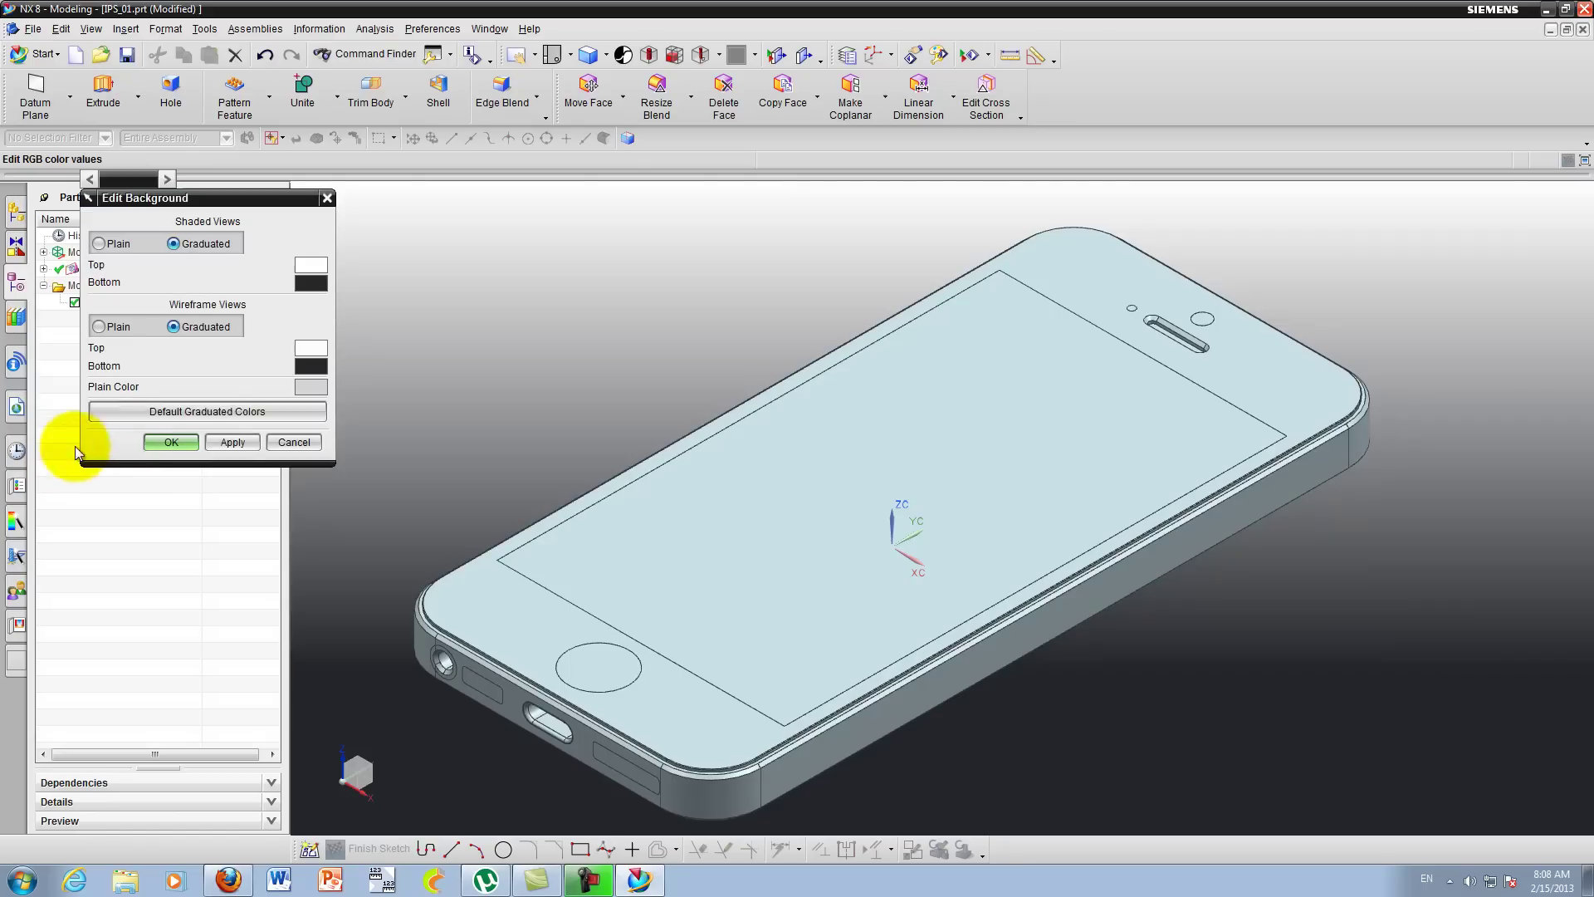
click(232, 444)
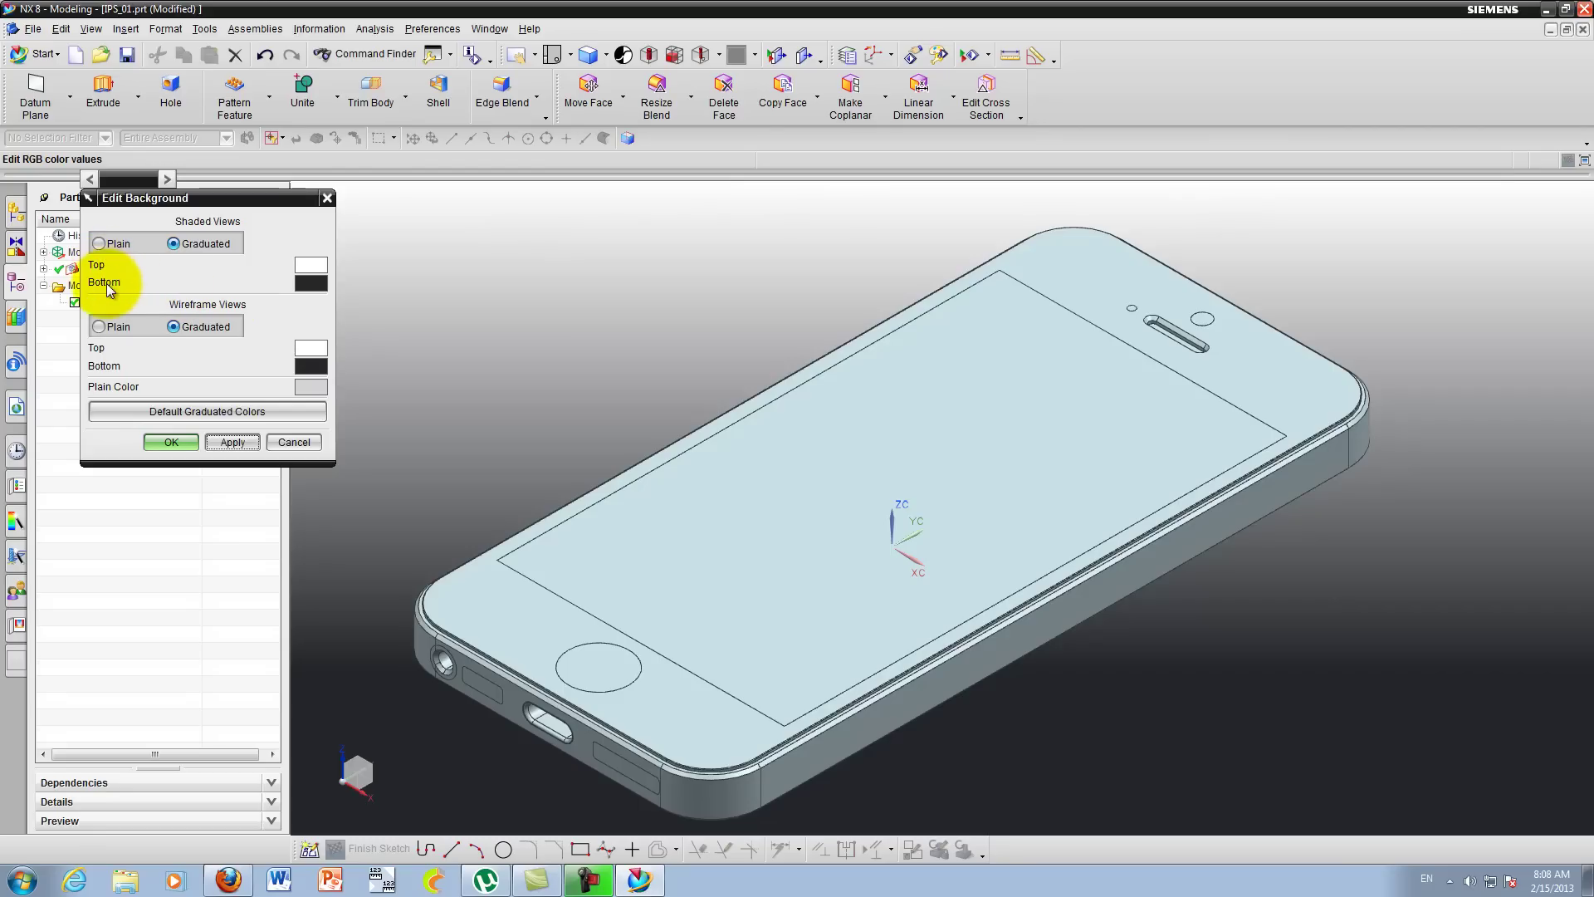
click(312, 283)
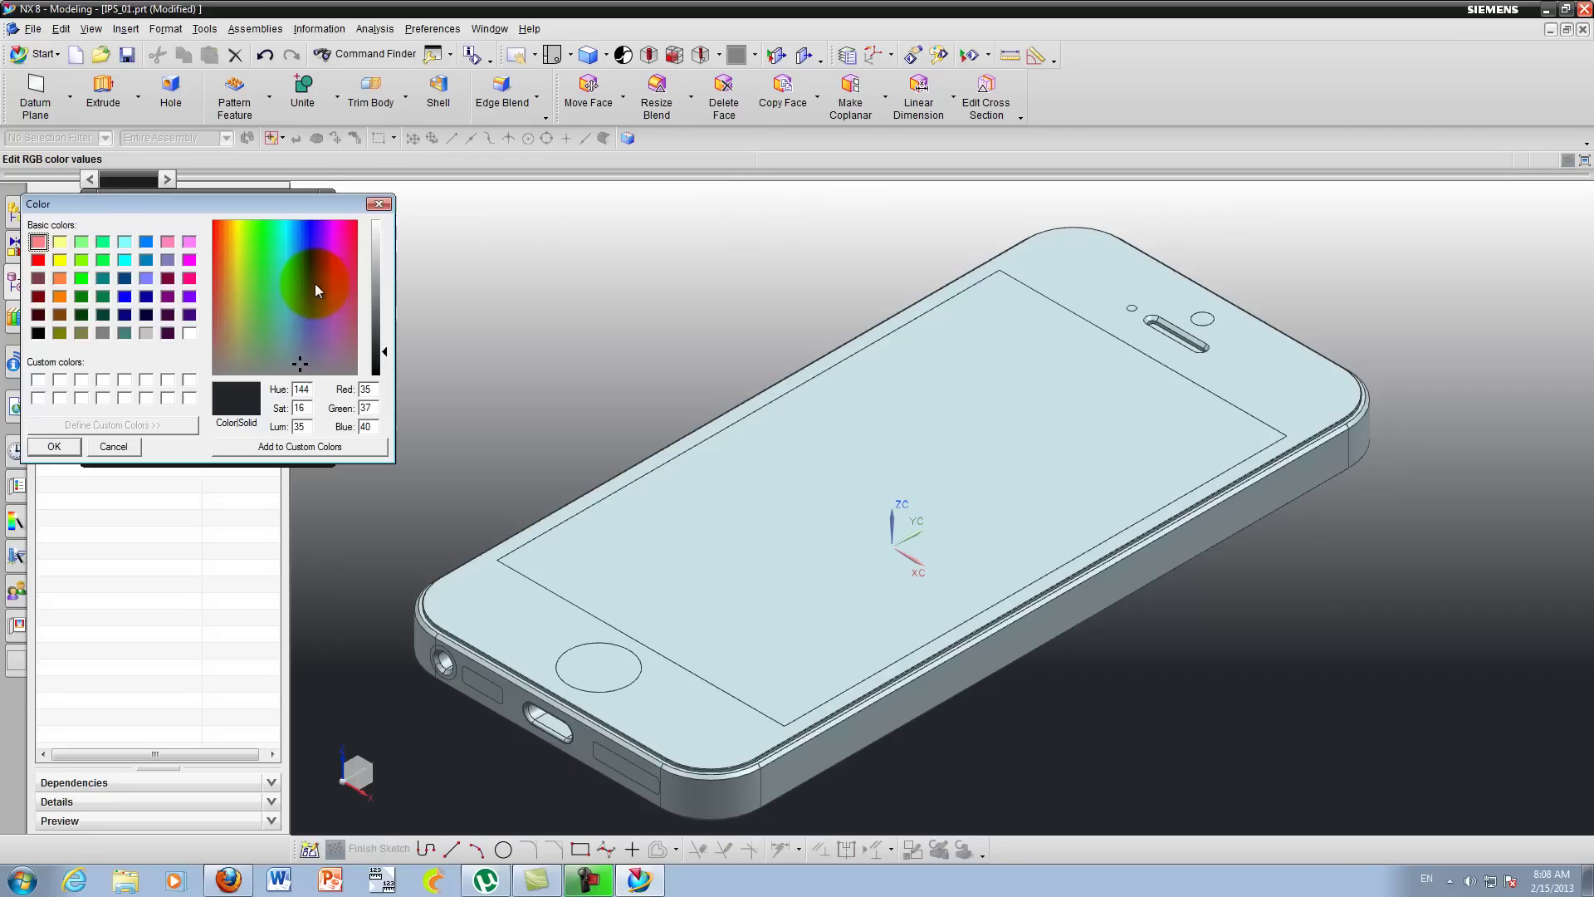
click(189, 243)
click(67, 445)
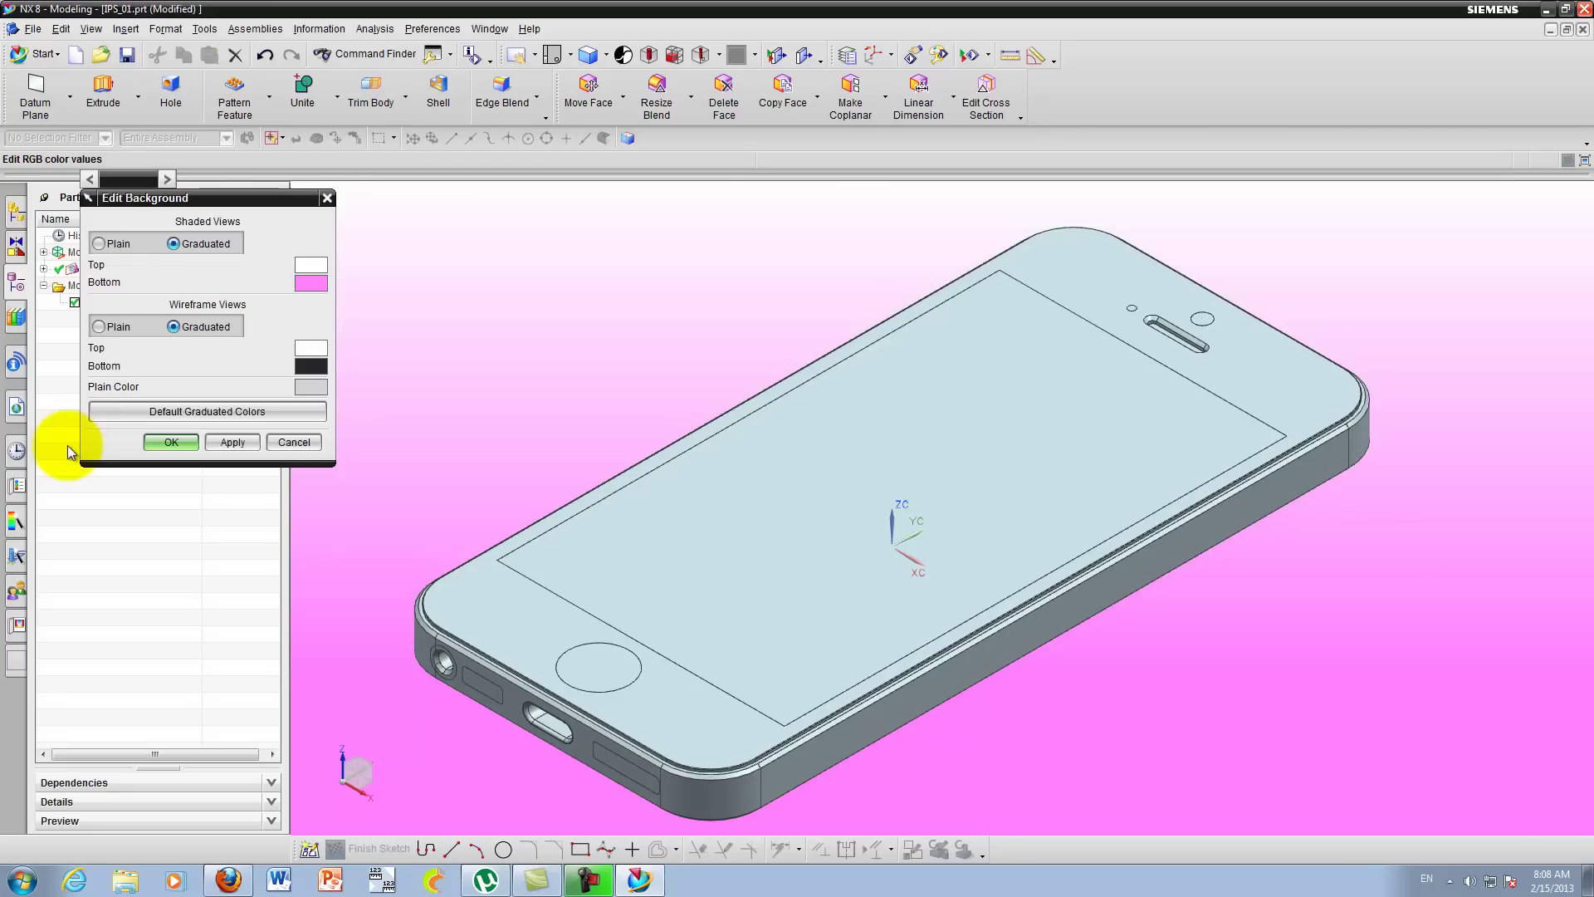
scroll(938, 307, down, 3)
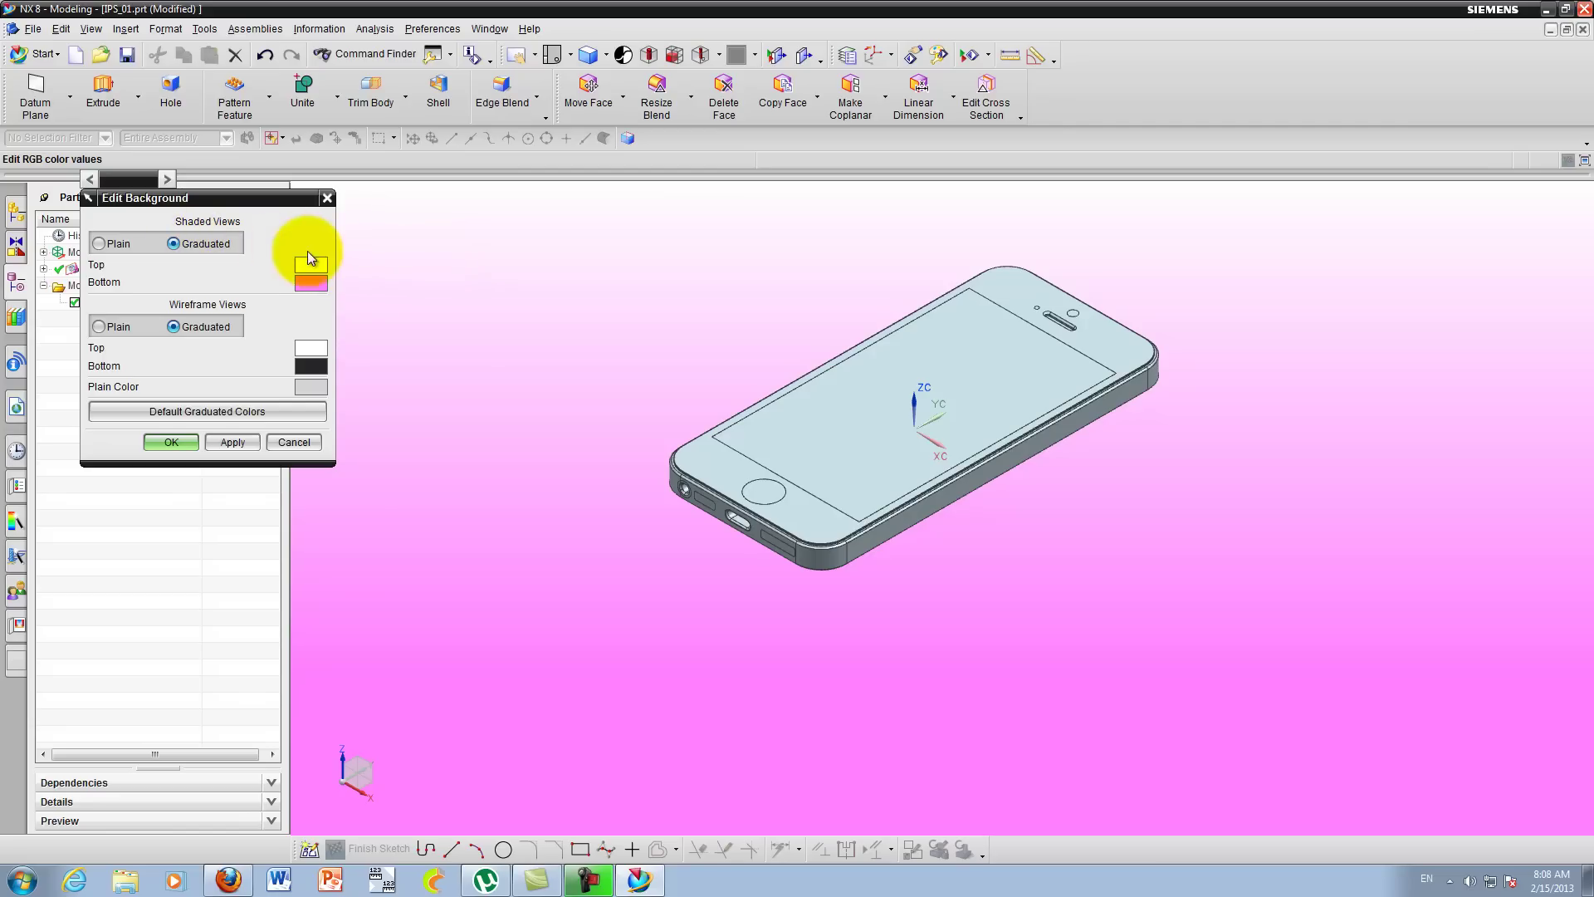
Step: Toggle shaded views between Plain and Graduated, then set the top colour to blue
click(108, 243)
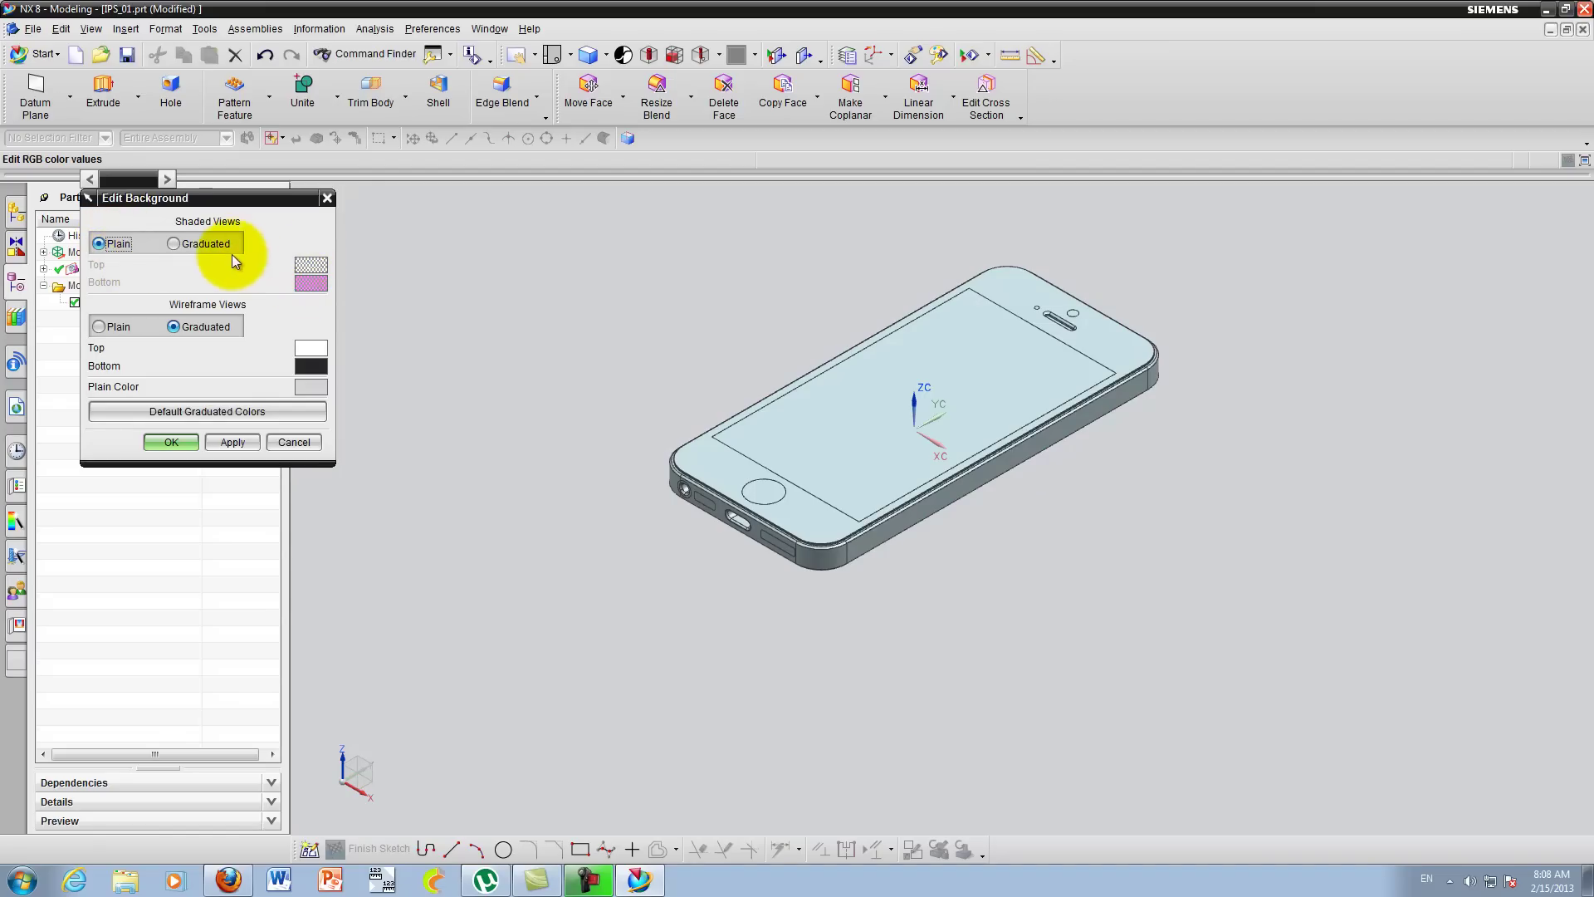
click(173, 243)
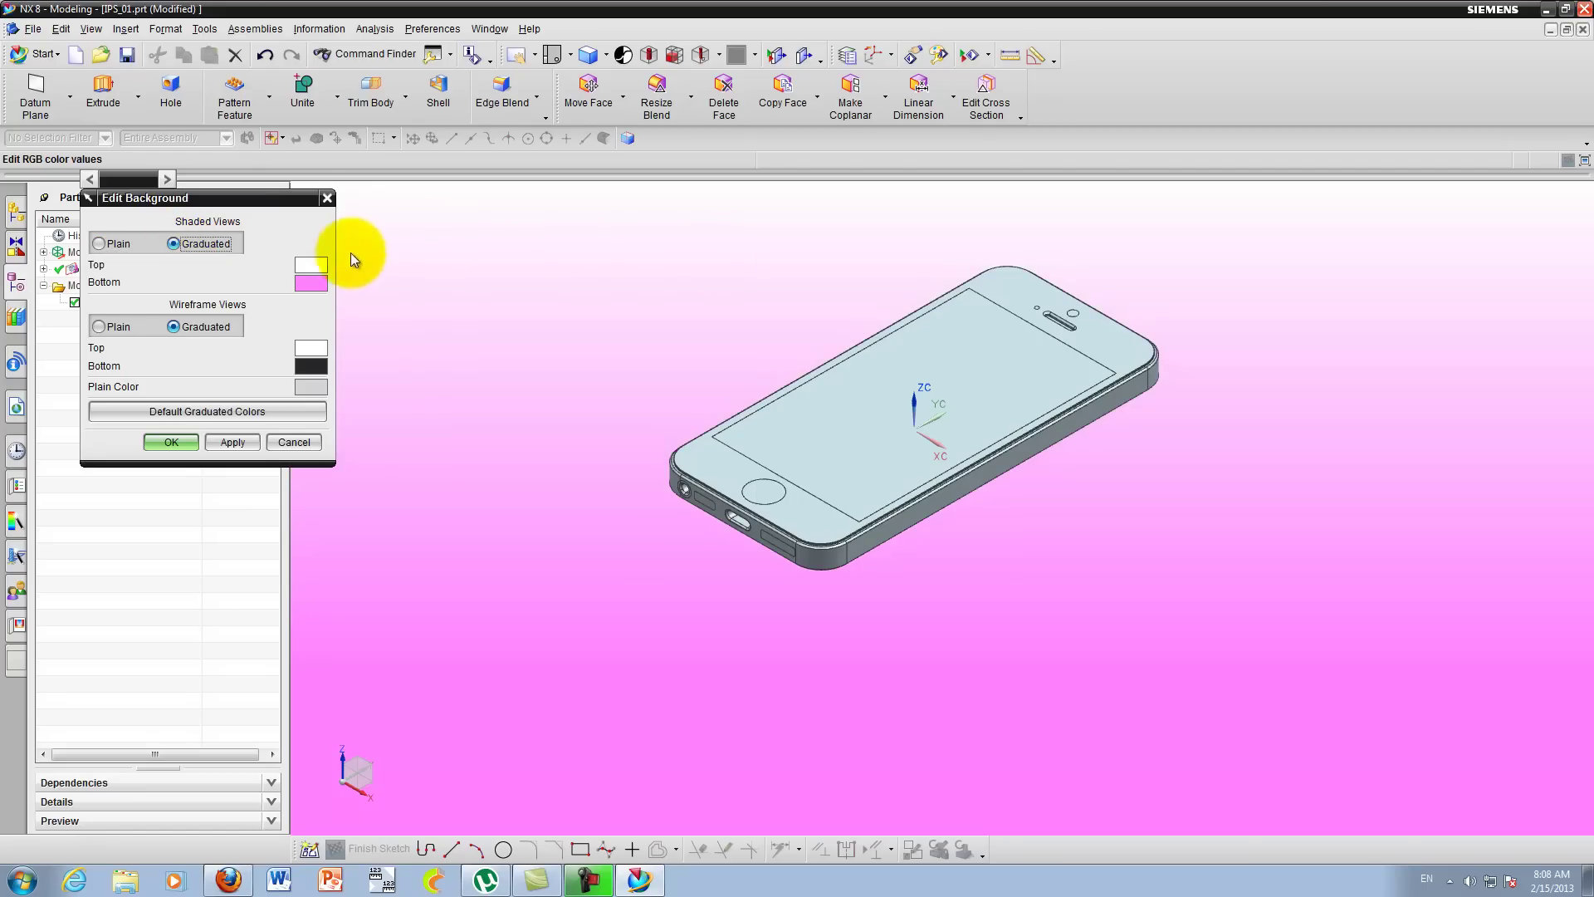
click(312, 265)
click(146, 245)
click(53, 449)
middle_drag(641, 361, 594, 400)
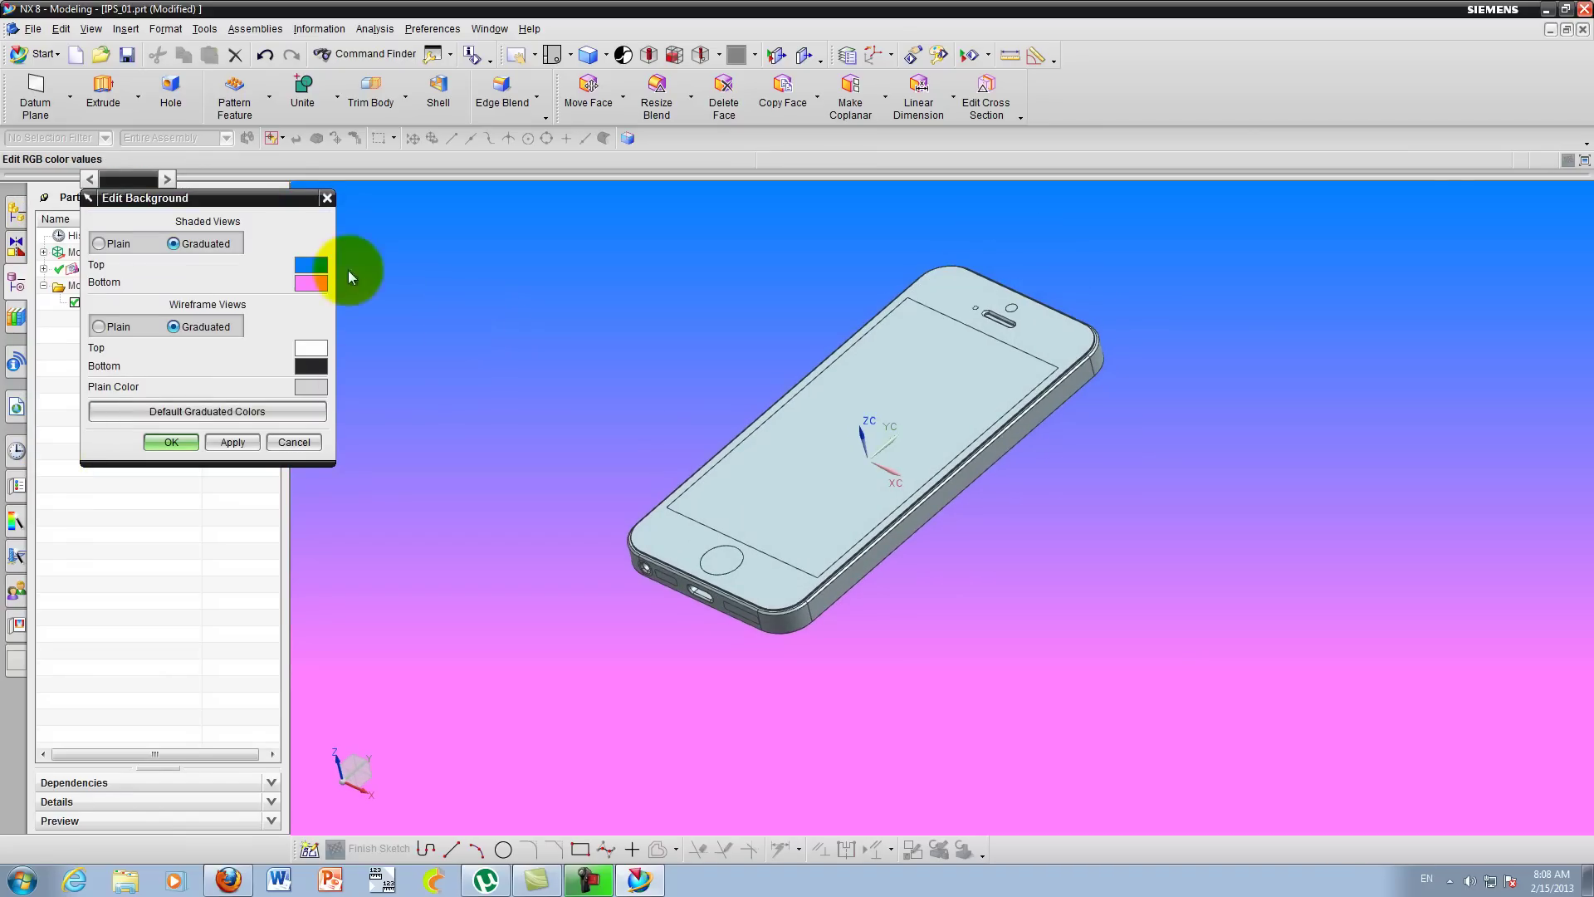
Step: Set both the Shaded Views top and bottom colours to white
click(320, 264)
click(189, 333)
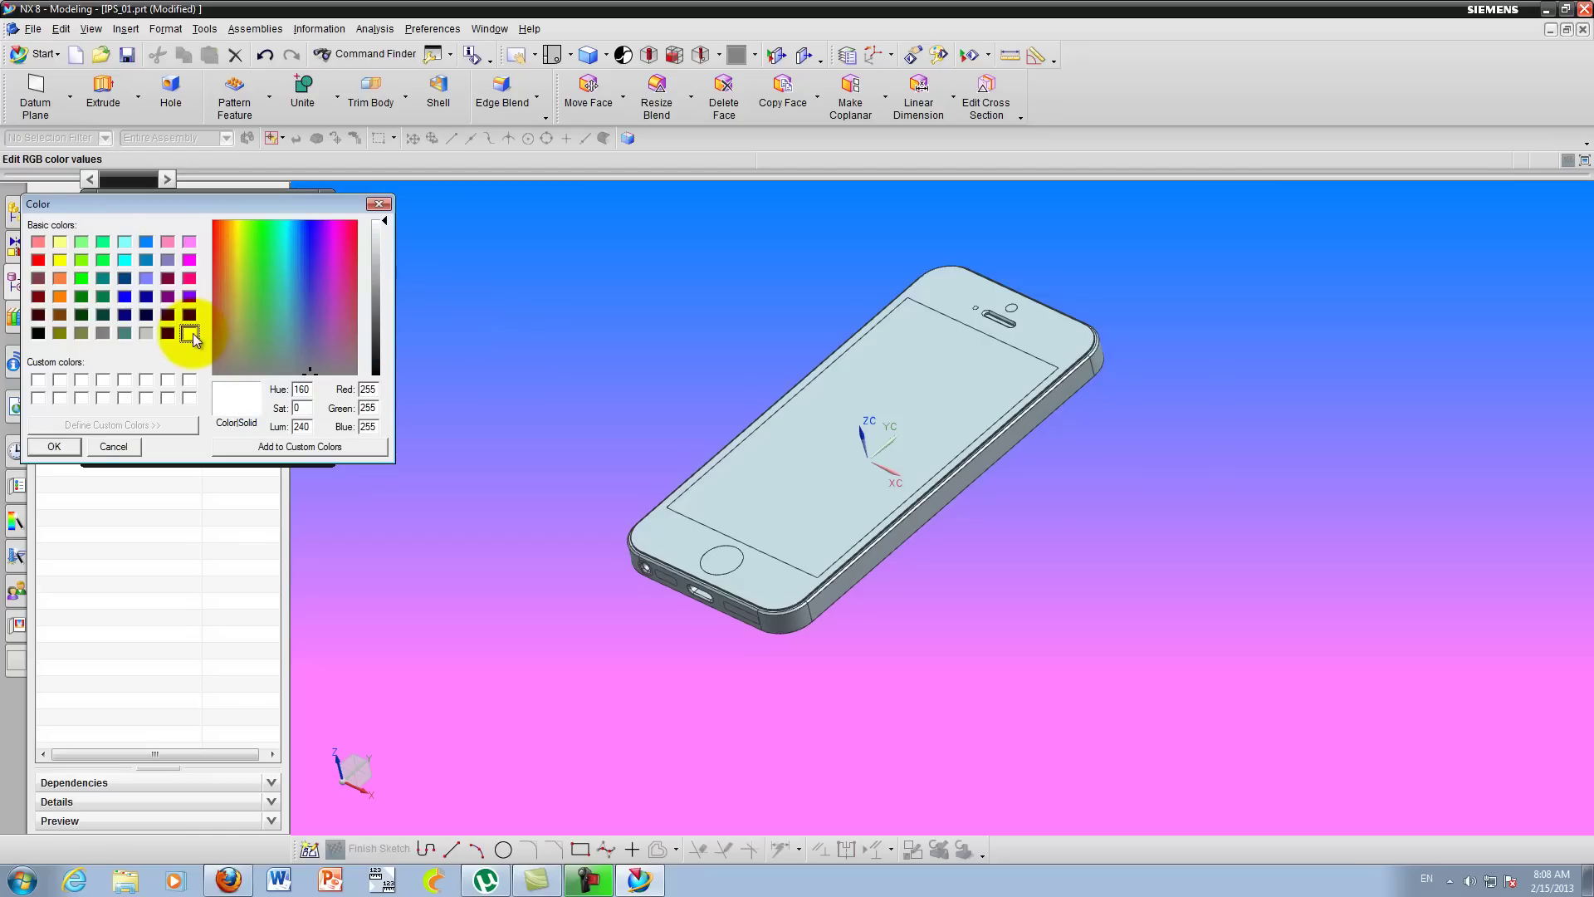
click(54, 446)
click(314, 279)
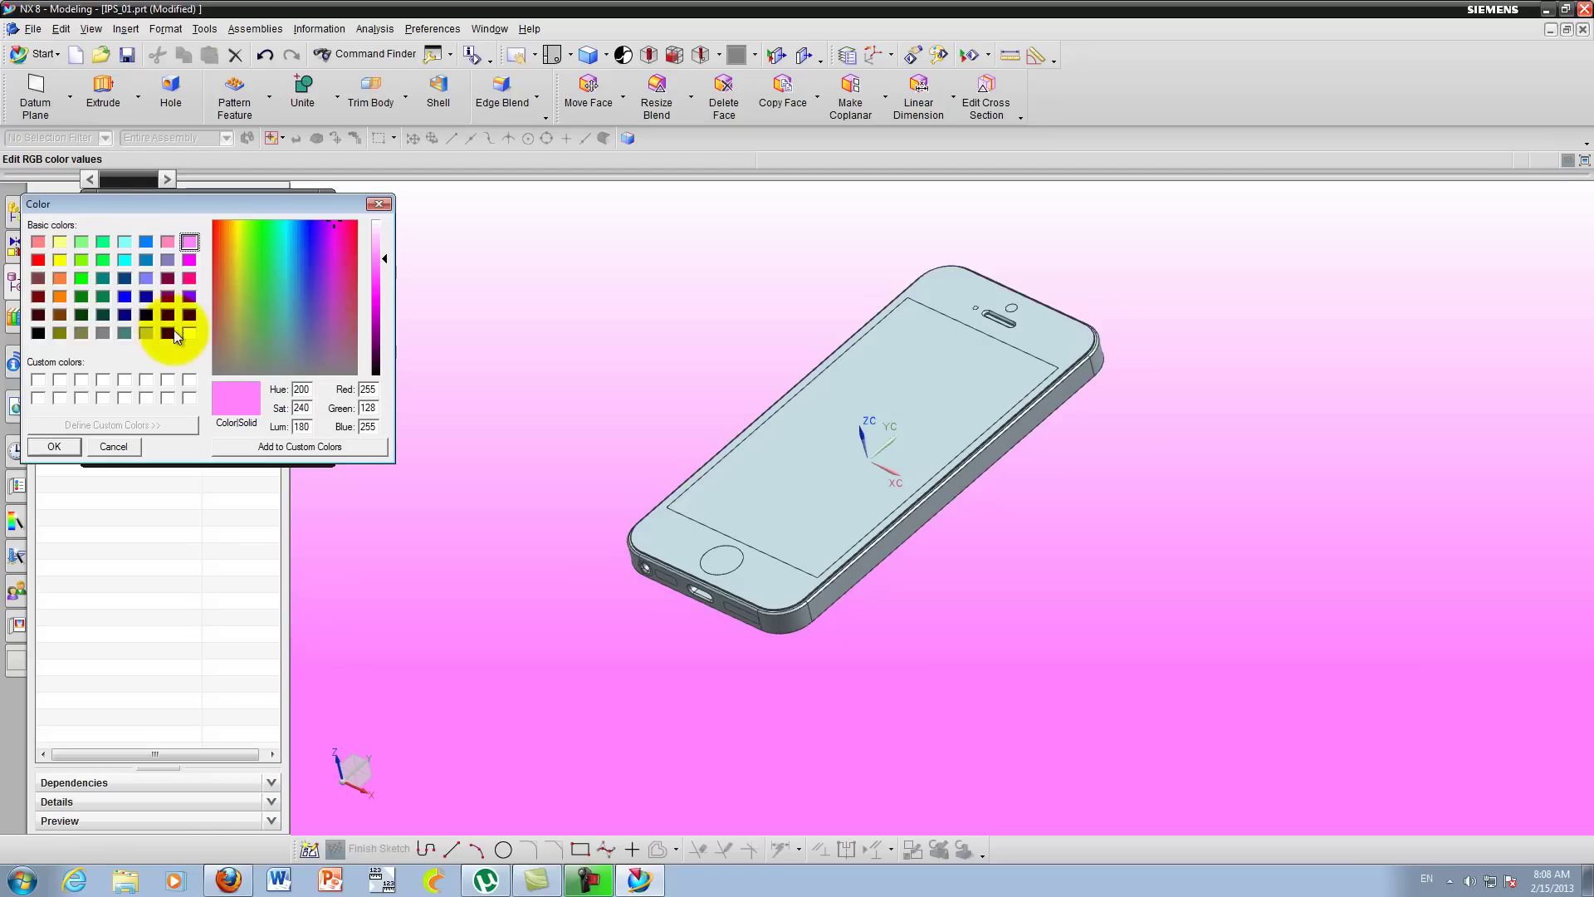
click(189, 333)
click(58, 447)
mouse_move(839, 400)
middle_down()
mouse_move(855, 411)
mouse_move(799, 412)
middle_up()
Step: Browse the background presets list without choosing a new preset
scroll(770, 351, up, 1)
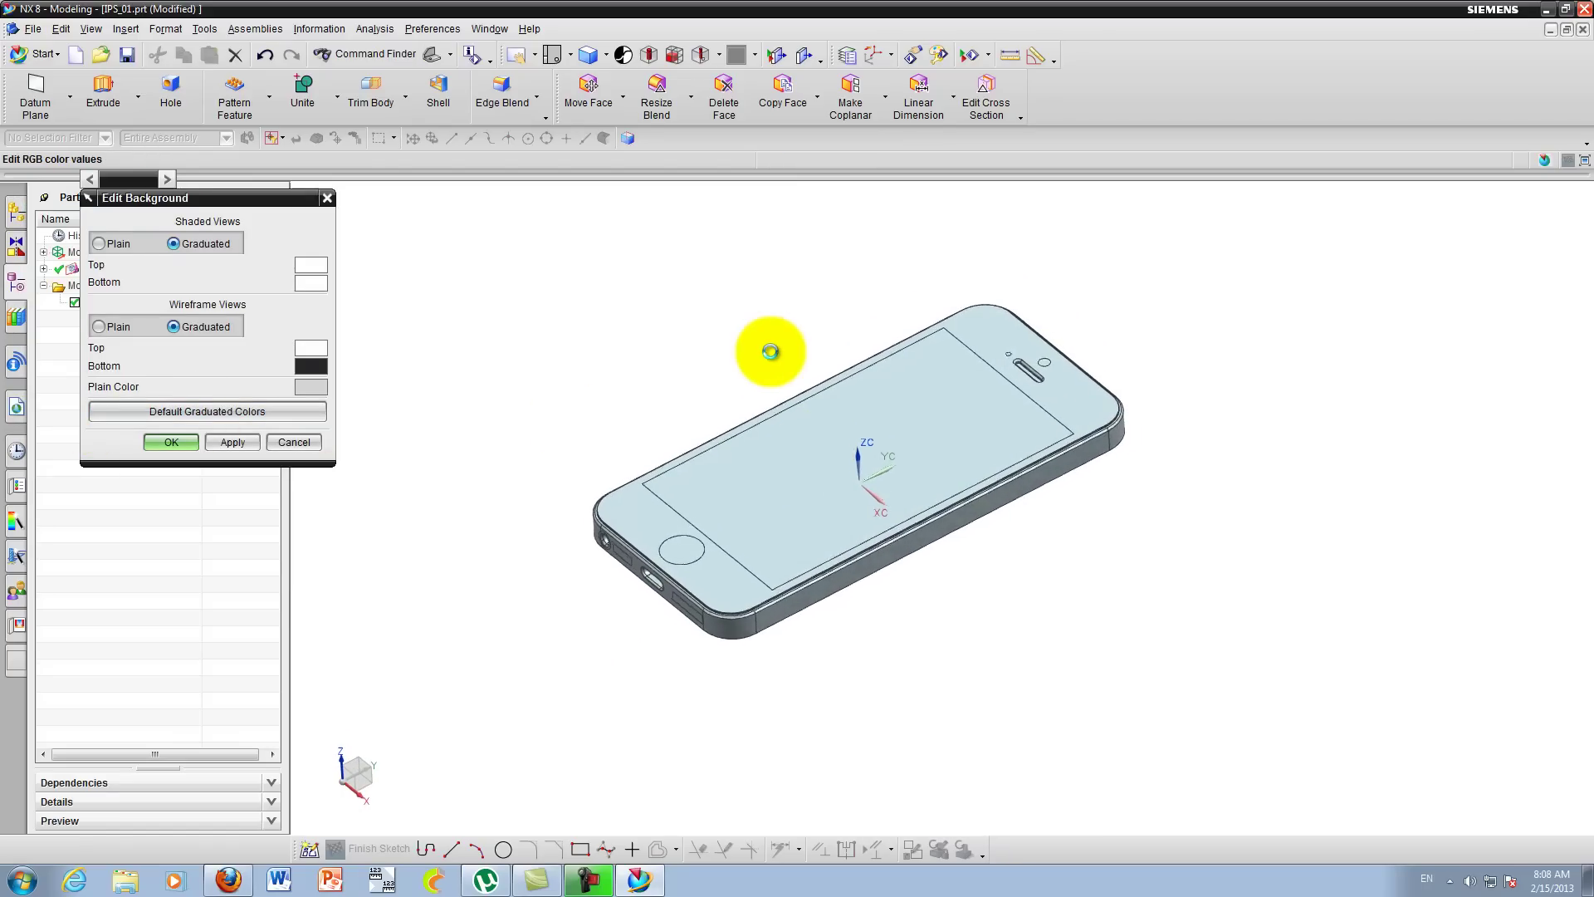
scroll(771, 351, up, 2)
scroll(771, 352, up, 2)
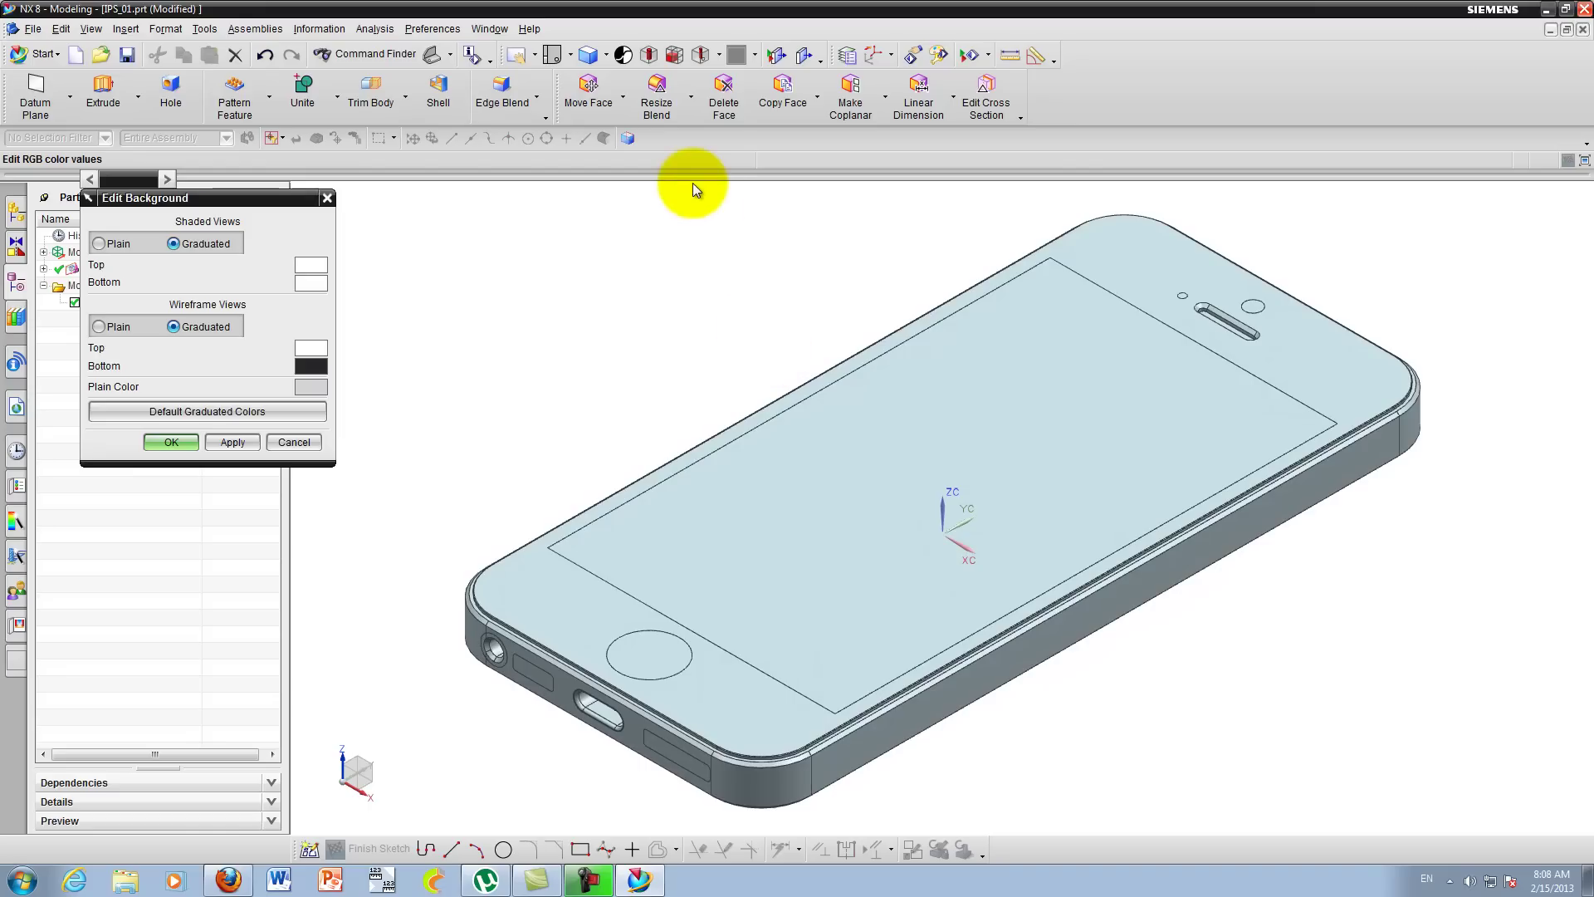
scroll(692, 183, down, 1)
click(754, 54)
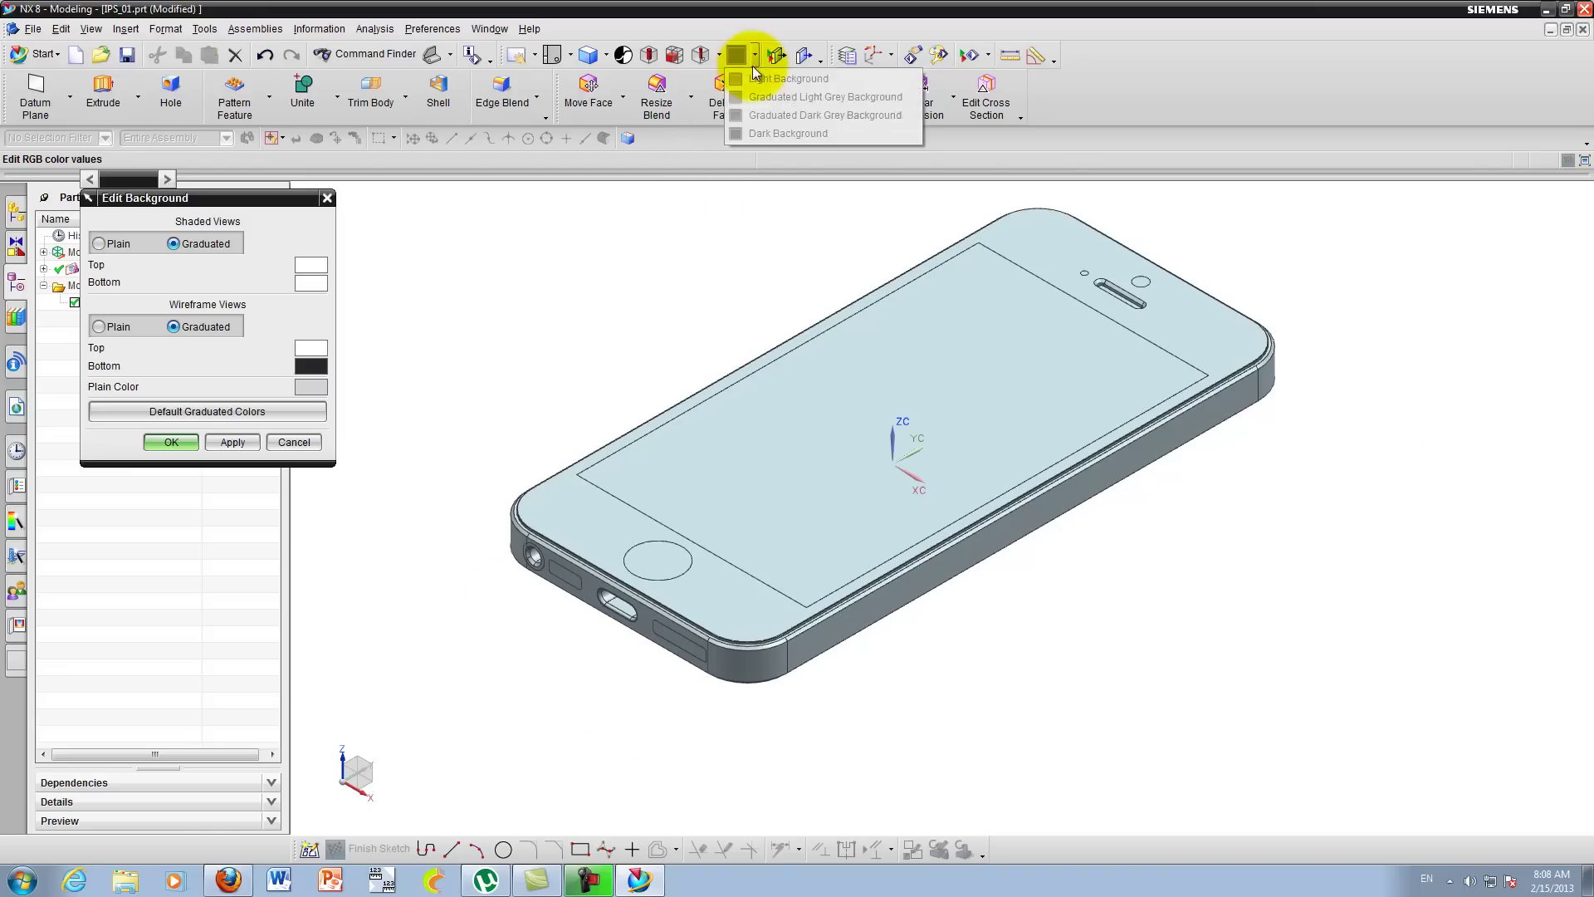
click(749, 133)
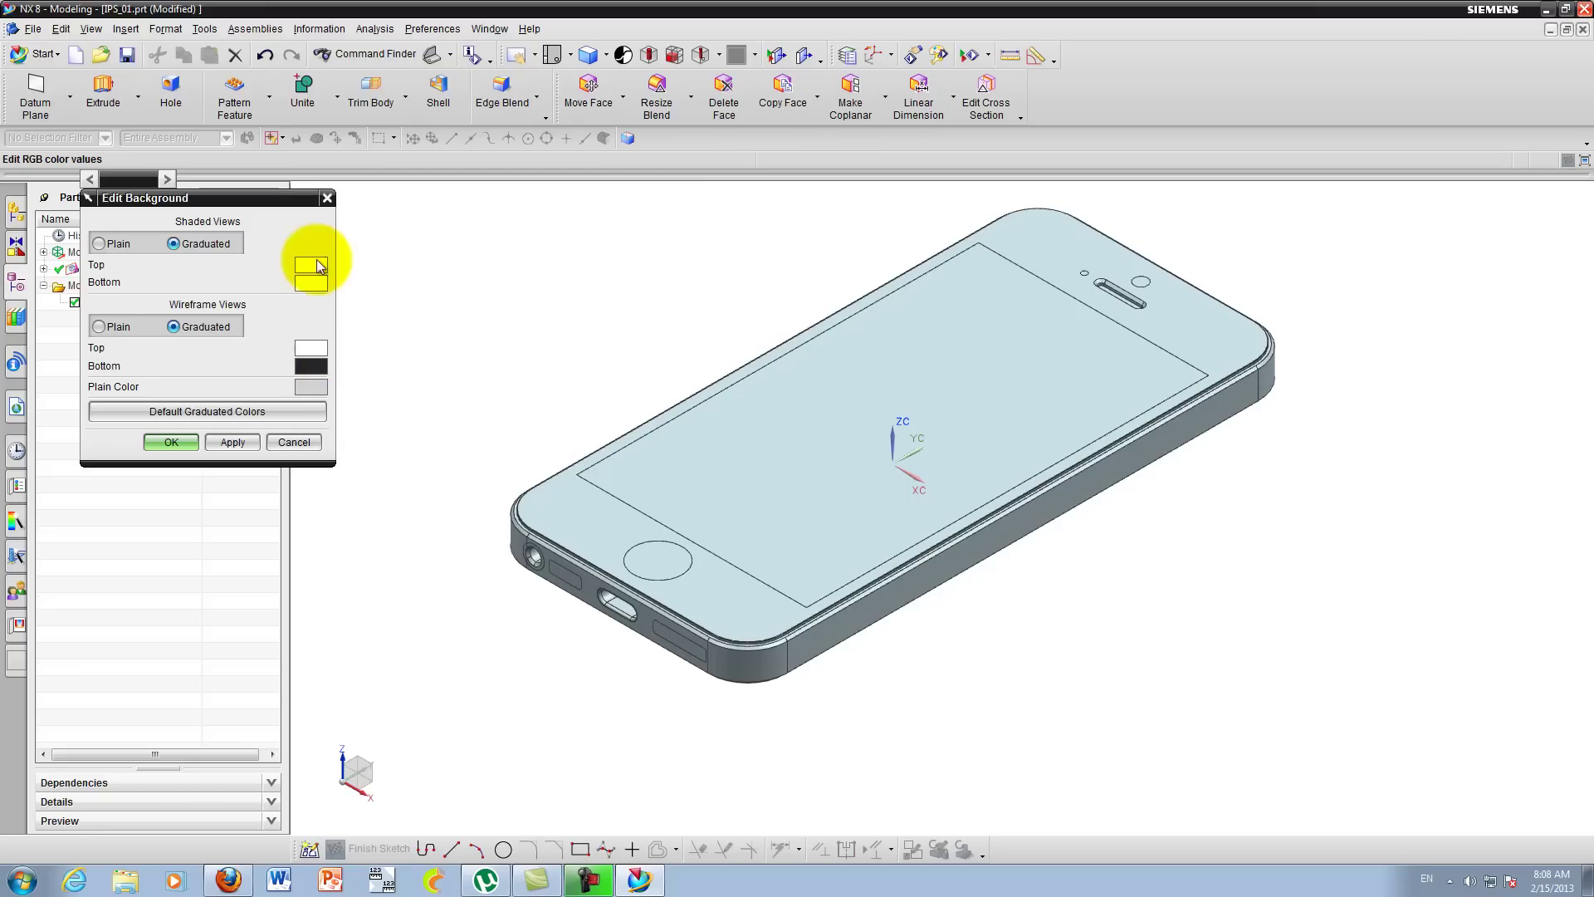
Step: Keep the shaded top colour white and change the bottom colour to grey
click(317, 264)
click(186, 266)
click(76, 445)
click(309, 282)
click(63, 444)
click(311, 264)
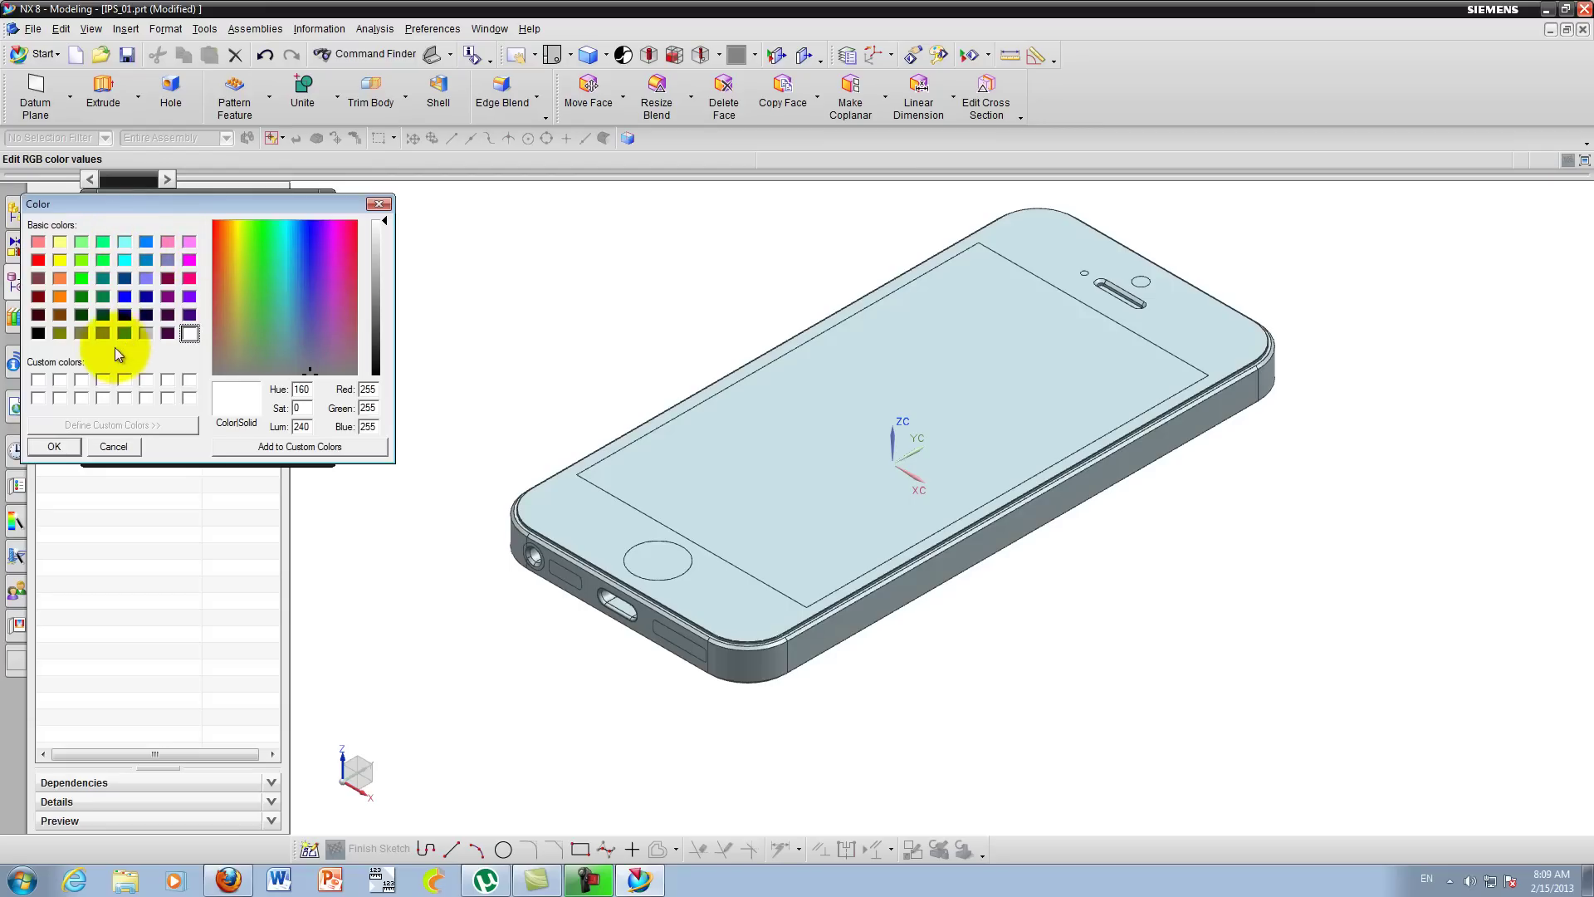
click(145, 332)
click(68, 445)
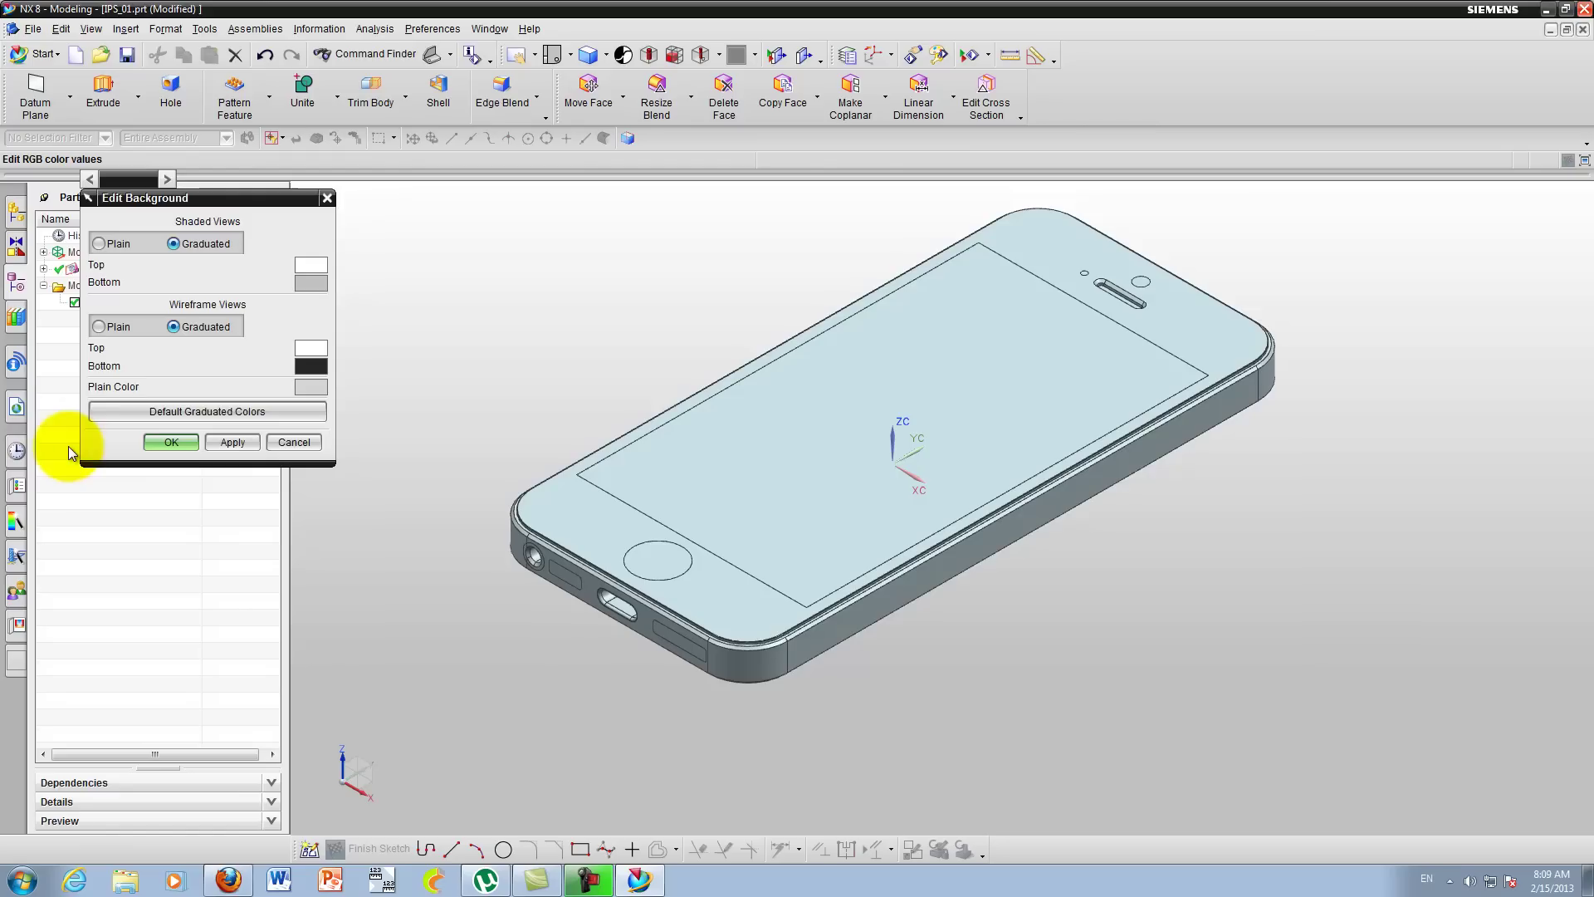
middle_drag(968, 440, 953, 505)
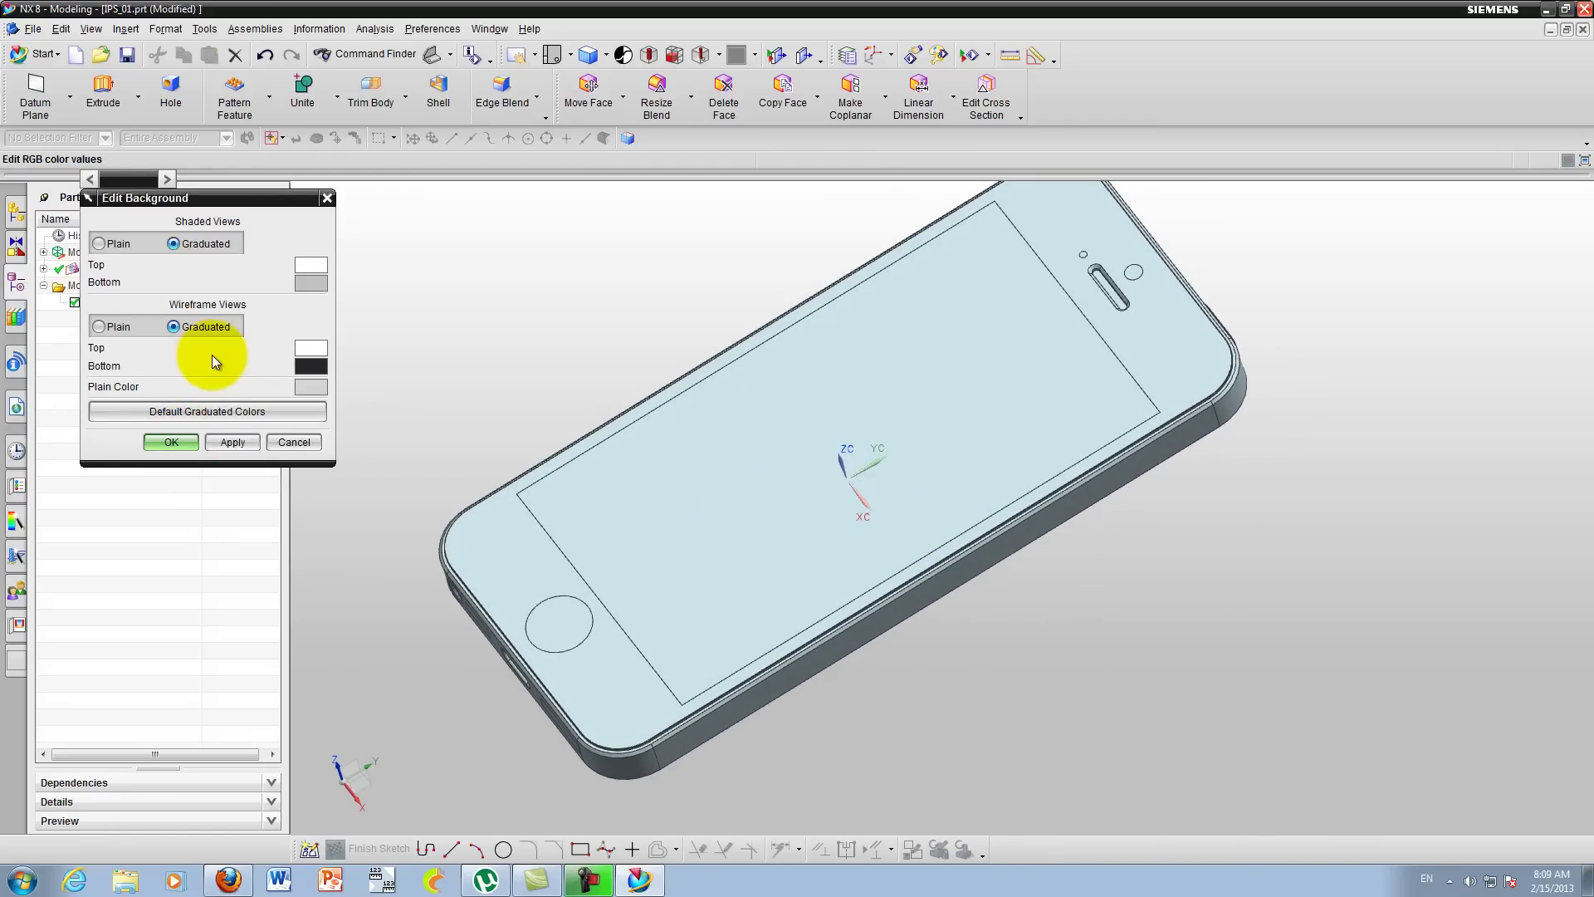
Step: Reset to Default Graduated Colors and close Edit Background with OK
click(201, 415)
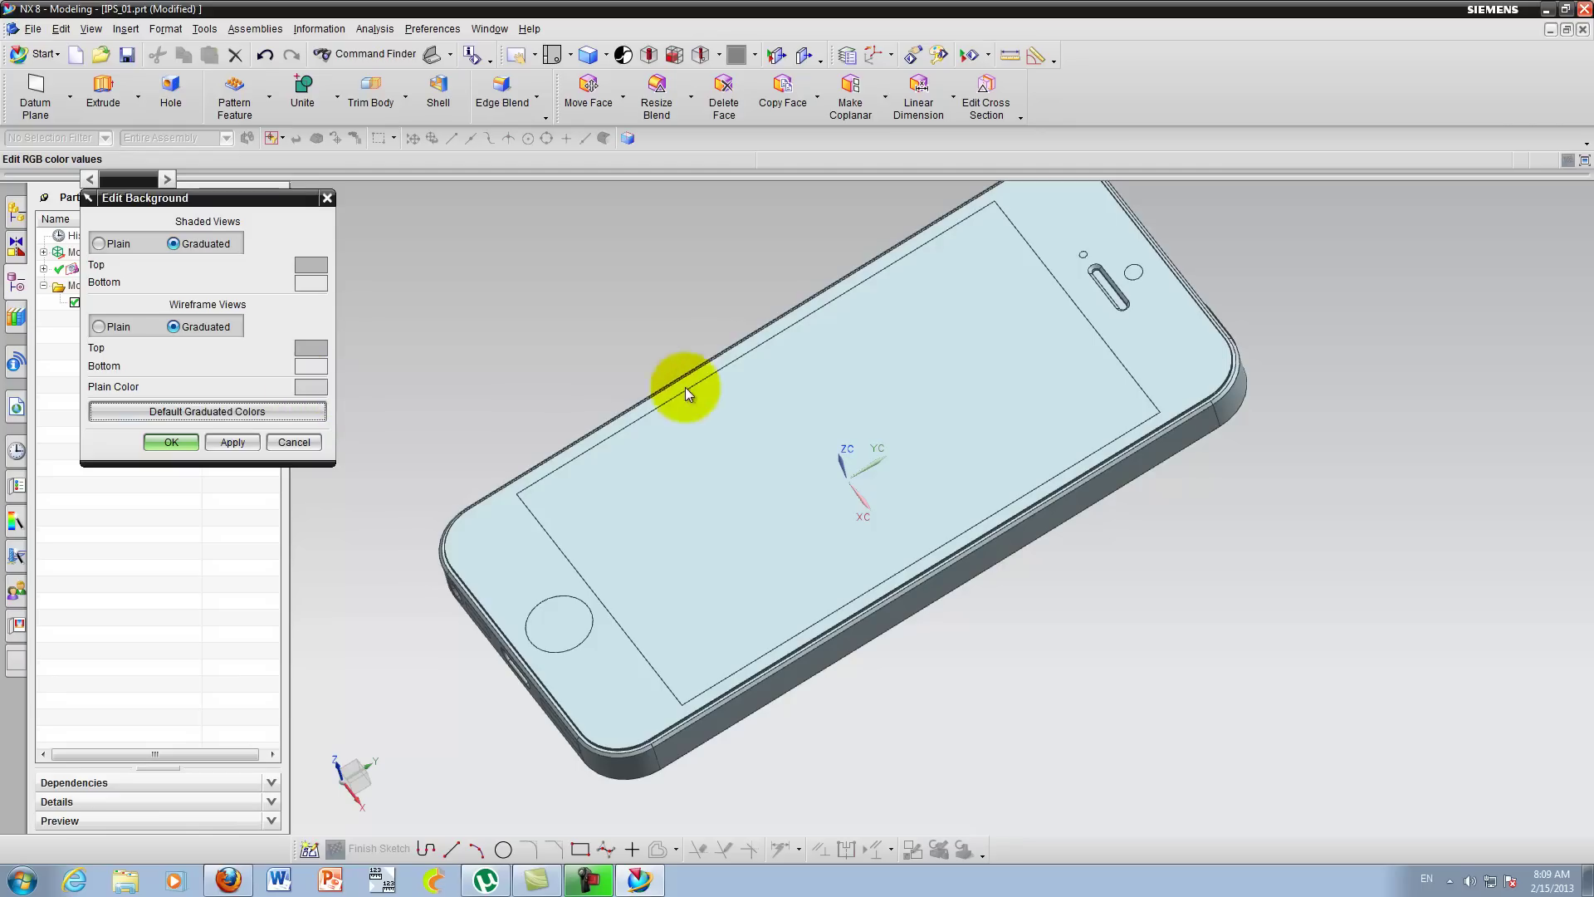
middle_drag(690, 441, 692, 427)
click(159, 441)
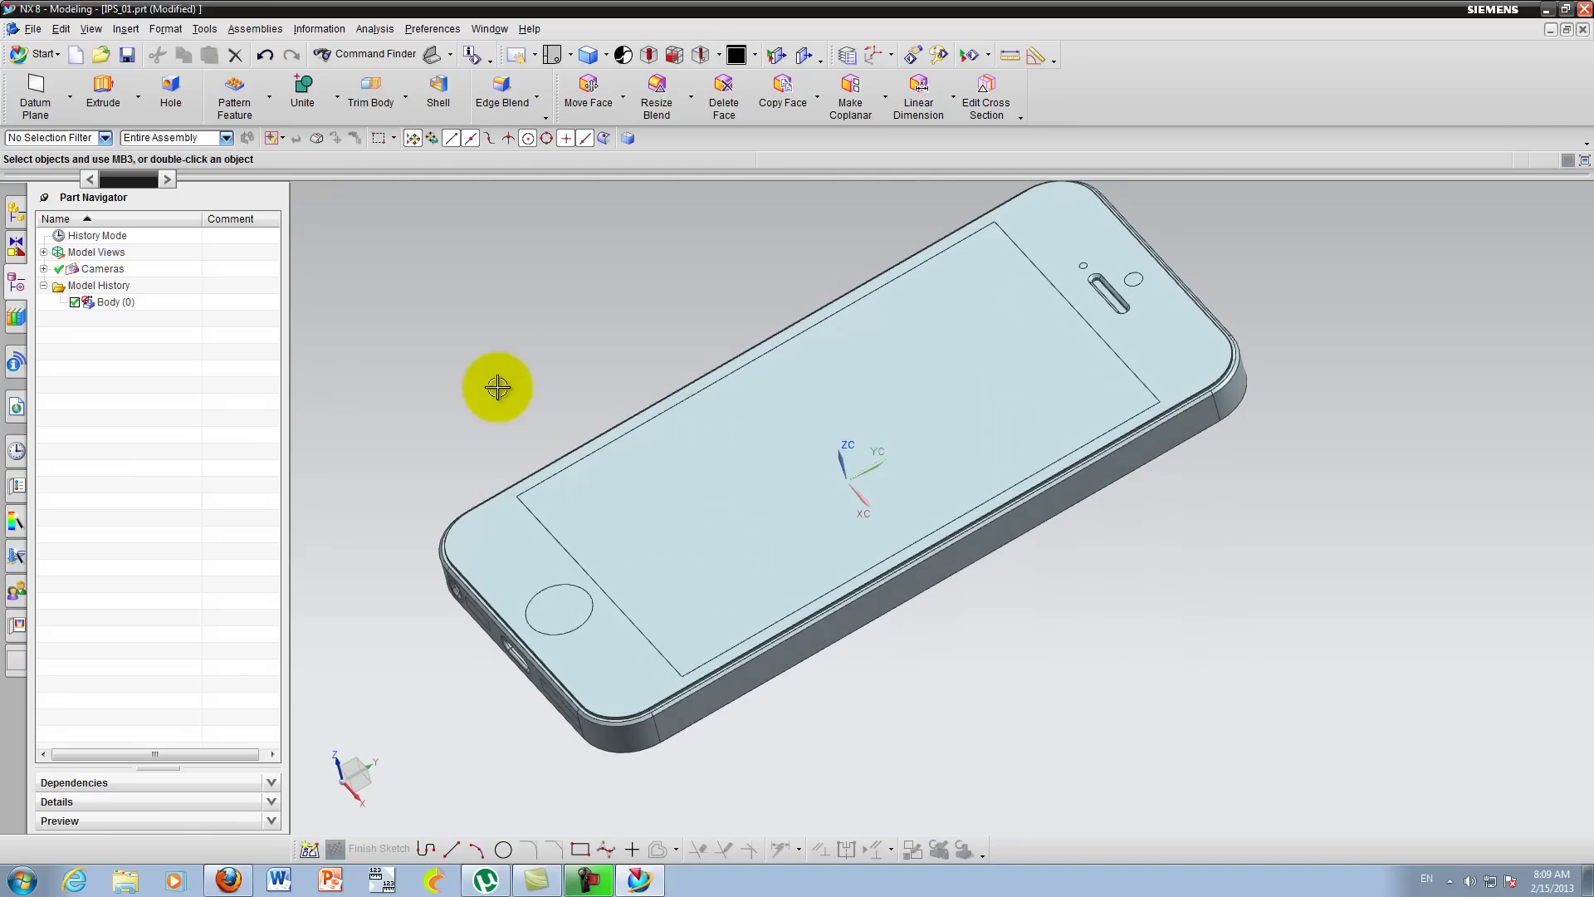
key(Home)
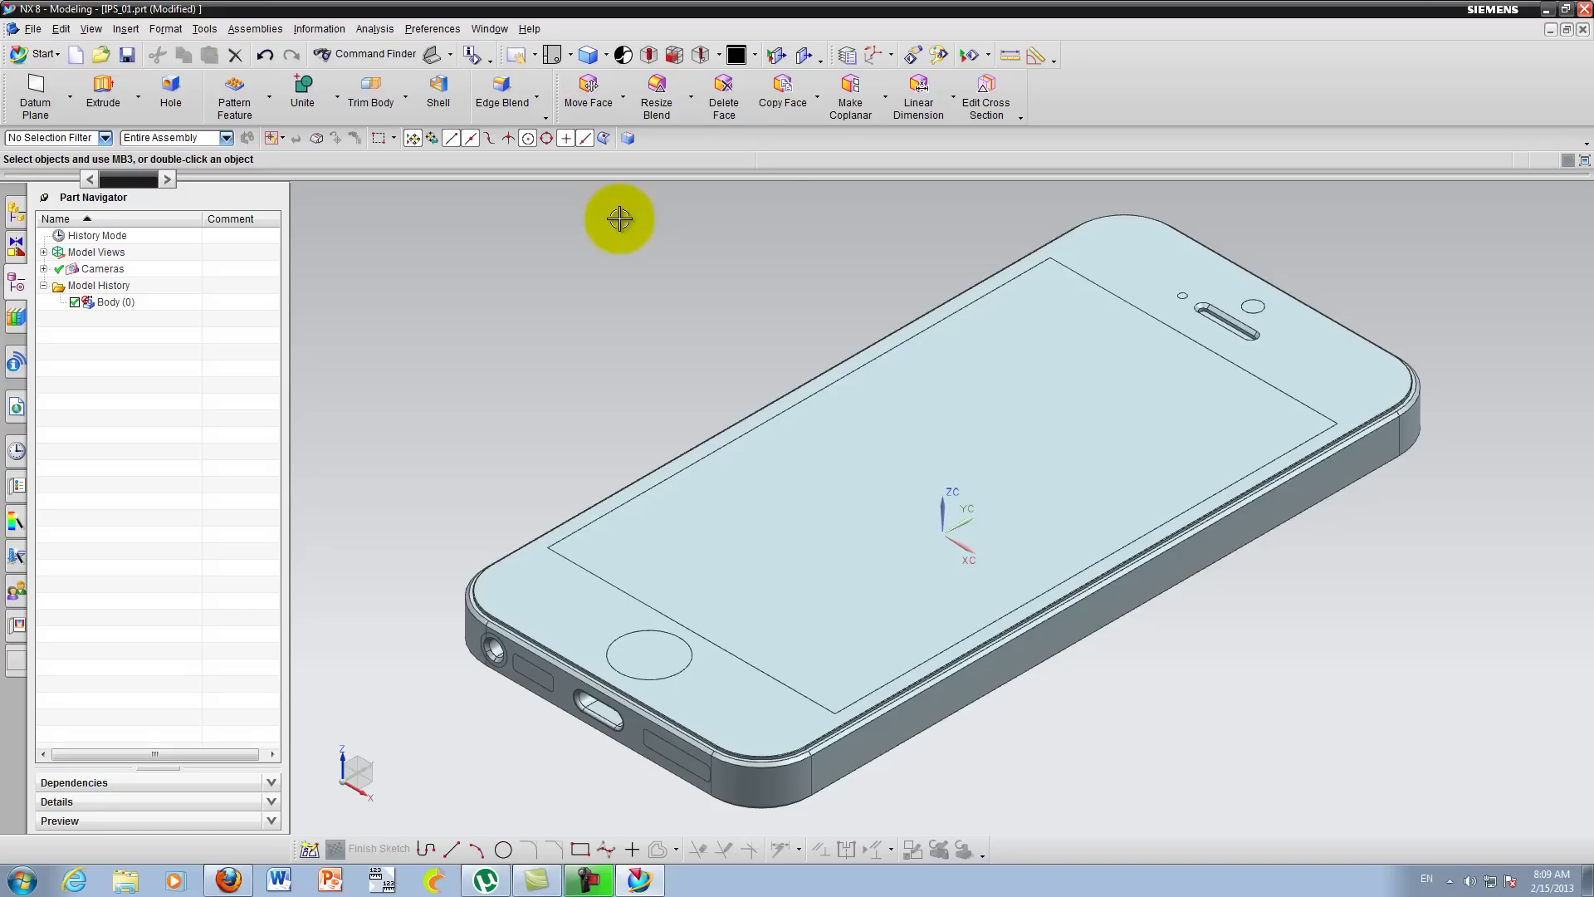
click(535, 57)
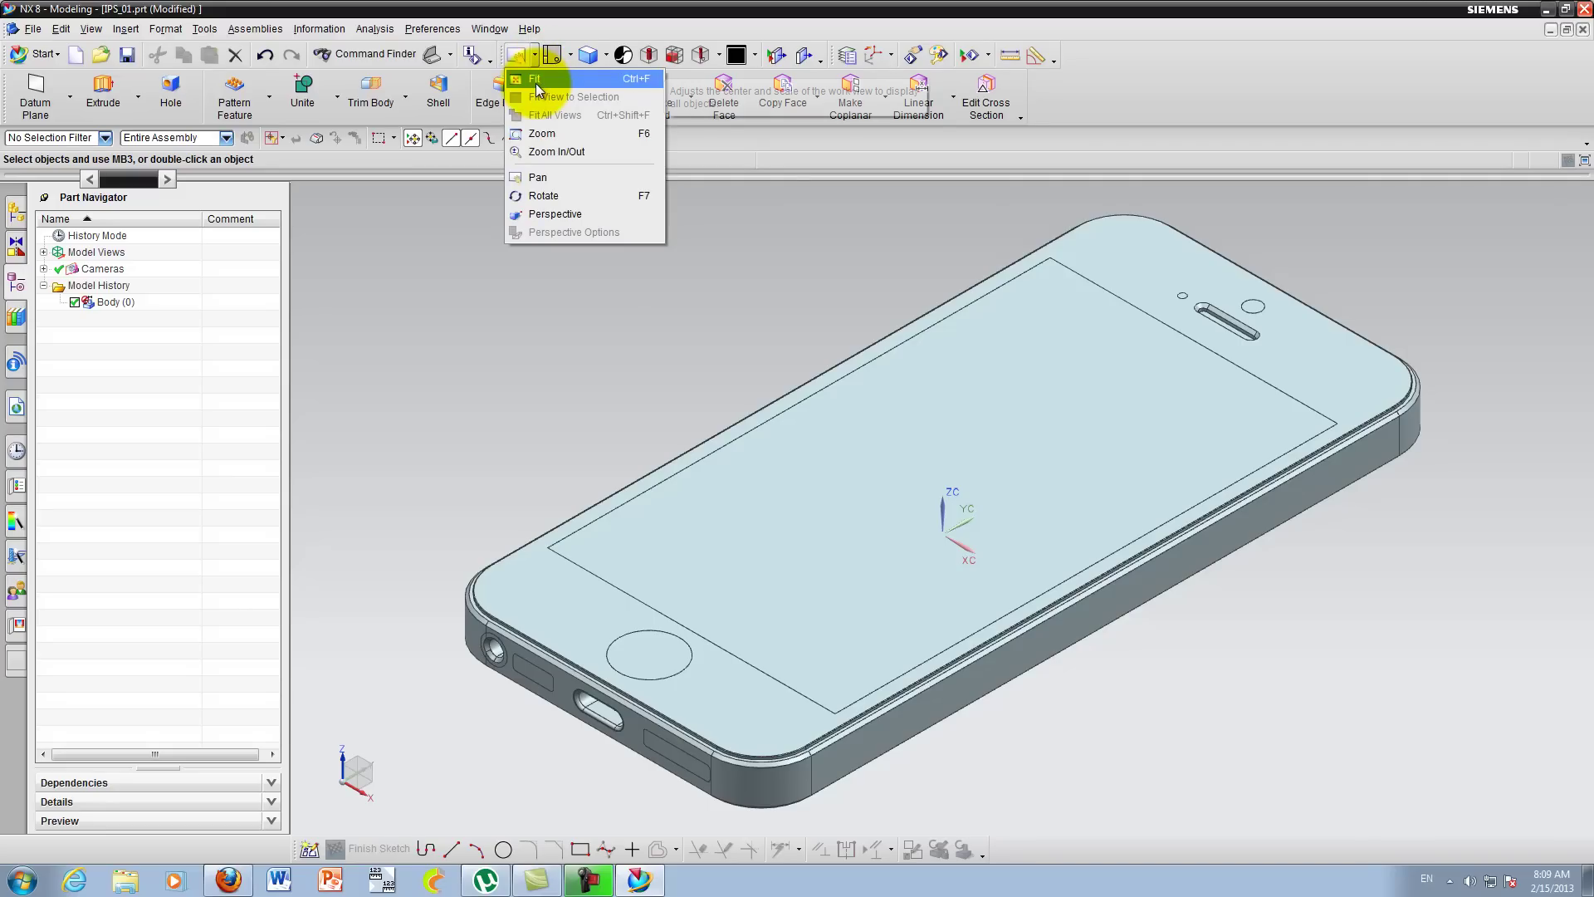
click(535, 80)
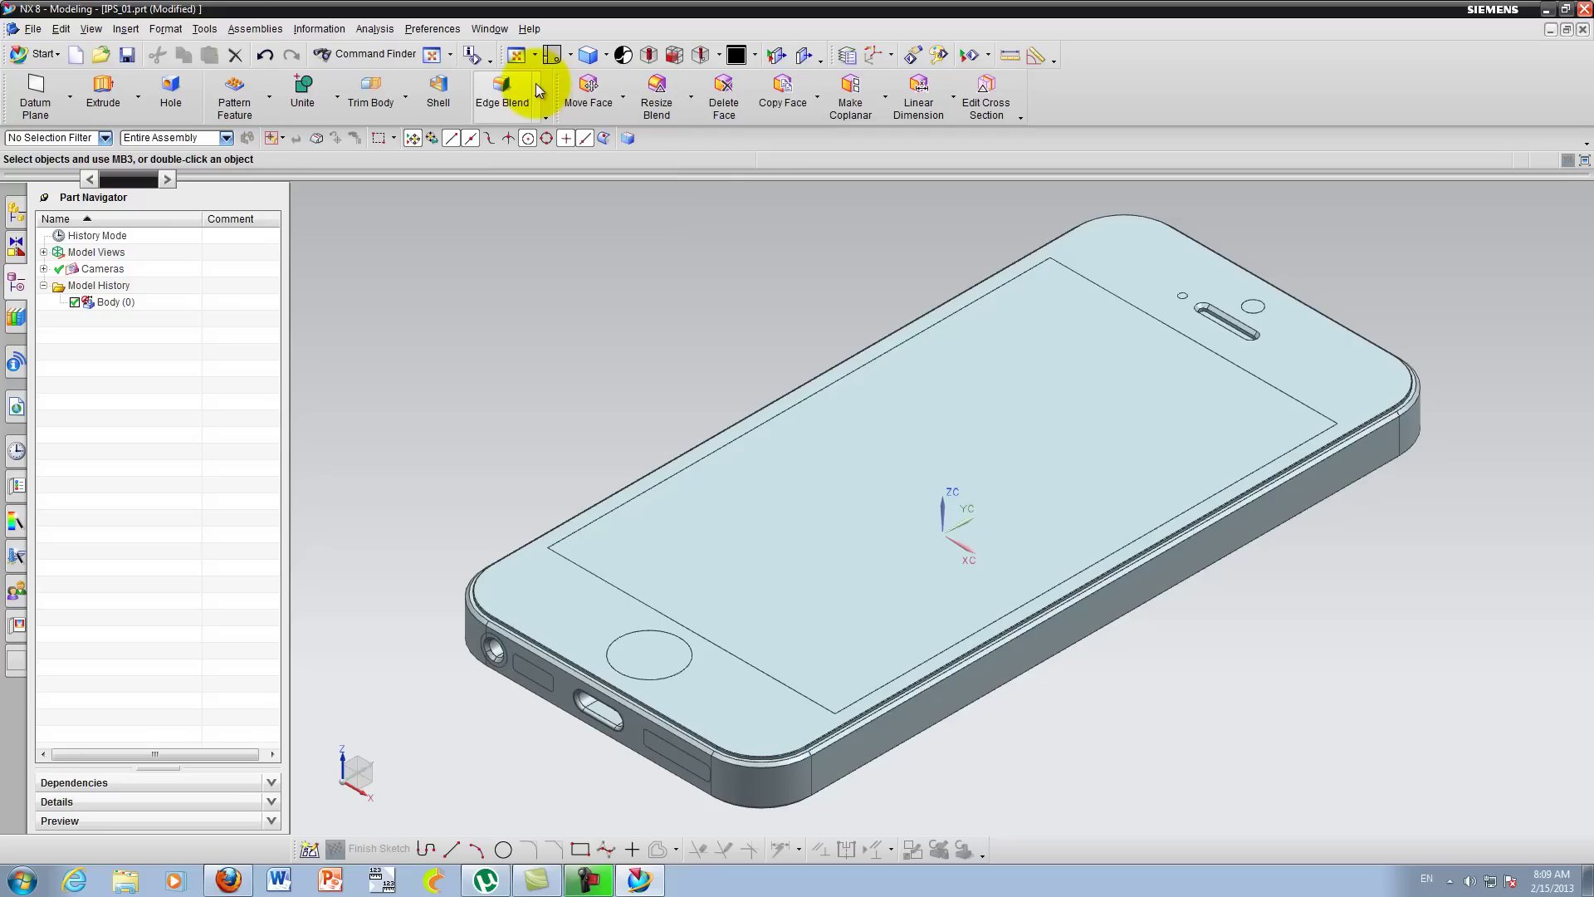
scroll(600, 395, down, 2)
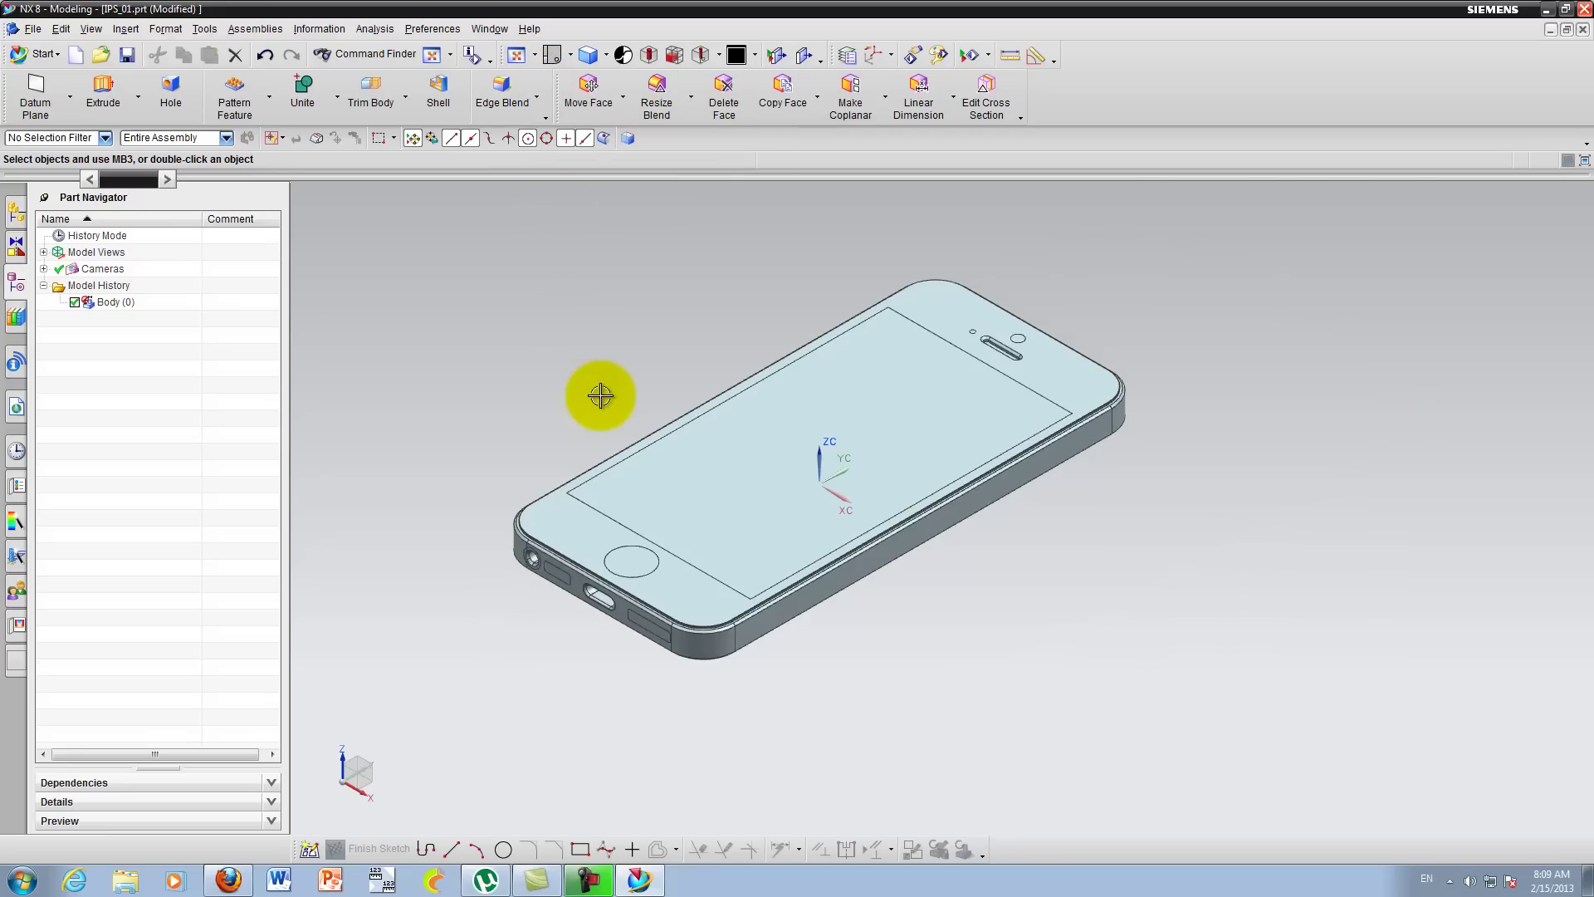
scroll(601, 395, up, 2)
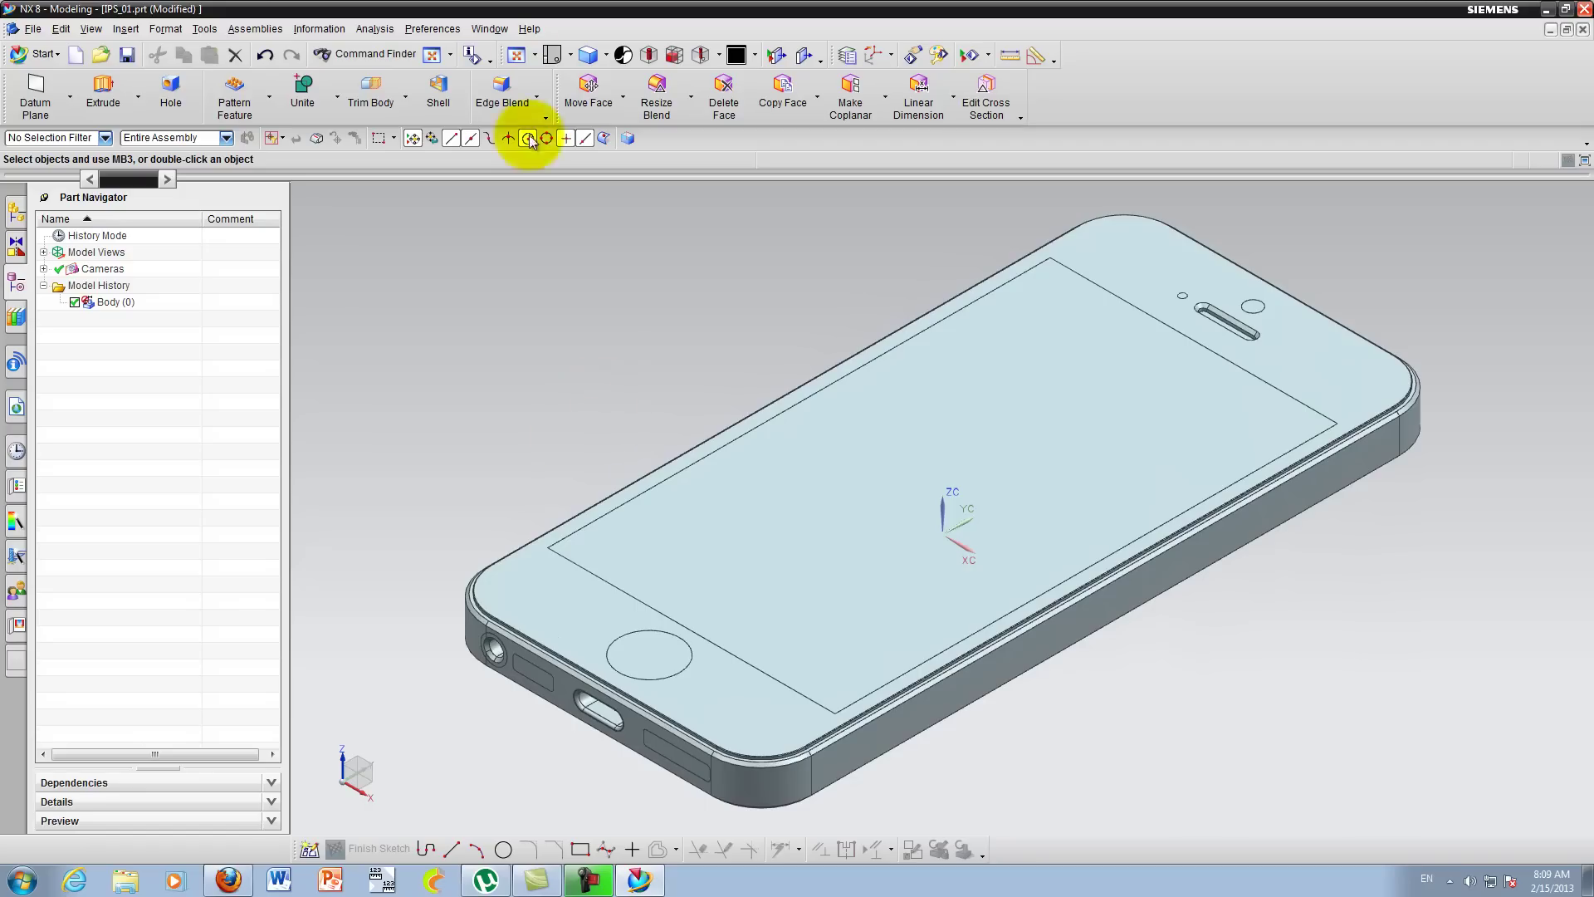
click(538, 48)
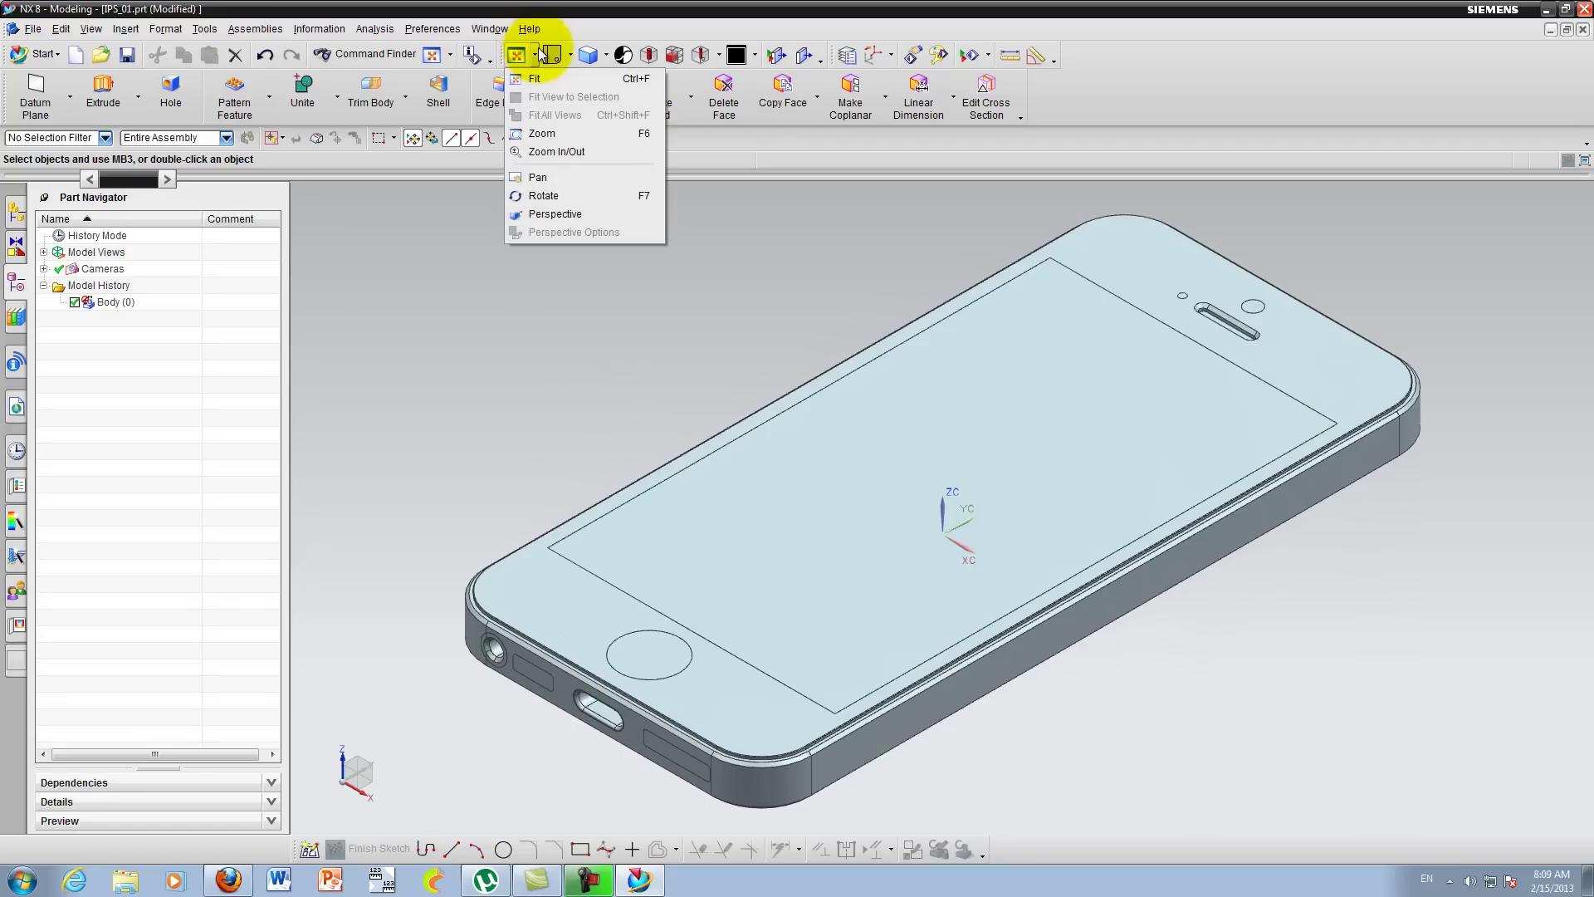
click(448, 373)
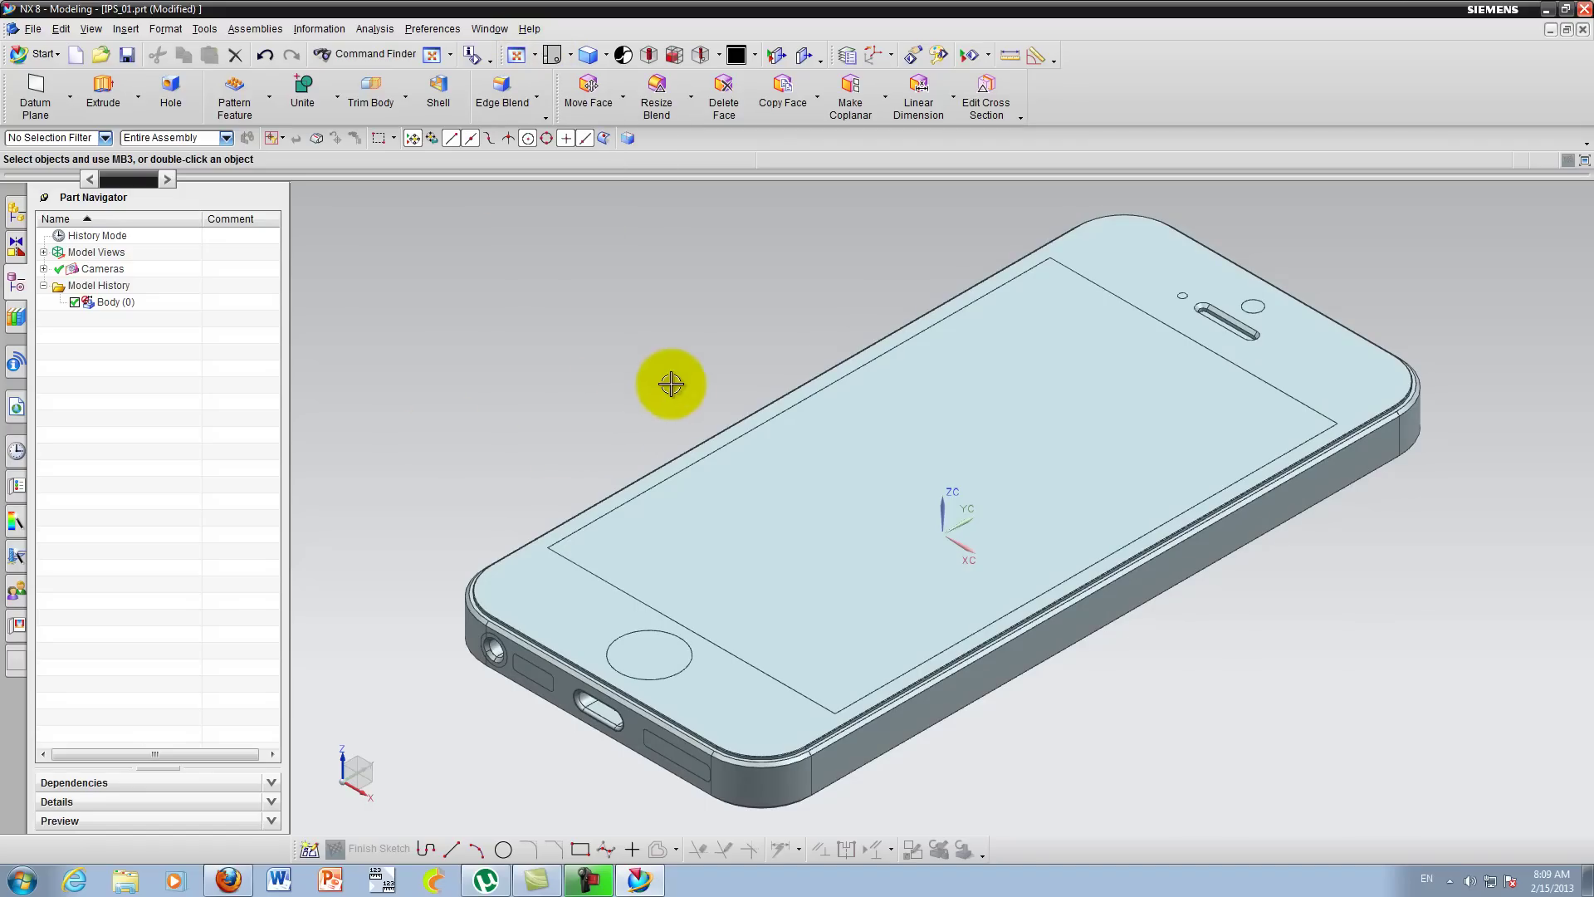
scroll(756, 386, down, 5)
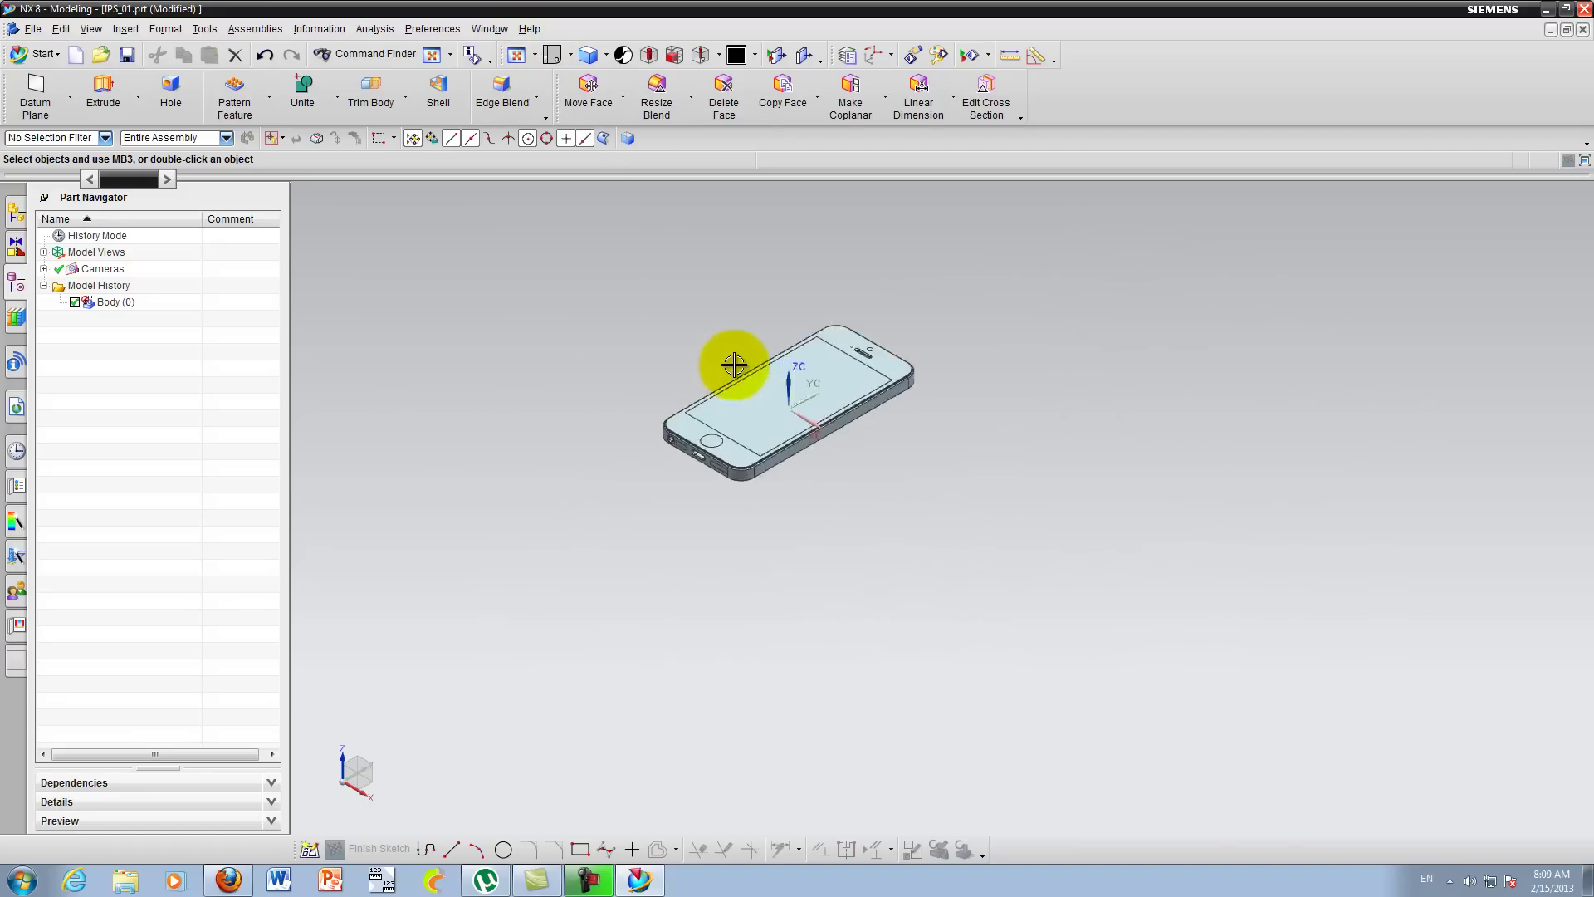
scroll(734, 364, up, 10)
scroll(734, 364, down, 3)
scroll(734, 365, down, 2)
scroll(733, 364, down, 2)
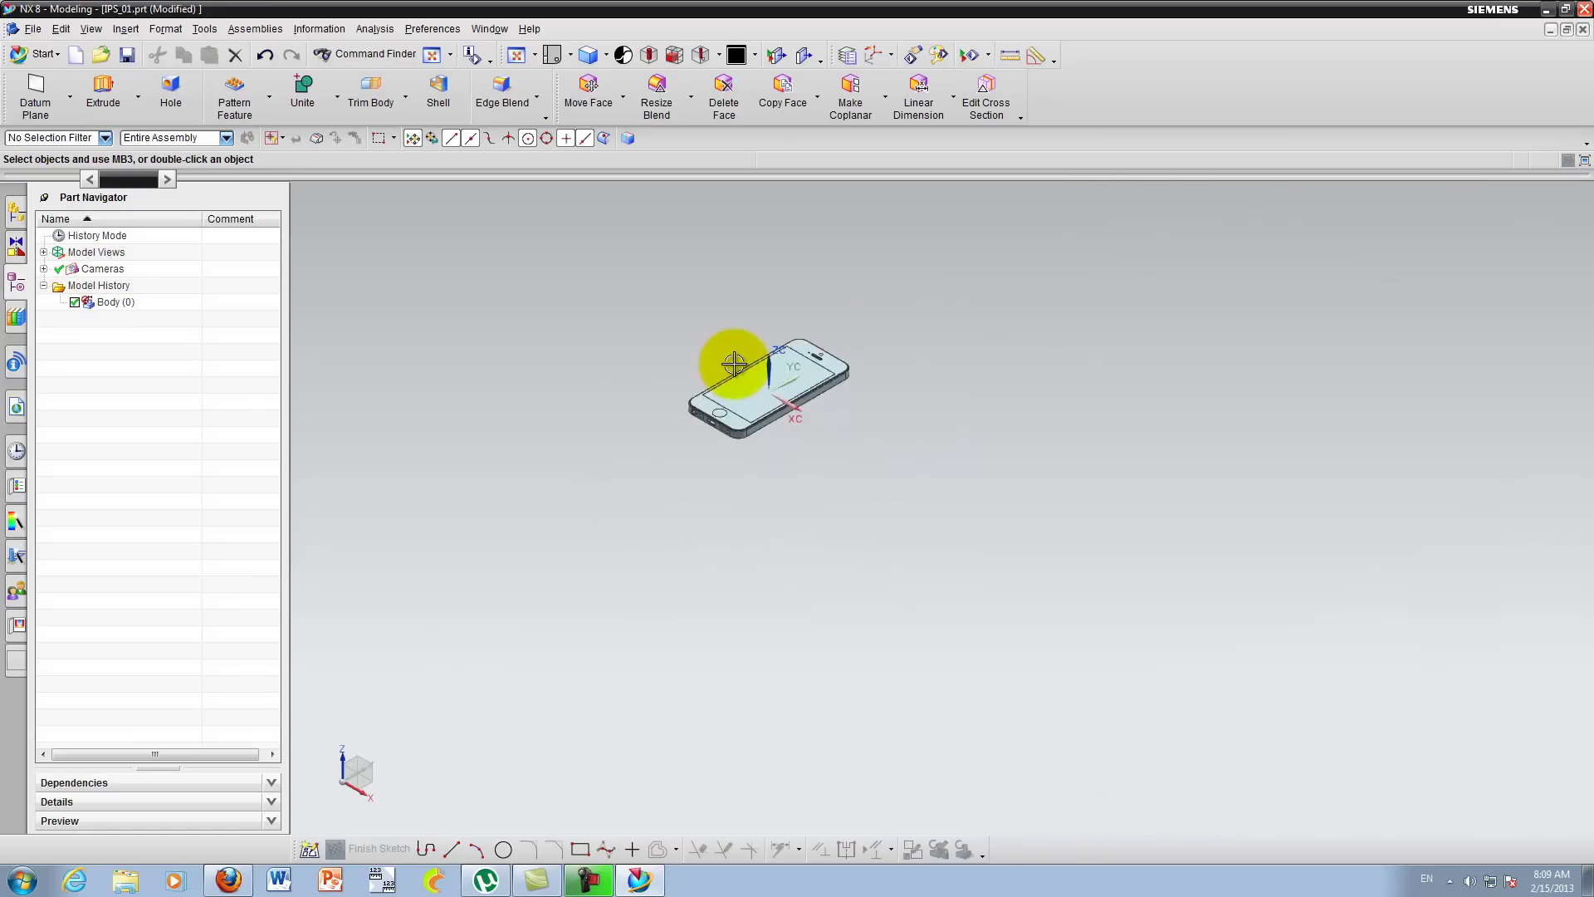
scroll(733, 364, up, 8)
scroll(734, 364, down, 5)
mouse_move(716, 324)
shift+middle_down()
mouse_move(623, 357)
mouse_move(790, 320)
mouse_move(733, 520)
mouse_move(644, 434)
mouse_move(461, 375)
mouse_move(623, 306)
mouse_move(1068, 313)
mouse_move(686, 307)
shift+middle_up()
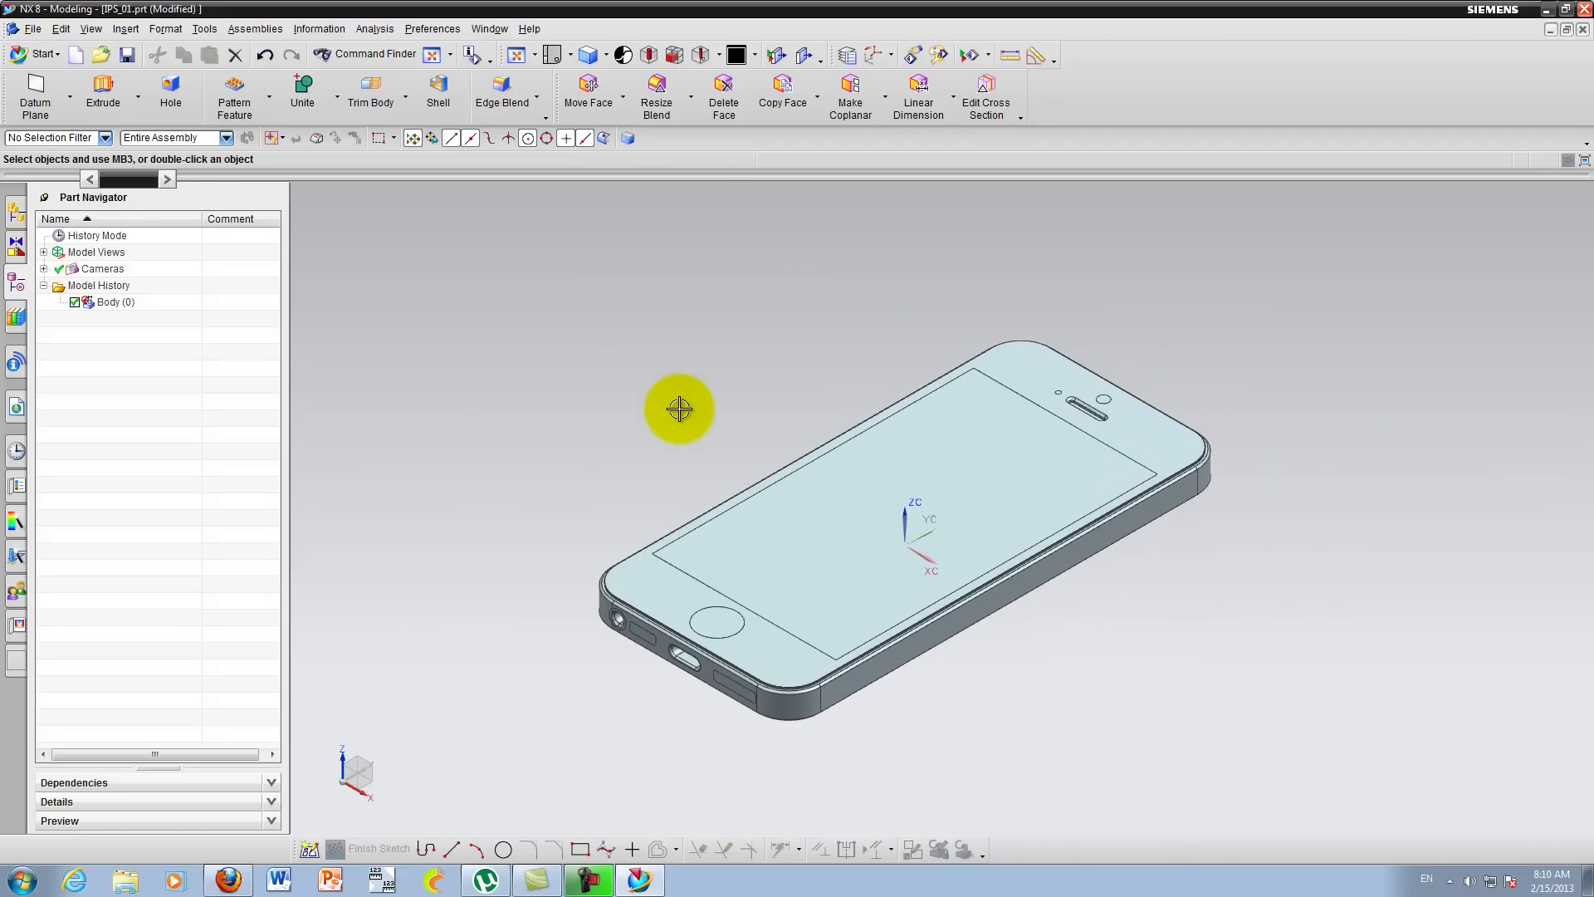
mouse_move(679, 408)
middle_down()
mouse_move(693, 456)
mouse_move(633, 440)
mouse_move(744, 441)
mouse_move(620, 481)
mouse_move(640, 368)
mouse_move(595, 348)
mouse_move(587, 373)
mouse_move(655, 321)
mouse_move(681, 420)
mouse_move(715, 441)
mouse_move(633, 384)
mouse_move(651, 465)
mouse_move(635, 430)
mouse_move(819, 374)
mouse_move(710, 400)
mouse_move(775, 366)
mouse_move(829, 377)
mouse_move(779, 366)
mouse_move(799, 393)
mouse_move(786, 384)
mouse_move(676, 445)
mouse_move(640, 327)
mouse_move(523, 481)
mouse_move(455, 366)
mouse_move(484, 434)
middle_up()
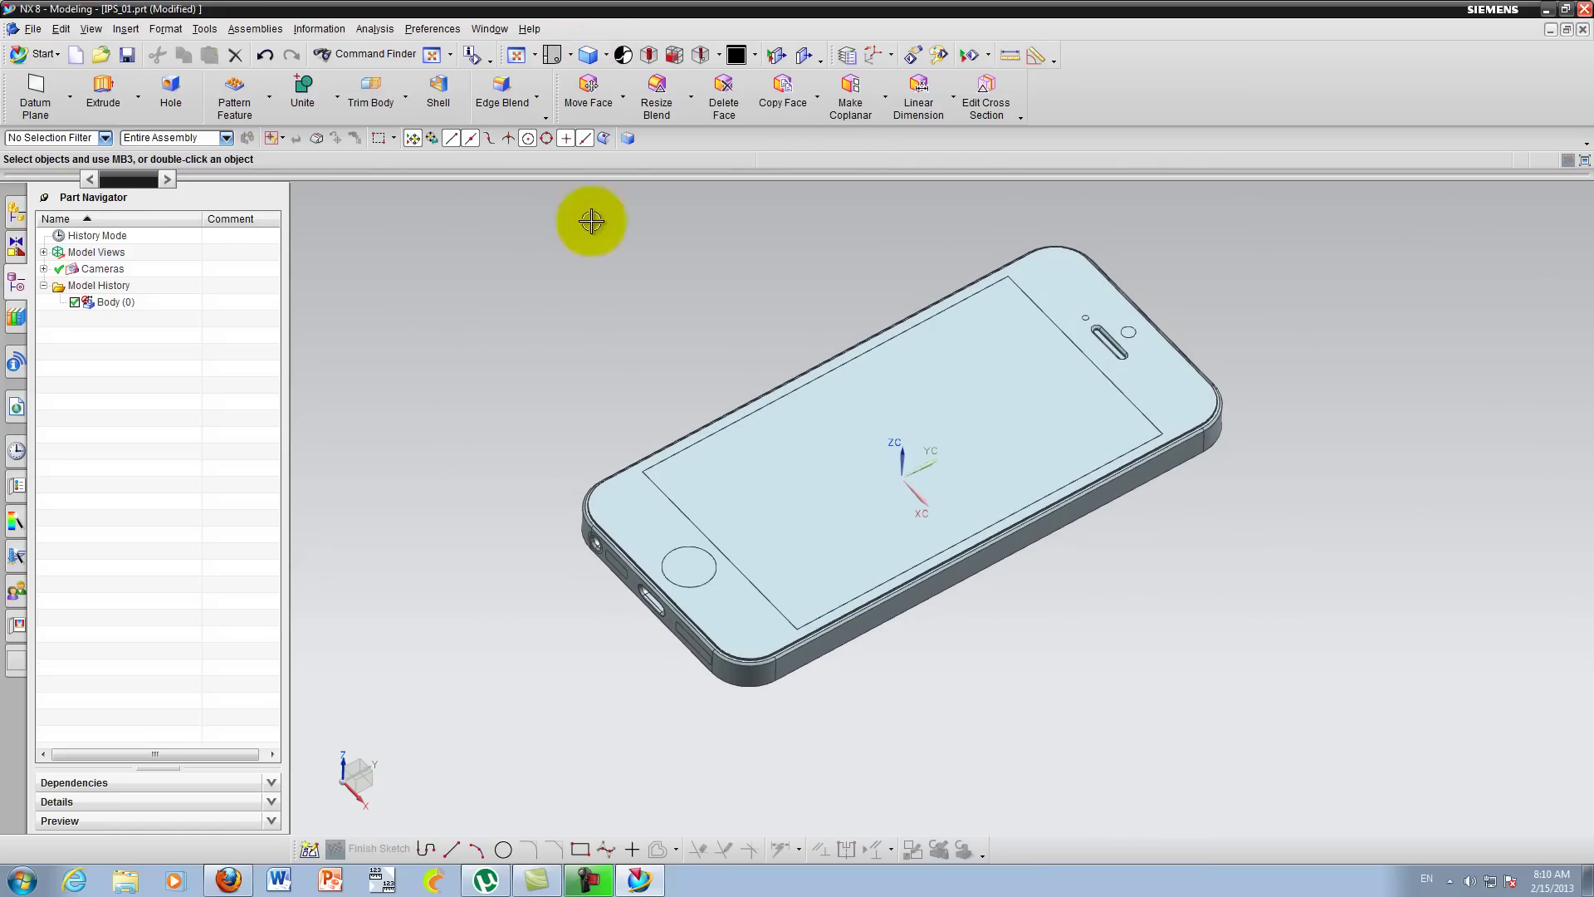
right_drag(582, 266, 581, 256)
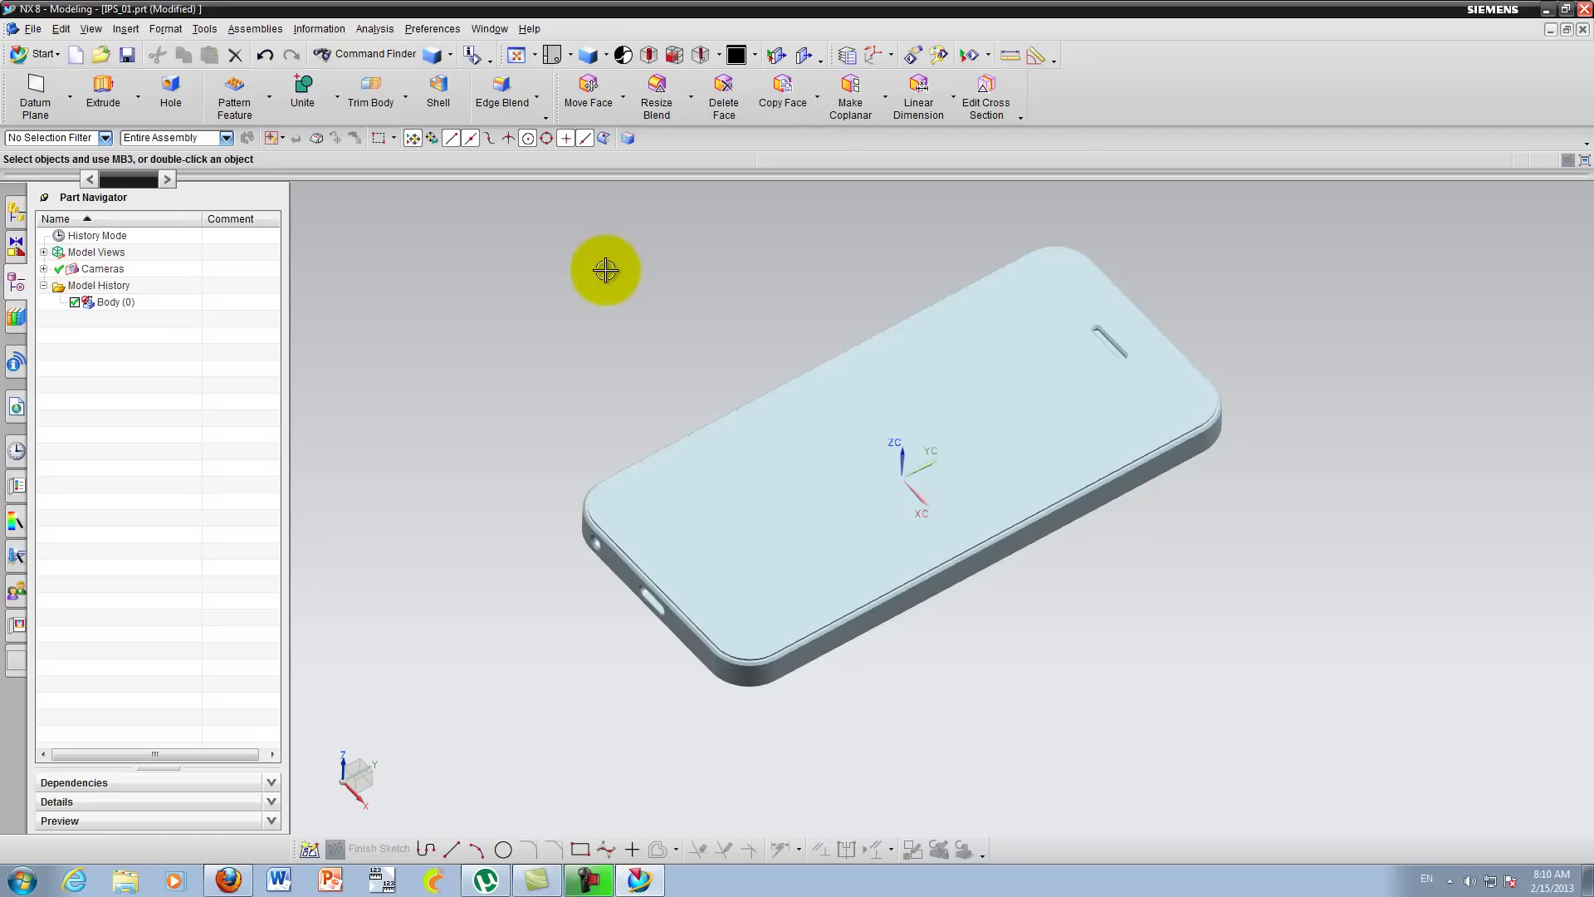
right_drag(590, 264, 581, 241)
click(757, 57)
click(757, 56)
click(759, 98)
click(757, 56)
click(759, 115)
click(756, 57)
click(759, 80)
right_drag(678, 266, 683, 278)
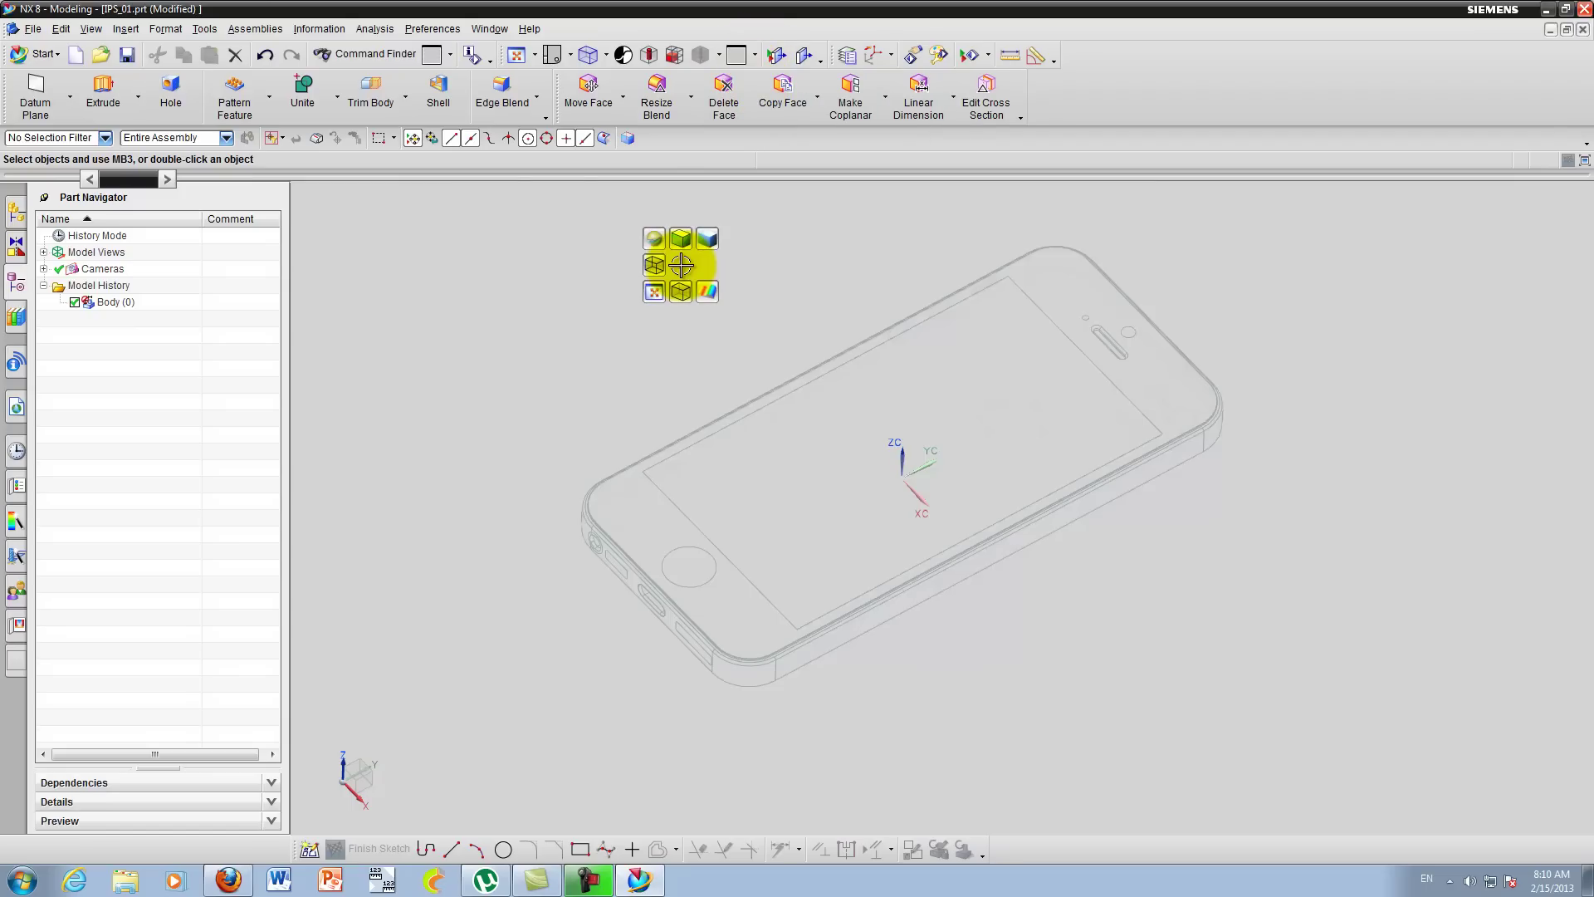
mouse_move(682, 278)
middle_down()
mouse_move(664, 339)
mouse_move(613, 343)
middle_up()
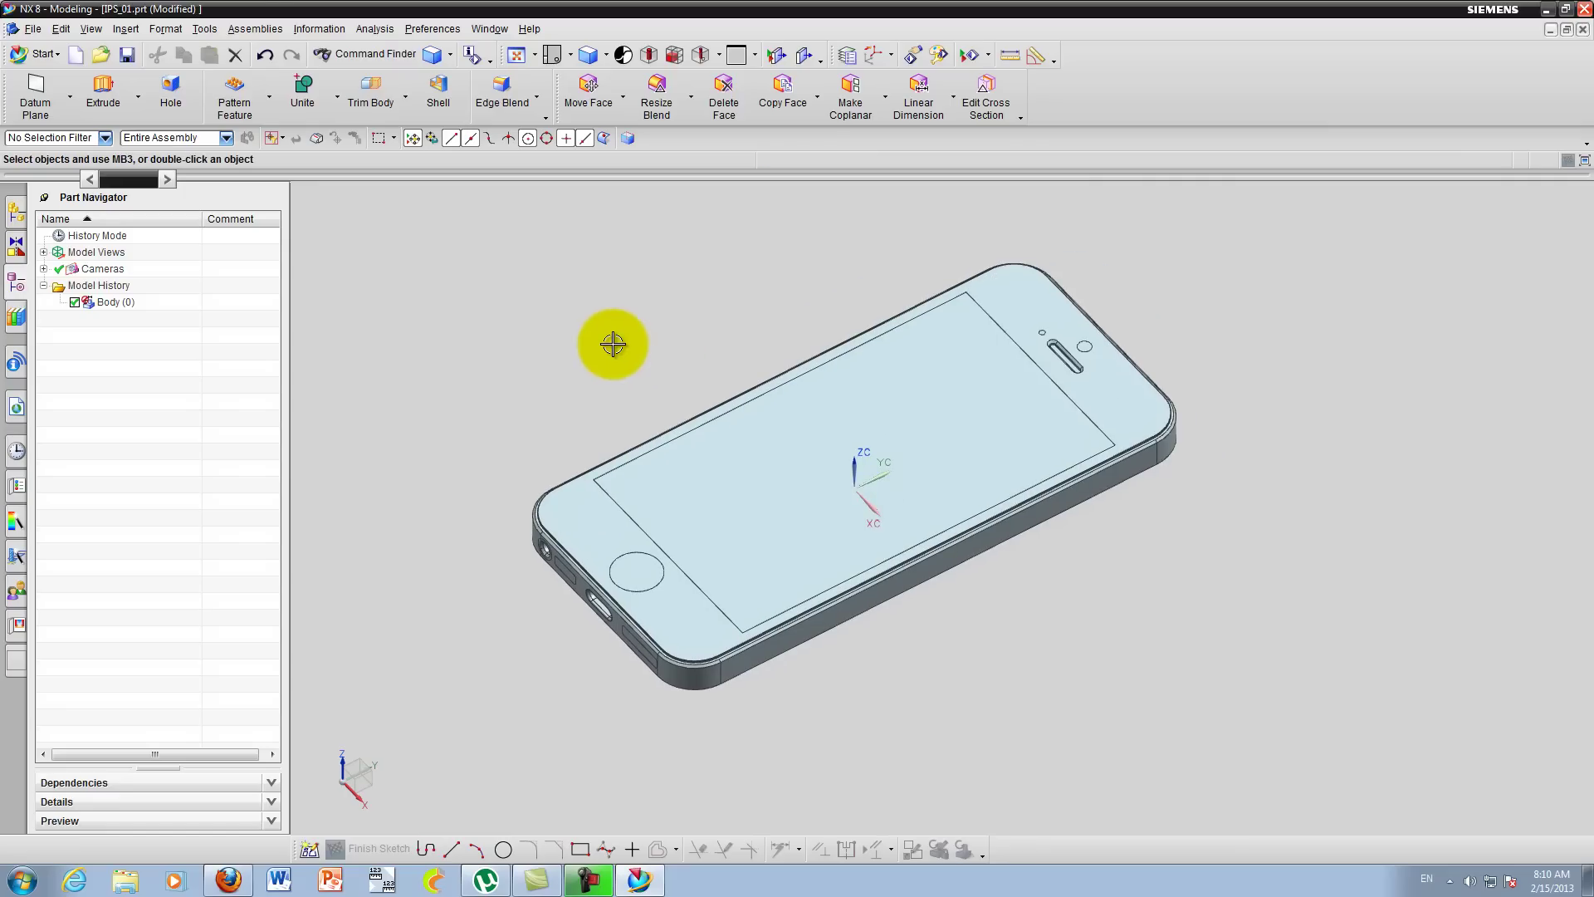
scroll(613, 344, up, 1)
scroll(613, 344, up, 2)
scroll(613, 343, up, 1)
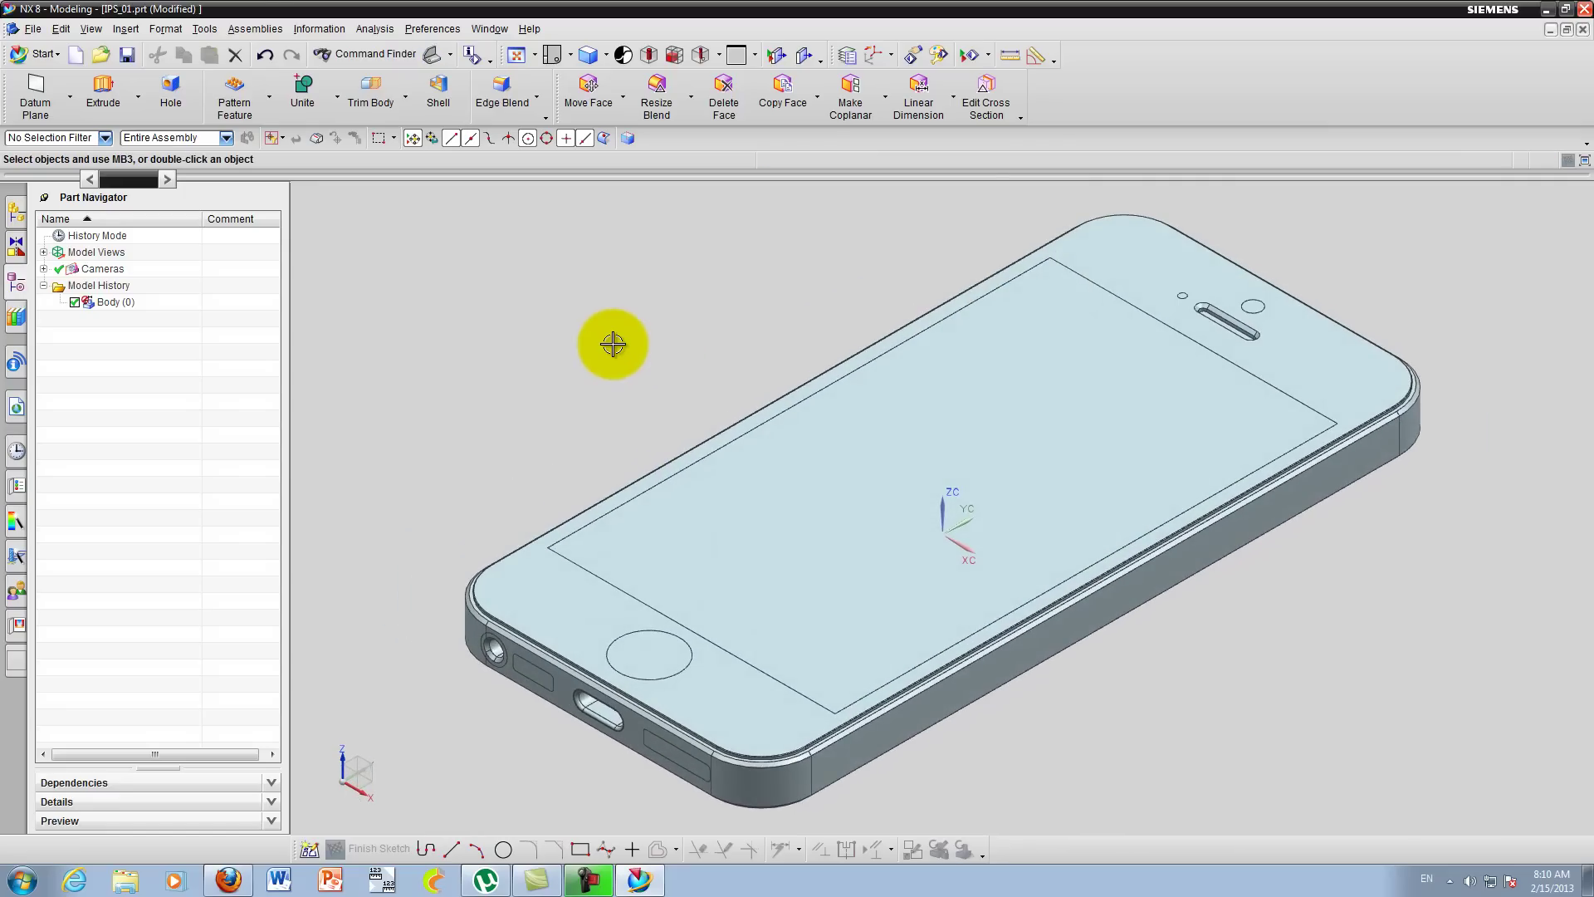